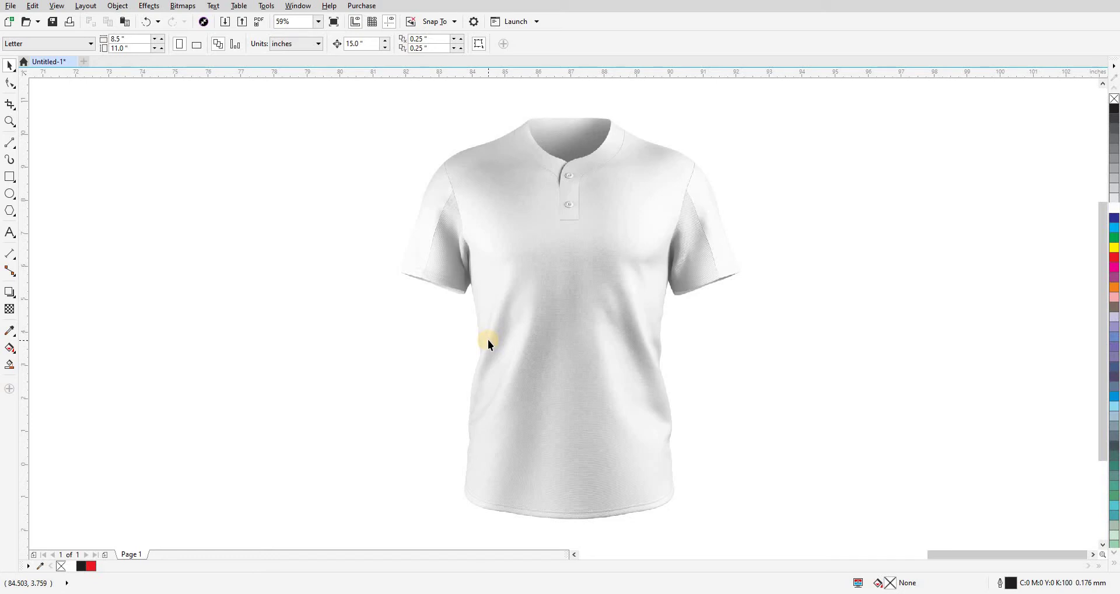
# - Select the shirt photo and zoom in on its collar and shoulder
pyautogui.click(724, 373)
pyautogui.press('z')
pyautogui.click(874, 322)
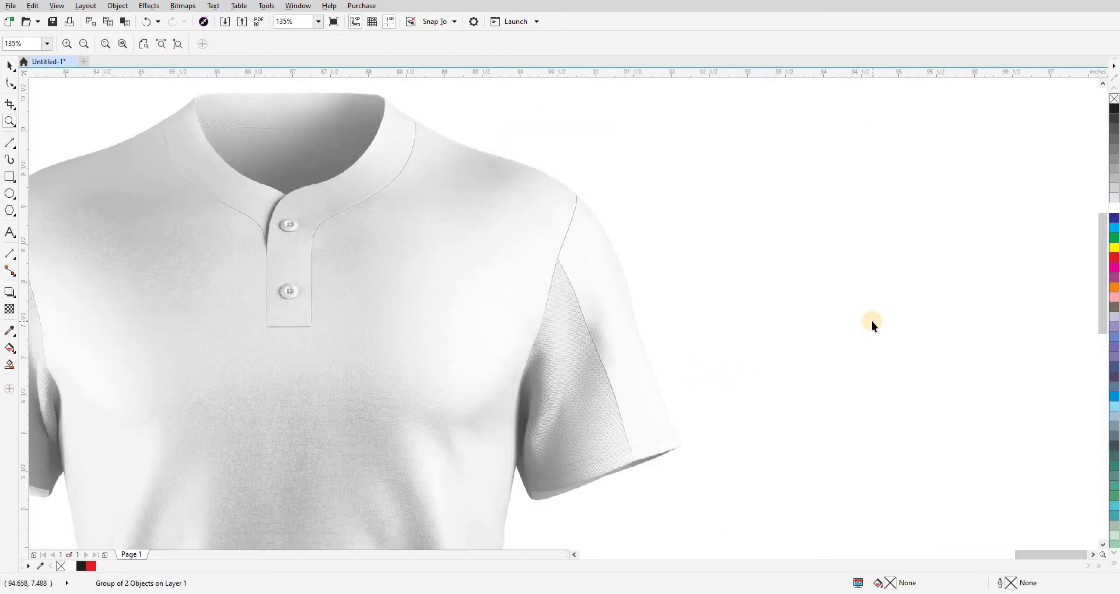
pyautogui.press('space')
pyautogui.scroll(2, 569, 242)
pyautogui.moveTo(524, 258); pyautogui.dragTo(930, 265)
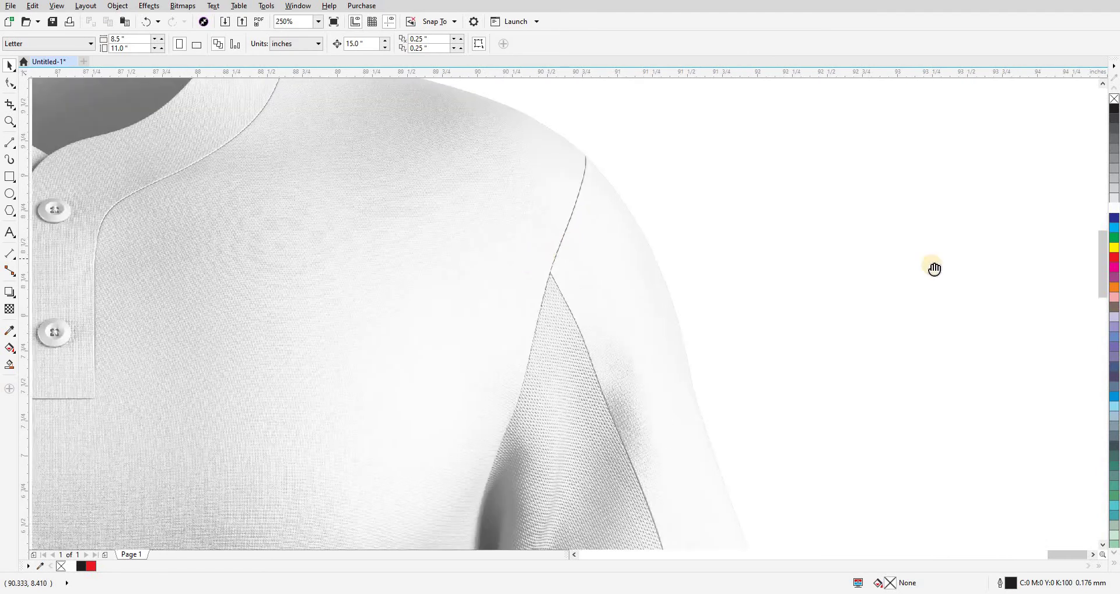
# - Zoom to 600% on the collar and right shoulder seam
pyautogui.scroll(3, 436, 243)
pyautogui.scroll(-2, 652, 223)
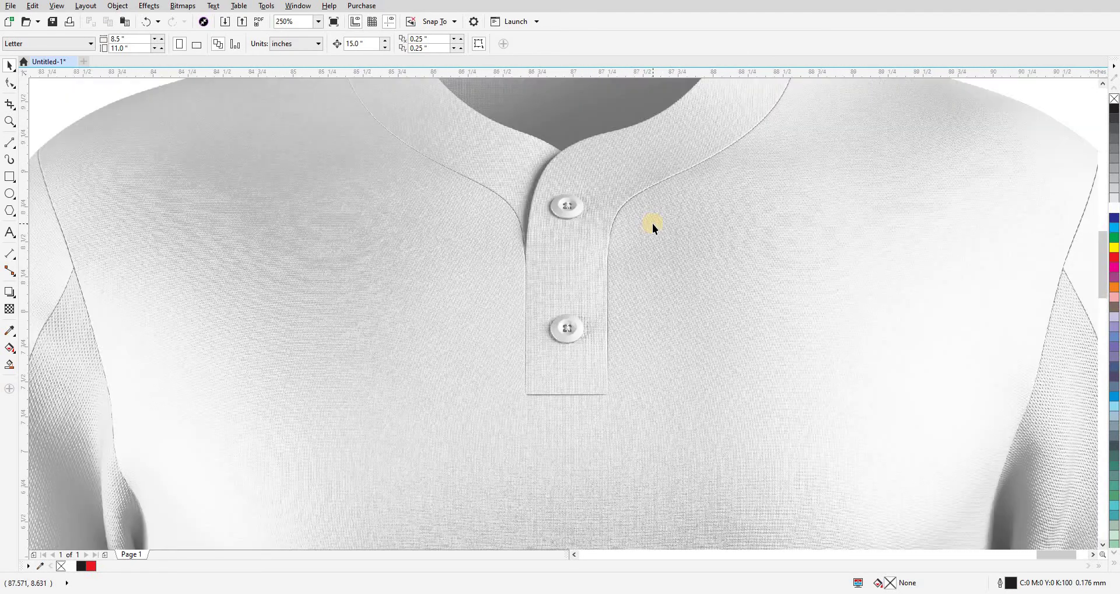
pyautogui.scroll(-3, 560, 324)
pyautogui.scroll(1, 617, 244)
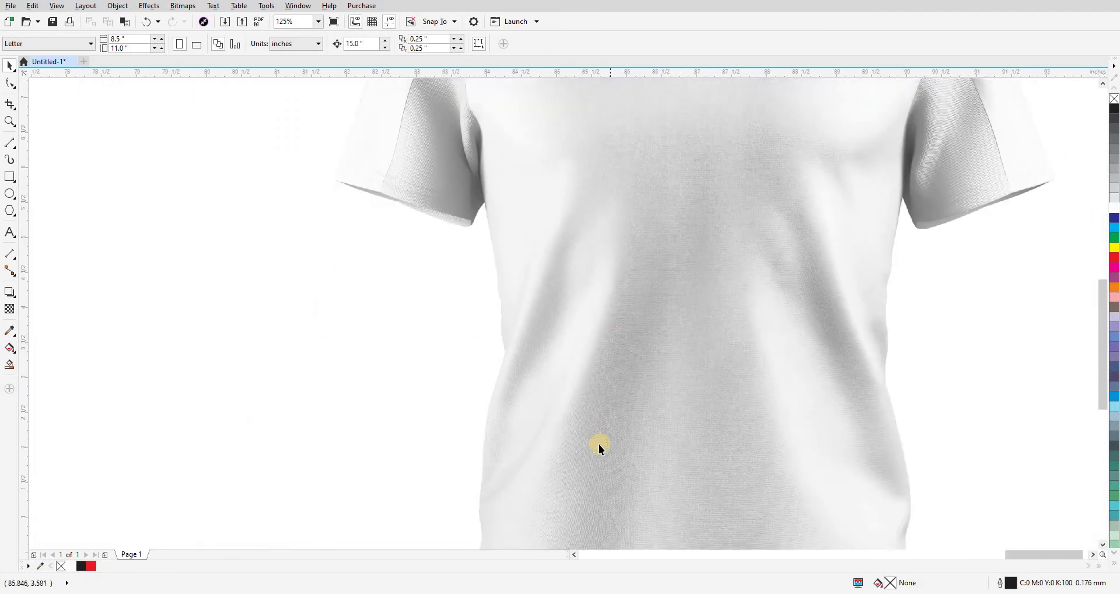
pyautogui.scroll(-5, 598, 443)
pyautogui.scroll(2, 643, 406)
pyautogui.scroll(-2, 693, 431)
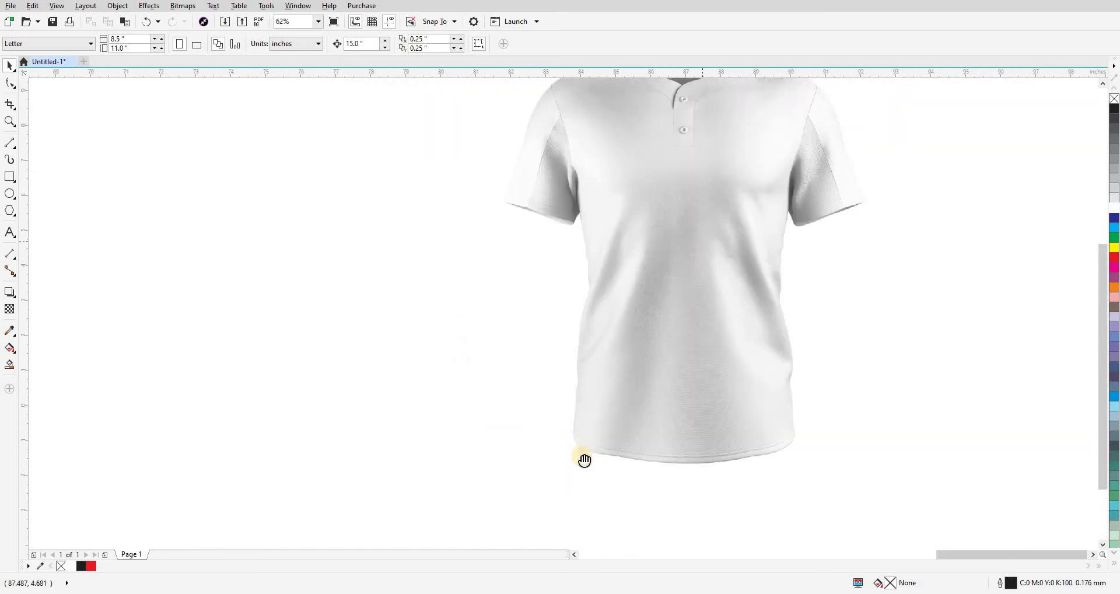
pyautogui.scroll(2, 575, 234)
pyautogui.moveTo(575, 235); pyautogui.dragTo(812, 409)
pyautogui.scroll(1, 503, 302)
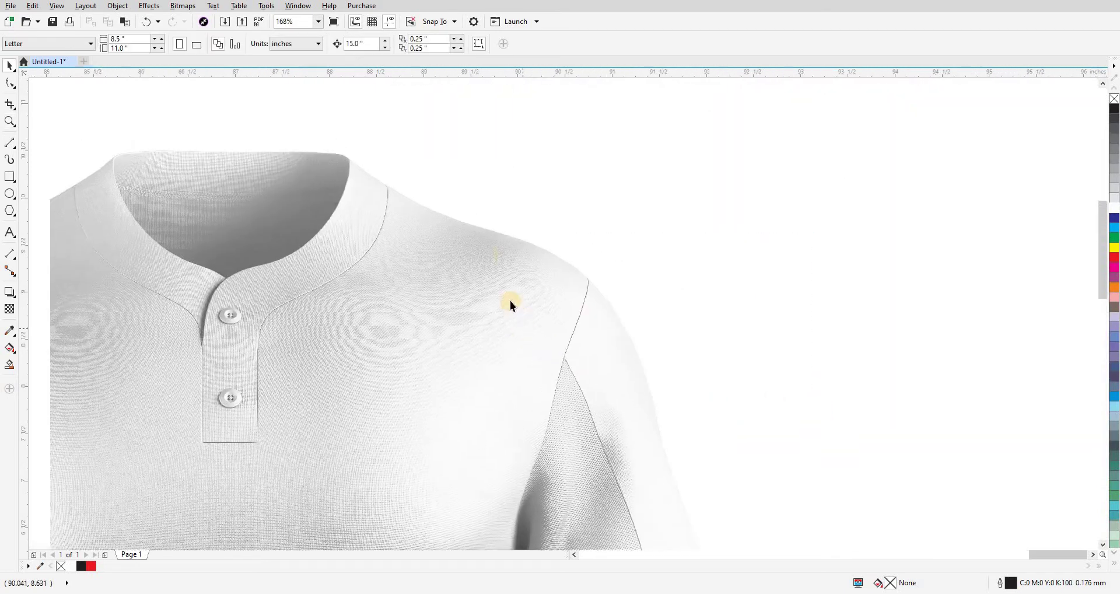
pyautogui.scroll(3, 471, 236)
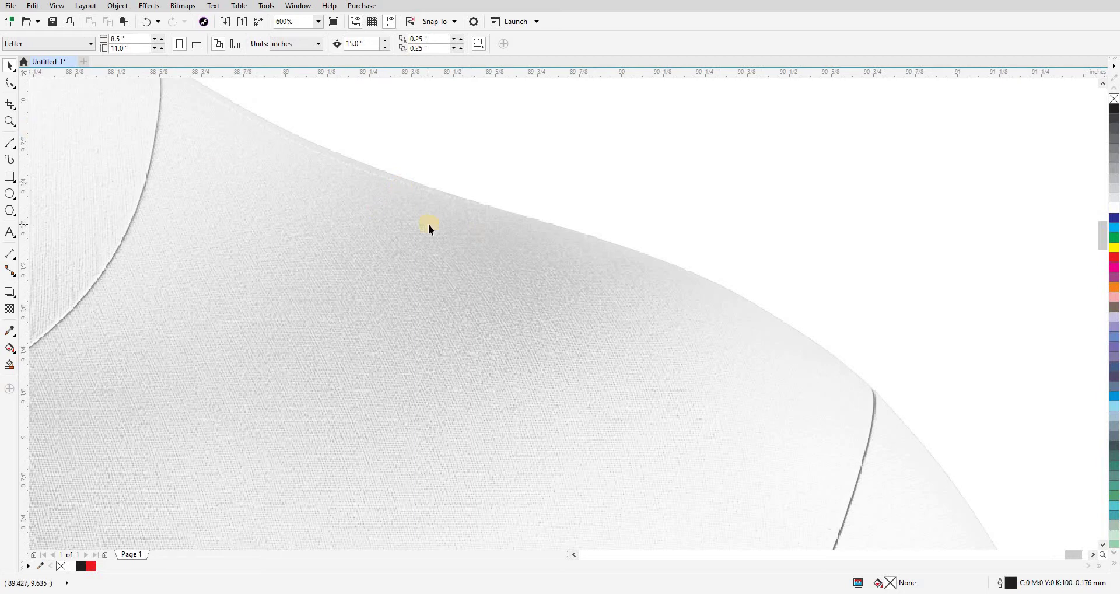
# - Trace the right shoulder edge with Freehand (F5) nodes
pyautogui.press('F5')
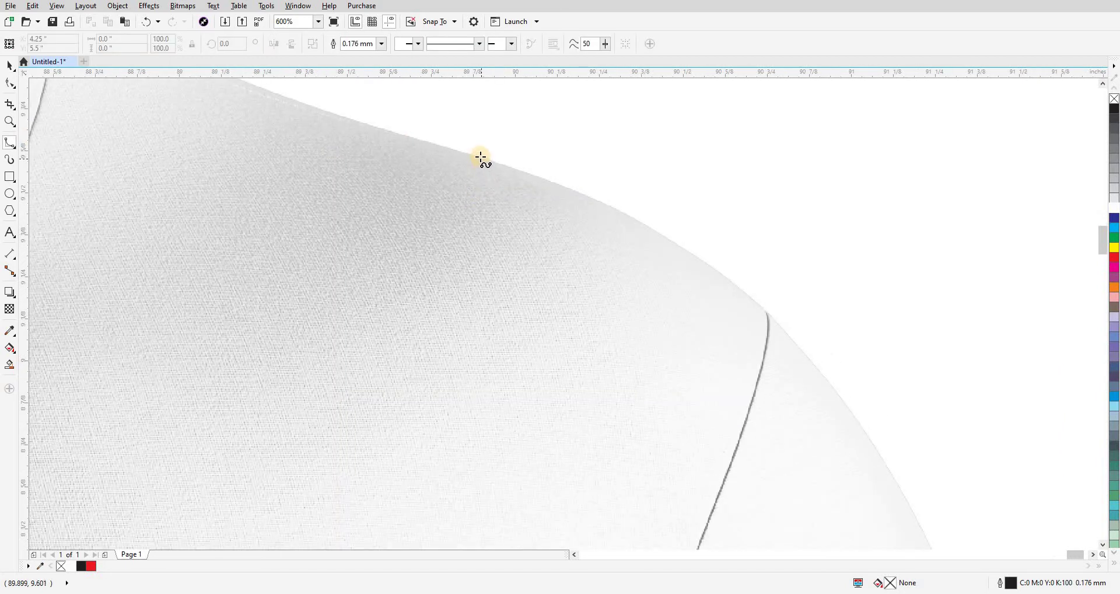
pyautogui.moveTo(480, 158); pyautogui.dragTo(638, 222)
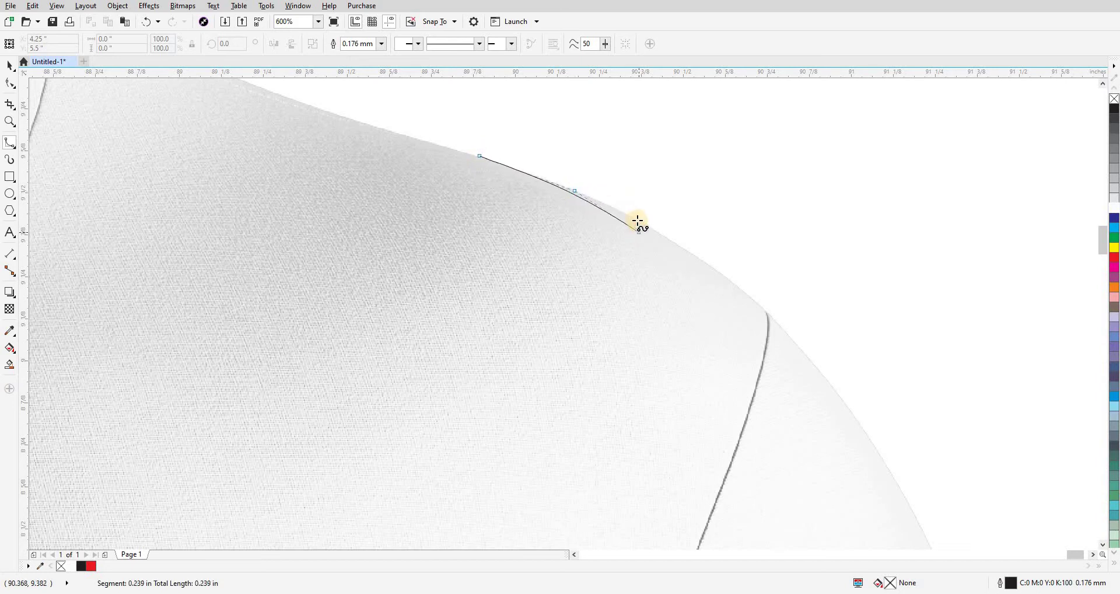
pyautogui.click(615, 207)
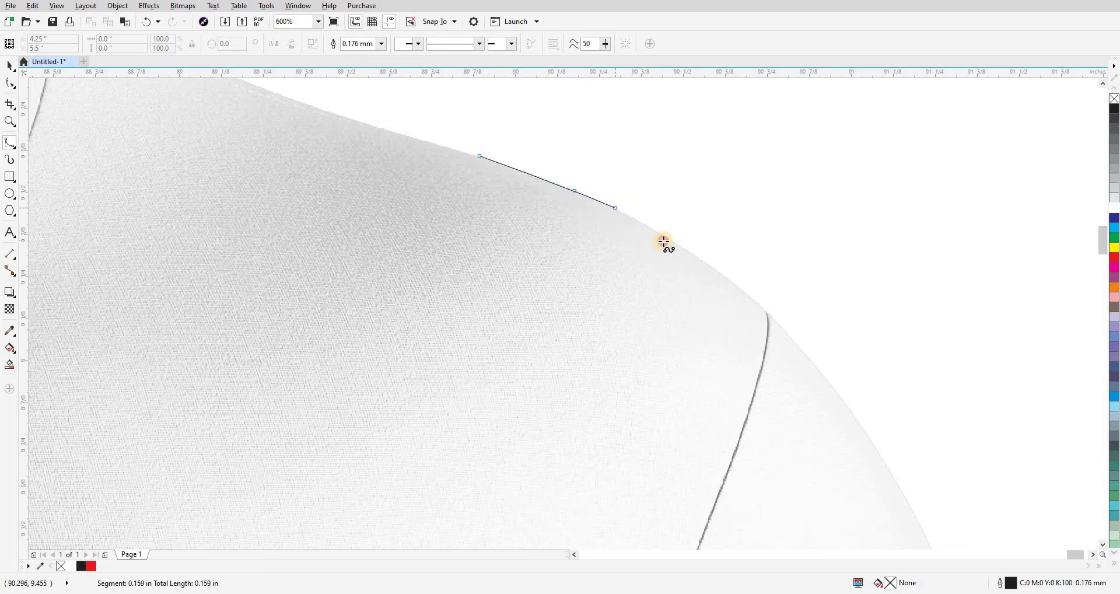
pyautogui.click(683, 247)
pyautogui.click(746, 291)
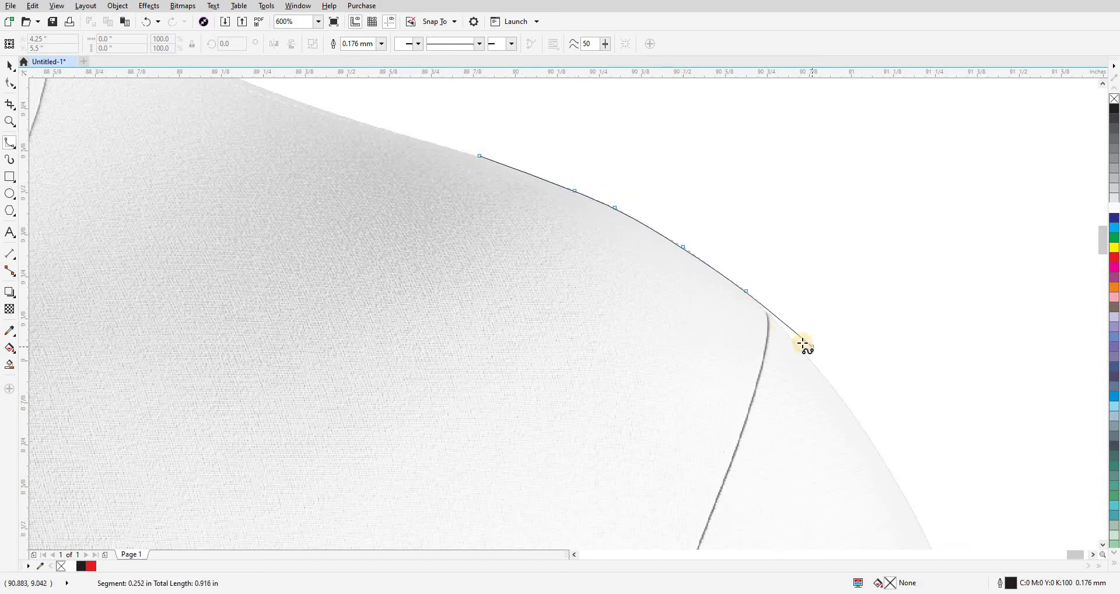
pyautogui.click(792, 339)
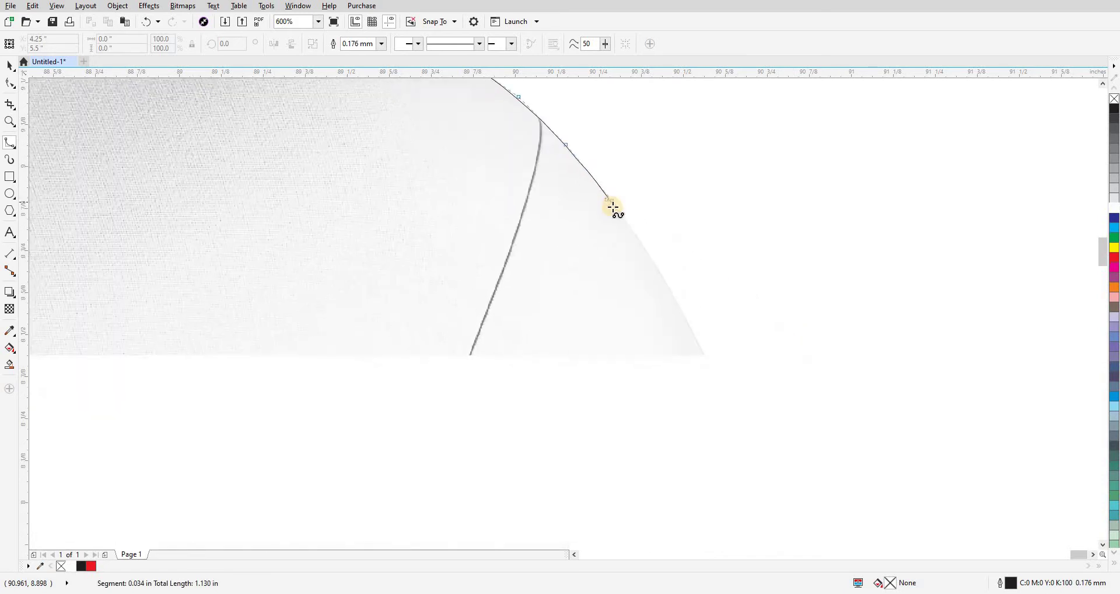
# - Continue the traced line down the upper outer edge of the sleeve
pyautogui.click(647, 248)
pyautogui.click(683, 315)
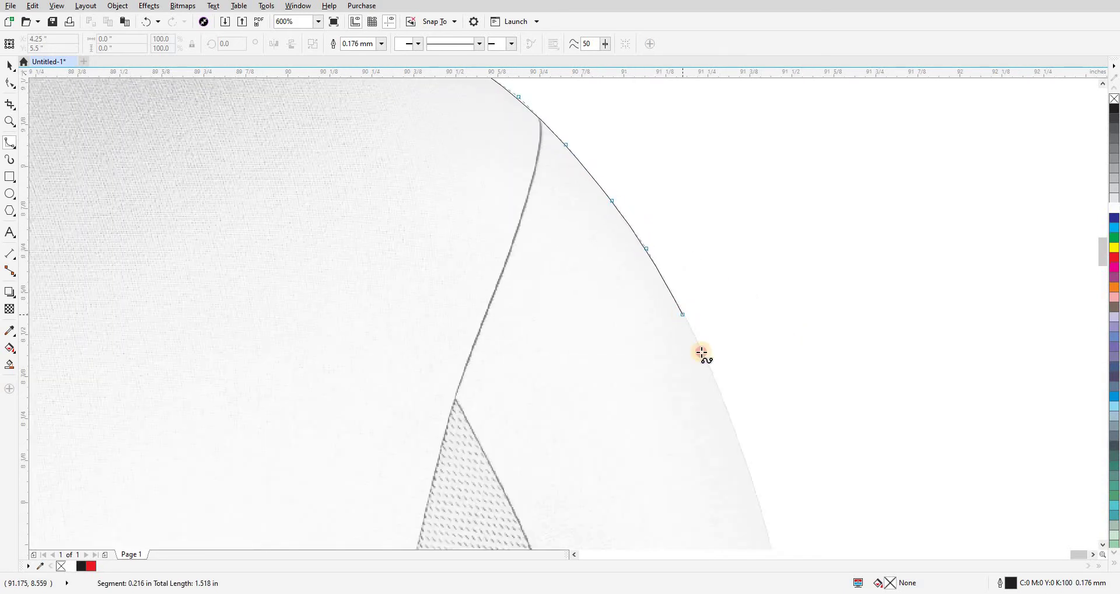
pyautogui.click(710, 368)
pyautogui.click(731, 421)
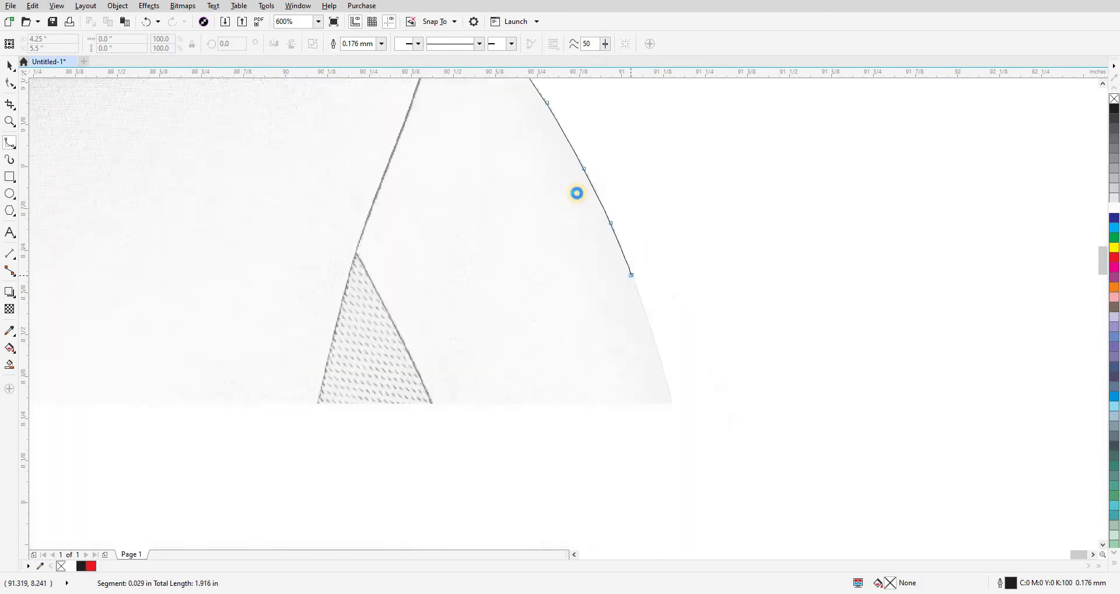
pyautogui.click(607, 233)
pyautogui.click(623, 278)
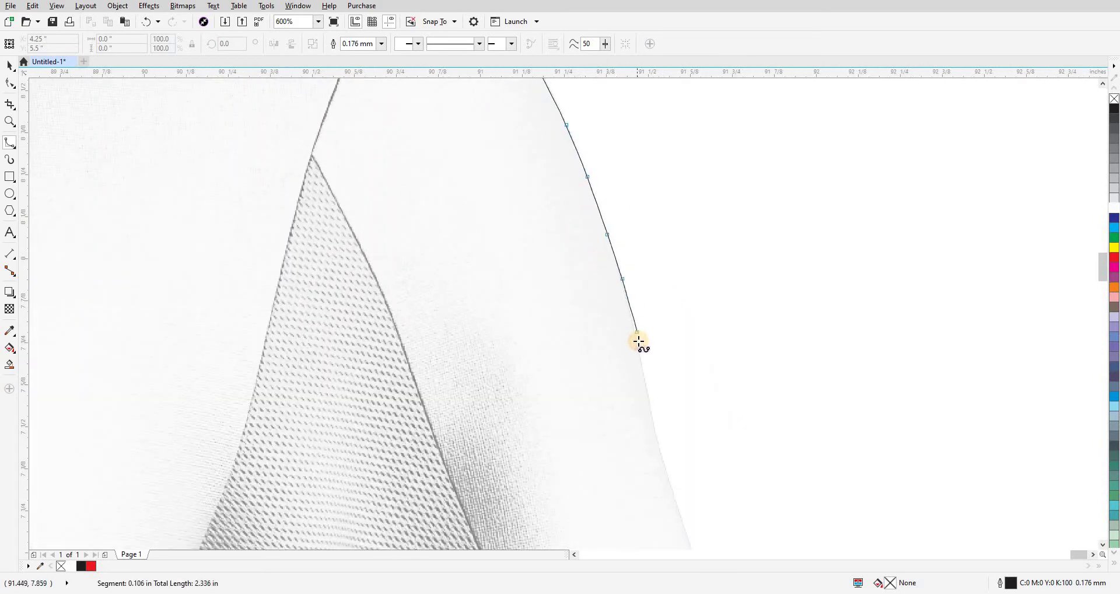
# - Extend the line further down the outer sleeve edge toward the cuff
pyautogui.click(638, 342)
pyautogui.click(647, 394)
pyautogui.click(660, 448)
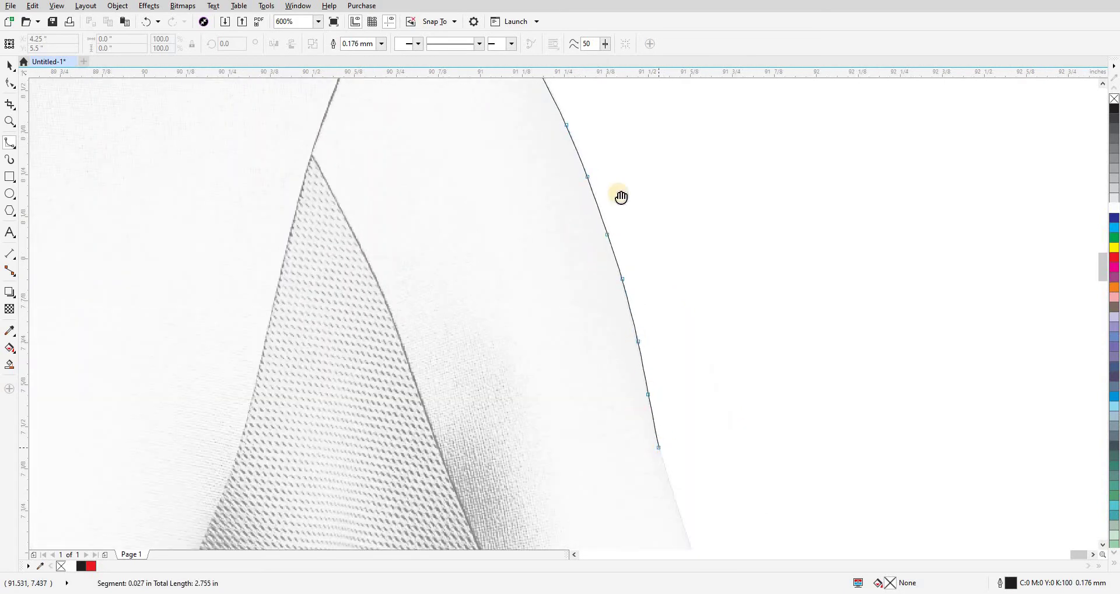
pyautogui.click(648, 282)
pyautogui.click(679, 365)
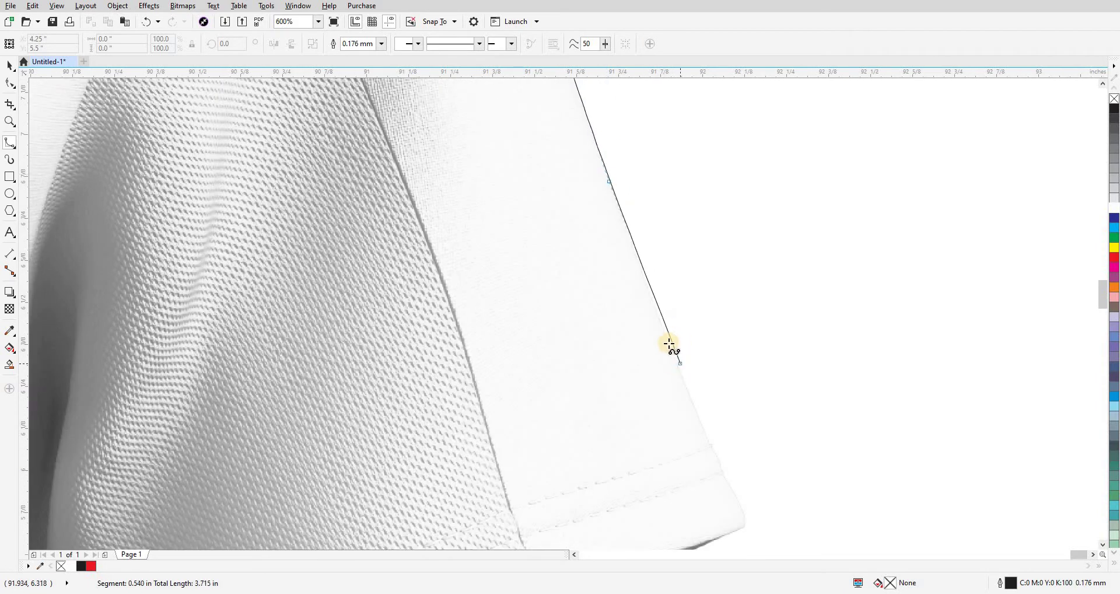
pyautogui.click(666, 330)
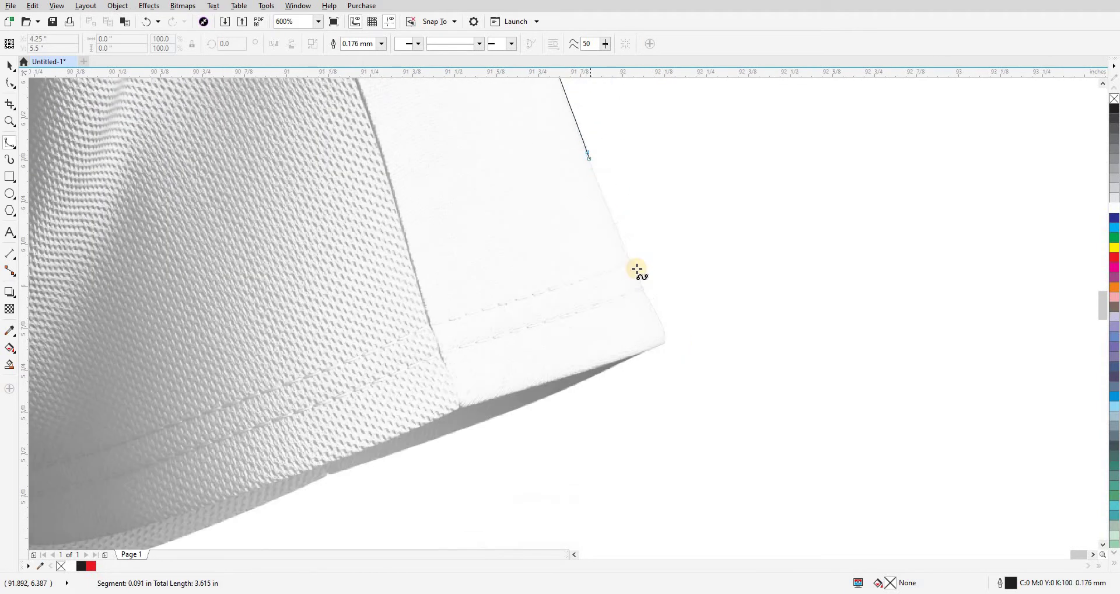
# - Zoom in and trace the sleeve edge down to the cuff corner
pyautogui.scroll(1, 630, 257)
pyautogui.click(628, 245)
pyautogui.click(651, 290)
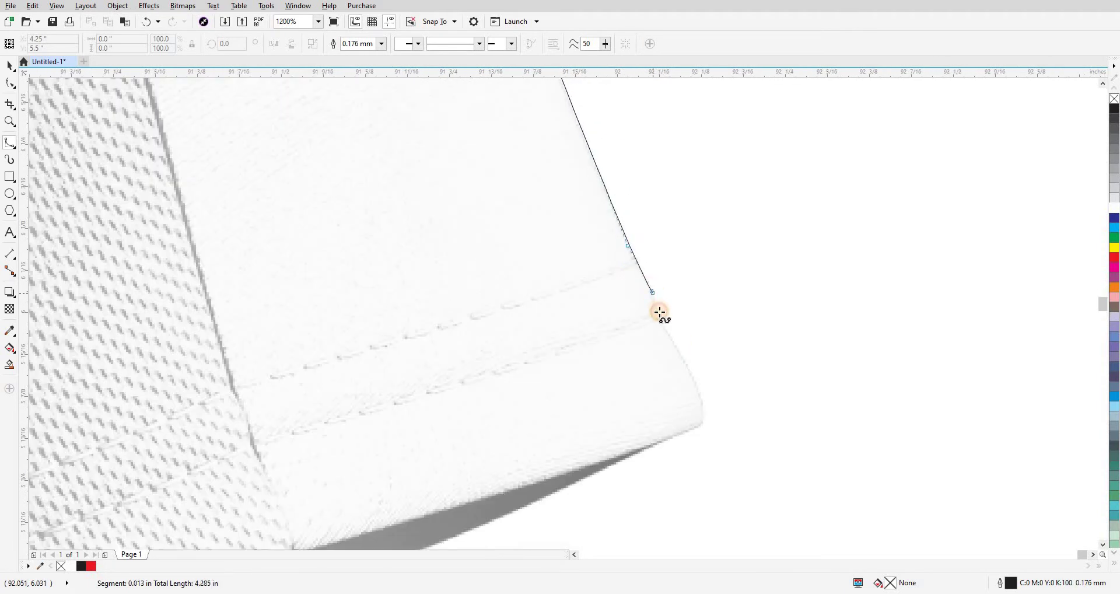
pyautogui.click(659, 313)
pyautogui.click(672, 342)
pyautogui.click(696, 378)
# - Round the cuff corner and follow the sleeve's underside hem shadow edge
pyautogui.click(705, 403)
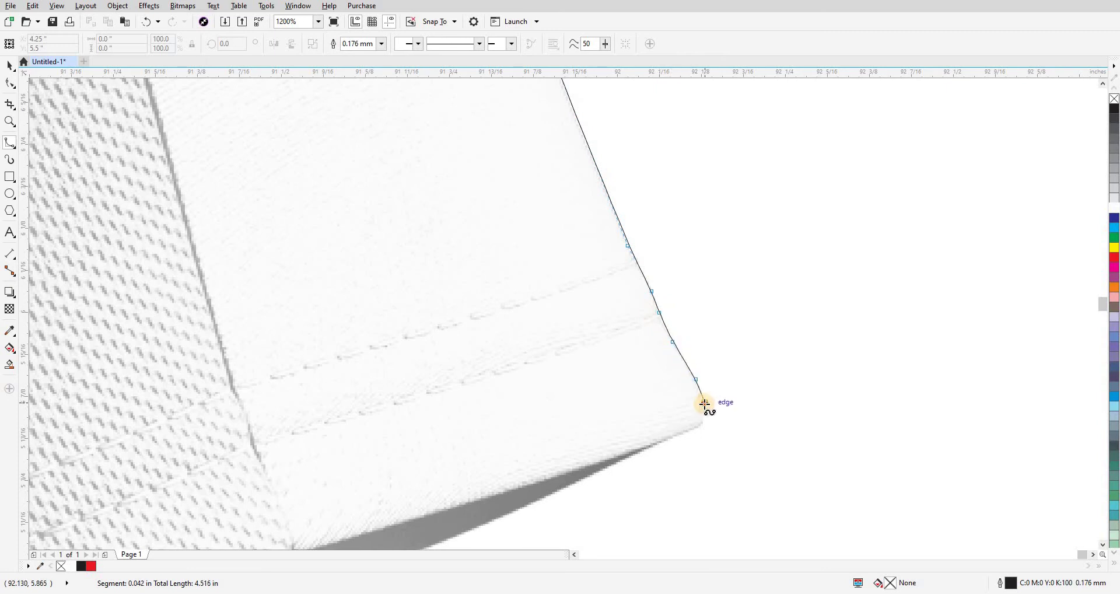
pyautogui.click(693, 430)
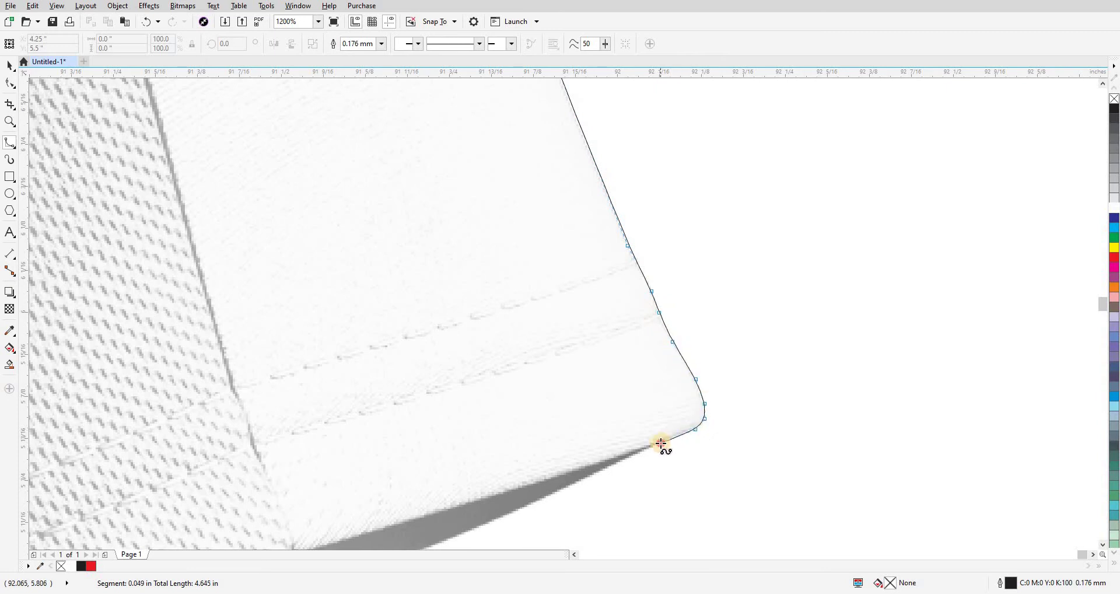
pyautogui.click(661, 443)
pyautogui.click(845, 247)
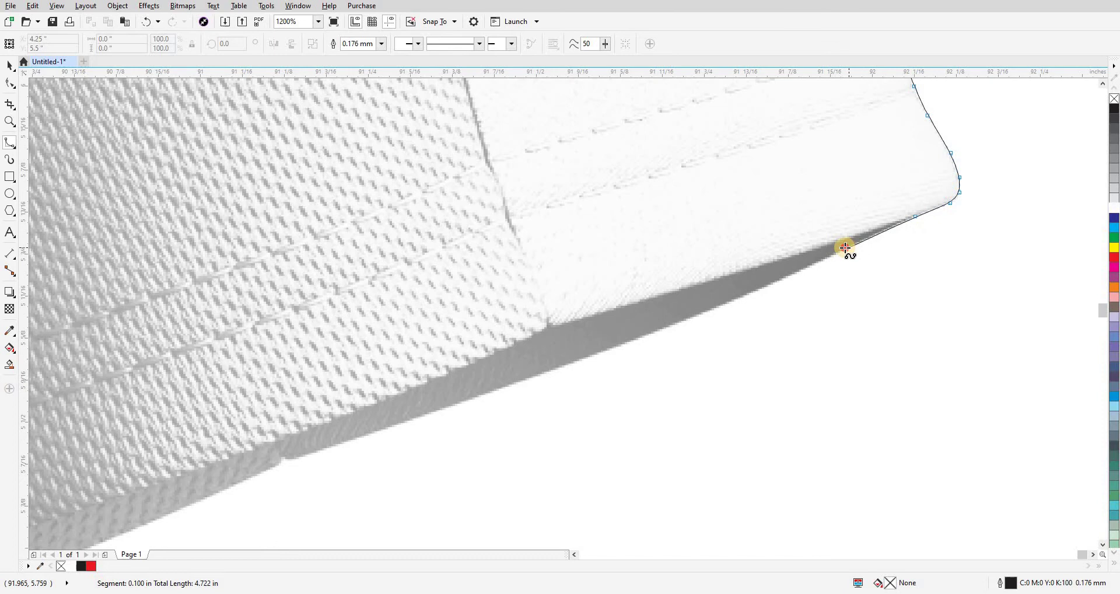
pyautogui.click(746, 296)
pyautogui.click(614, 344)
pyautogui.click(373, 435)
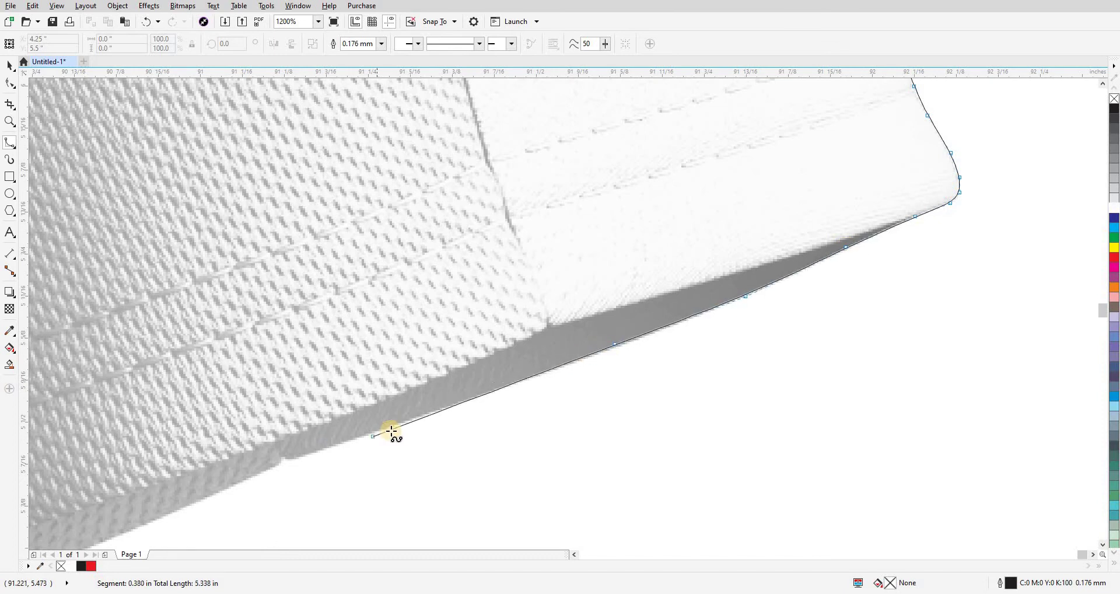
# - Add points along the sleeve's lower edge toward its inner corner
pyautogui.moveTo(377, 427); pyautogui.dragTo(627, 342)
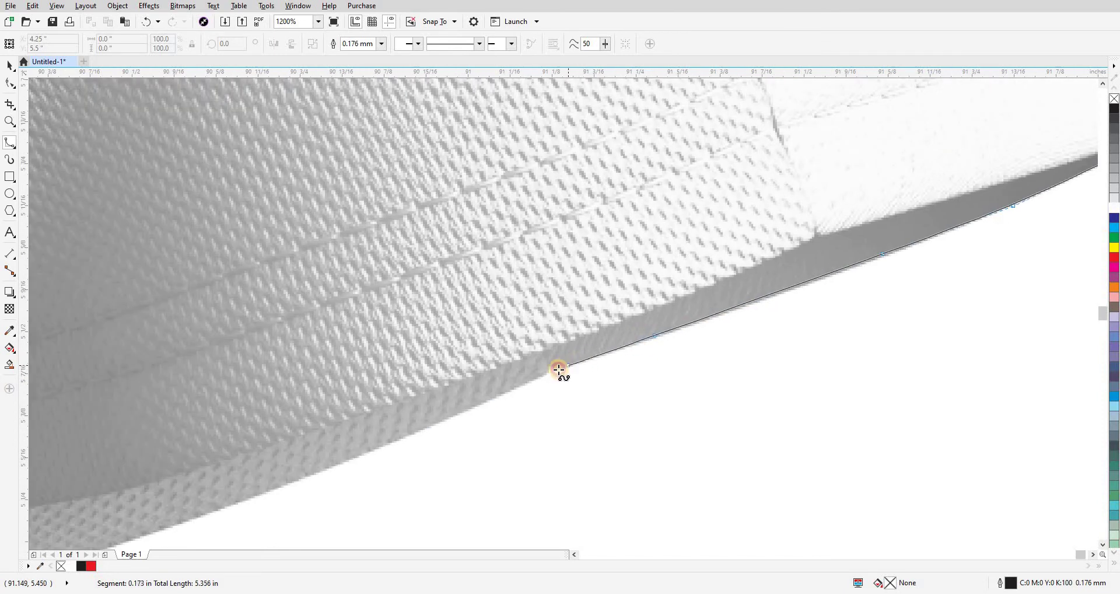
pyautogui.click(512, 387)
pyautogui.click(395, 437)
pyautogui.moveTo(494, 398); pyautogui.dragTo(624, 341)
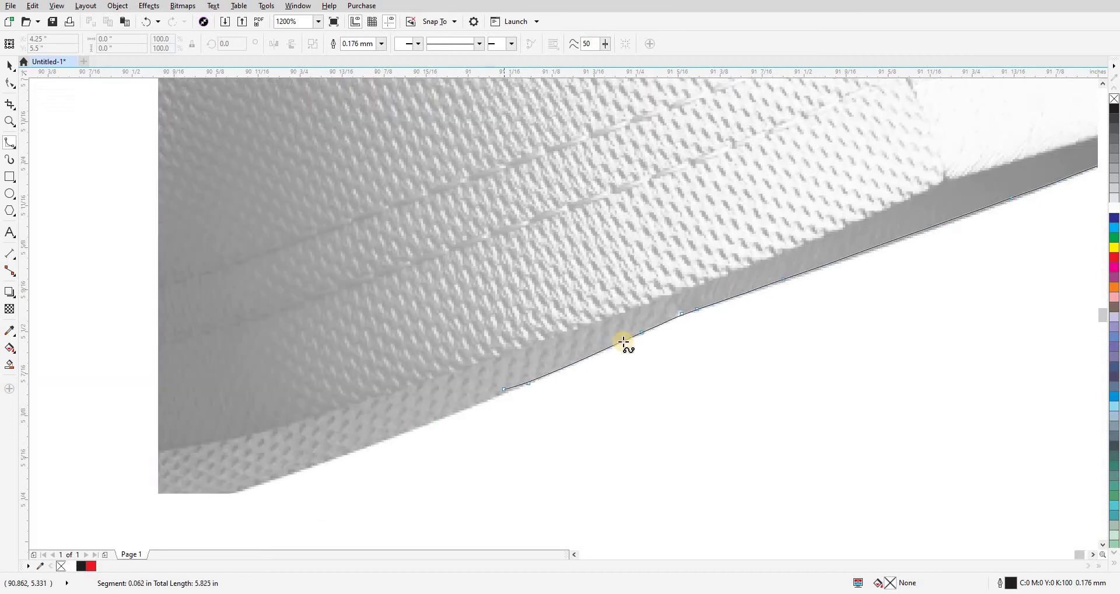
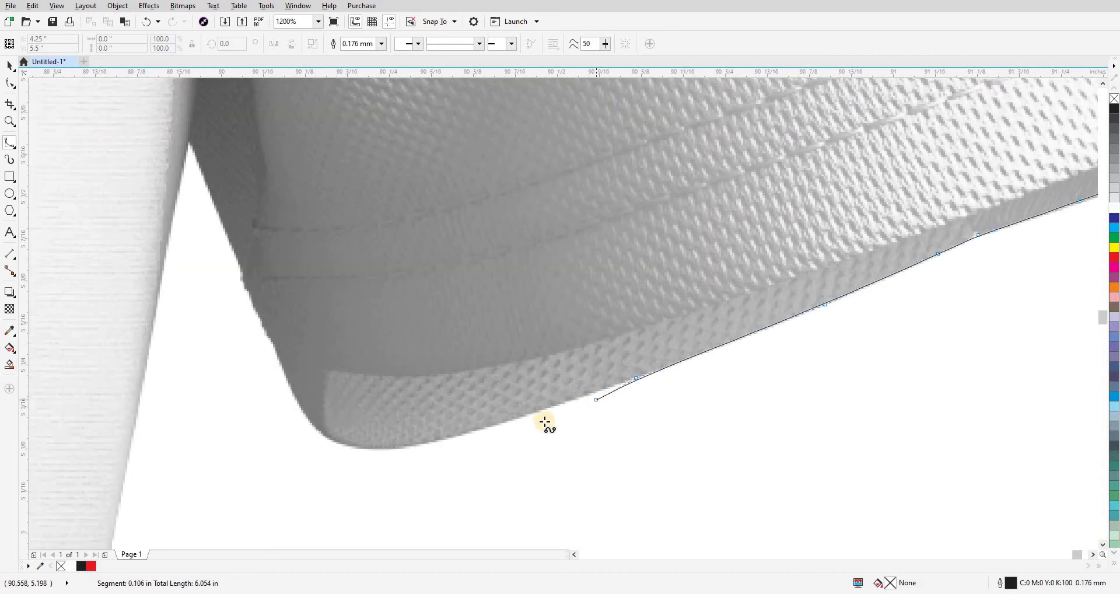
# - Place Bezier nodes along the hem's lower edge, around the rounded corner and up the left side
pyautogui.click(521, 418)
pyautogui.click(433, 442)
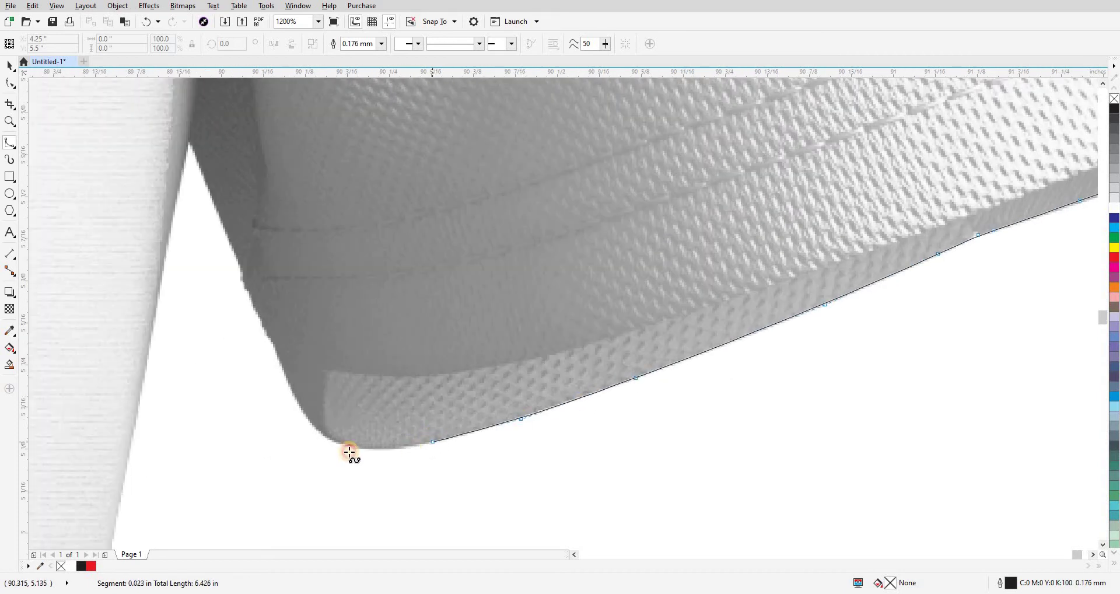
pyautogui.click(370, 448)
pyautogui.click(337, 444)
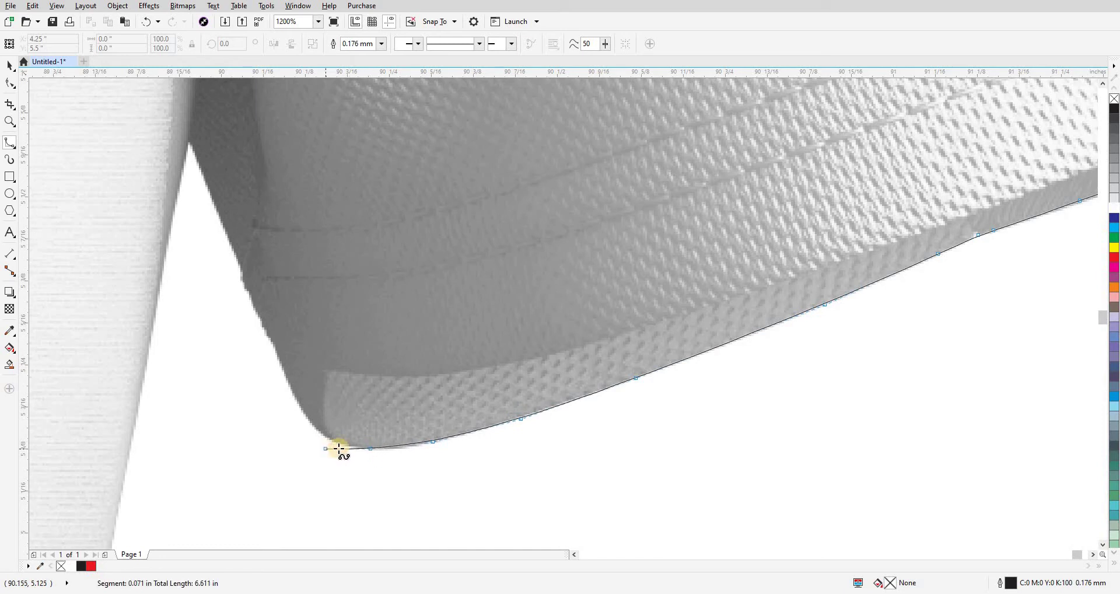
pyautogui.click(311, 423)
pyautogui.click(293, 397)
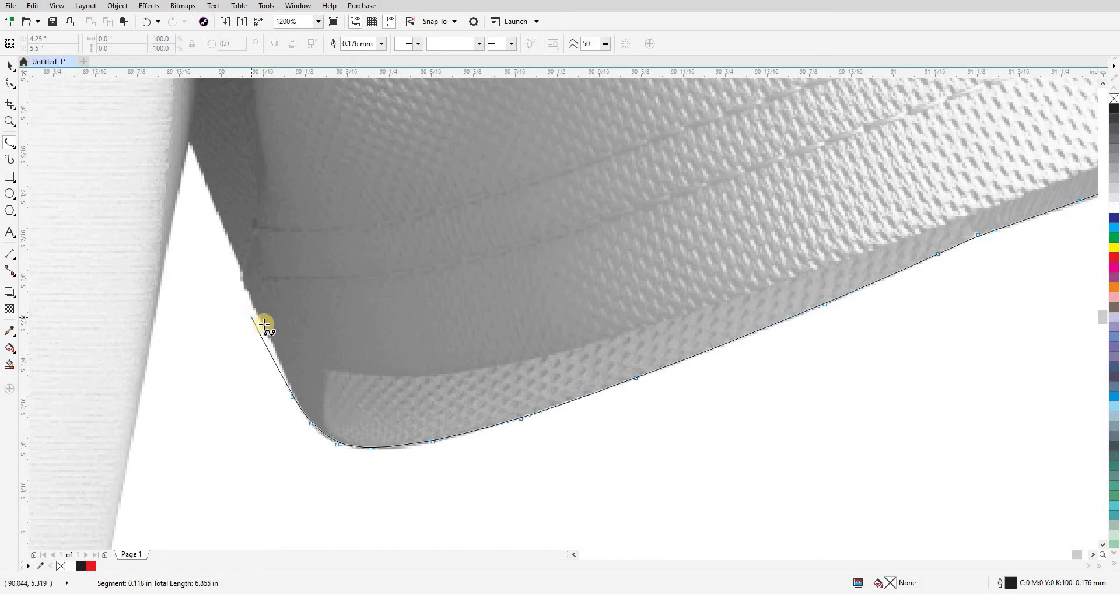
pyautogui.click(274, 345)
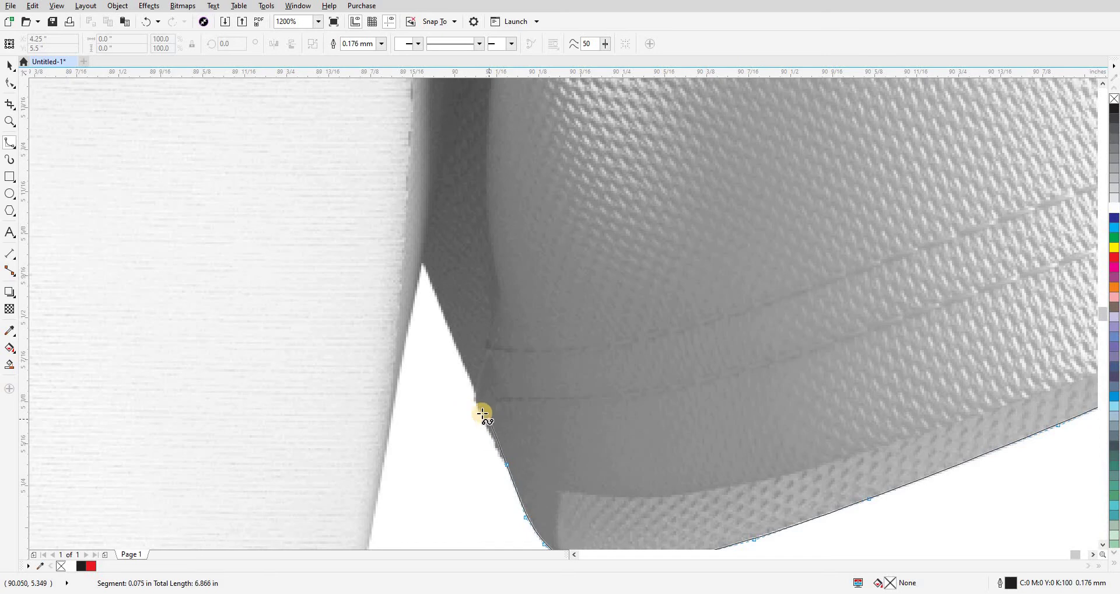
# - Trace up to the notch's apex and back down its other side along the left fabric
pyautogui.click(473, 389)
pyautogui.click(466, 368)
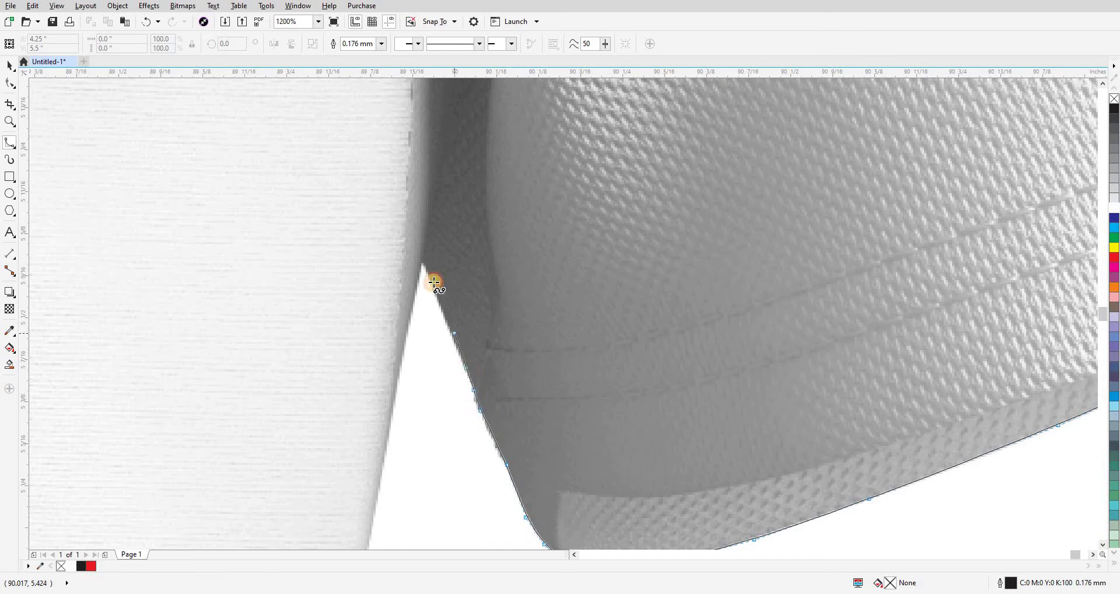
pyautogui.click(423, 264)
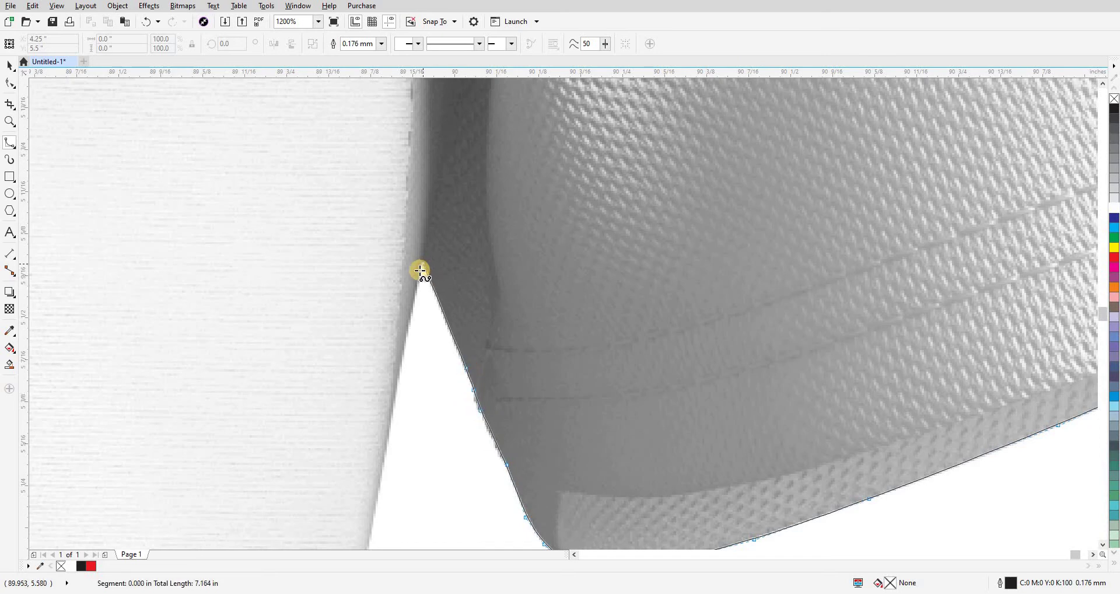
pyautogui.click(403, 349)
pyautogui.click(385, 460)
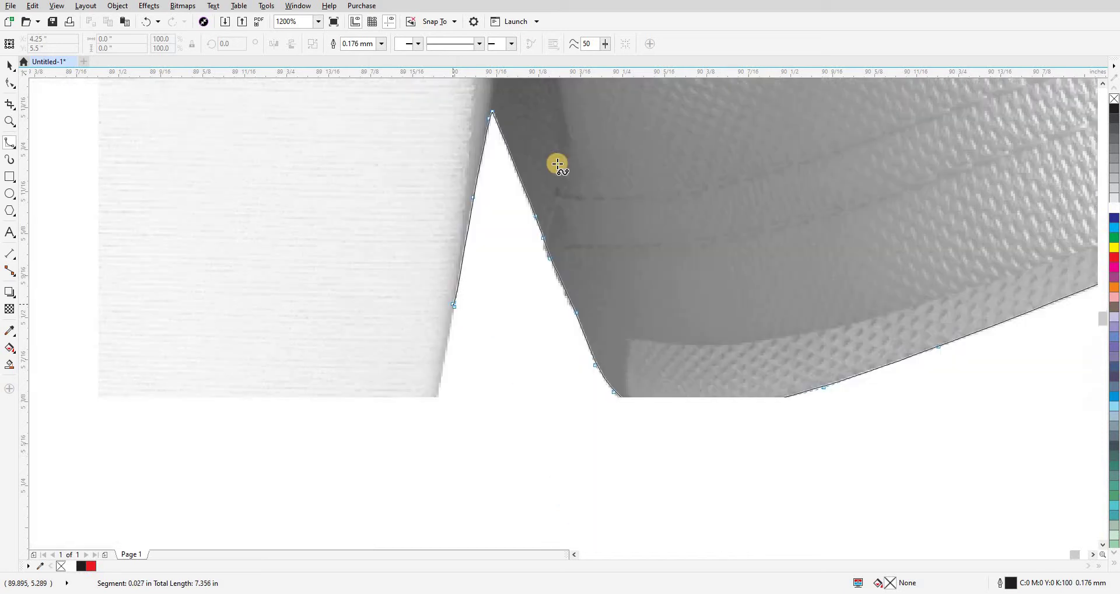
pyautogui.click(532, 273)
pyautogui.click(513, 376)
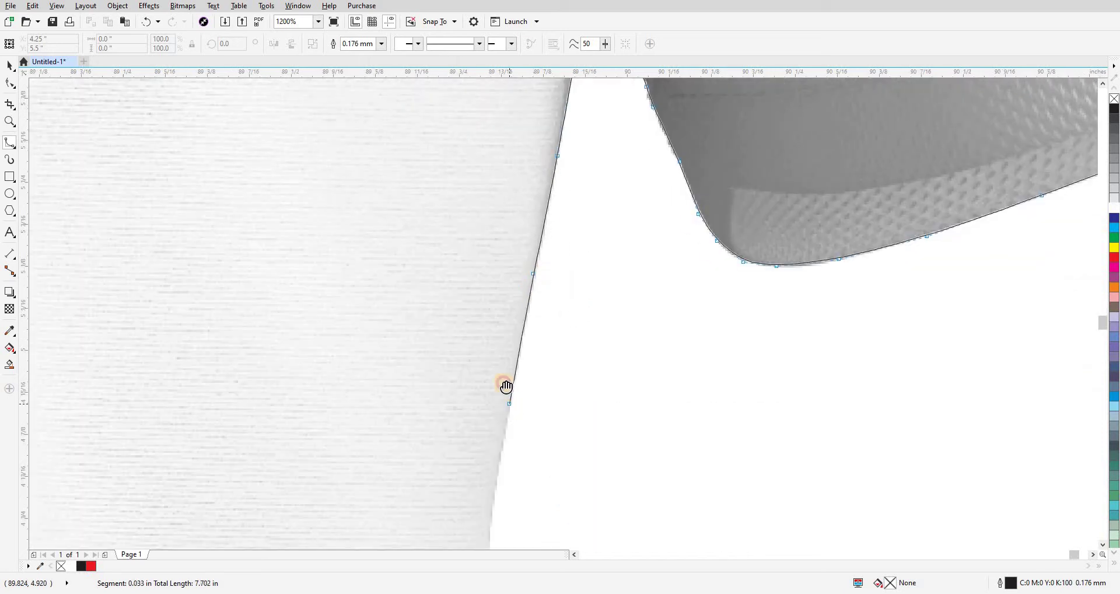
# - Add nodes down the straight edge section and along where it curves inward
pyautogui.click(570, 240)
pyautogui.click(565, 286)
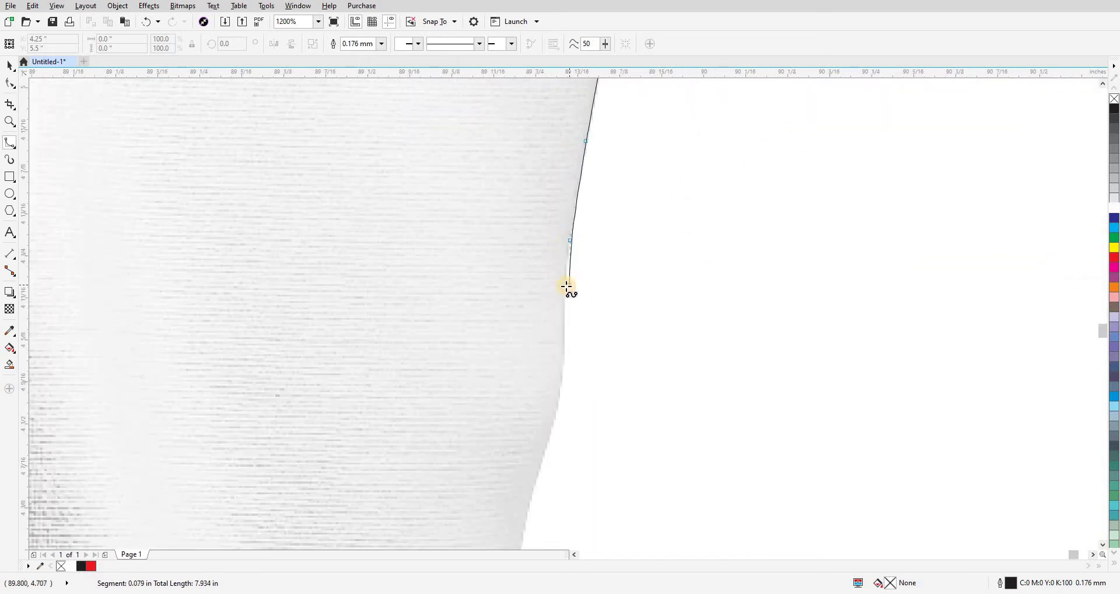
pyautogui.click(565, 349)
pyautogui.click(557, 400)
pyautogui.click(547, 441)
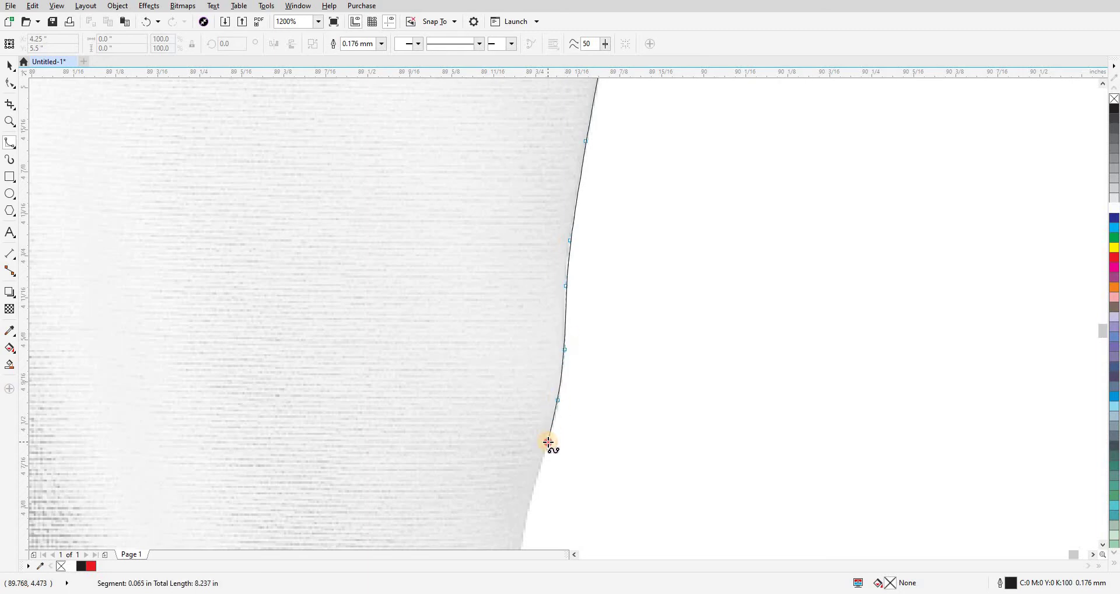
pyautogui.click(619, 247)
pyautogui.click(622, 262)
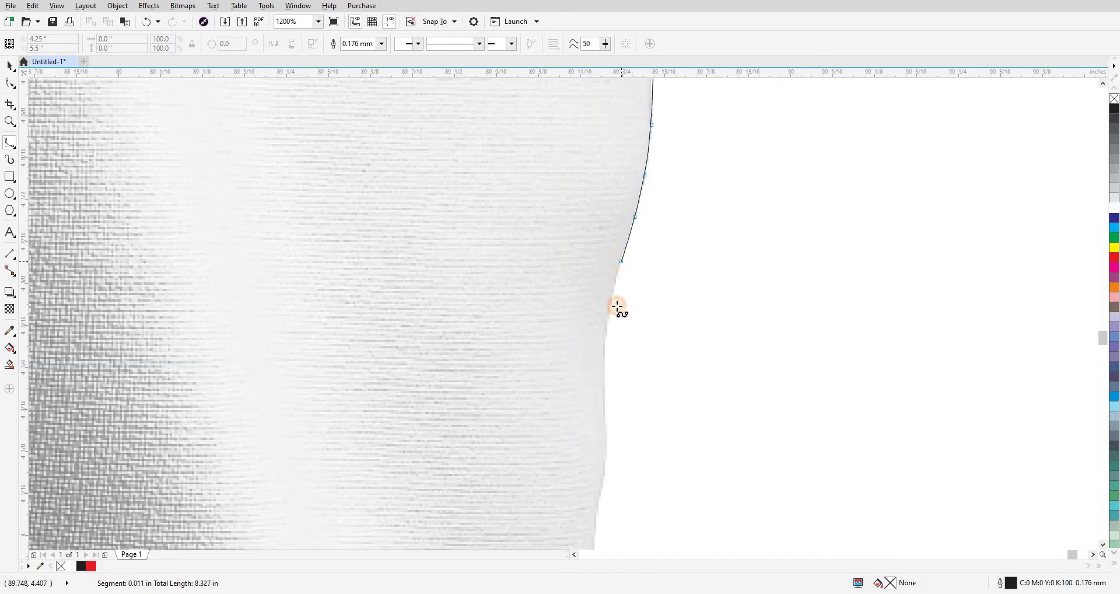
pyautogui.click(609, 309)
pyautogui.click(605, 363)
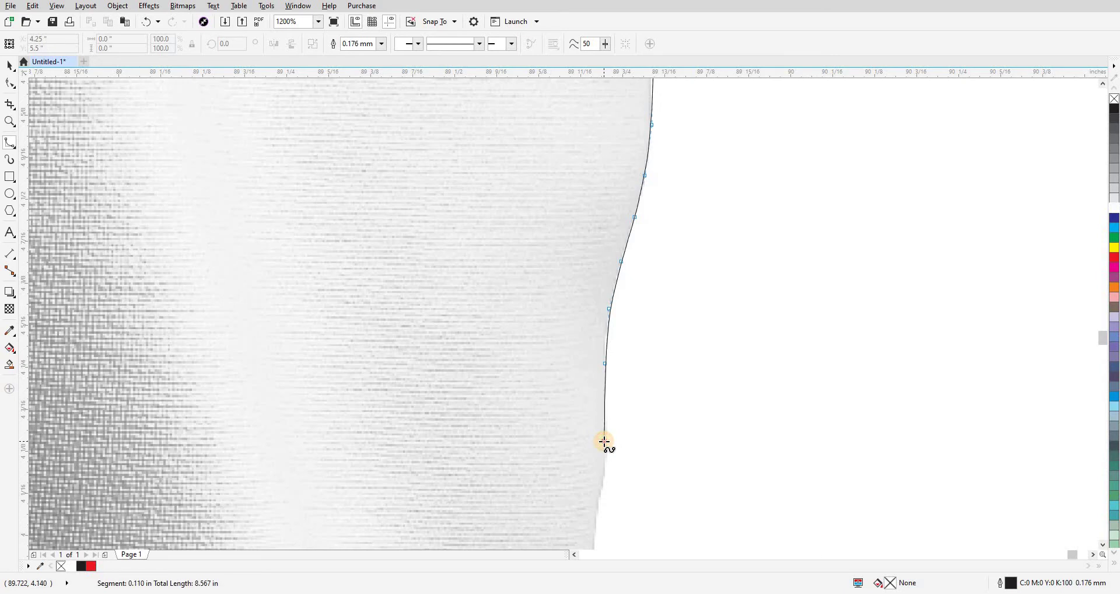
# - Scroll down and trace nodes around the bulge in the fabric edge
pyautogui.scroll(-3, 617, 280)
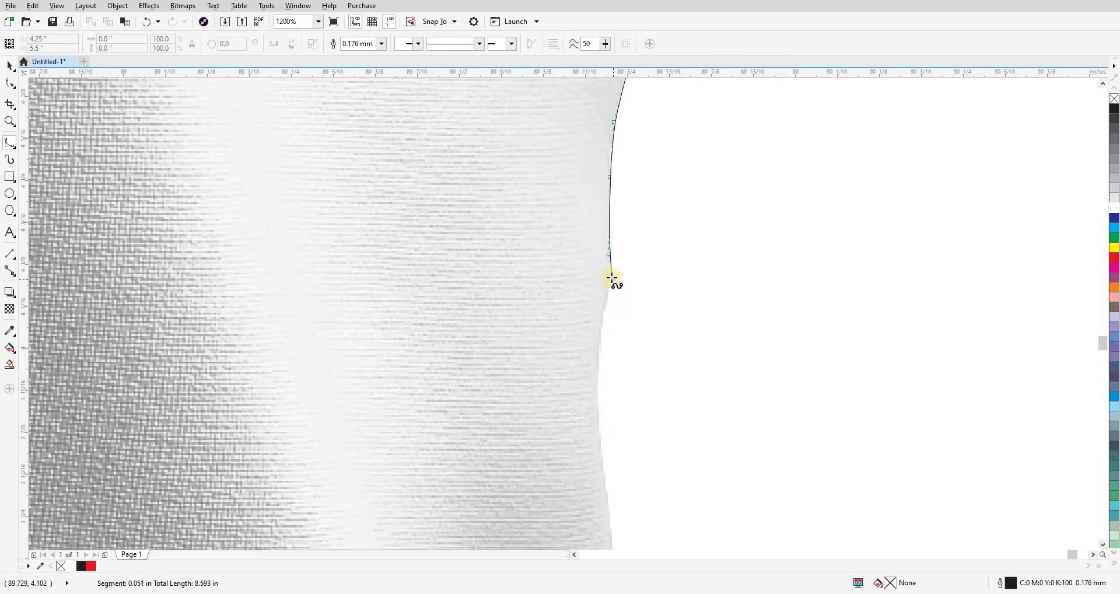
pyautogui.click(609, 276)
pyautogui.click(608, 298)
pyautogui.click(603, 322)
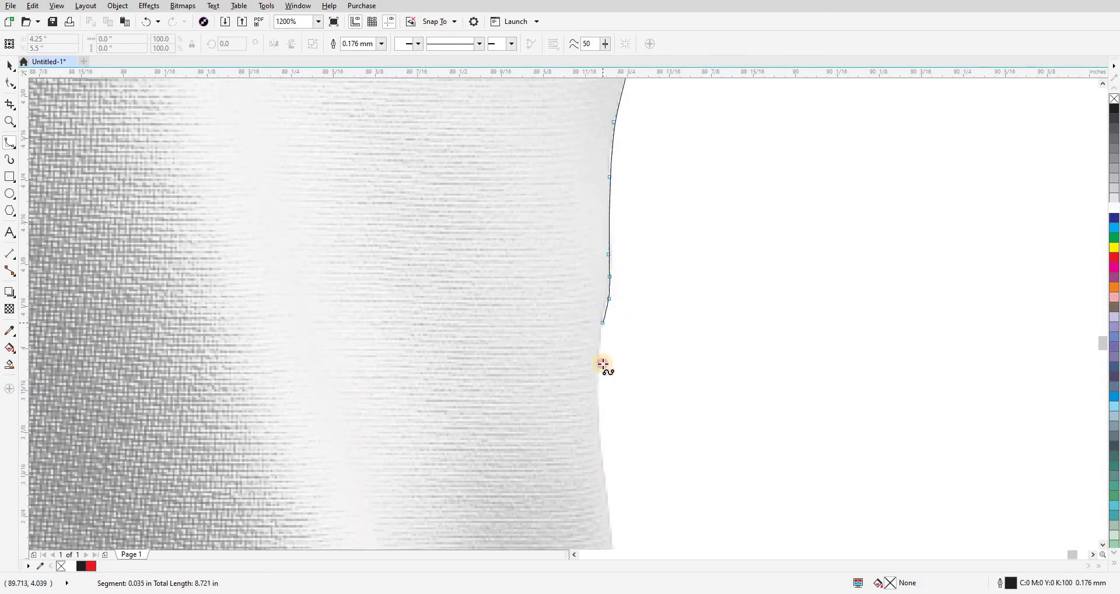
pyautogui.click(599, 374)
pyautogui.click(601, 411)
# - Continue the outline with four more nodes further down the fabric edge
pyautogui.scroll(-4, 649, 236)
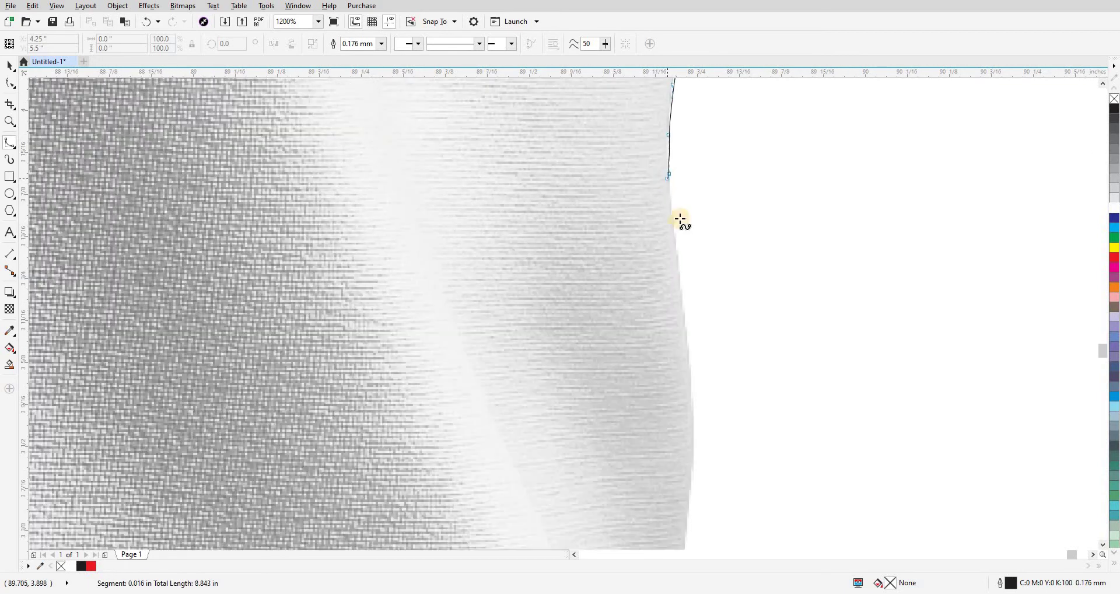
pyautogui.click(674, 226)
pyautogui.click(683, 310)
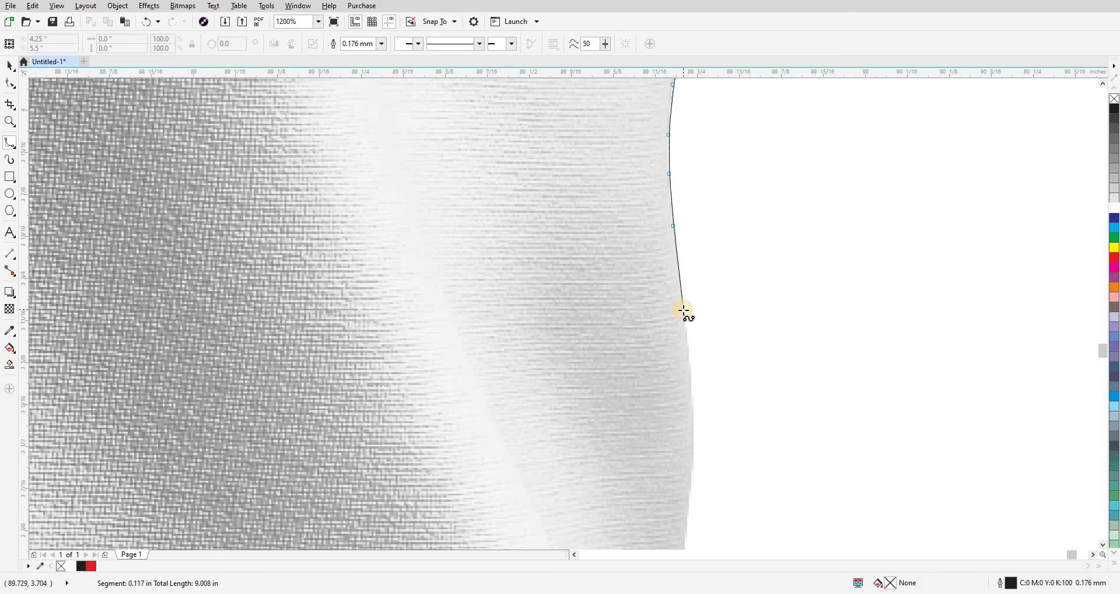
pyautogui.click(690, 374)
pyautogui.click(693, 417)
# - Follow the edge's gentle curve with nodes down to where it bends
pyautogui.scroll(-4, 693, 417)
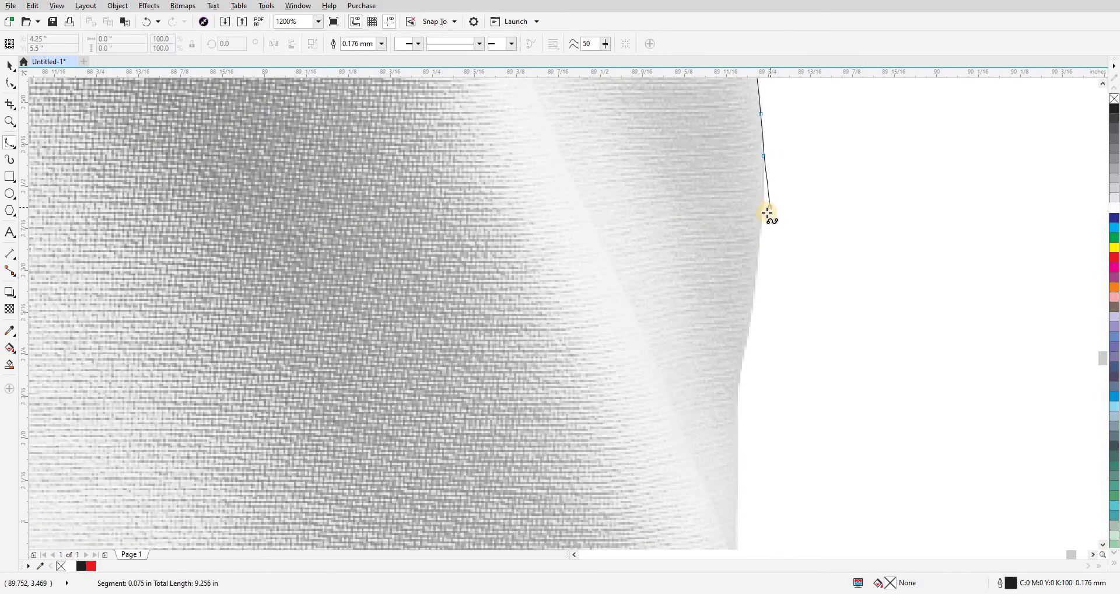
pyautogui.click(762, 217)
pyautogui.click(756, 284)
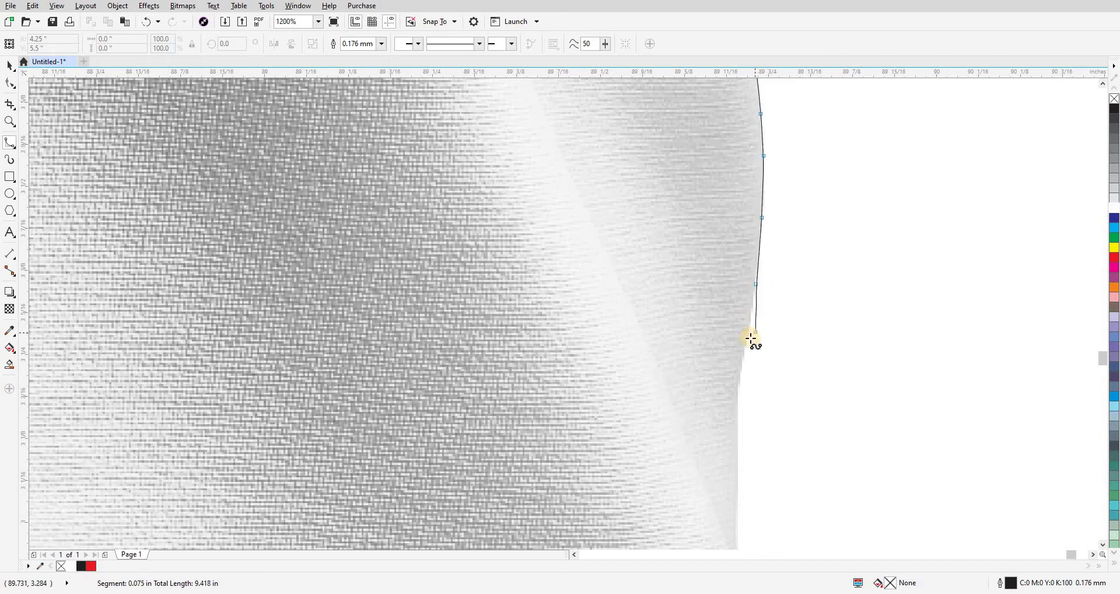
pyautogui.click(749, 338)
pyautogui.click(739, 383)
pyautogui.click(738, 409)
pyautogui.click(737, 491)
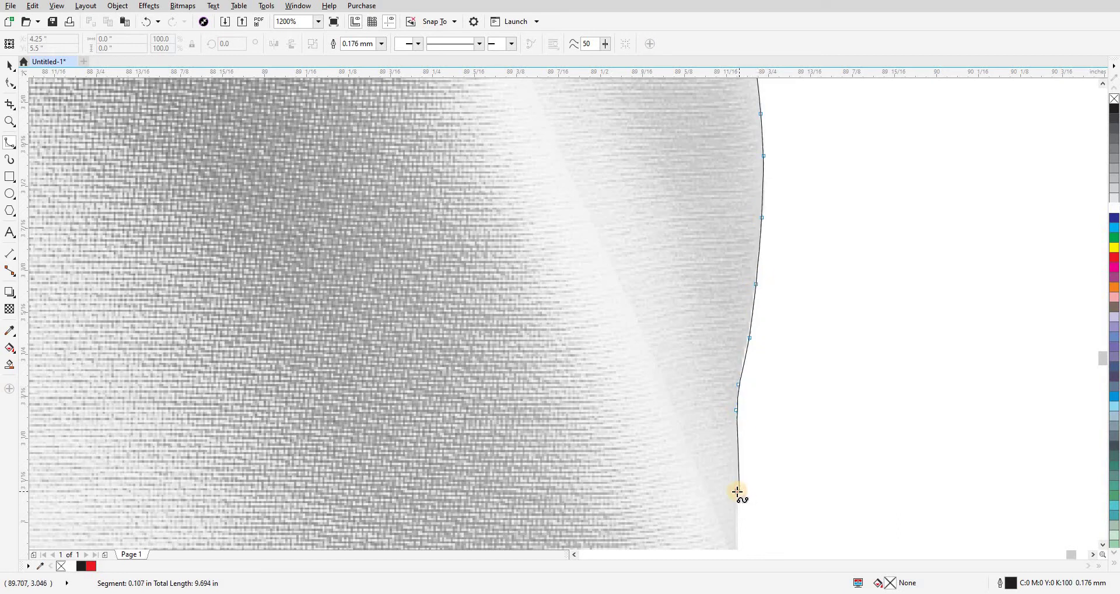
# - Trace nodes where the edge angles outward into a slant
pyautogui.scroll(-4, 780, 190)
pyautogui.click(786, 252)
pyautogui.click(782, 285)
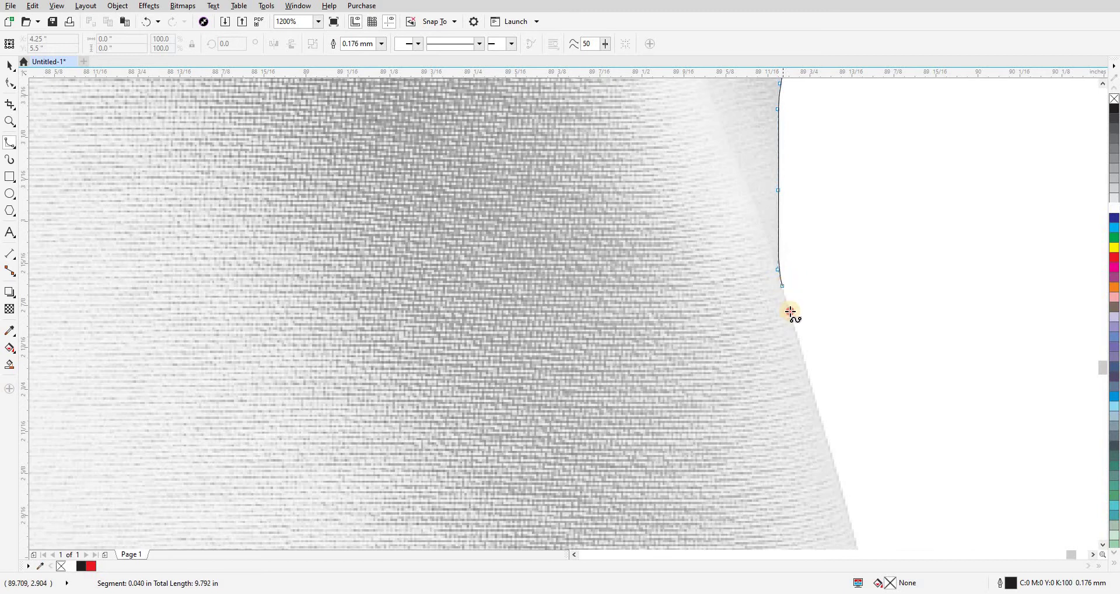
pyautogui.click(806, 374)
pyautogui.click(827, 437)
# - Add nodes down the long slanted edge, scrolling as needed
pyautogui.scroll(-4, 706, 193)
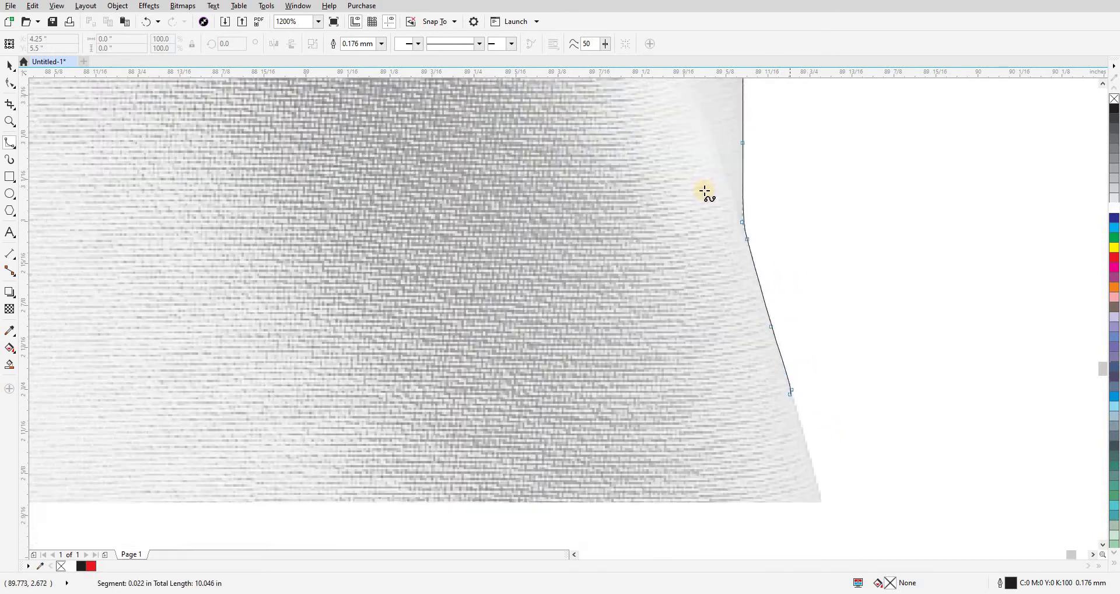
pyautogui.click(768, 429)
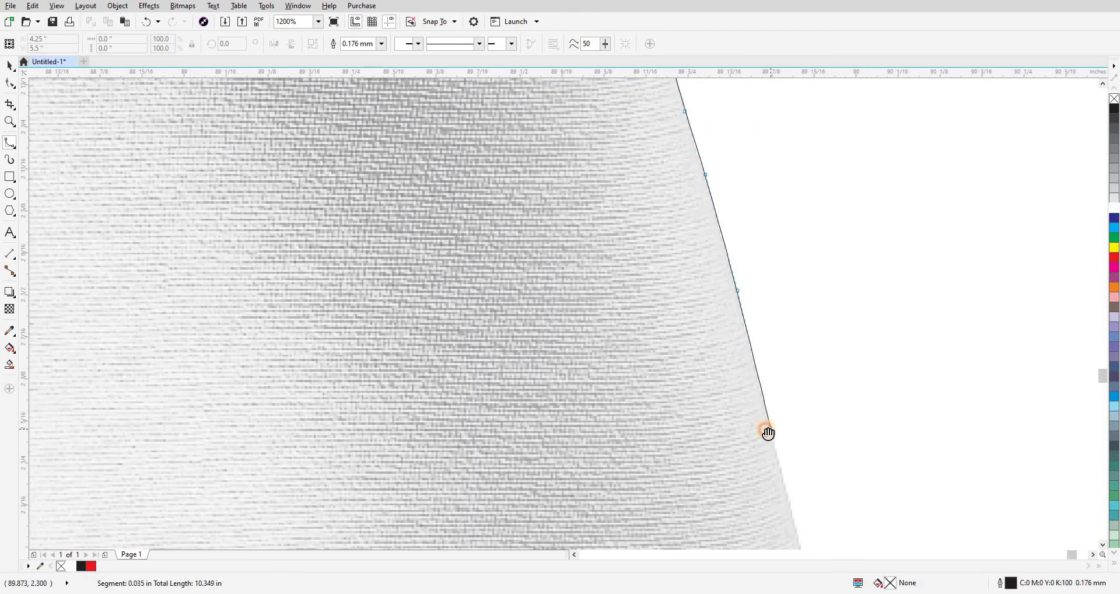
pyautogui.scroll(-4, 768, 429)
pyautogui.click(717, 297)
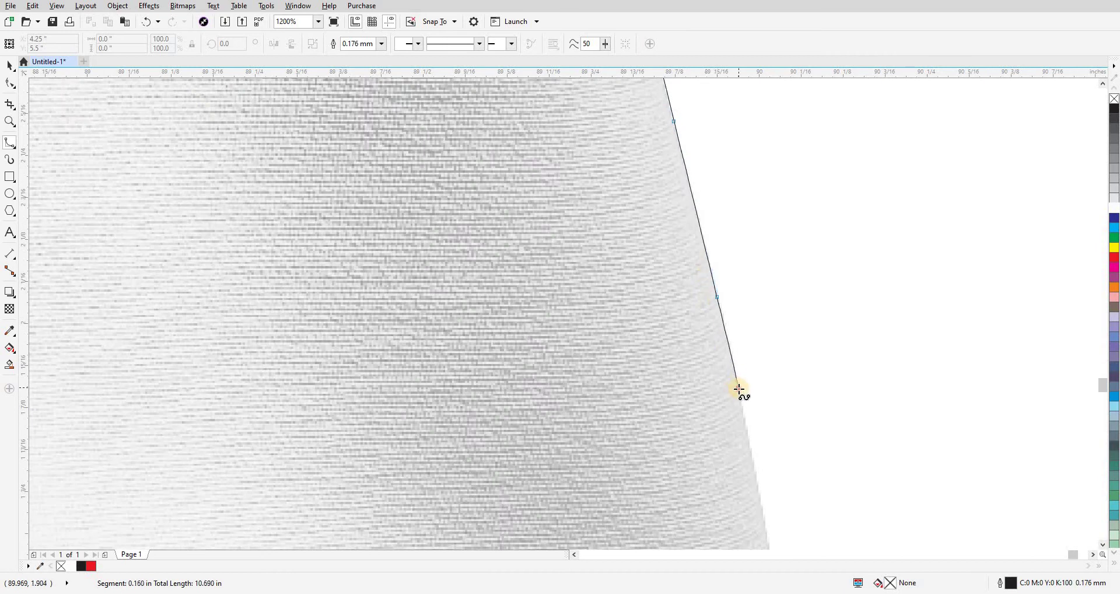
pyautogui.click(739, 387)
pyautogui.click(754, 472)
# - Follow the edge where it starts curving, placing nodes down the curve
pyautogui.scroll(-4, 754, 471)
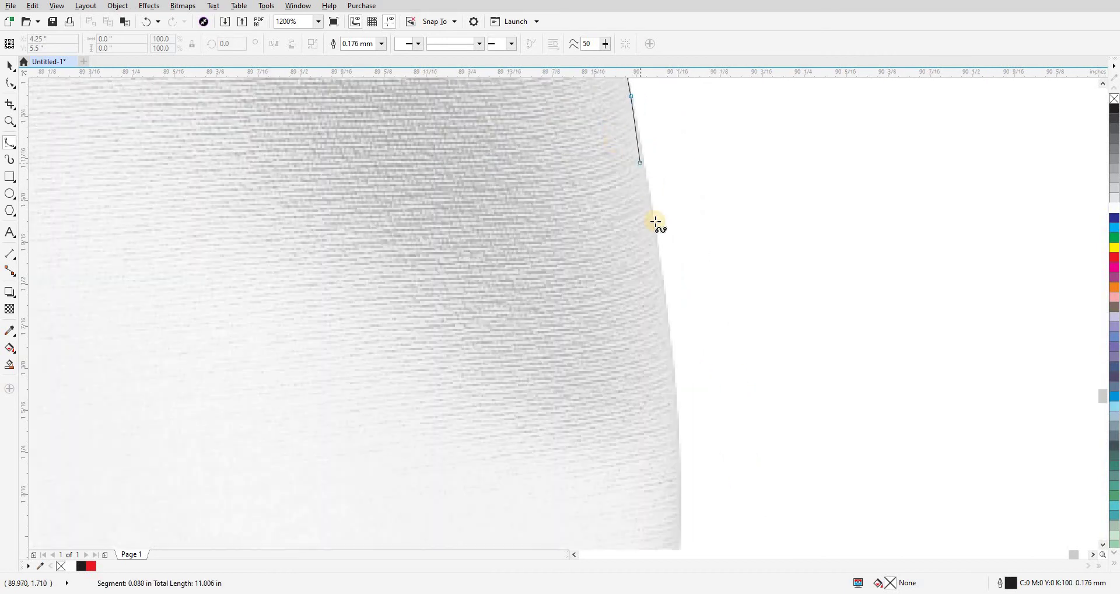
pyautogui.click(655, 220)
pyautogui.click(668, 318)
pyautogui.click(675, 397)
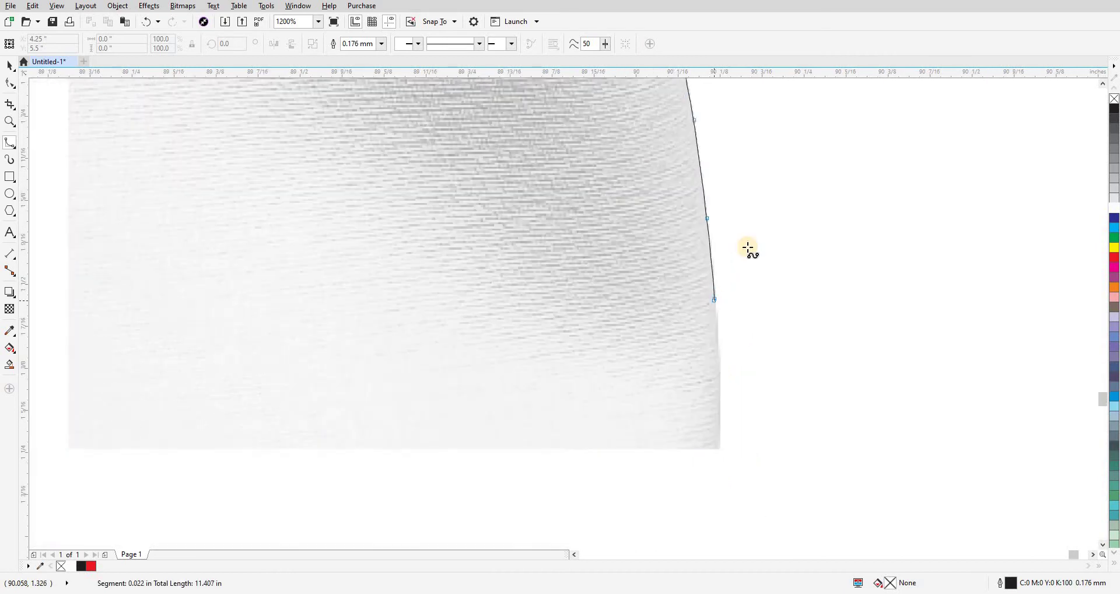
pyautogui.scroll(-4, 675, 397)
pyautogui.click(747, 334)
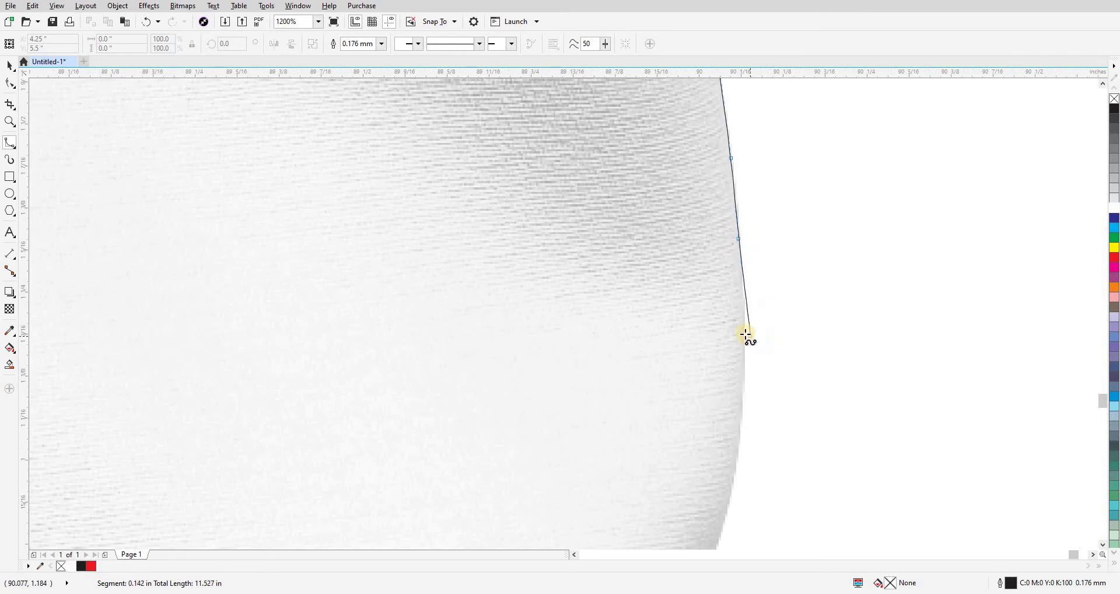
pyautogui.click(742, 401)
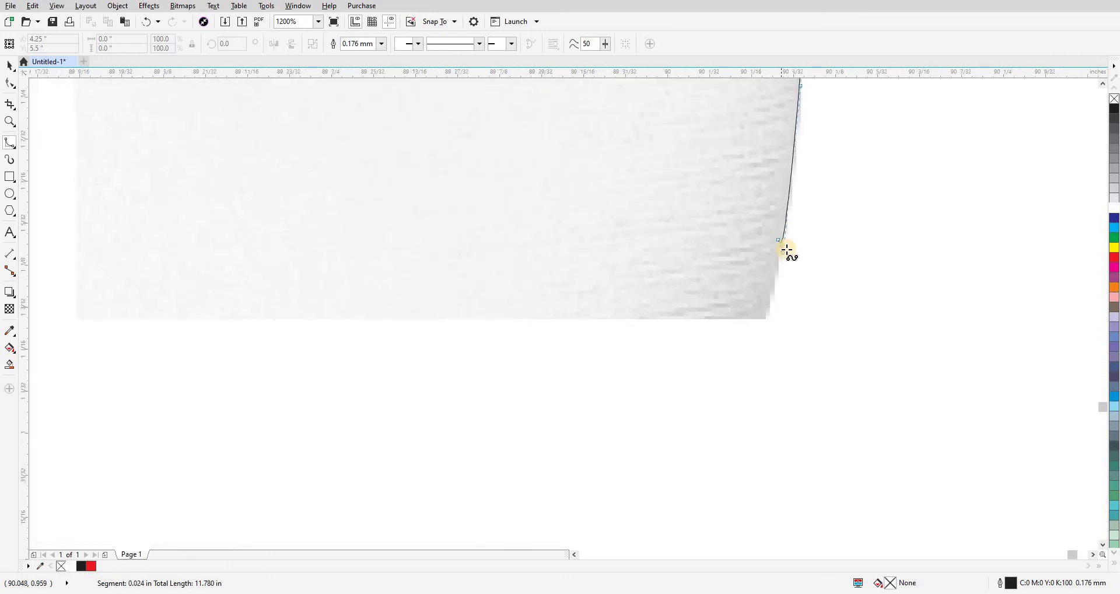
# - In close-up, trace the edge angling inward to the fabric's right edge
pyautogui.scroll(1, 783, 250)
pyautogui.click(782, 252)
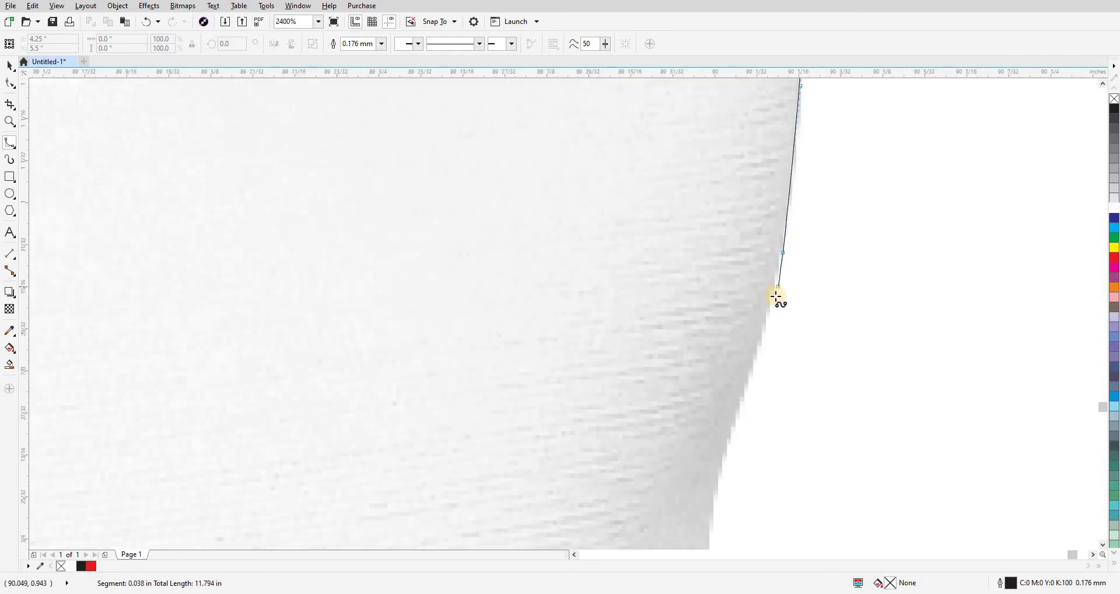
pyautogui.click(773, 300)
pyautogui.click(751, 371)
pyautogui.click(727, 448)
pyautogui.click(725, 458)
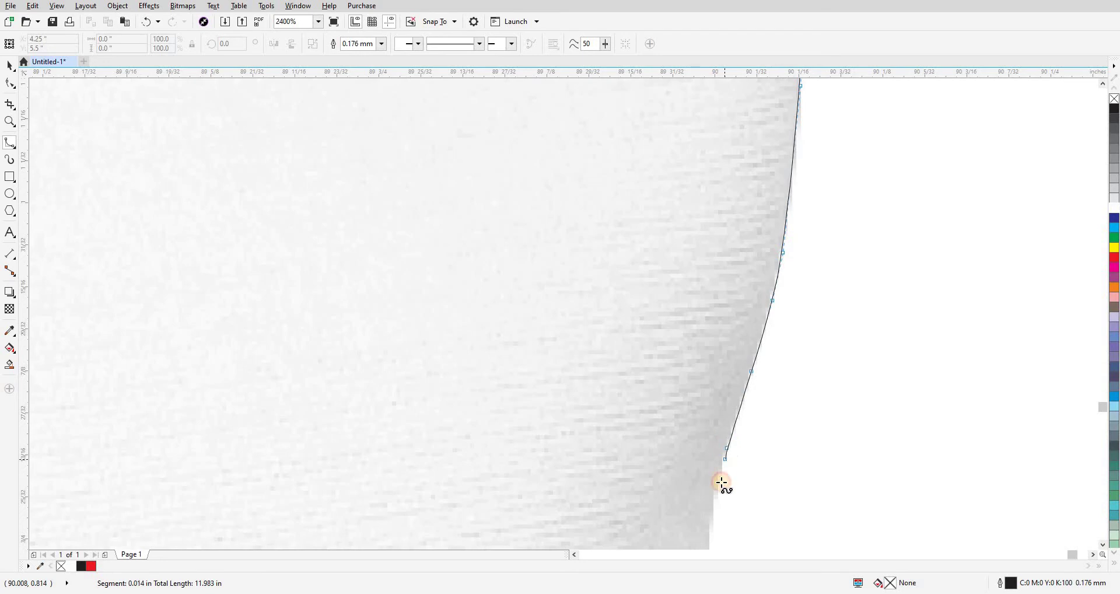
pyautogui.click(718, 485)
# - Extend the outline down the right edge to where it straightens and curves
pyautogui.scroll(-5, 757, 192)
pyautogui.click(760, 241)
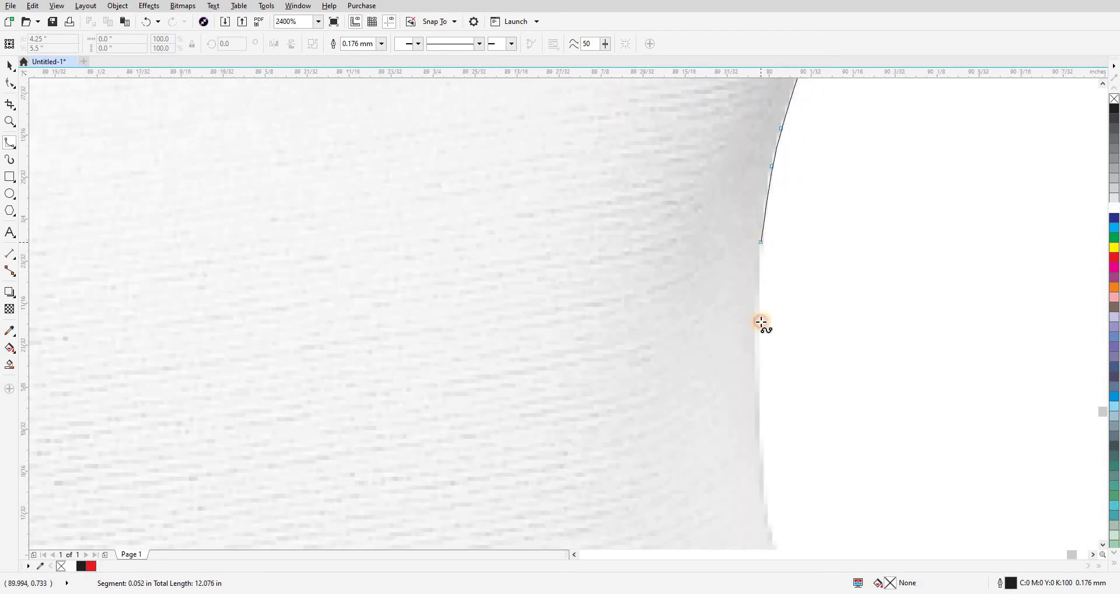
pyautogui.click(758, 408)
pyautogui.scroll(-3, 700, 291)
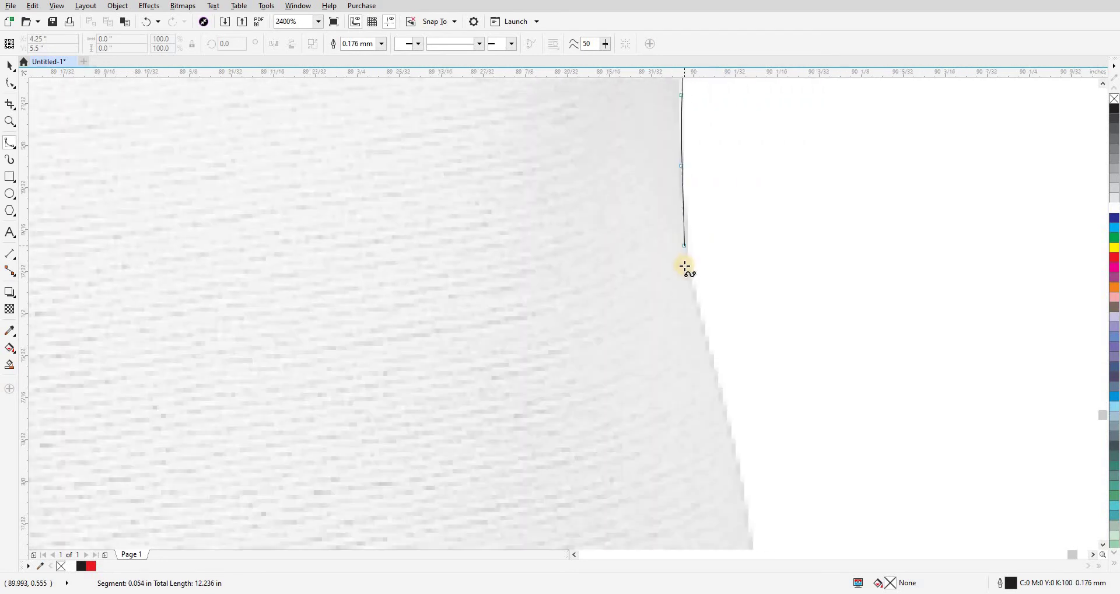
pyautogui.click(689, 271)
pyautogui.click(705, 338)
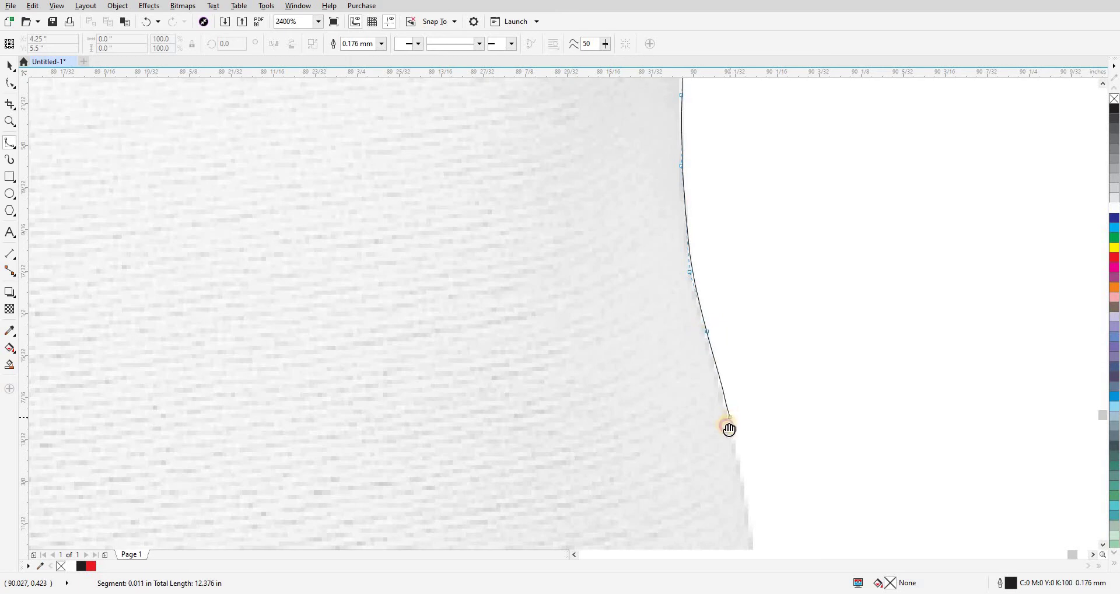
pyautogui.click(727, 426)
# - Scroll further and place three more nodes down the right edge
pyautogui.scroll(-3, 728, 426)
pyautogui.scroll(-2, 734, 220)
pyautogui.click(745, 258)
pyautogui.click(750, 299)
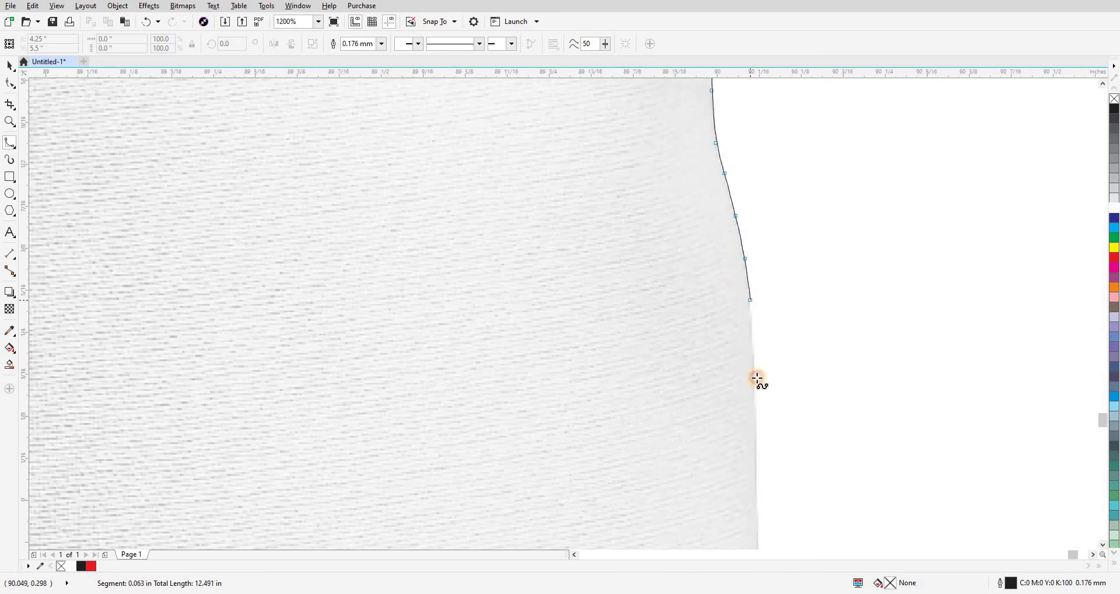
pyautogui.click(754, 381)
# - Add nodes lower on the right edge, including where it bends
pyautogui.scroll(-3, 740, 291)
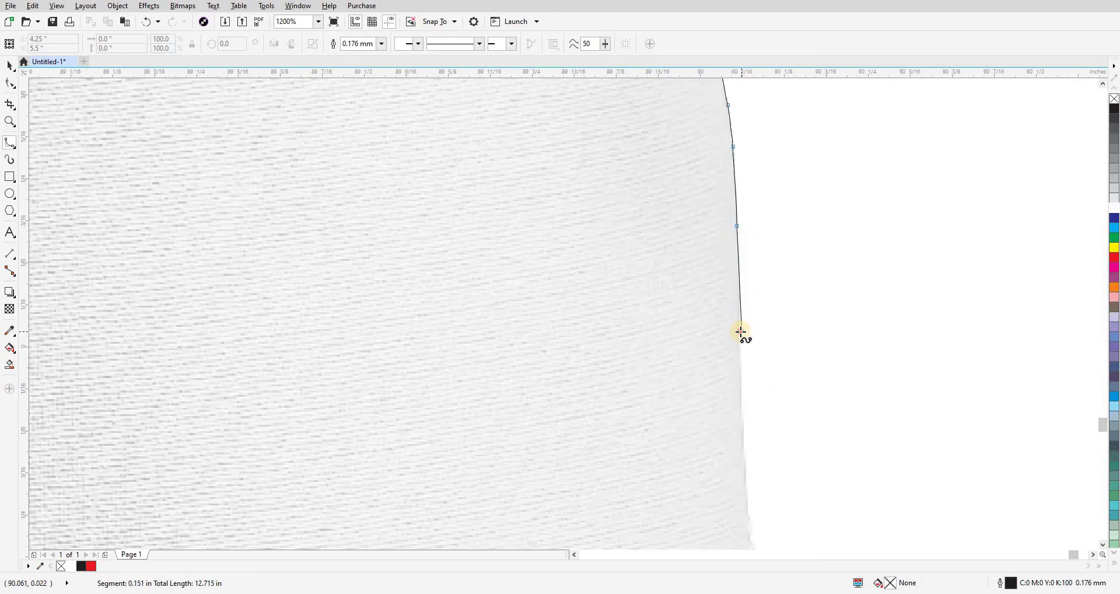
pyautogui.click(742, 421)
pyautogui.scroll(-3, 753, 233)
pyautogui.click(757, 292)
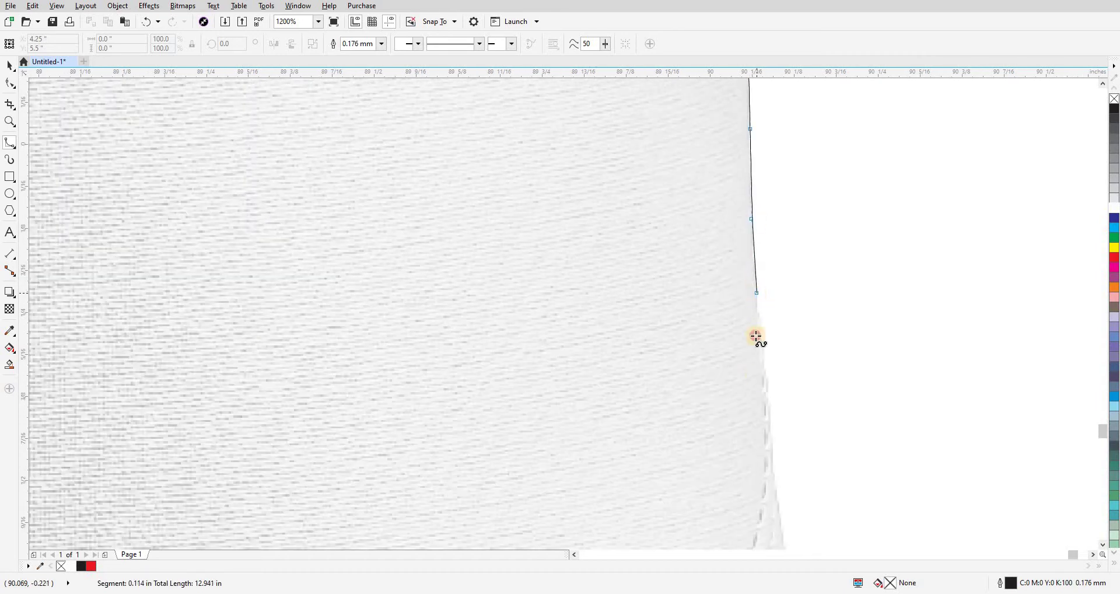
pyautogui.click(766, 388)
# - Trace the right edge down to where it begins to curve
pyautogui.scroll(-4, 755, 234)
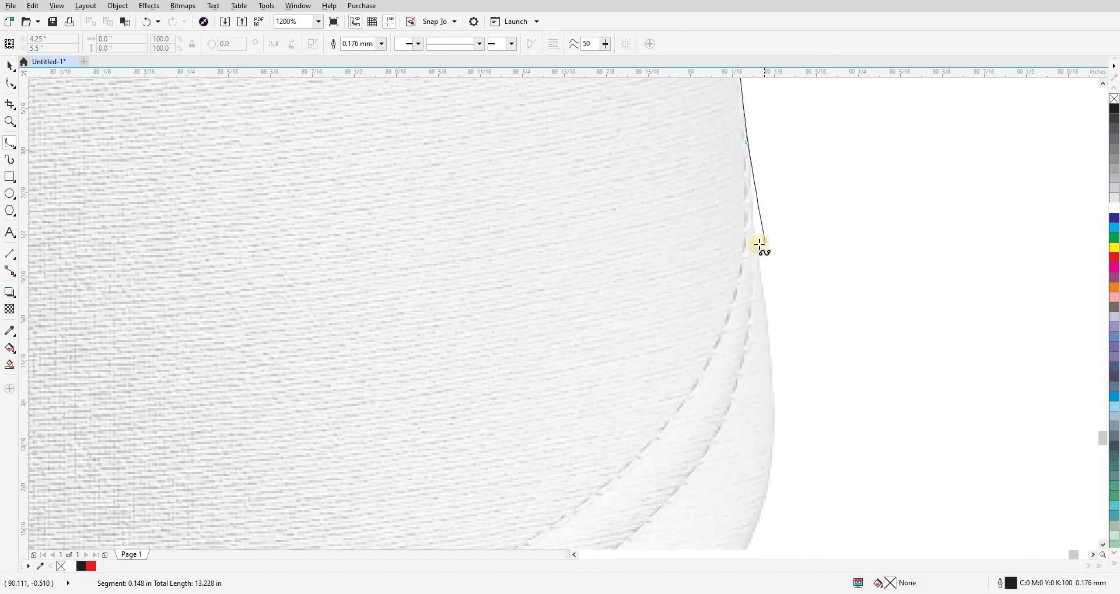
pyautogui.click(757, 246)
pyautogui.click(770, 337)
pyautogui.click(774, 393)
pyautogui.click(773, 404)
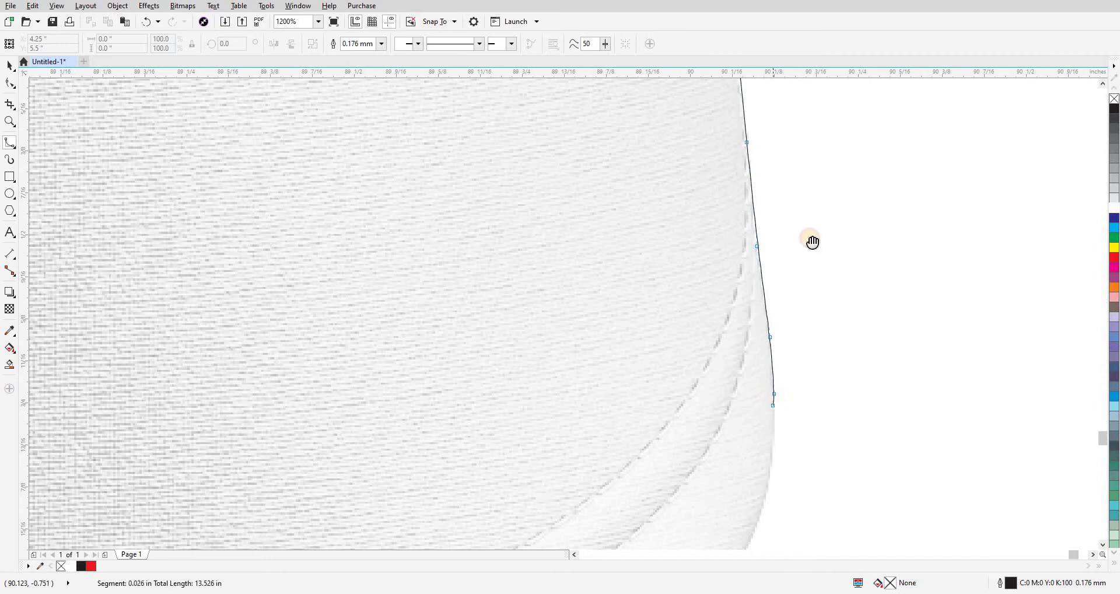
# - Start tracing around the lower-right corner with nodes on its curve
pyautogui.scroll(-4, 813, 242)
pyautogui.click(831, 230)
pyautogui.click(829, 249)
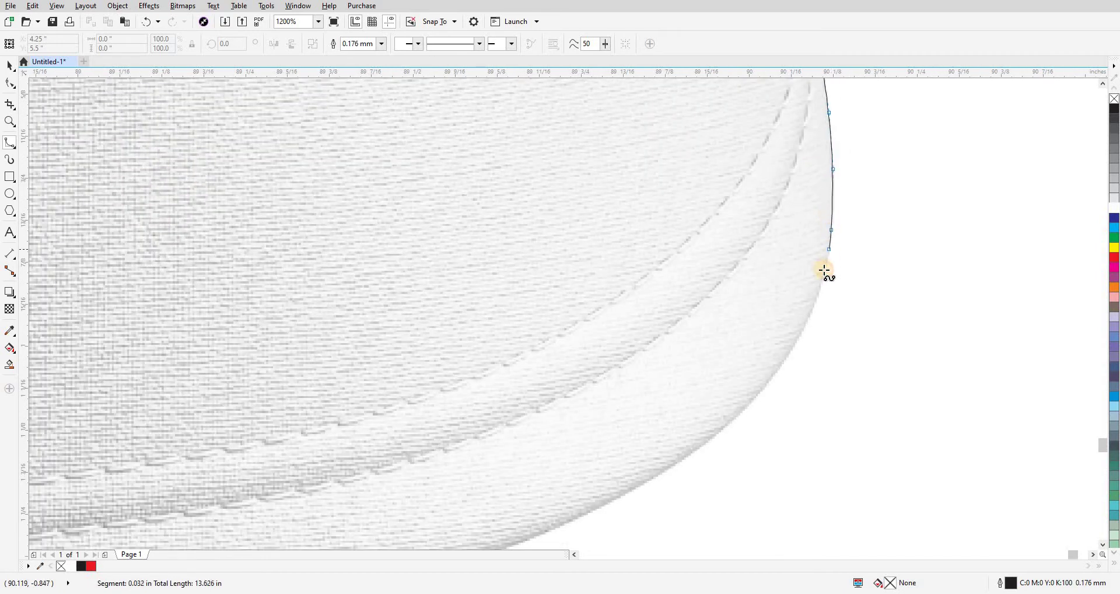
pyautogui.click(823, 279)
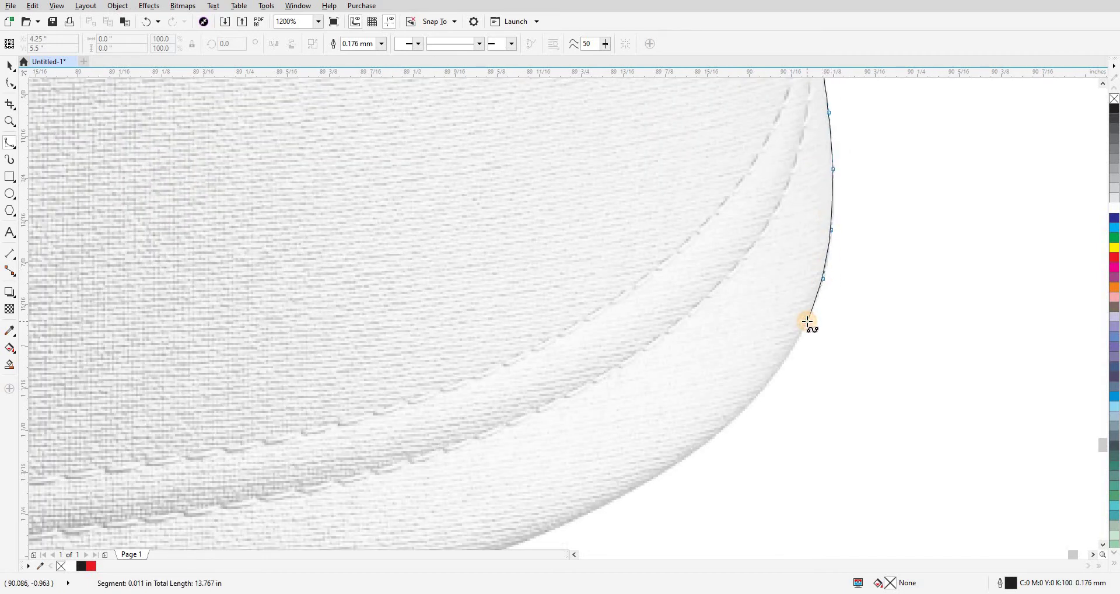
pyautogui.click(807, 322)
# - Carry the outline down-left around the lower curve toward the bottom edge
pyautogui.scroll(-1, 791, 296)
pyautogui.click(751, 346)
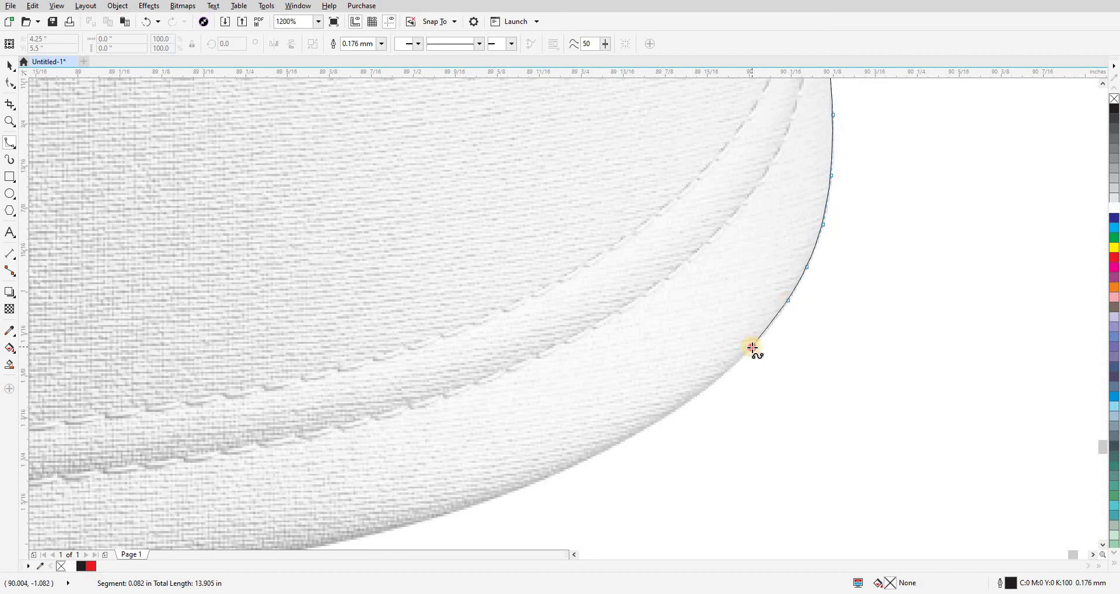
pyautogui.click(713, 385)
pyautogui.click(674, 416)
pyautogui.click(638, 433)
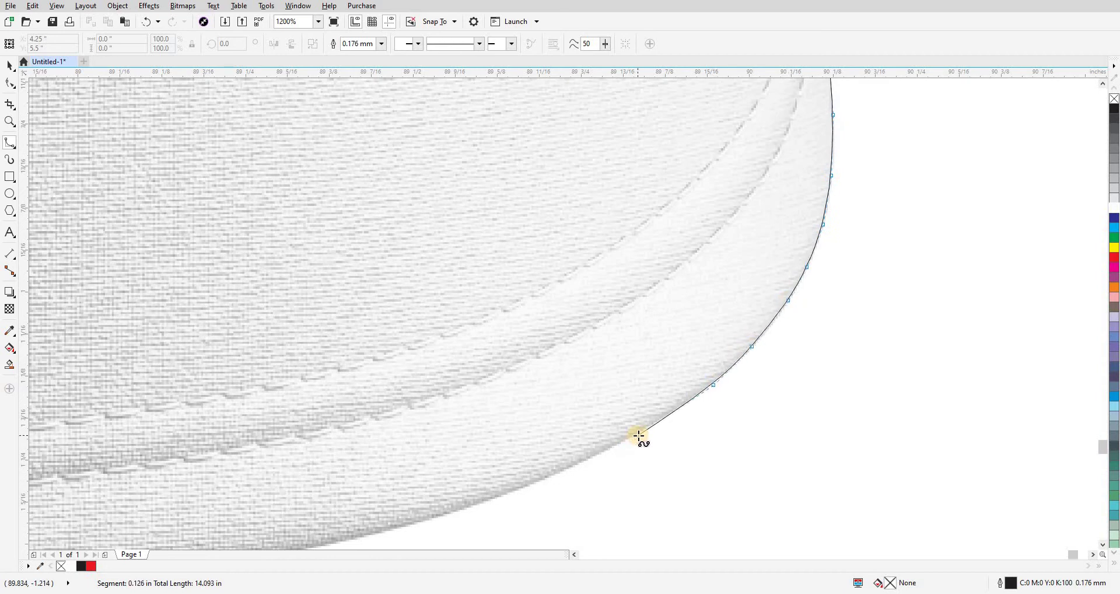
pyautogui.click(551, 475)
pyautogui.scroll(-2, 1071, 233)
pyautogui.hscroll(-4, 1071, 233)
pyautogui.scroll(-2, 1071, 233)
pyautogui.hscroll(-10, 1071, 234)
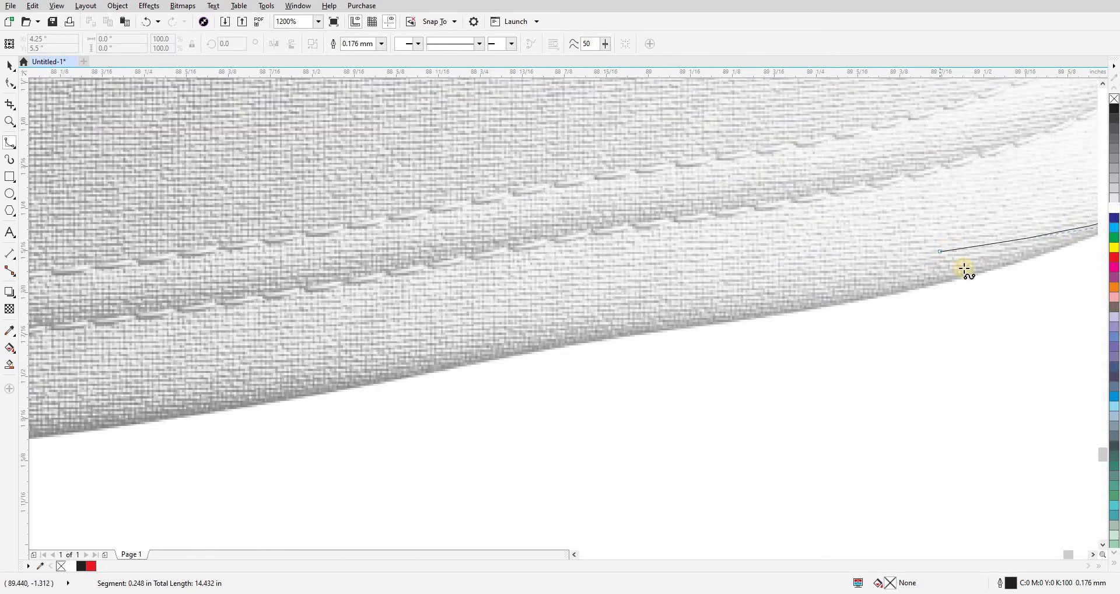
# - Place Bezier nodes leftward along the fabric's bottom edge
pyautogui.click(1000, 268)
pyautogui.click(874, 297)
pyautogui.click(762, 316)
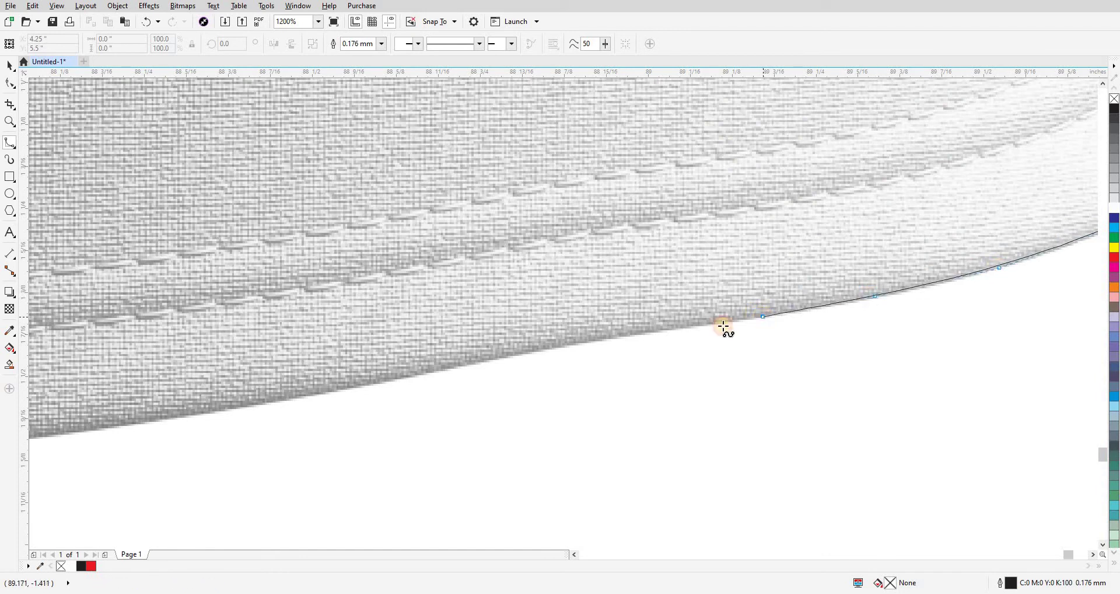
pyautogui.click(614, 337)
pyautogui.click(531, 352)
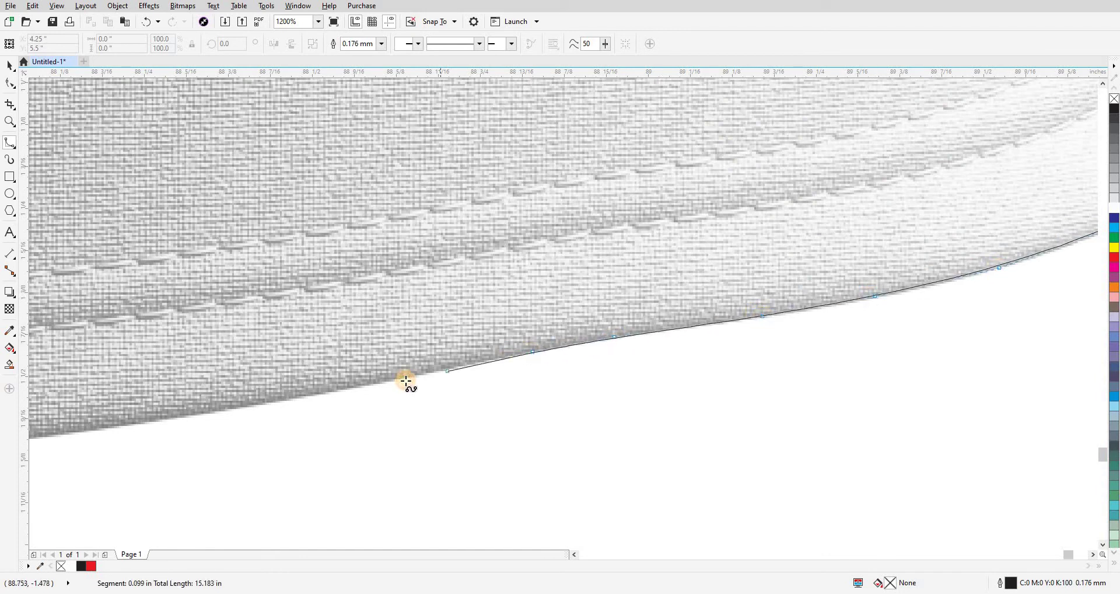
pyautogui.click(407, 375)
pyautogui.click(121, 435)
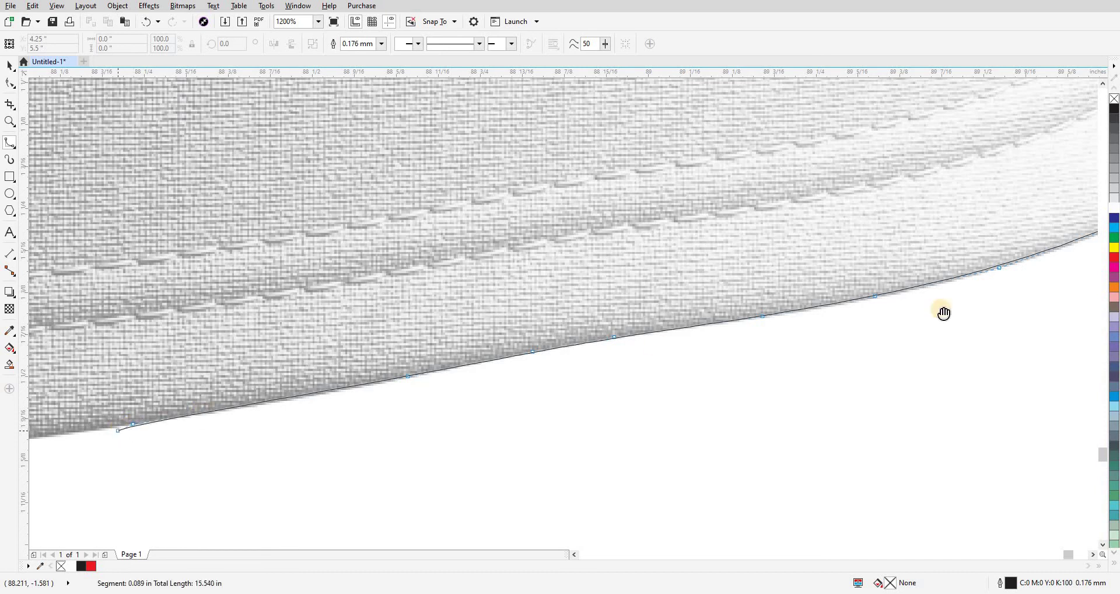
# - Scroll left and keep adding nodes along the bottom edge
pyautogui.scroll(-2, 943, 306)
pyautogui.hscroll(-14, 943, 306)
pyautogui.click(796, 328)
pyautogui.click(619, 342)
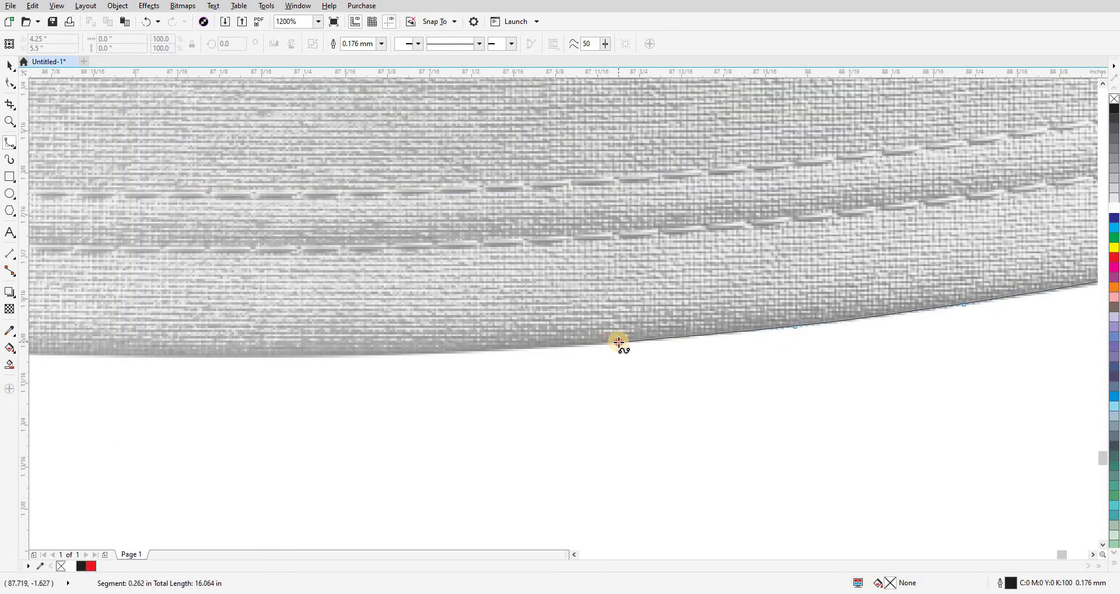
pyautogui.click(374, 354)
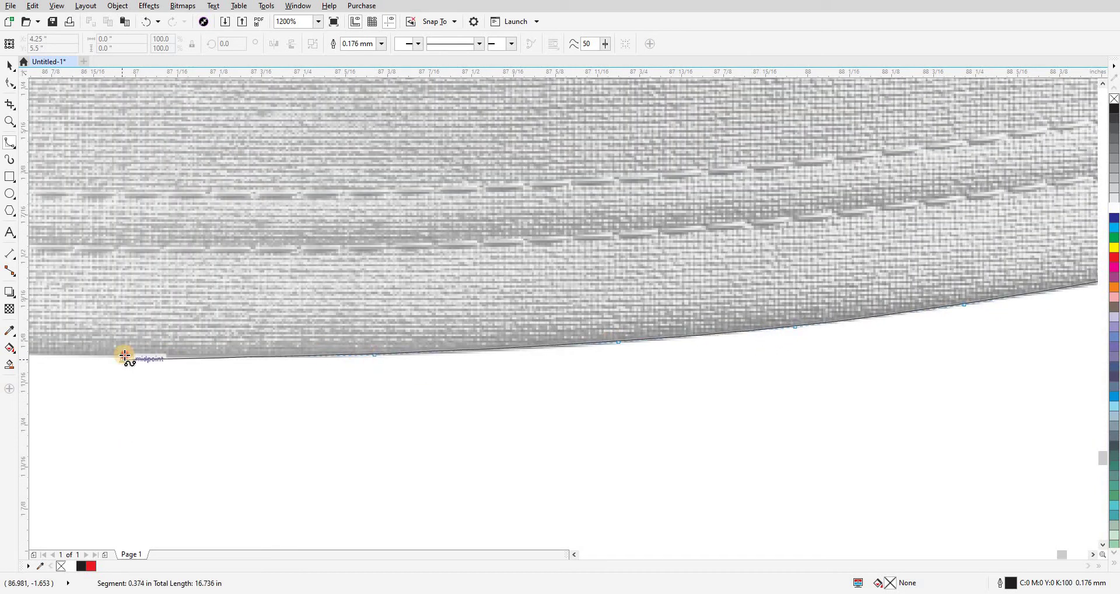
pyautogui.click(124, 356)
pyautogui.hscroll(-13, 802, 377)
pyautogui.click(617, 367)
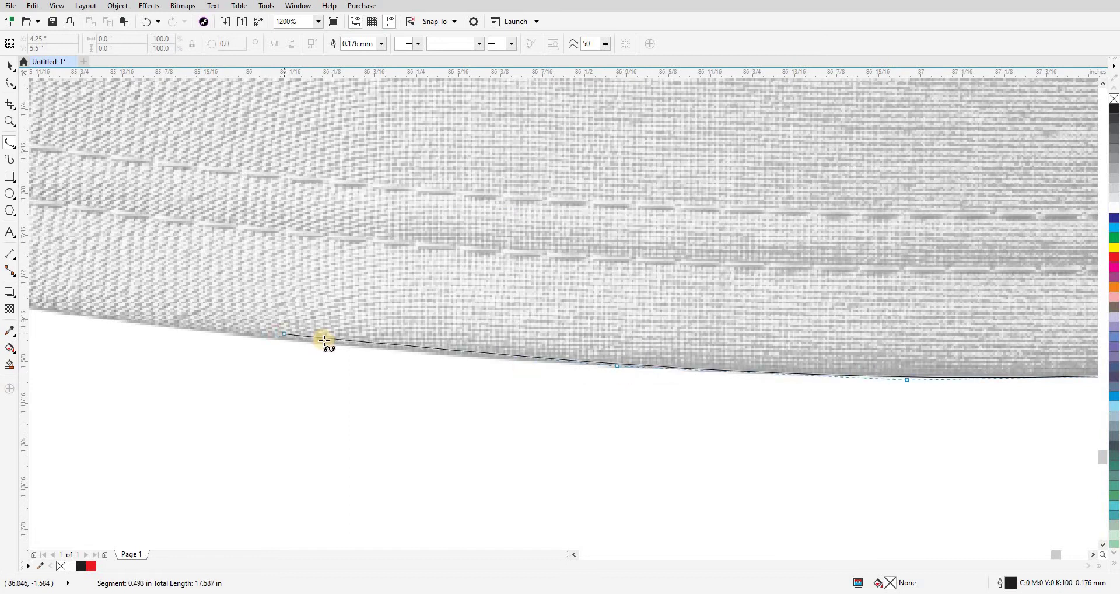
pyautogui.click(286, 336)
# - Continue the bottom-edge outline leftward to where the edge starts to rise
pyautogui.hscroll(-10, 643, 359)
pyautogui.click(619, 343)
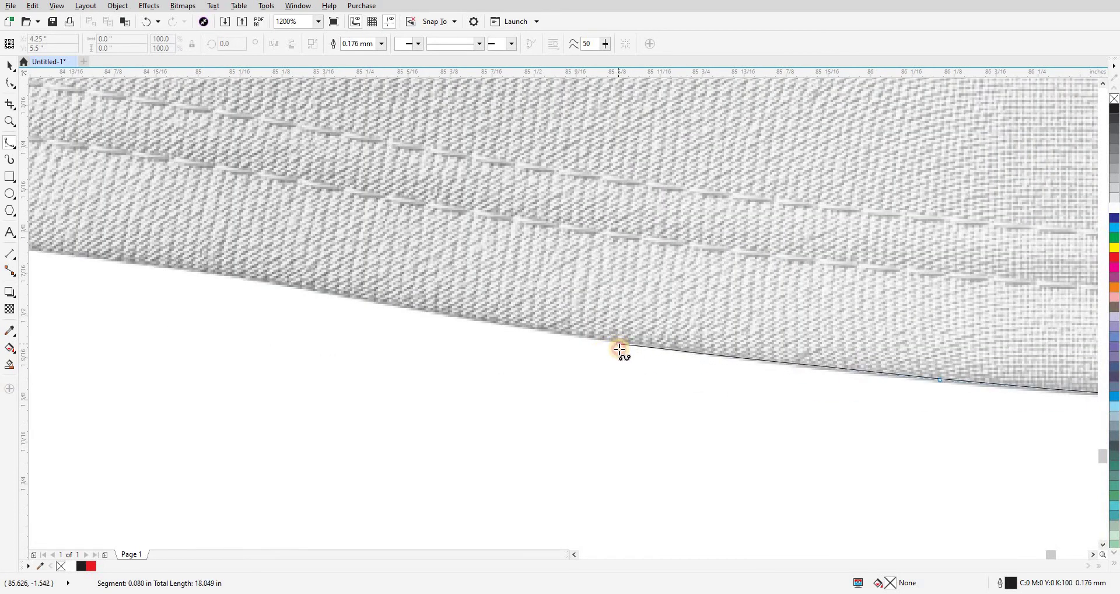
pyautogui.click(306, 289)
pyautogui.click(234, 278)
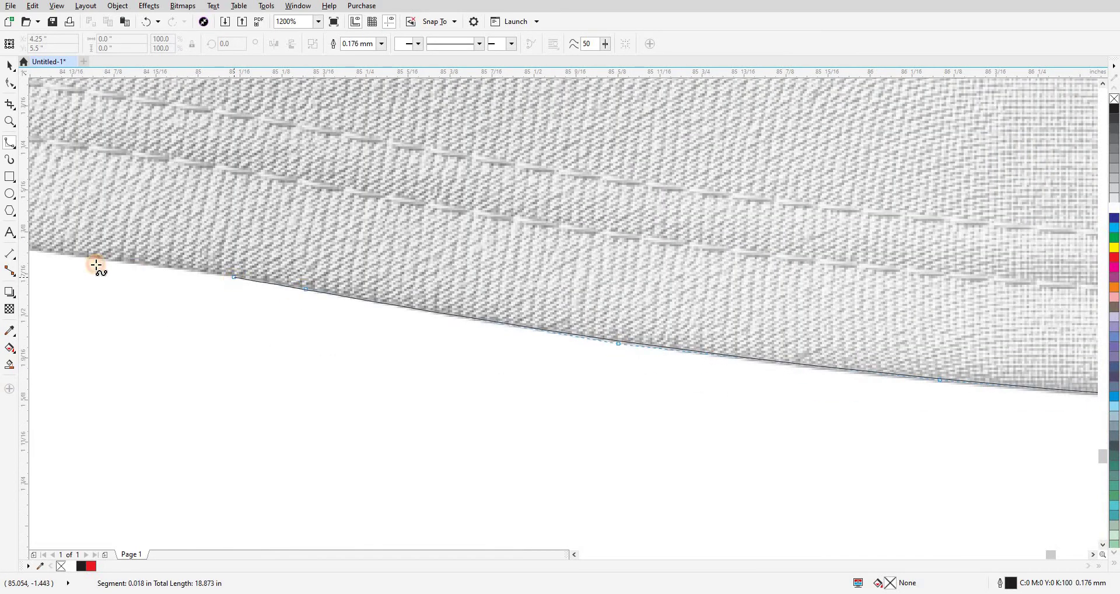
pyautogui.click(111, 260)
pyautogui.hscroll(-10, 466, 292)
pyautogui.click(646, 302)
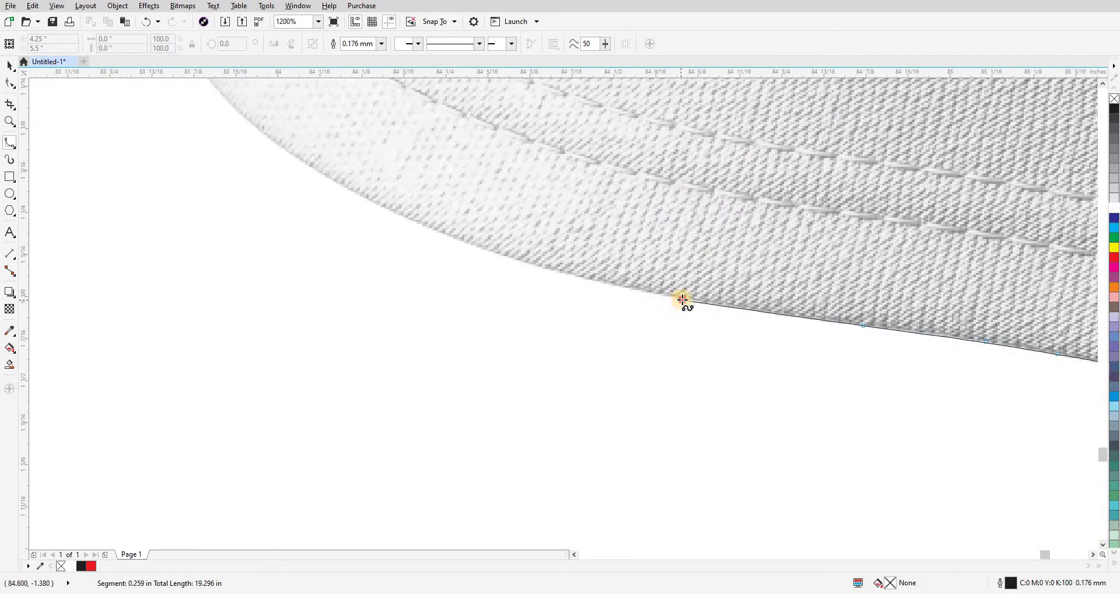
# - Trace up the lower-left curve, dragging the last segment to hug the edge
pyautogui.click(682, 298)
pyautogui.click(561, 271)
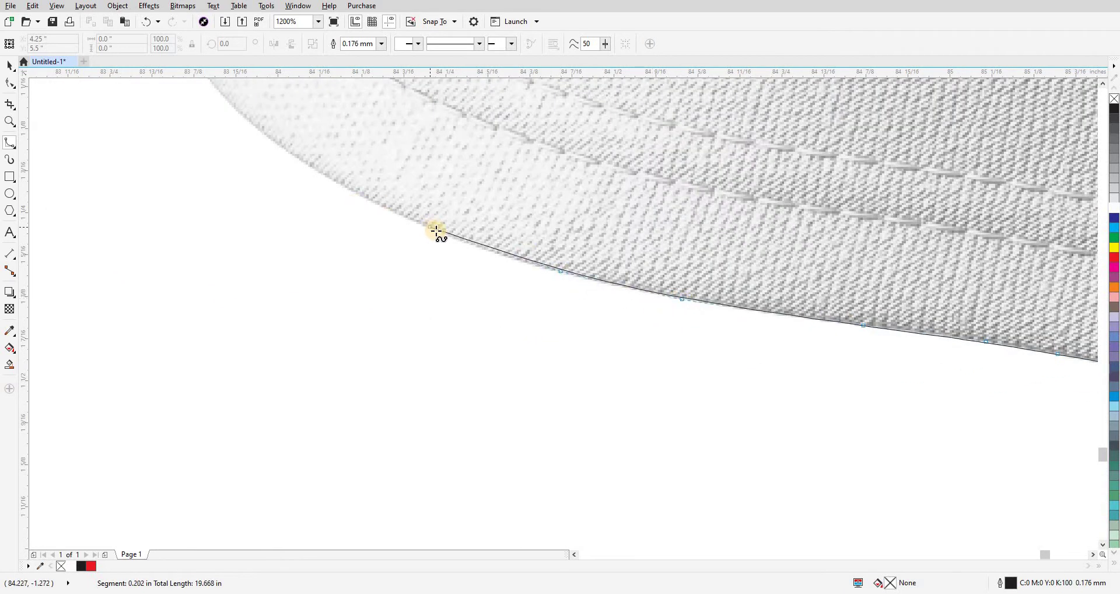
pyautogui.click(469, 243)
pyautogui.click(354, 192)
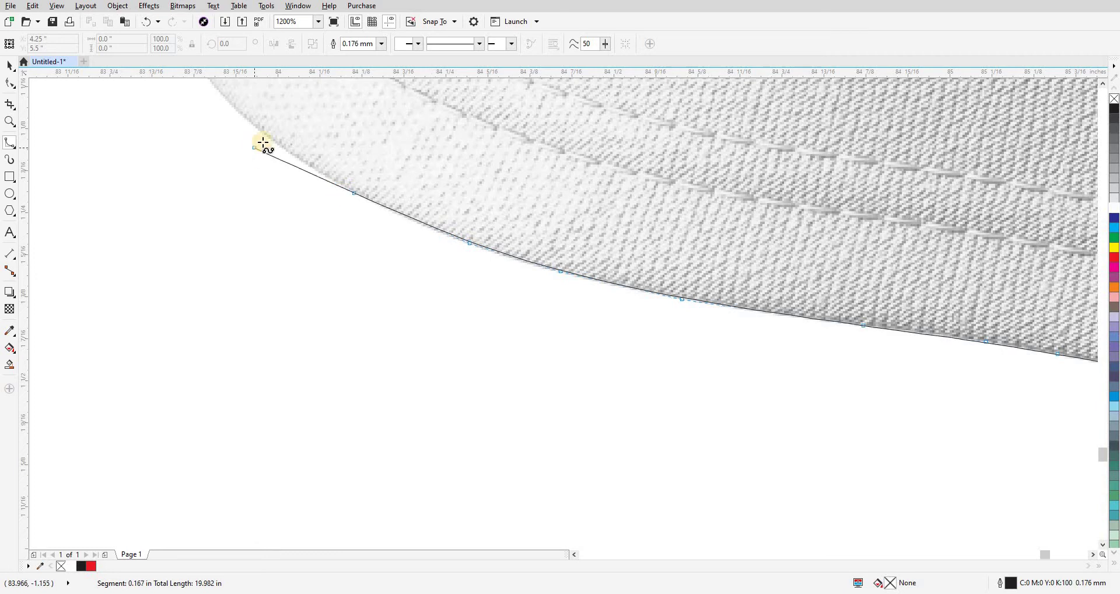
pyautogui.moveTo(263, 143); pyautogui.dragTo(462, 497)
# - Add nodes up onto the left edge and drag the final segment into shape
pyautogui.click(434, 469)
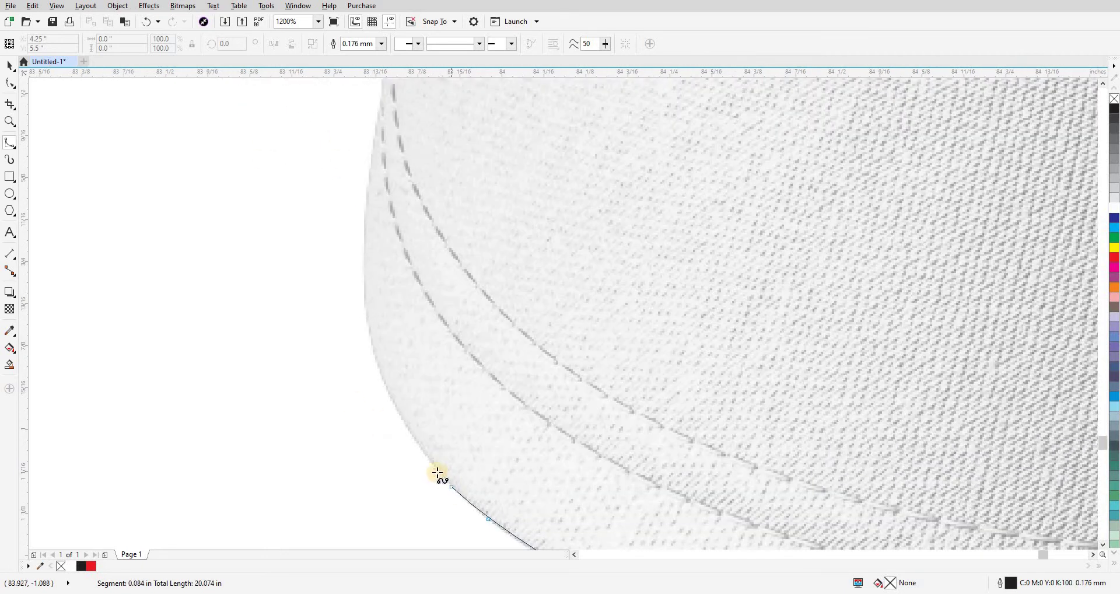
pyautogui.click(385, 400)
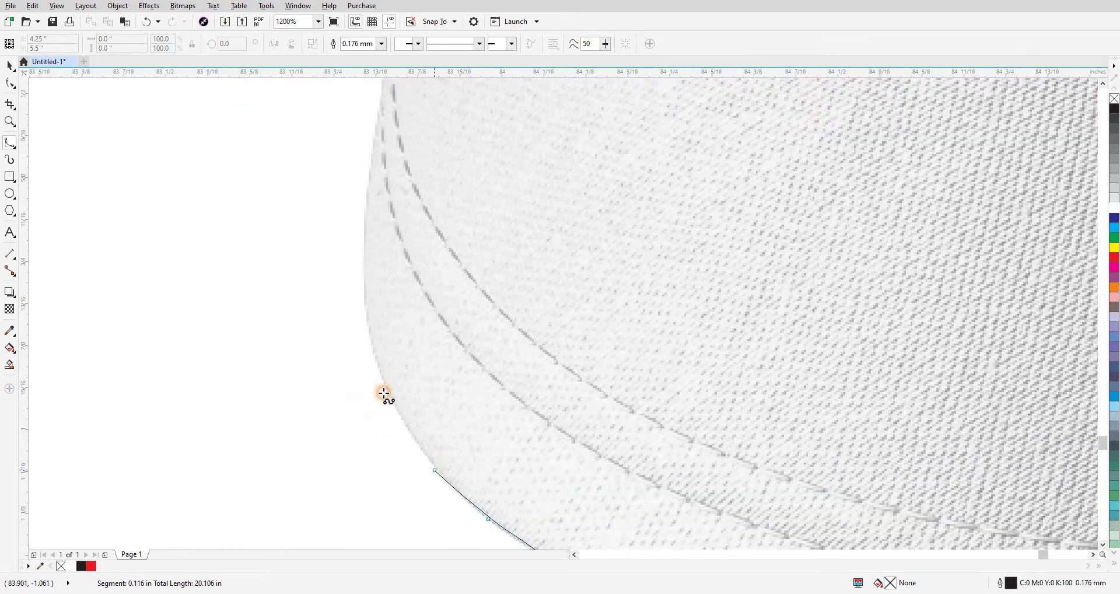
pyautogui.click(375, 353)
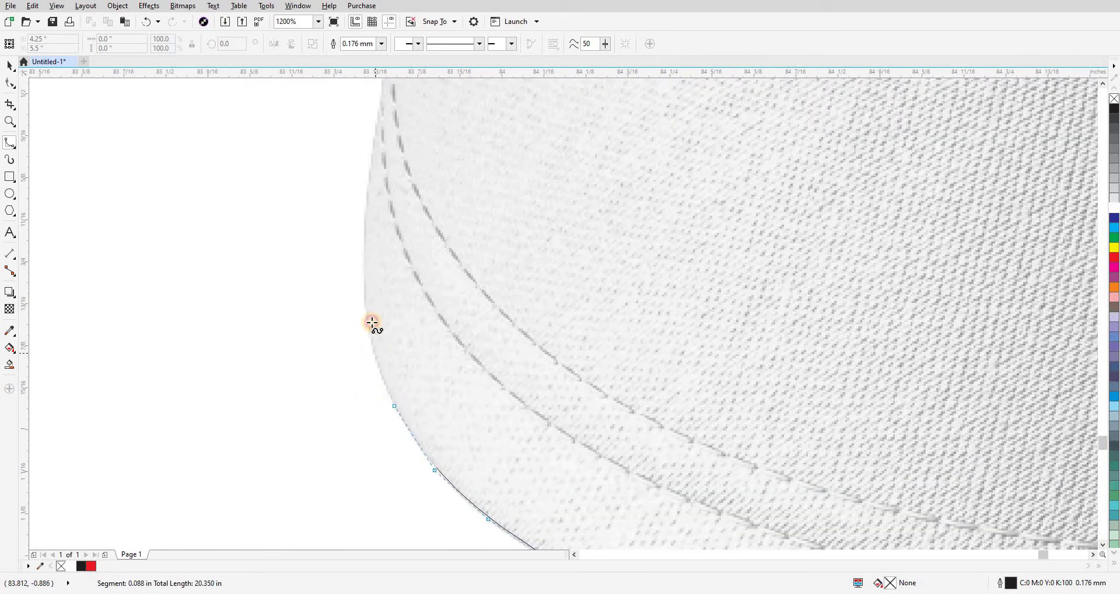
pyautogui.click(369, 176)
pyautogui.moveTo(327, 362); pyautogui.dragTo(289, 582)
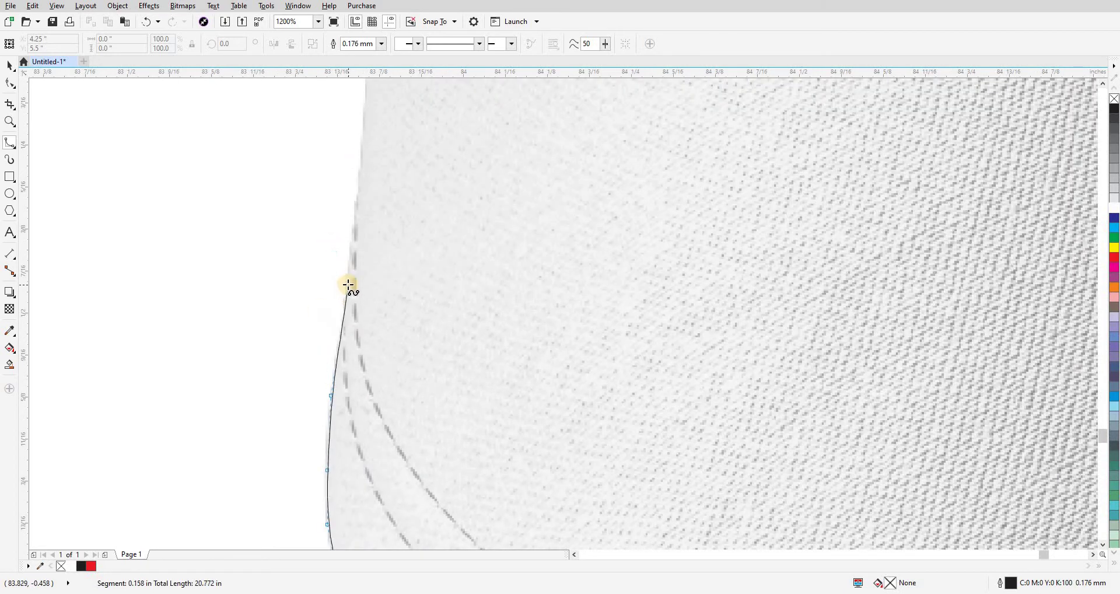
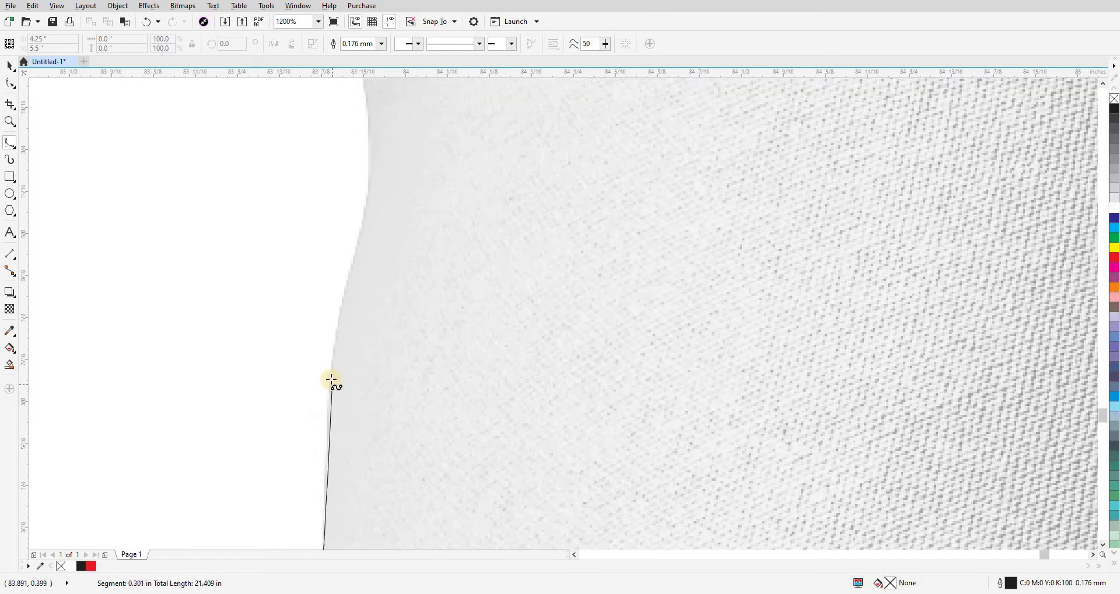
# - Add Bézier nodes up the left fabric edge, curving the path to follow its bulge
pyautogui.click(330, 376)
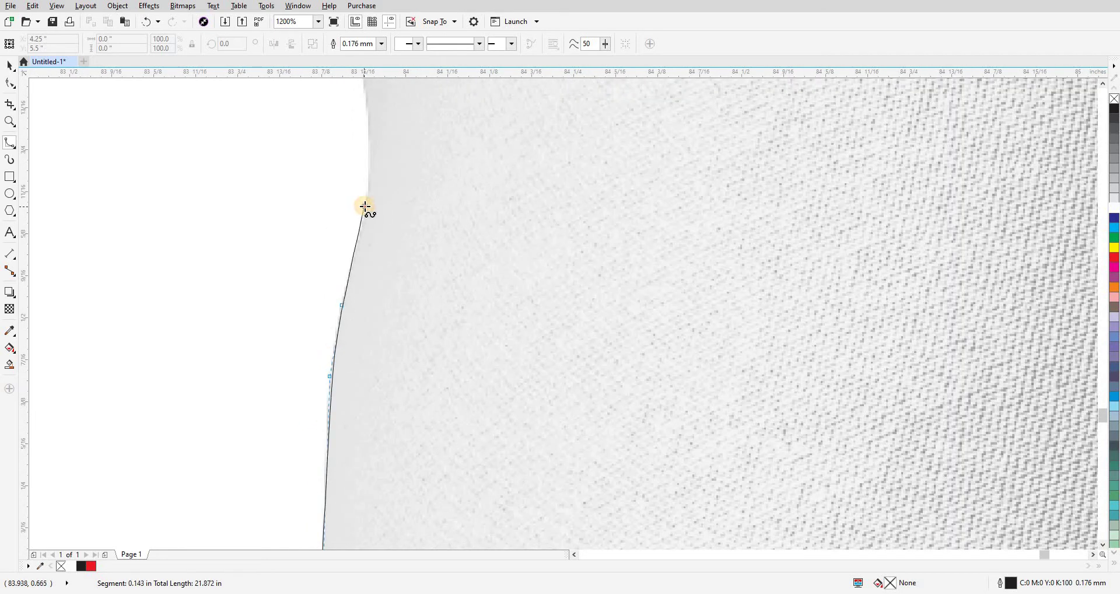
pyautogui.moveTo(358, 144); pyautogui.dragTo(349, 366)
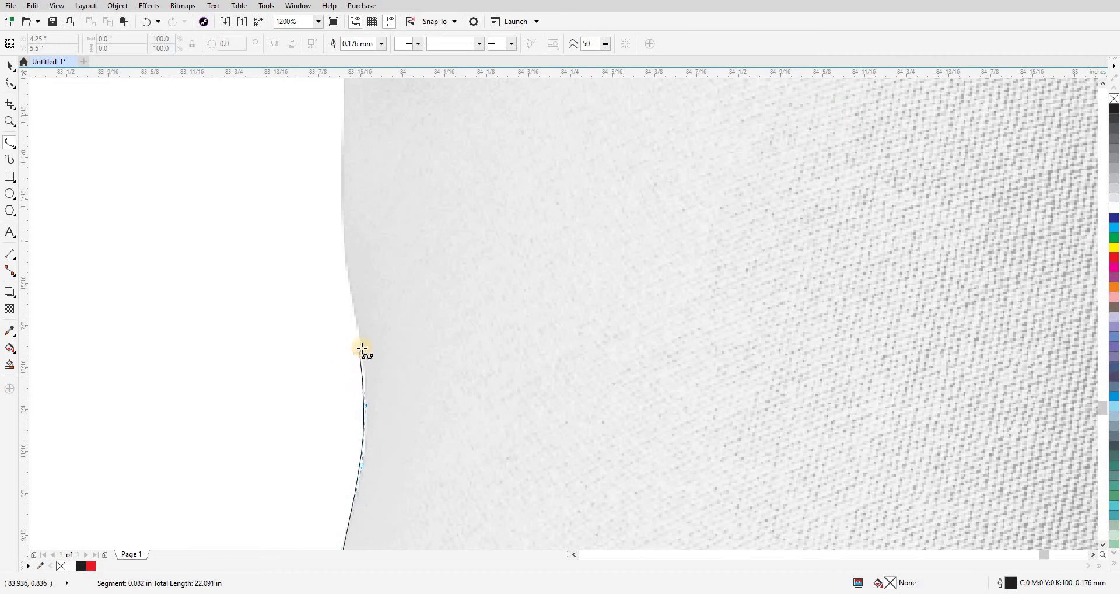
pyautogui.click(342, 131)
pyautogui.click(341, 97)
pyautogui.moveTo(341, 98); pyautogui.dragTo(369, 333)
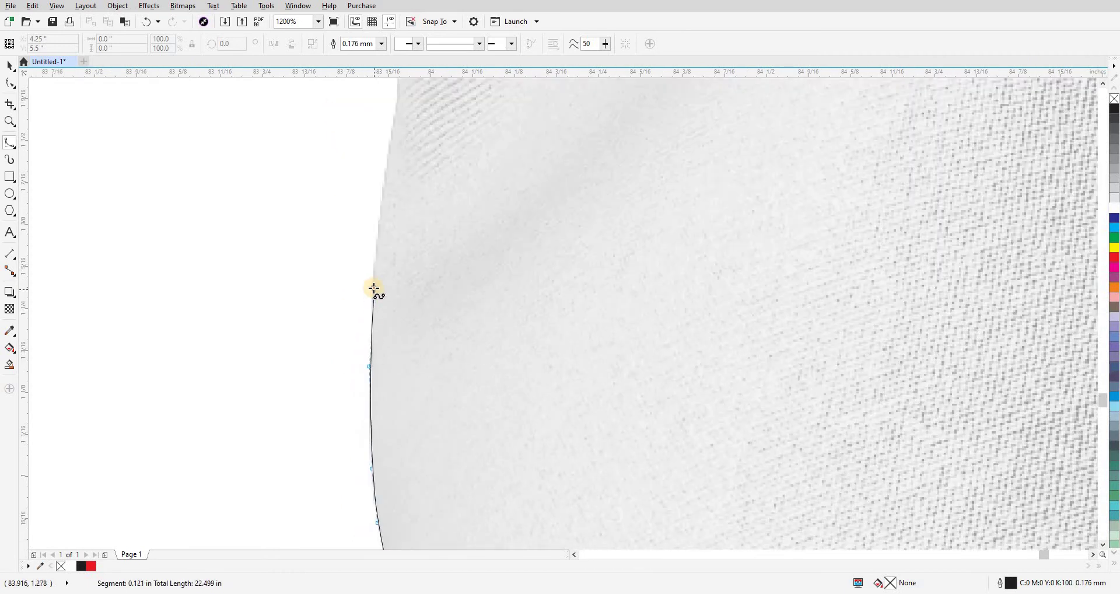
pyautogui.click(374, 289)
pyautogui.click(376, 147)
pyautogui.click(398, 108)
# - Continue the path with nodes along the slanted, straight upper stretch of the fabric edge
pyautogui.moveTo(397, 108); pyautogui.dragTo(350, 448)
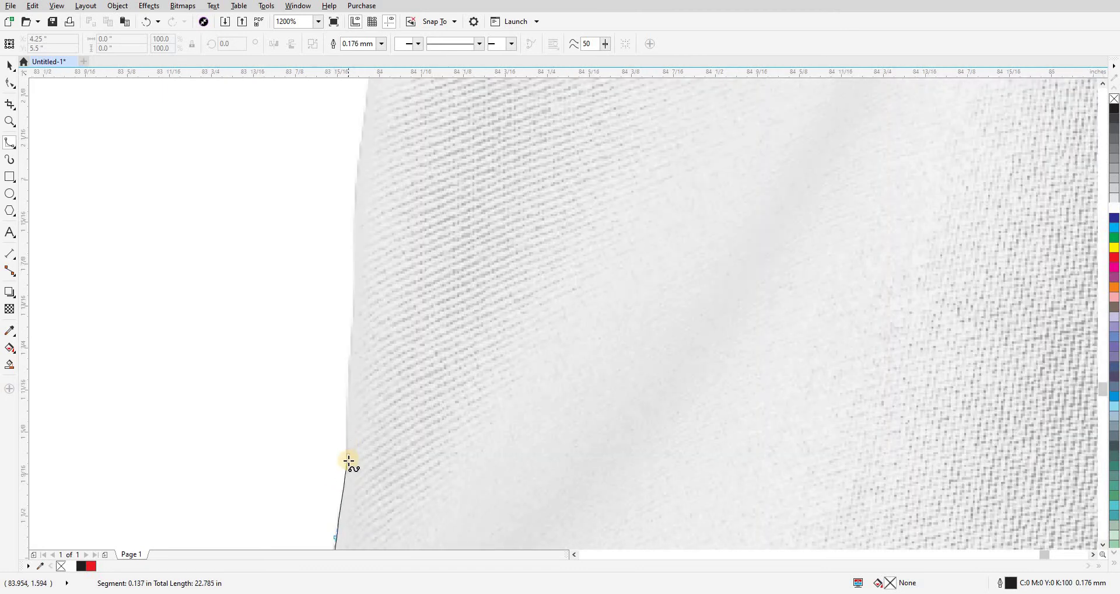
pyautogui.click(344, 466)
pyautogui.click(357, 167)
pyautogui.moveTo(358, 114); pyautogui.dragTo(290, 467)
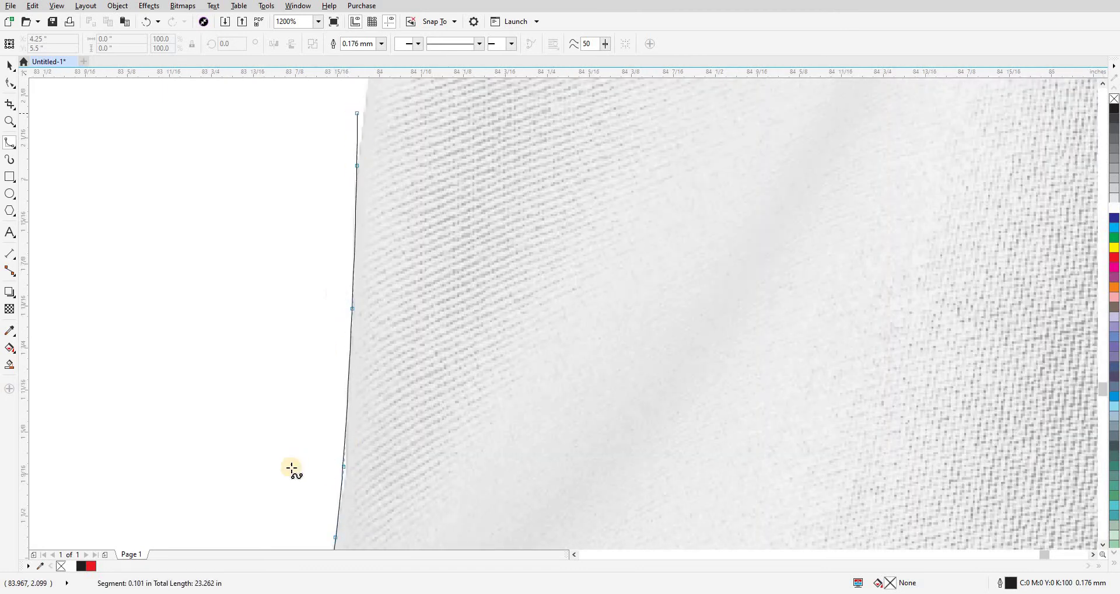
pyautogui.click(308, 413)
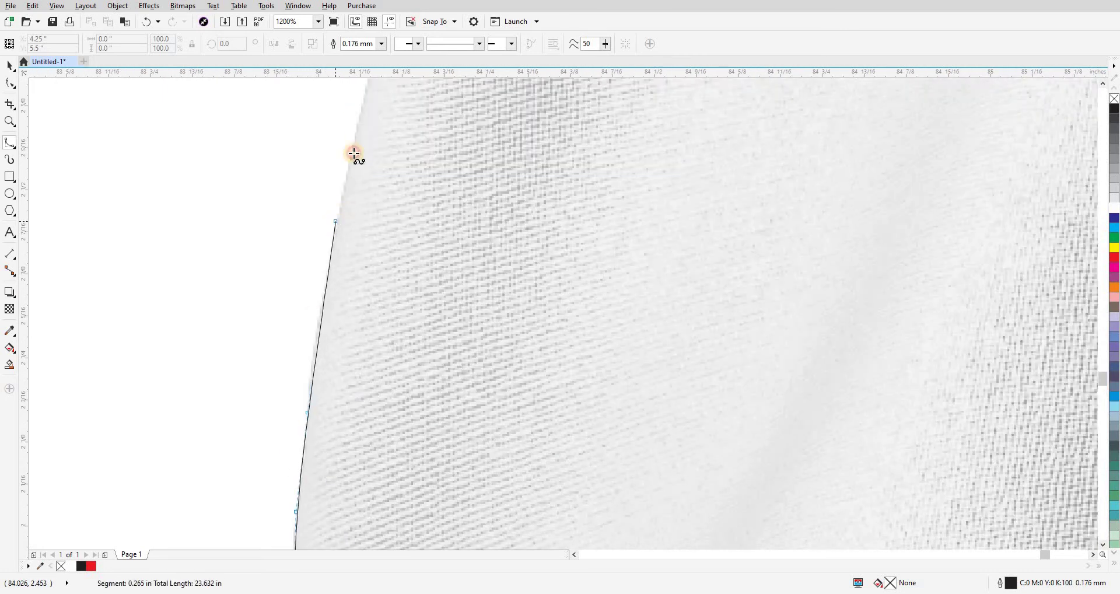
pyautogui.moveTo(354, 154); pyautogui.dragTo(317, 394)
pyautogui.click(313, 376)
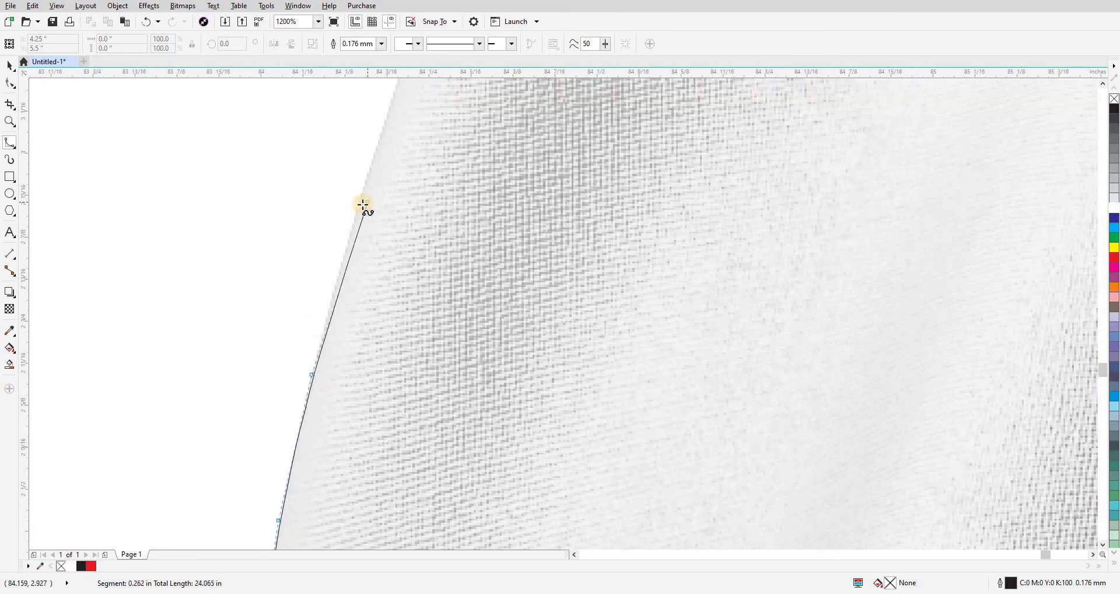
# - Zoom in closer and place precise nodes where the pixelated edge turns upward
pyautogui.scroll(1, 321, 461)
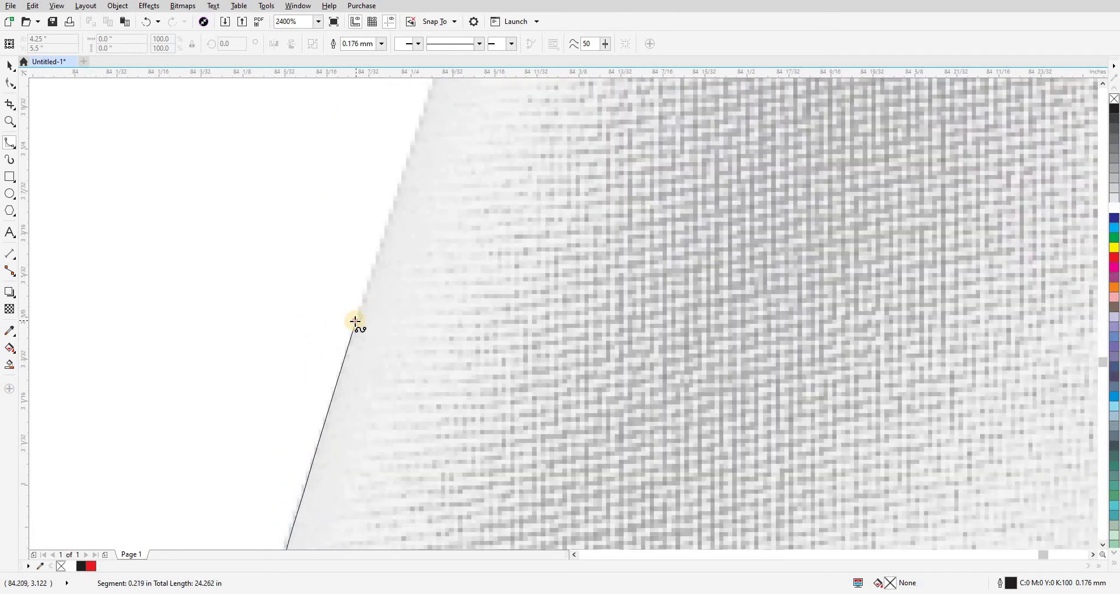
pyautogui.moveTo(355, 320); pyautogui.dragTo(315, 537)
pyautogui.click(326, 434)
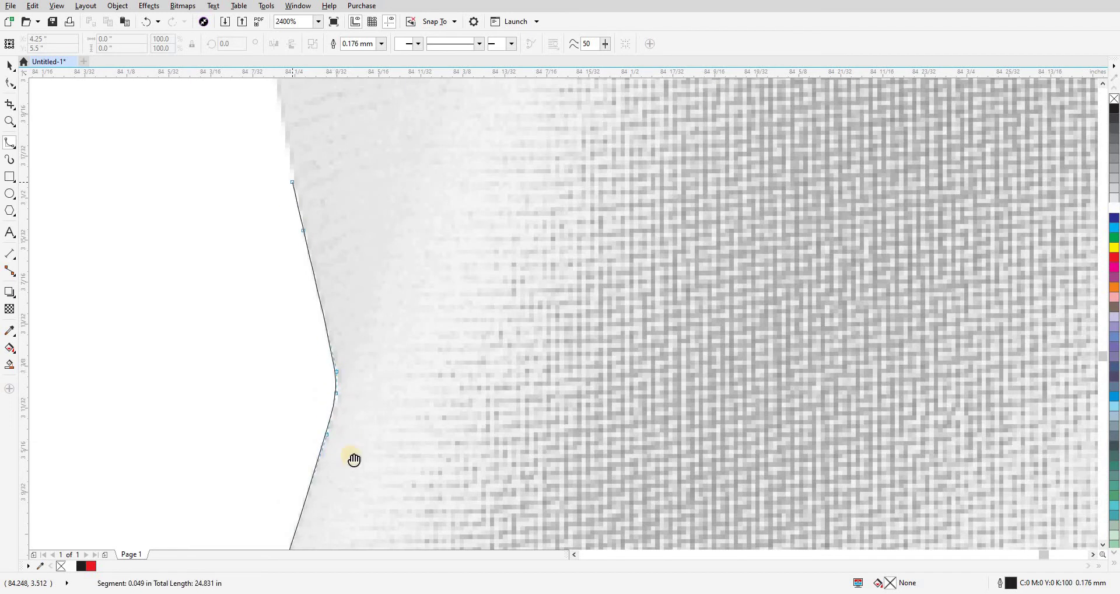
pyautogui.scroll(-1, 354, 459)
pyautogui.click(338, 388)
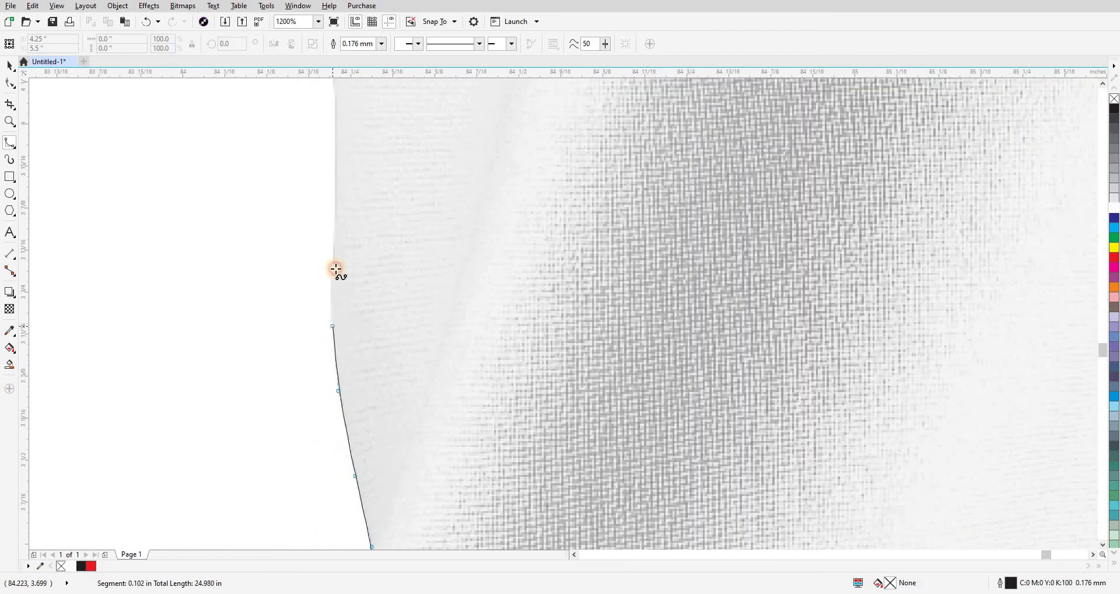
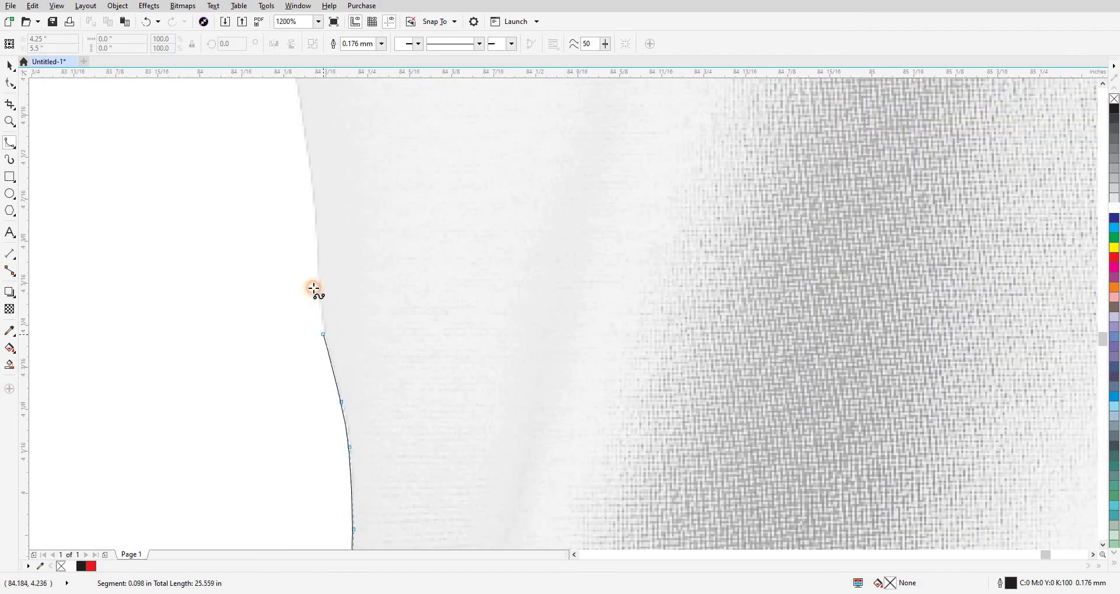
# - Add curve nodes following the figure's edge upward toward the corner
pyautogui.click(317, 274)
pyautogui.click(312, 196)
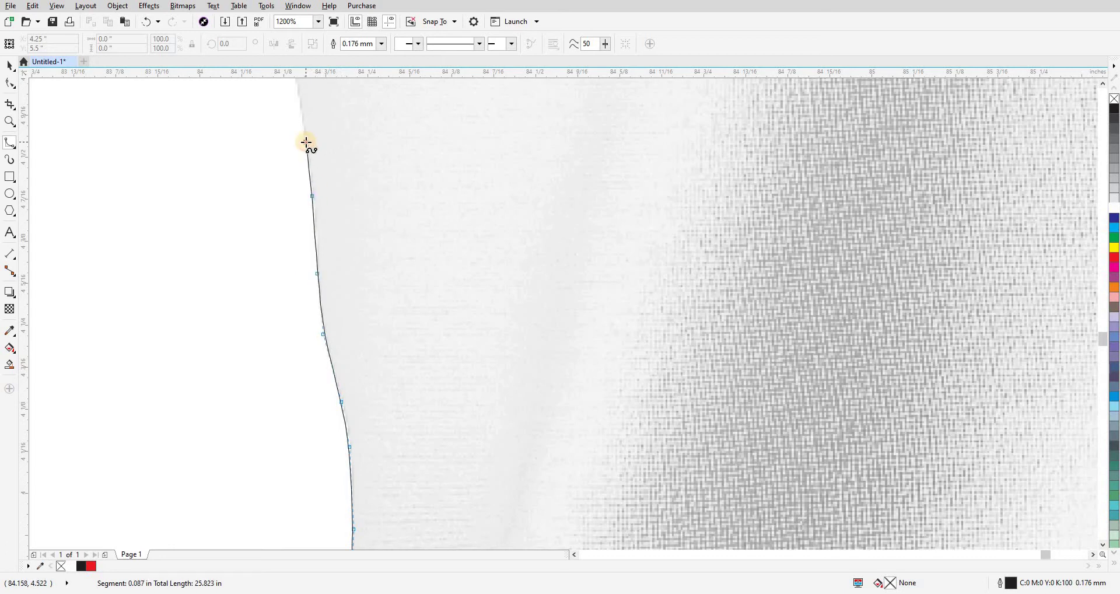
pyautogui.click(307, 142)
pyautogui.scroll(3, 326, 233)
pyautogui.click(372, 297)
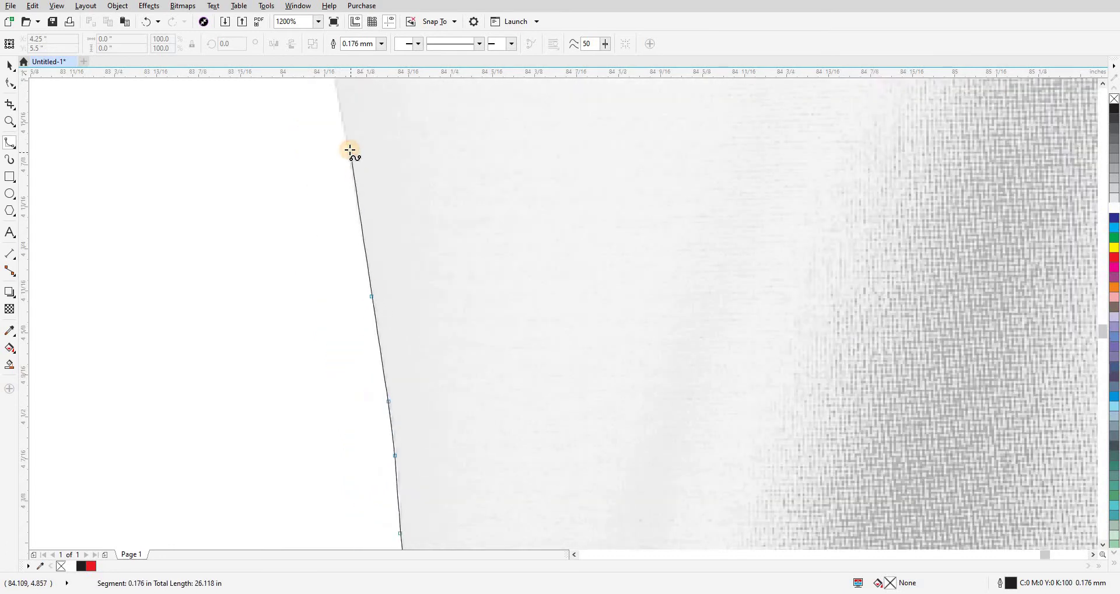
pyautogui.scroll(5, 350, 233)
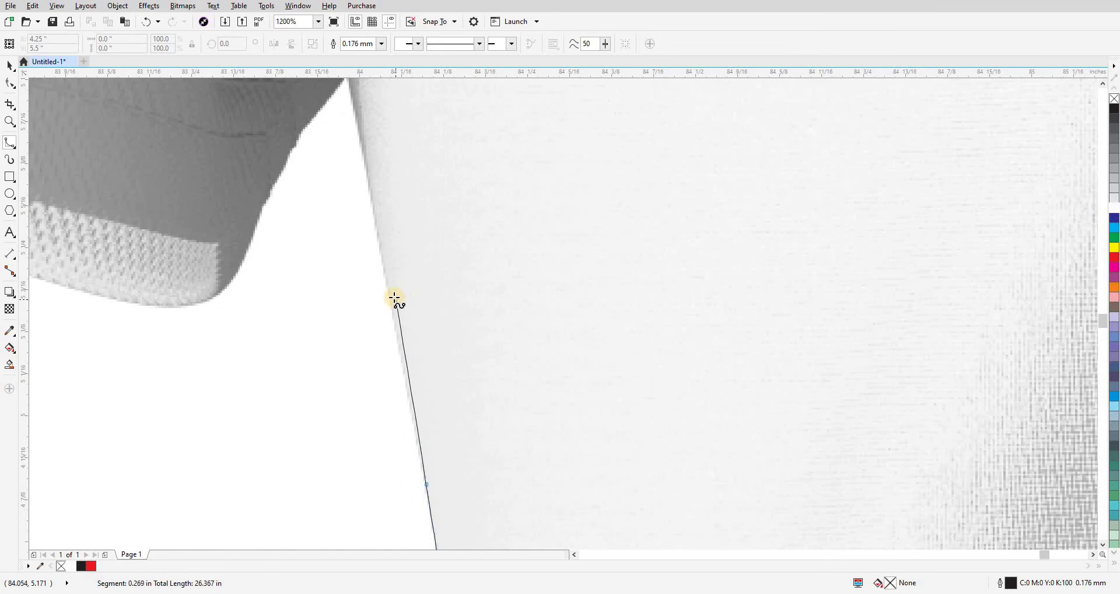
# - At 2400% zoom, anchor the outline at the white gap's tip, then trace down the dark shape's edge
pyautogui.click(389, 294)
pyautogui.scroll(1, 438, 281)
pyautogui.scroll(1, 468, 333)
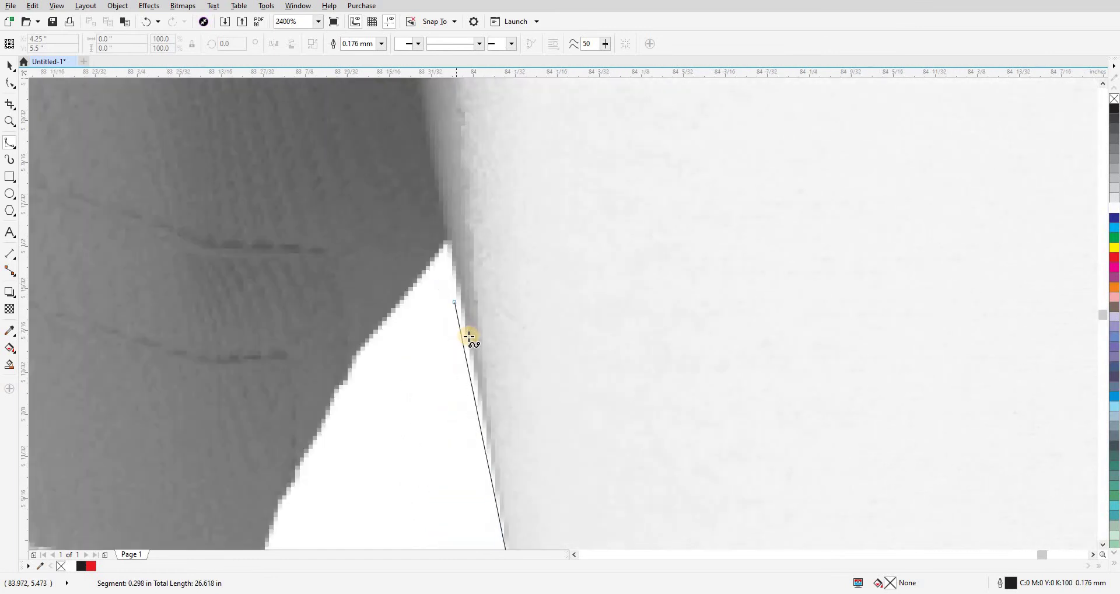
pyautogui.click(466, 328)
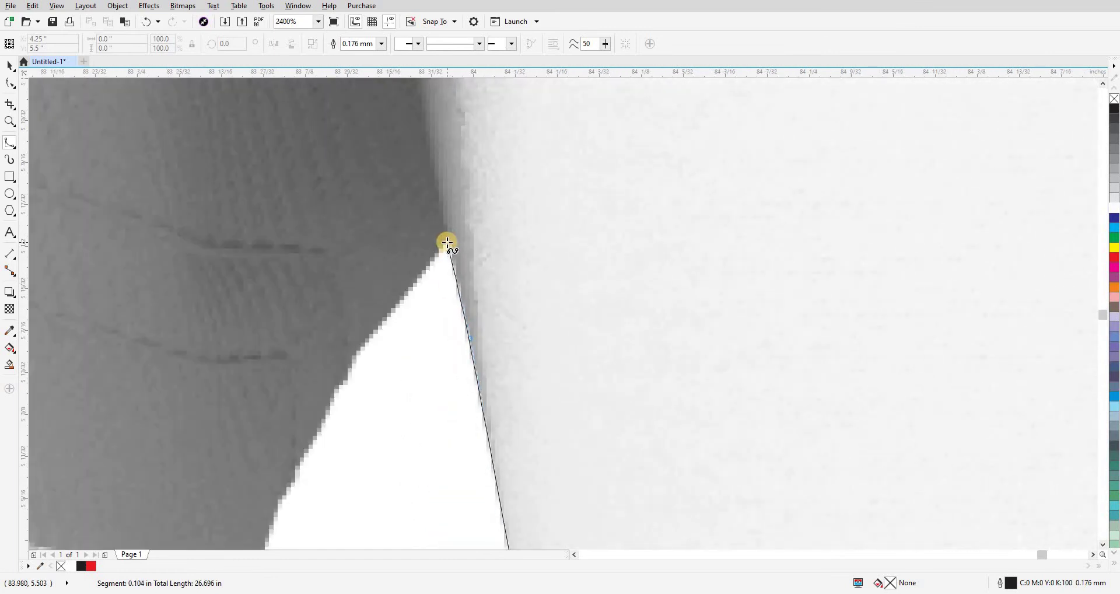
pyautogui.click(356, 353)
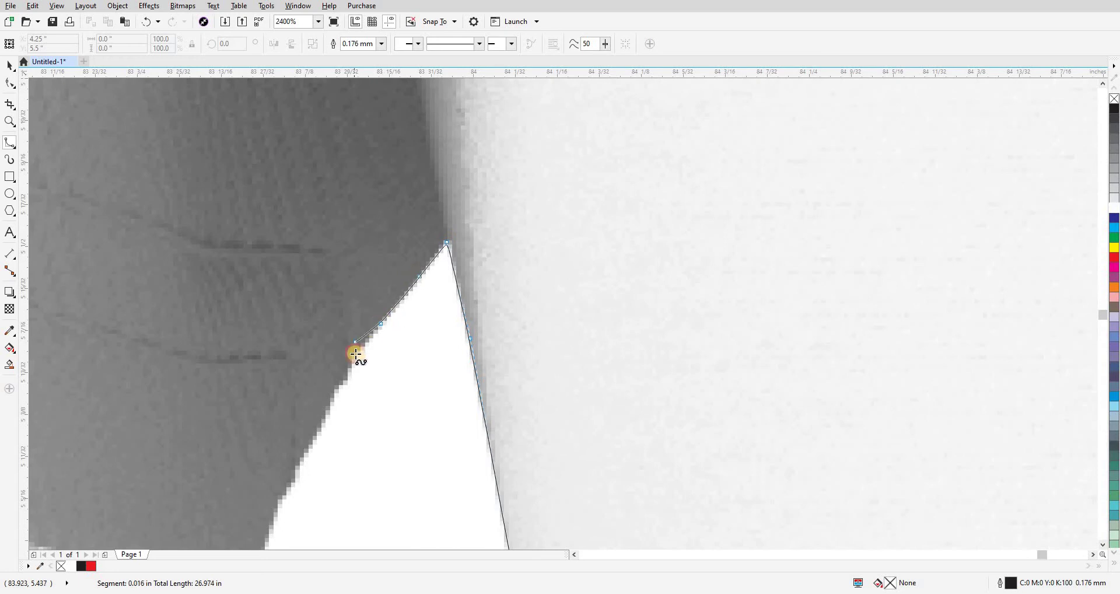
pyautogui.click(343, 382)
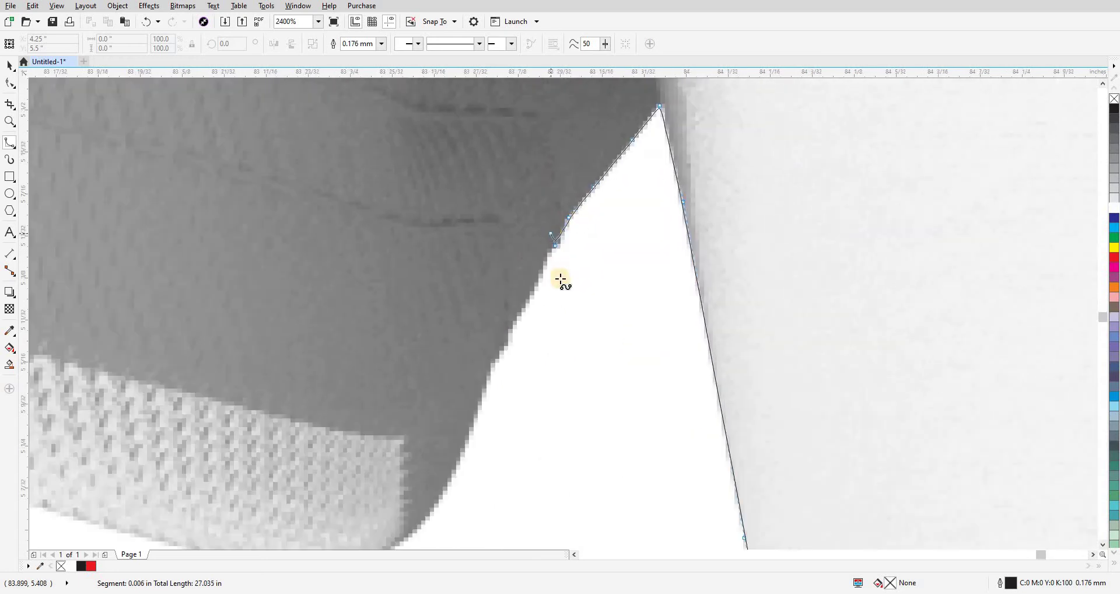
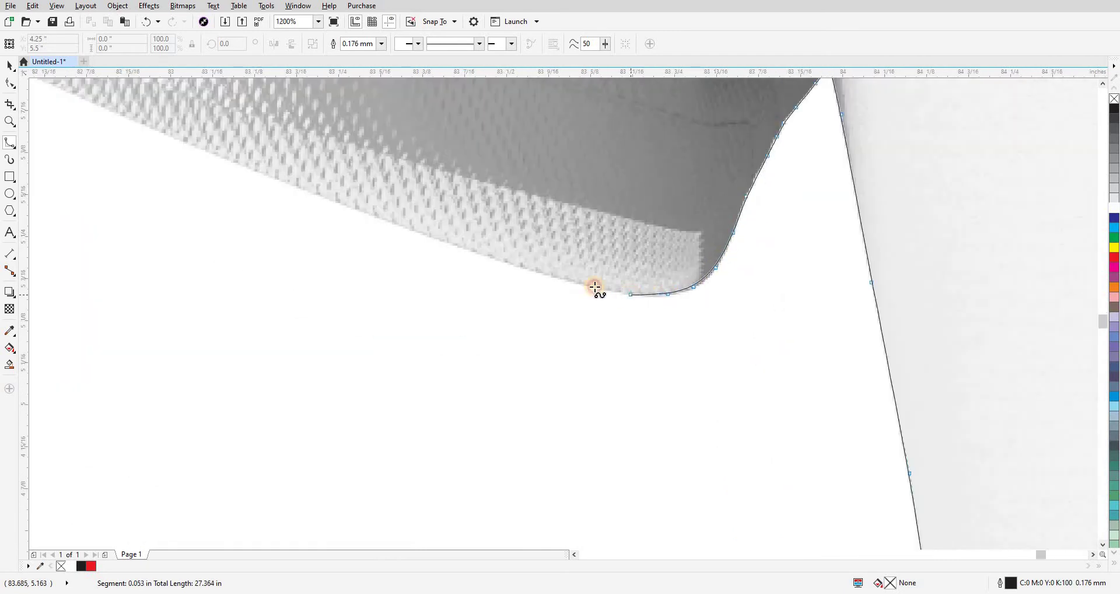
# - Add Bezier nodes along the fabric's curved, sloping lower edge toward the corner
pyautogui.click(459, 249)
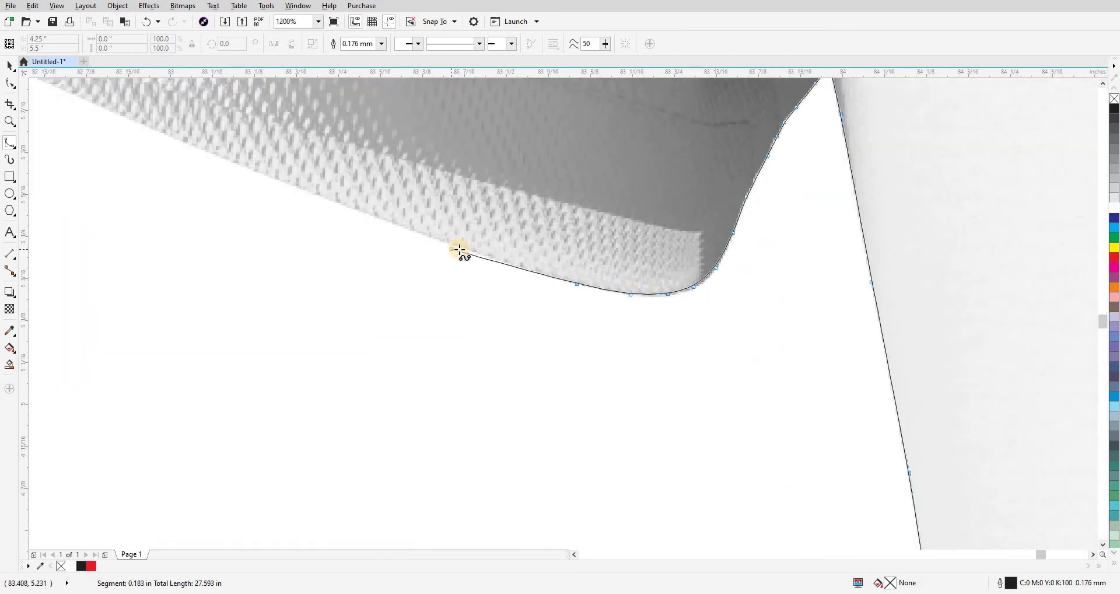
pyautogui.click(280, 181)
pyautogui.moveTo(344, 262); pyautogui.dragTo(466, 336)
pyautogui.click(497, 382)
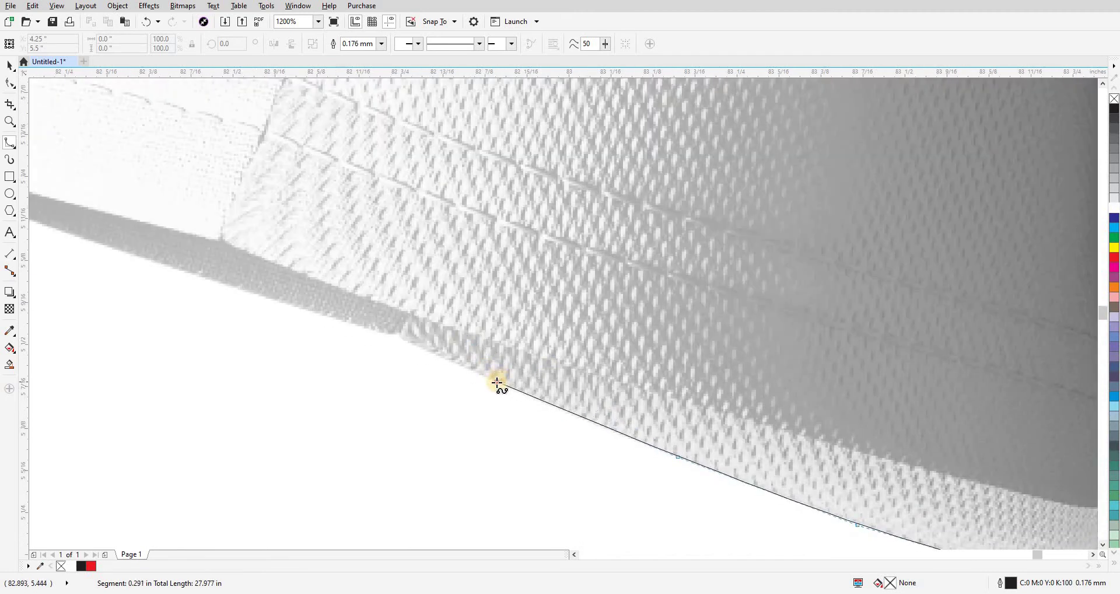
pyautogui.click(427, 348)
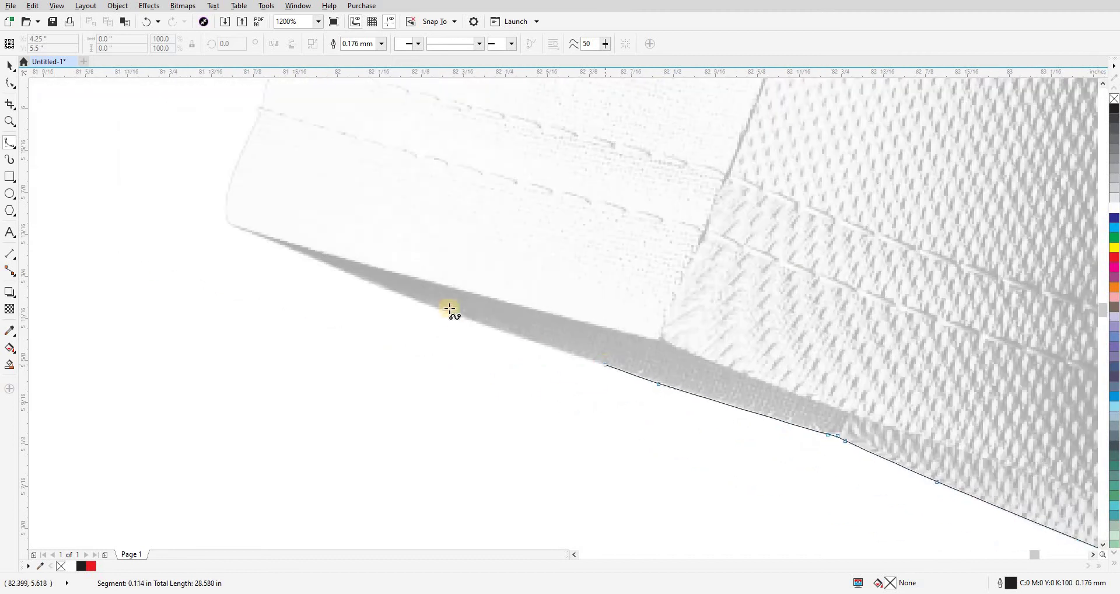
pyautogui.click(450, 313)
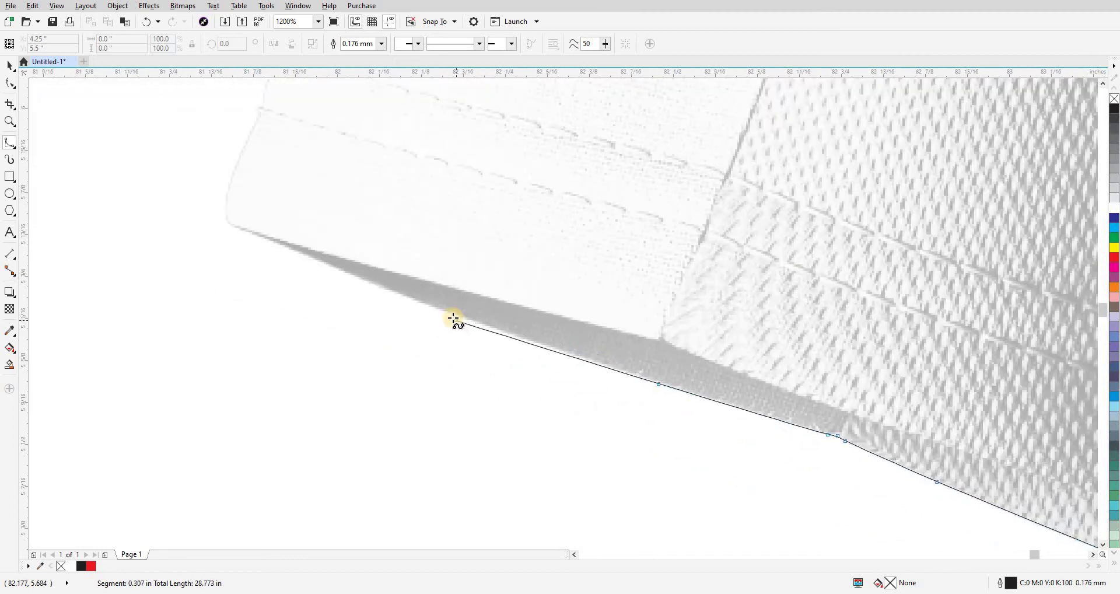
# - Carry the outline around the bottom-left corner and partway up the left side
pyautogui.click(264, 241)
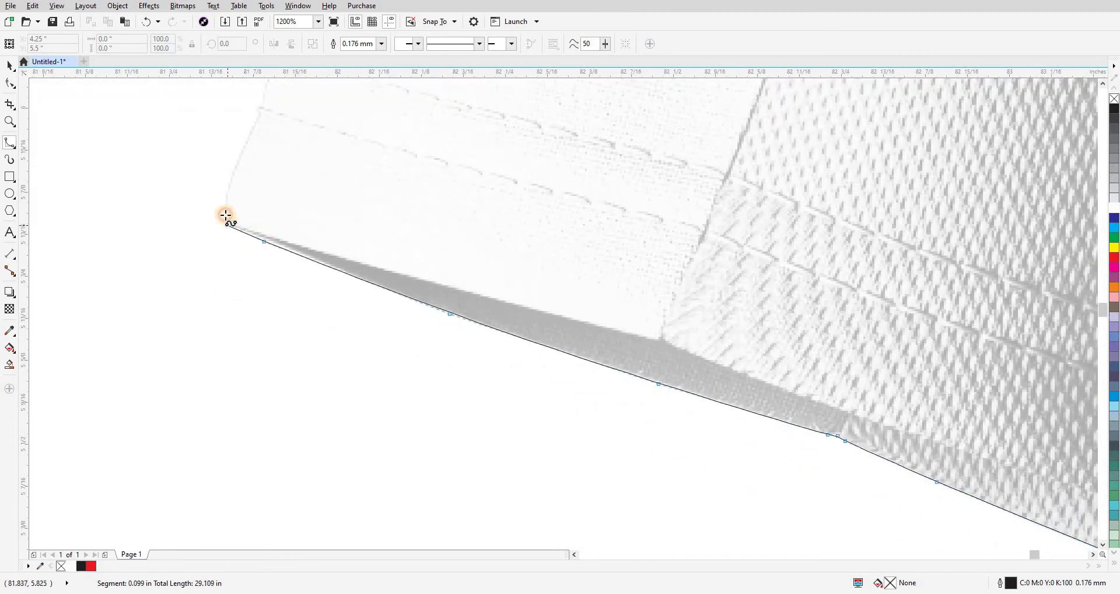
pyautogui.click(226, 216)
pyautogui.click(223, 203)
pyautogui.click(247, 140)
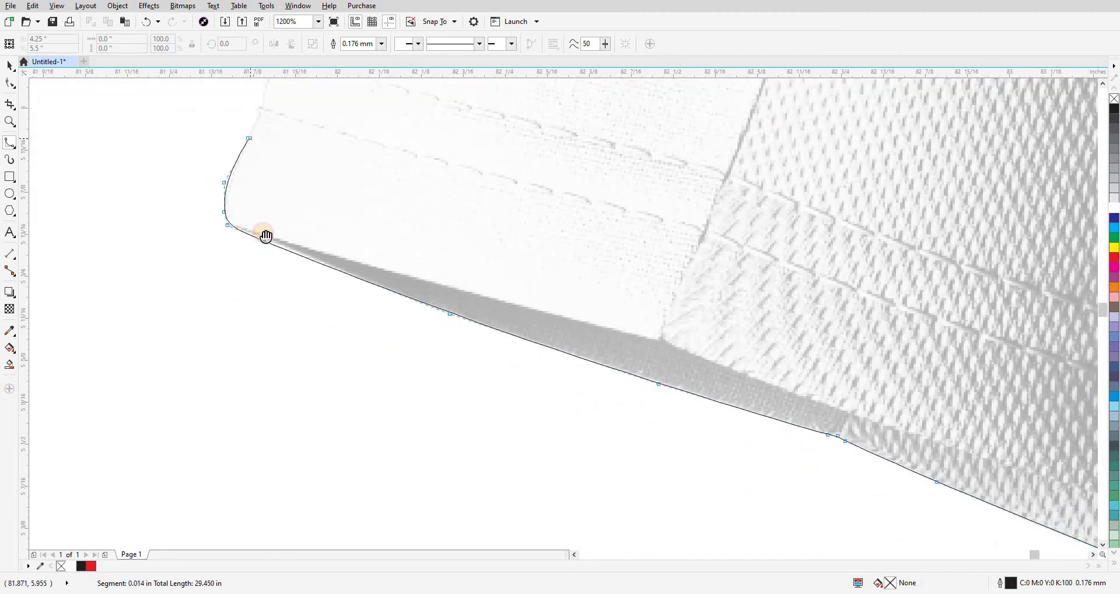
pyautogui.scroll(3, 262, 238)
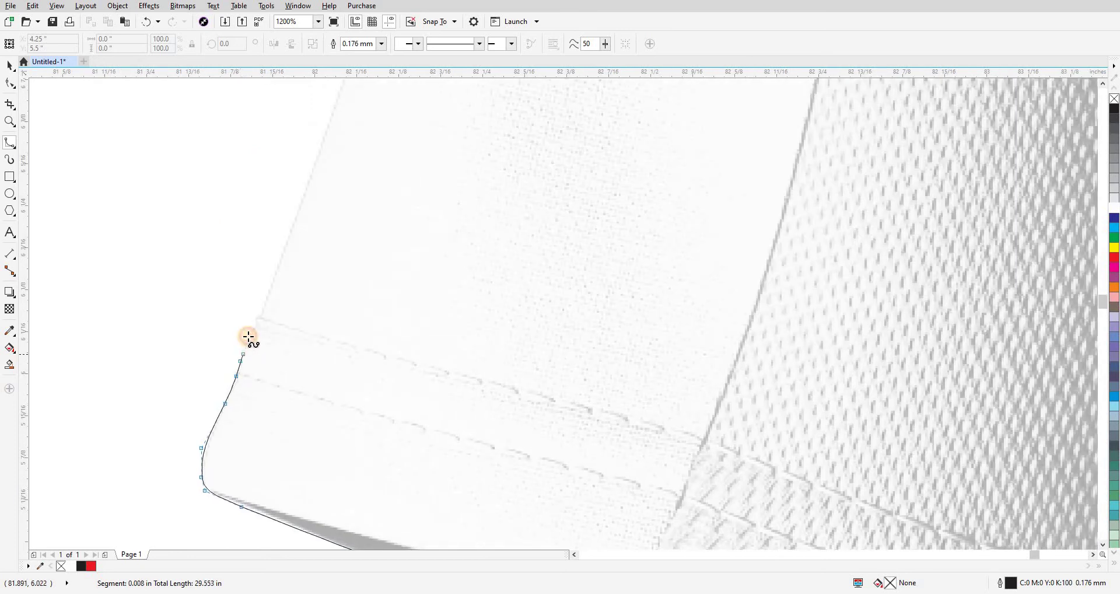
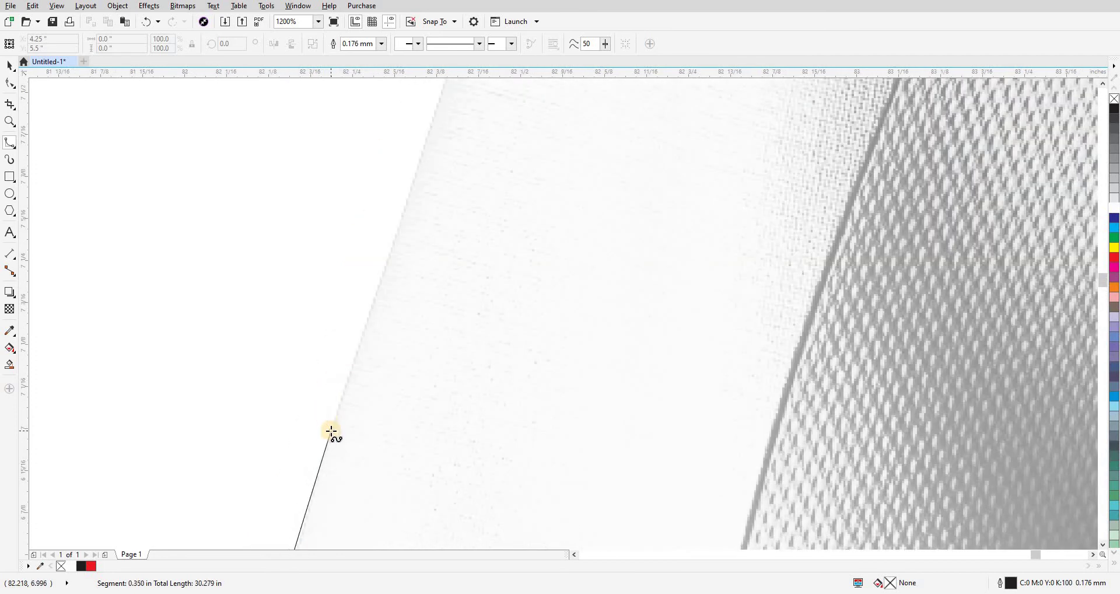
# - Add Bézier outline nodes up the sail's left edge at 1200% zoom
pyautogui.click(406, 205)
pyautogui.click(422, 151)
pyautogui.scroll(4, 349, 439)
pyautogui.click(304, 505)
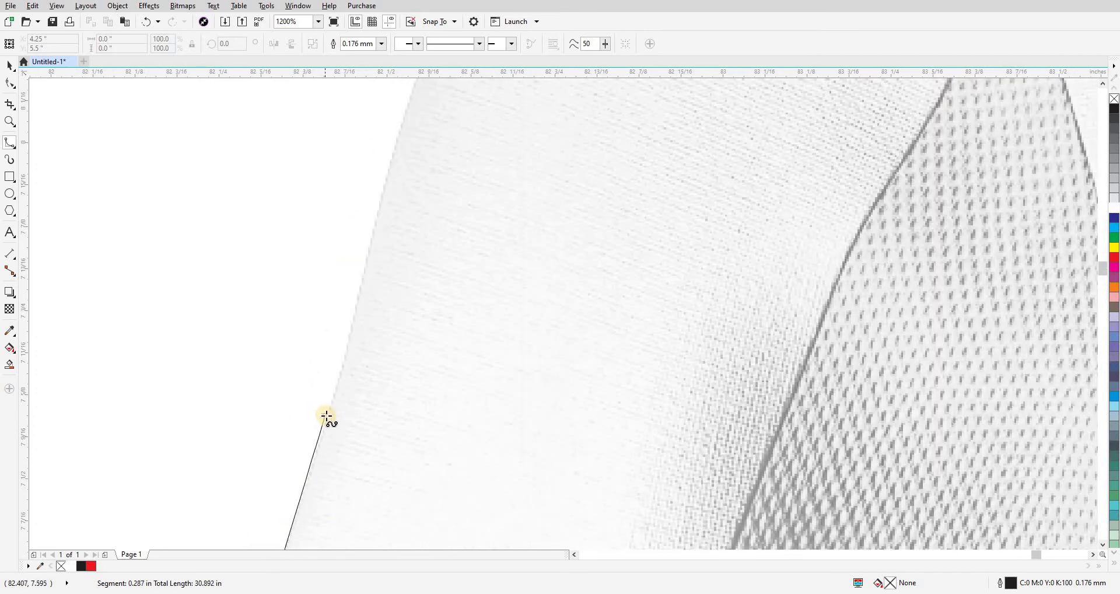
pyautogui.click(327, 416)
pyautogui.click(348, 348)
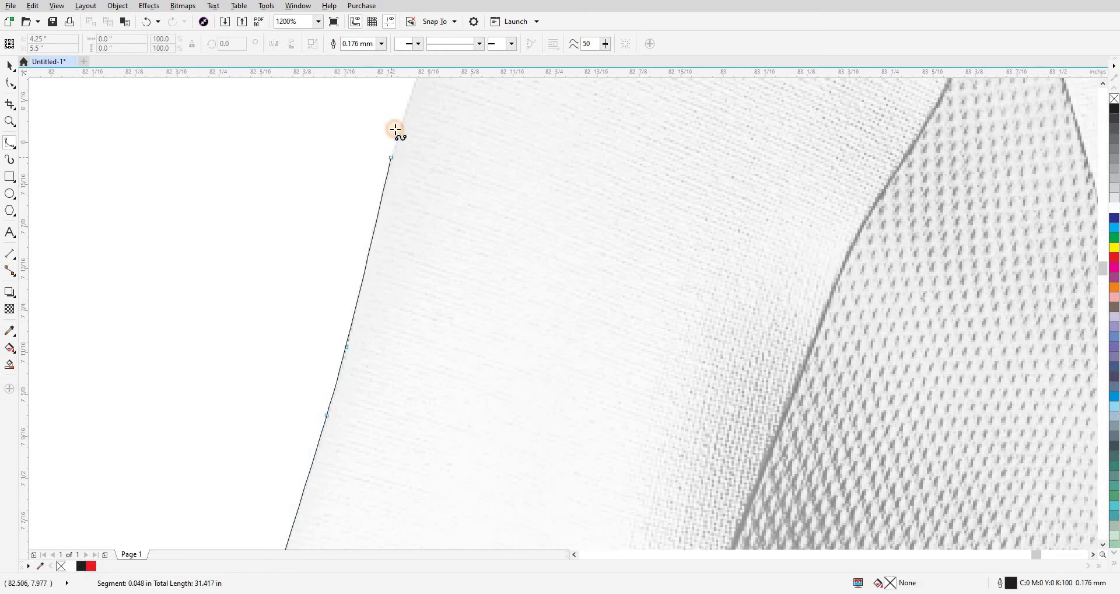
pyautogui.scroll(3, 395, 130)
pyautogui.click(349, 364)
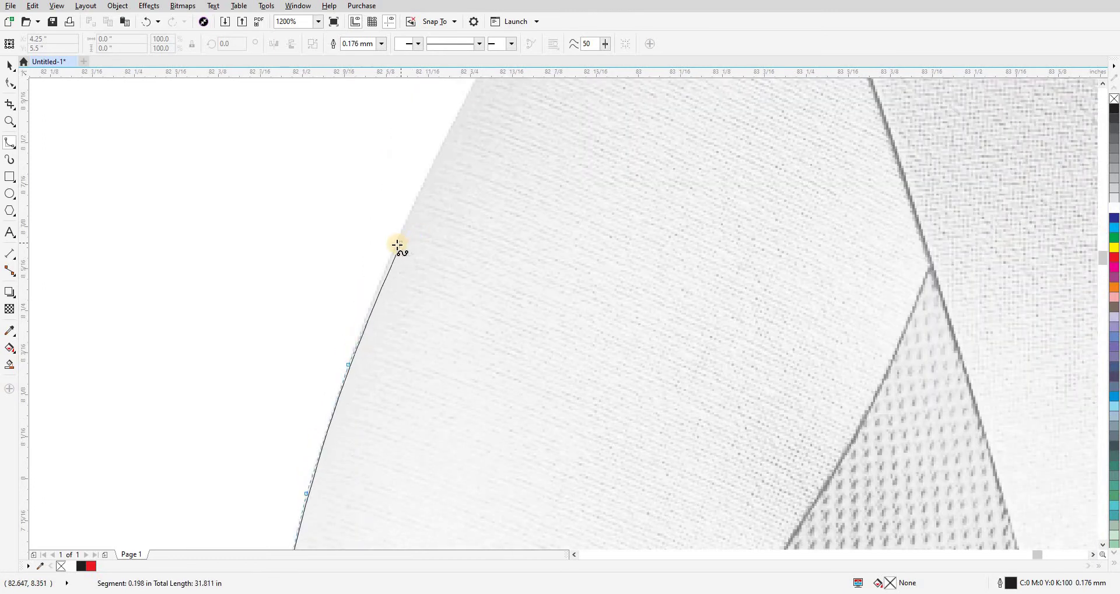
# - Continue nodes up into the curved edge, undoing and re-placing one misplaced node
pyautogui.scroll(2, 365, 416)
pyautogui.scroll(1, 365, 429)
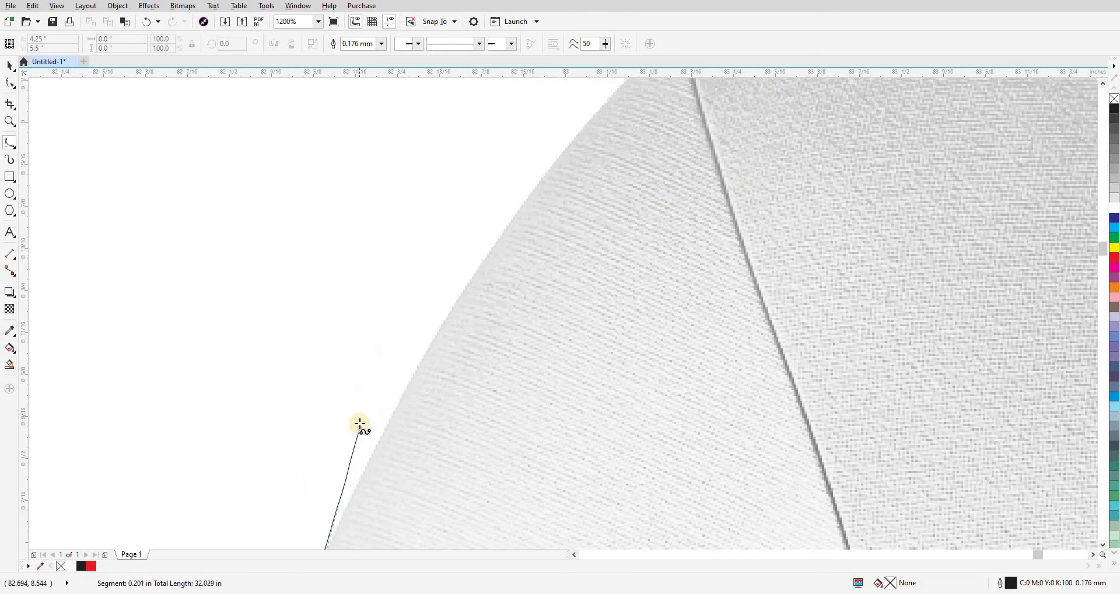
pyautogui.click(364, 395)
pyautogui.hotkey('ctrl', 'z')
pyautogui.click(365, 474)
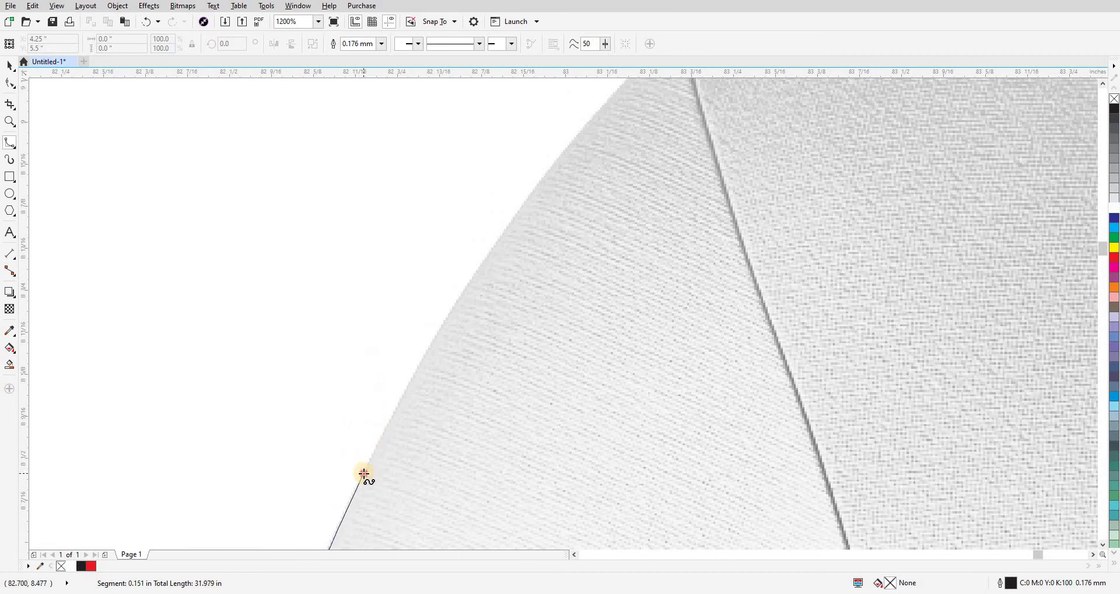
pyautogui.click(407, 388)
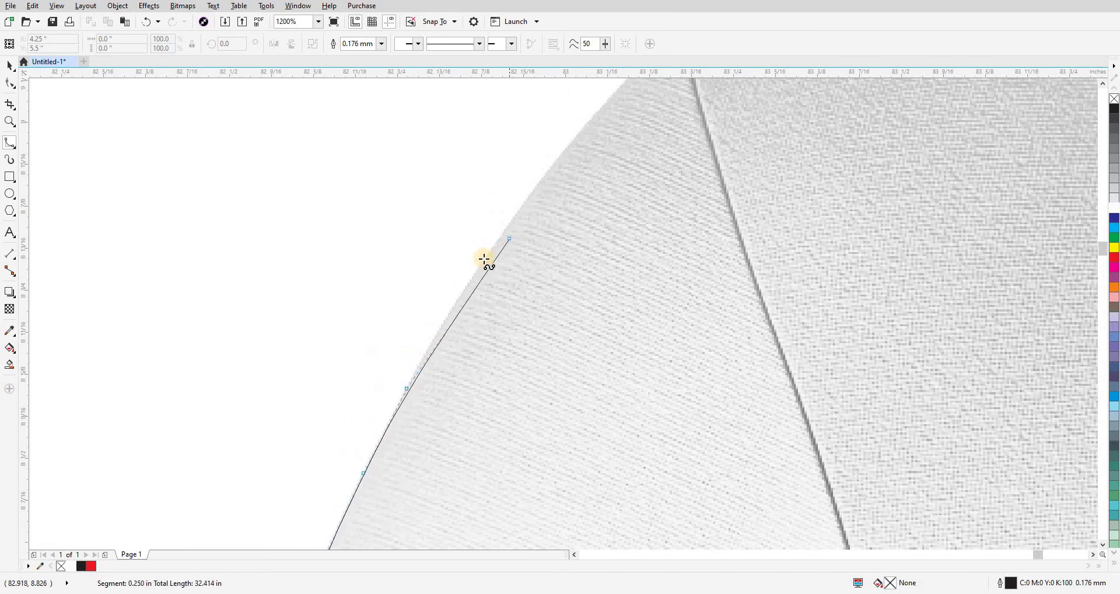
pyautogui.click(481, 260)
pyautogui.click(568, 144)
# - Trace nodes along the sail's curved top edge
pyautogui.moveTo(591, 109); pyautogui.dragTo(260, 487)
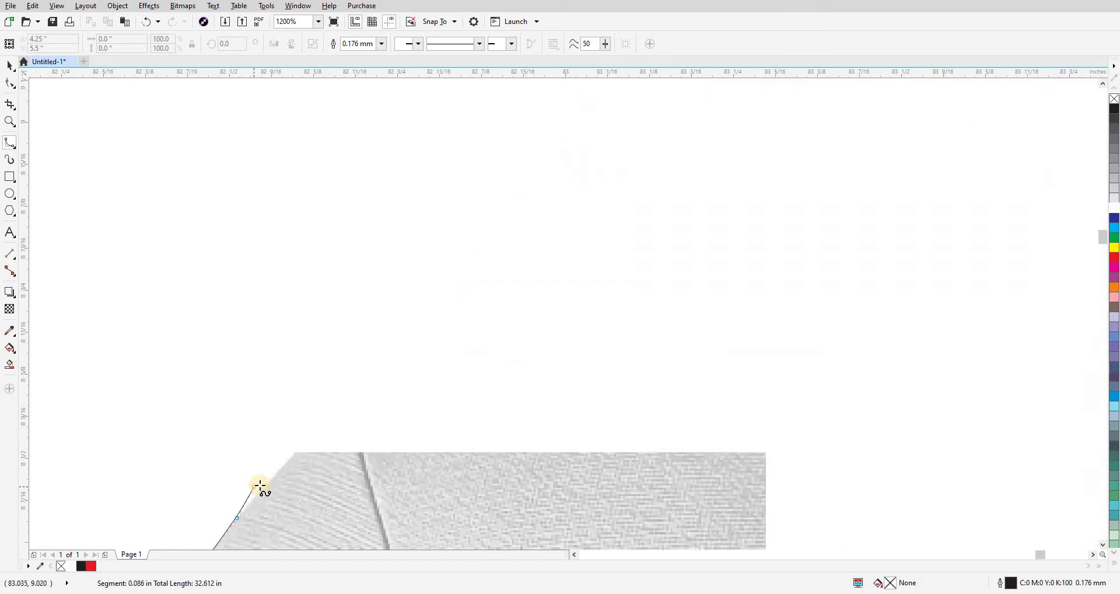
pyautogui.click(358, 383)
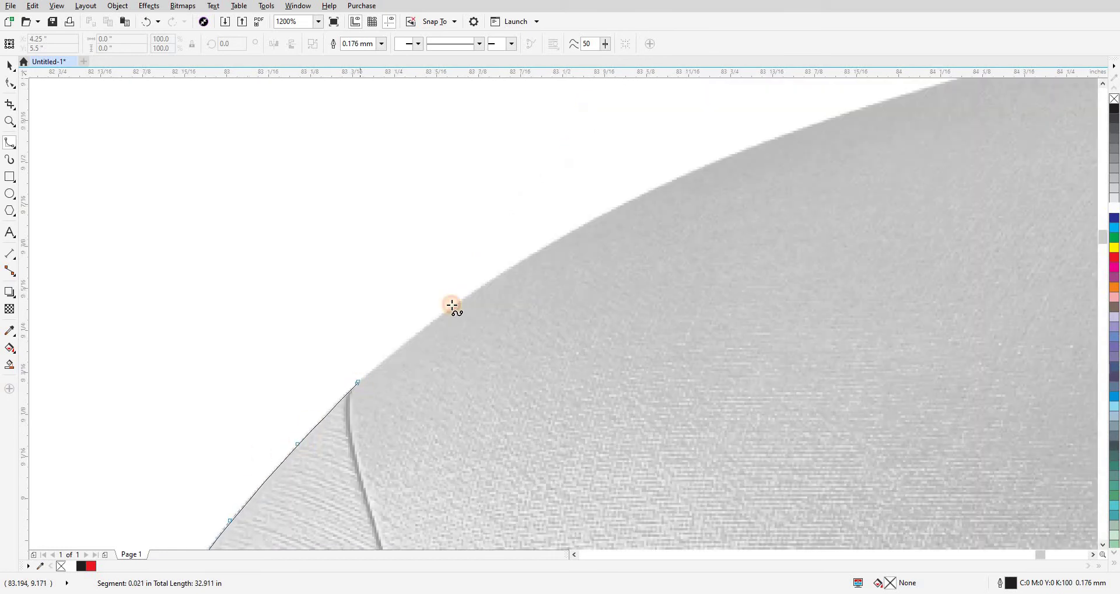
pyautogui.click(453, 306)
pyautogui.click(552, 239)
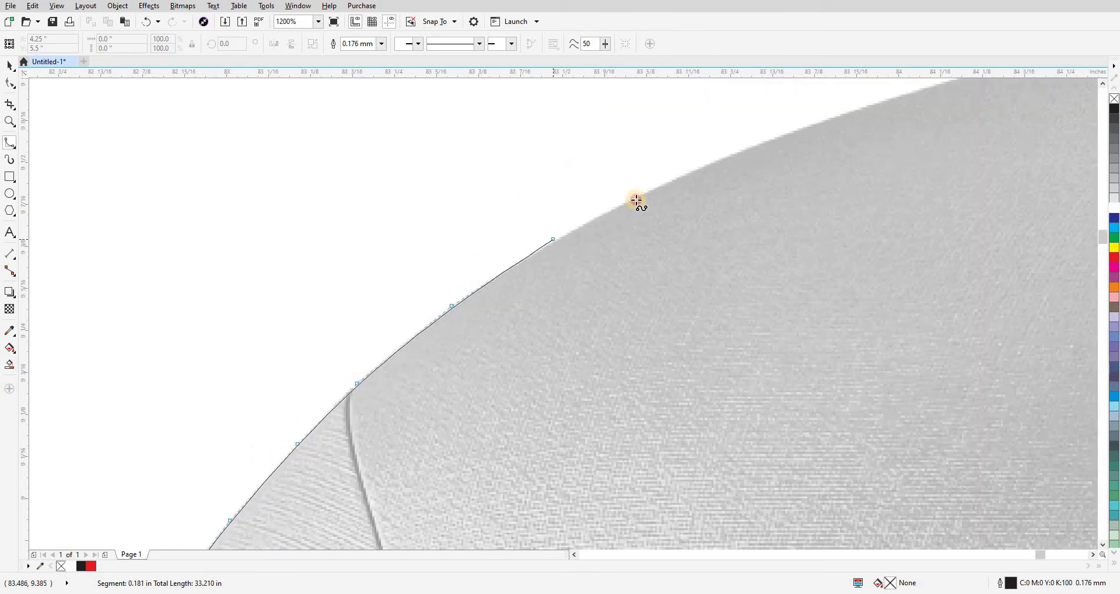
pyautogui.click(703, 165)
pyautogui.click(881, 106)
# - Extend the outline along the top edge toward the seam corner, totalling about 35.287 in
pyautogui.moveTo(891, 105); pyautogui.dragTo(505, 390)
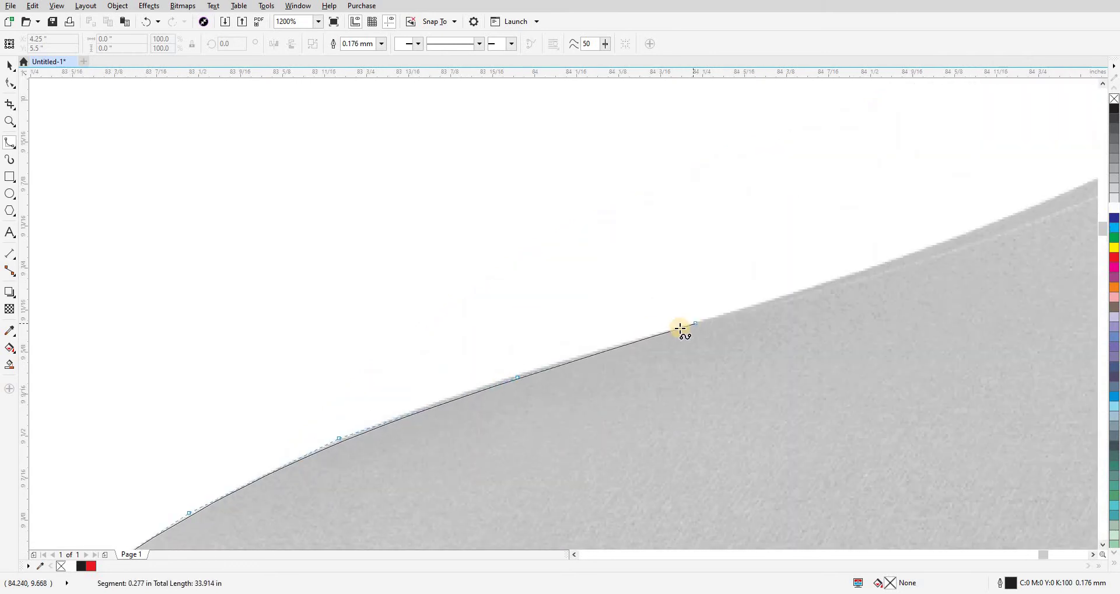
pyautogui.click(863, 270)
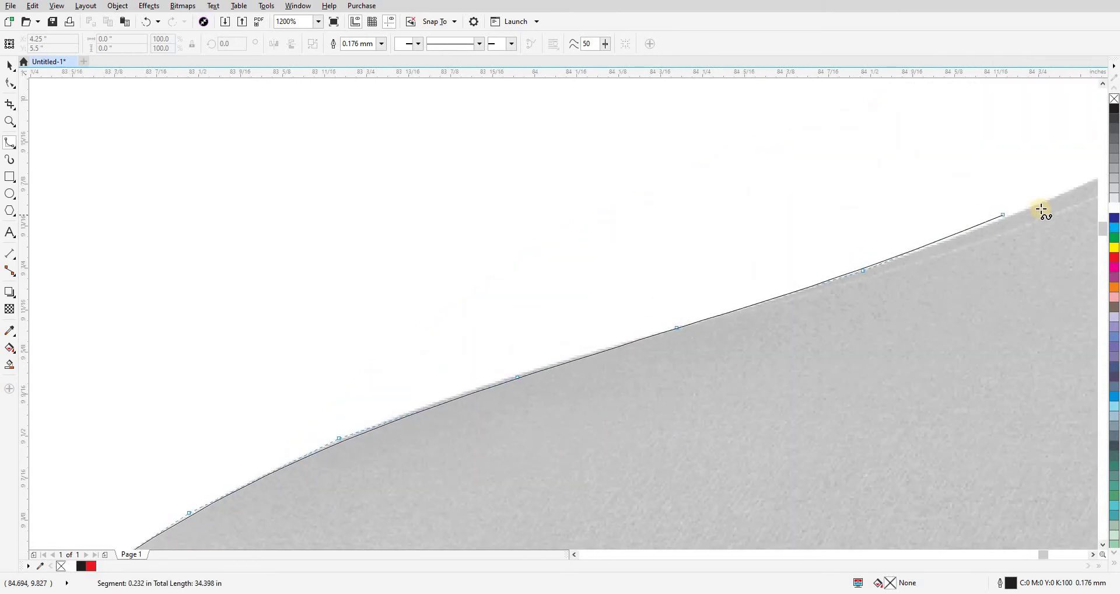
pyautogui.moveTo(1057, 203); pyautogui.dragTo(462, 450)
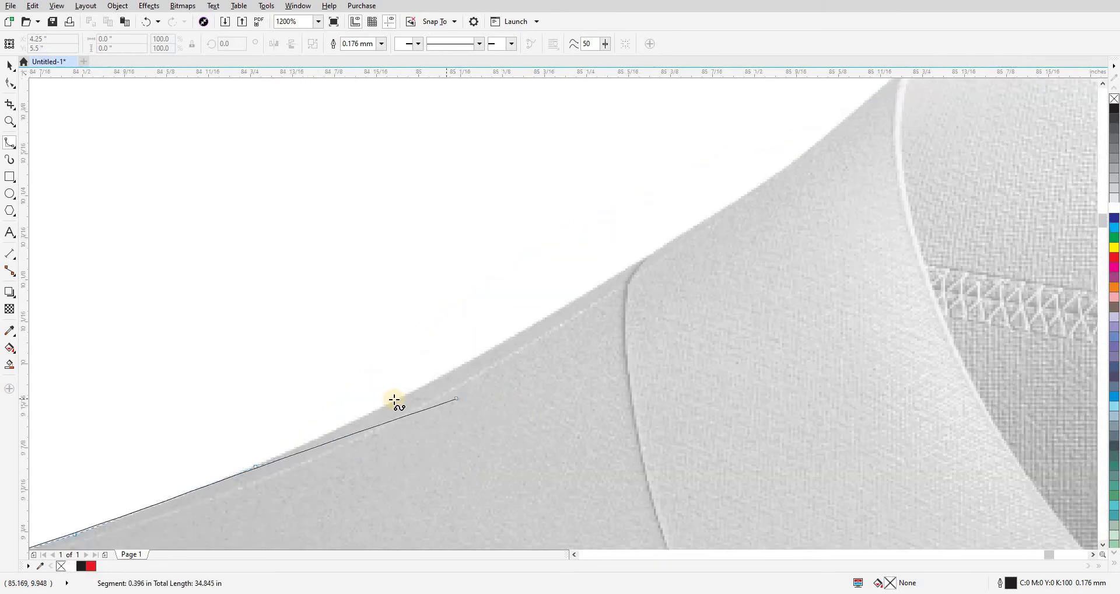
pyautogui.click(392, 400)
pyautogui.click(597, 288)
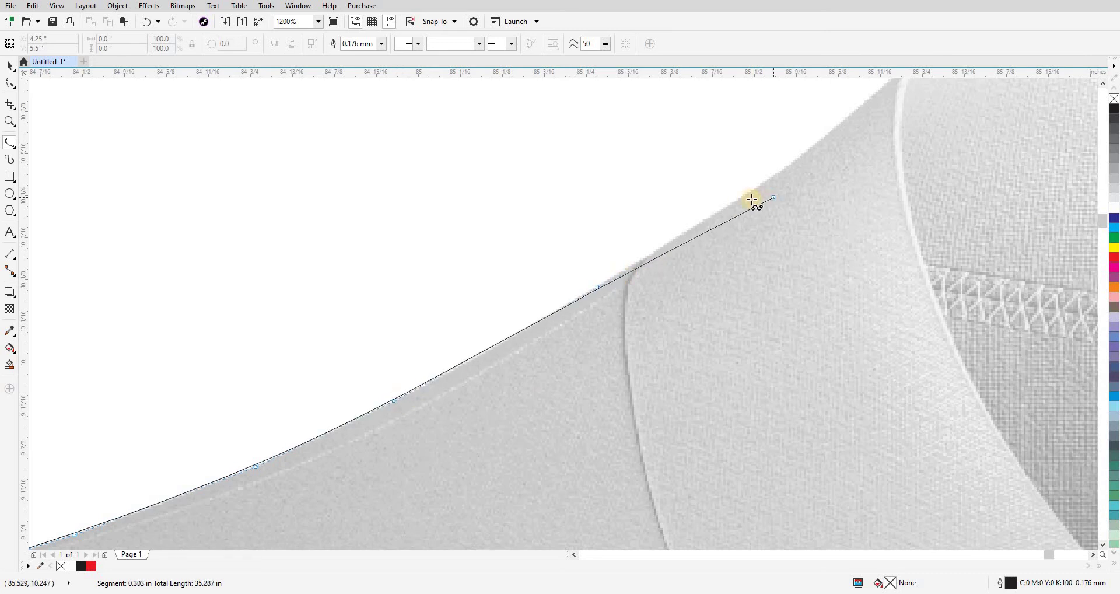
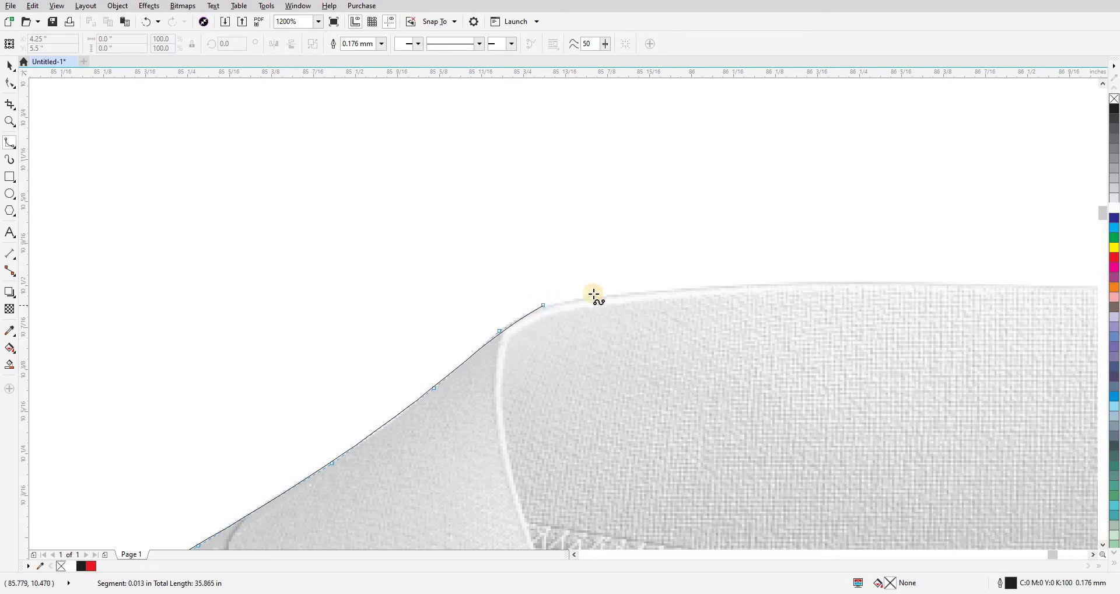
# - Place B-Spline control points along the shirt's top shoulder edge
pyautogui.click(608, 294)
pyautogui.click(785, 280)
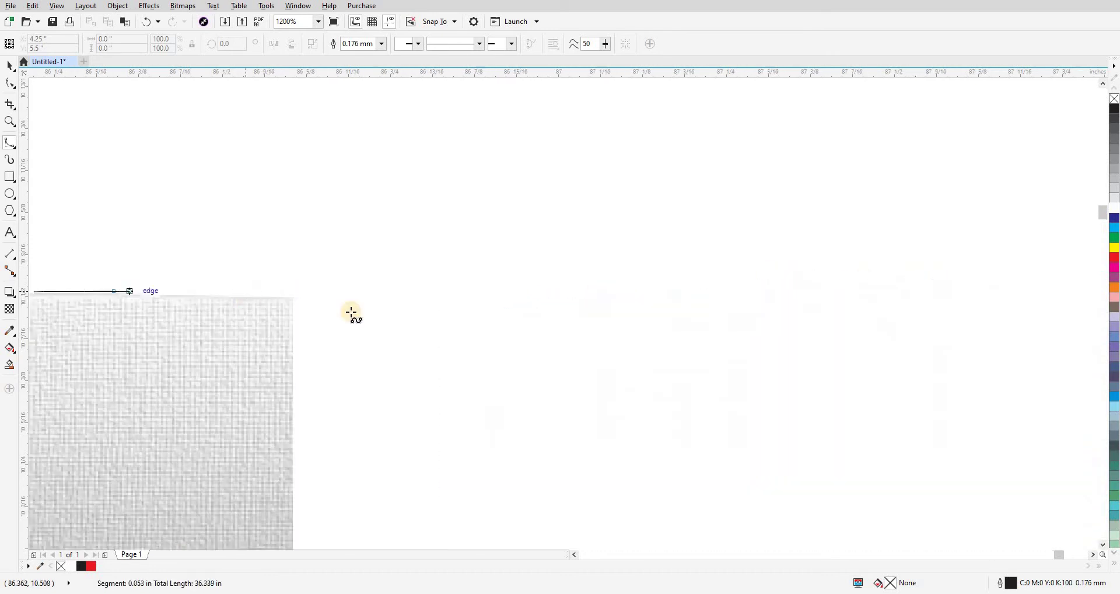
pyautogui.click(388, 303)
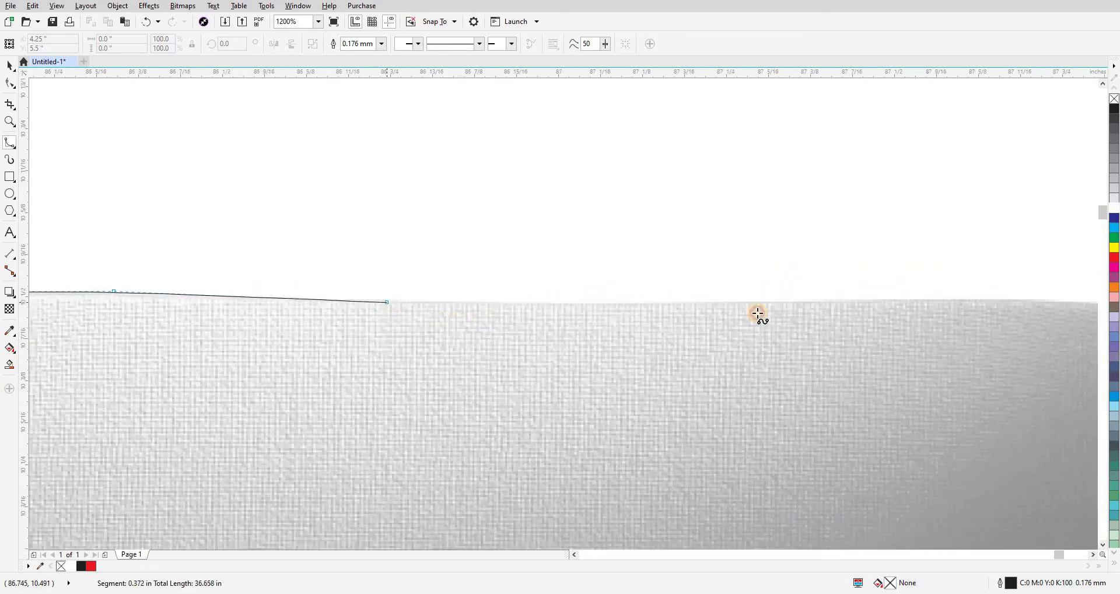
pyautogui.click(986, 302)
pyautogui.hscroll(3, 388, 305)
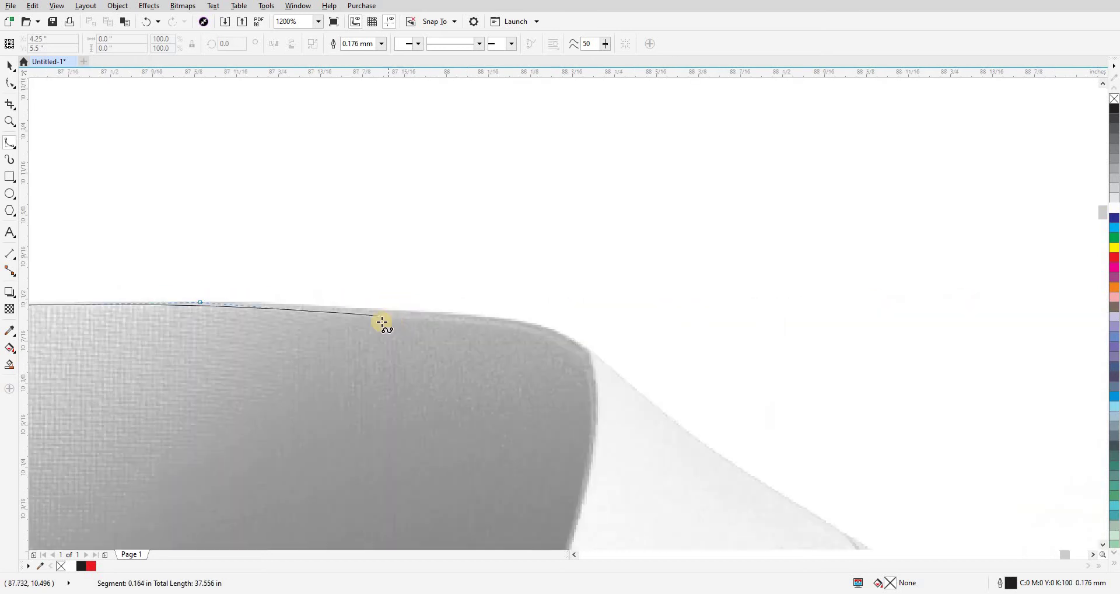
# - Continue the B-Spline around the sleeve corner and down its outer edge, then finish the curve
pyautogui.click(480, 315)
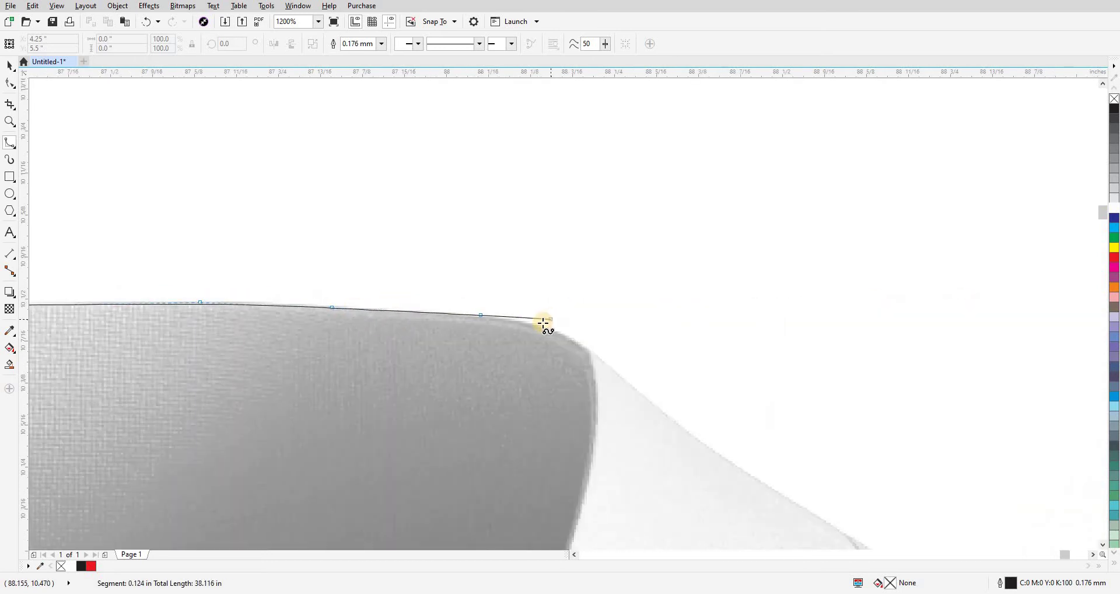
pyautogui.click(578, 340)
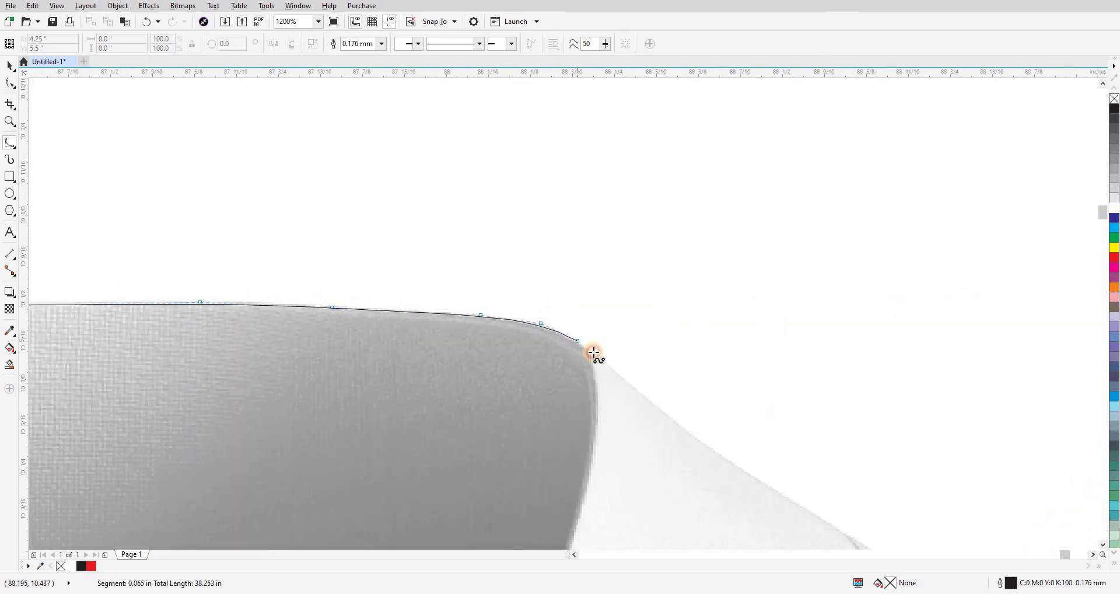
pyautogui.click(679, 423)
pyautogui.click(769, 486)
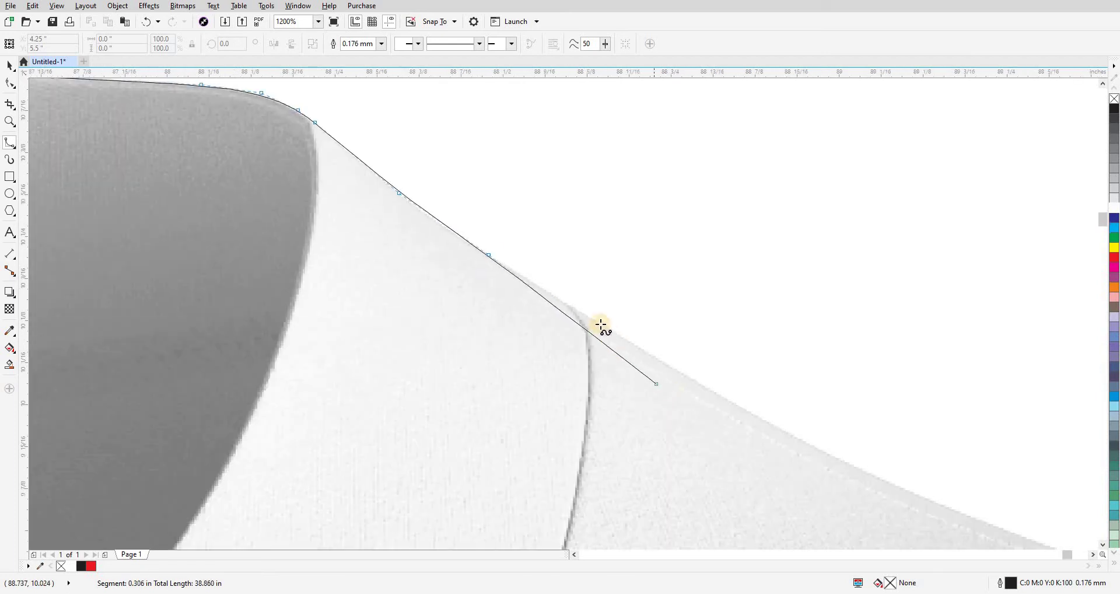
pyautogui.click(591, 319)
pyautogui.click(786, 435)
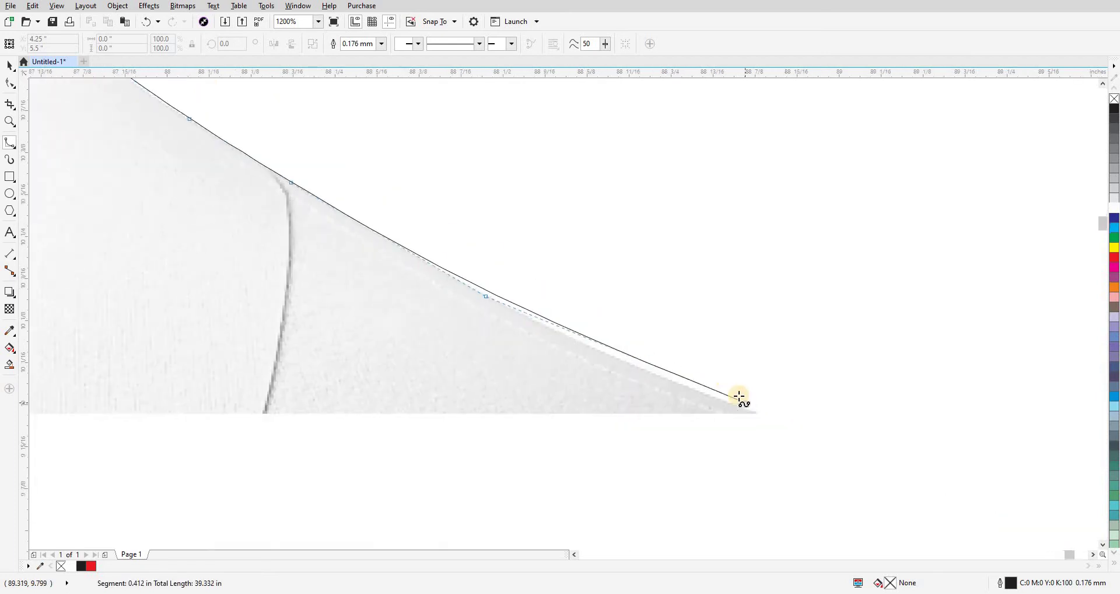
pyautogui.click(574, 337)
pyautogui.click(739, 400)
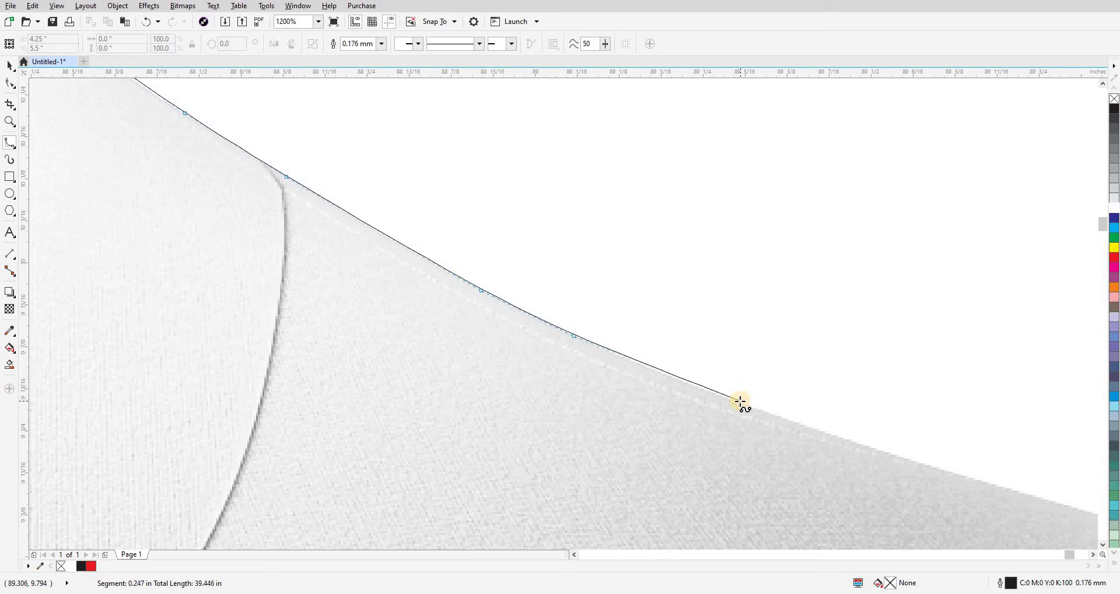
pyautogui.click(945, 471)
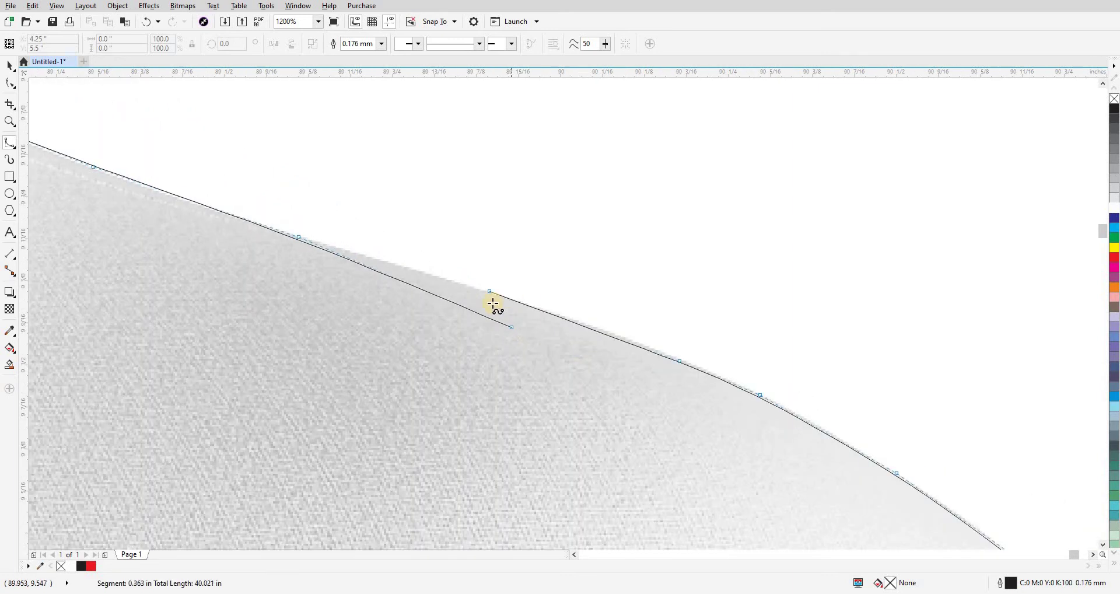
pyautogui.doubleClick(487, 290)
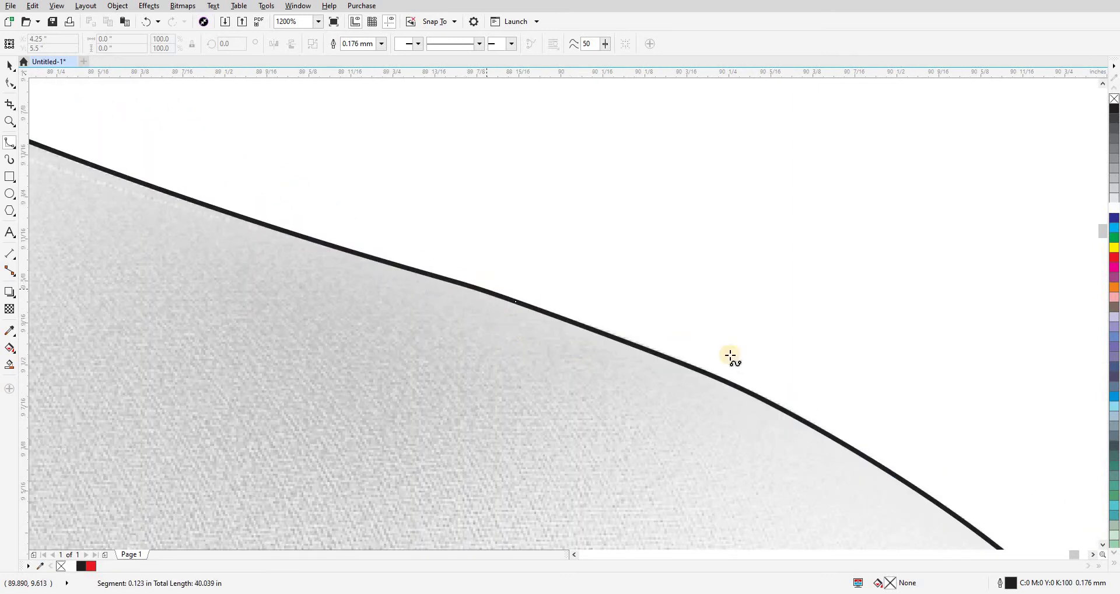
# - Select the traced outline together with the shirt image and group them
pyautogui.scroll(-10, 525, 280)
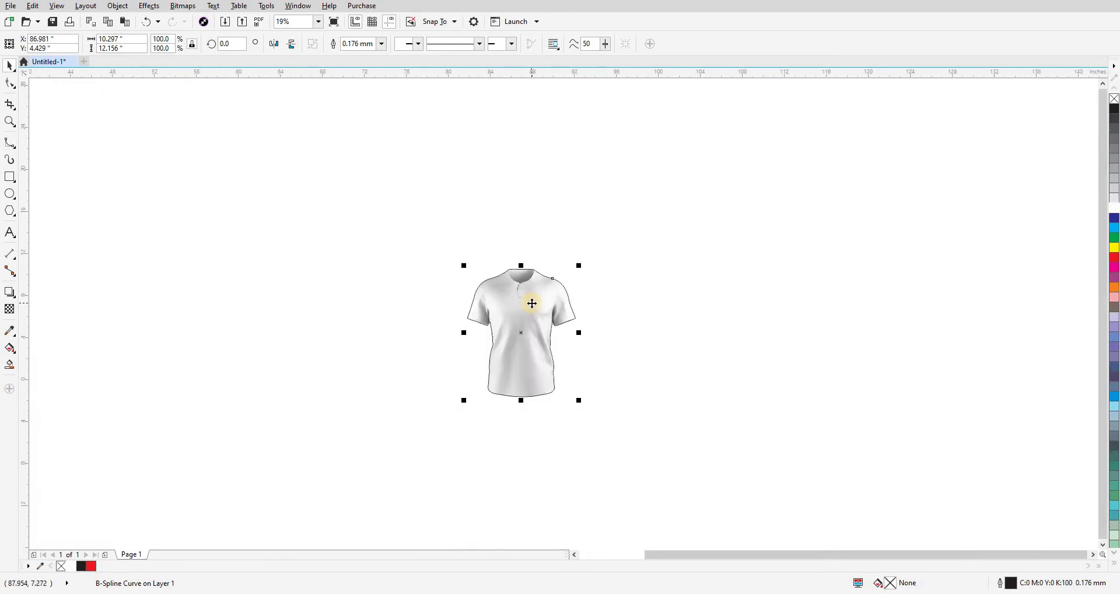
pyautogui.scroll(2, 532, 303)
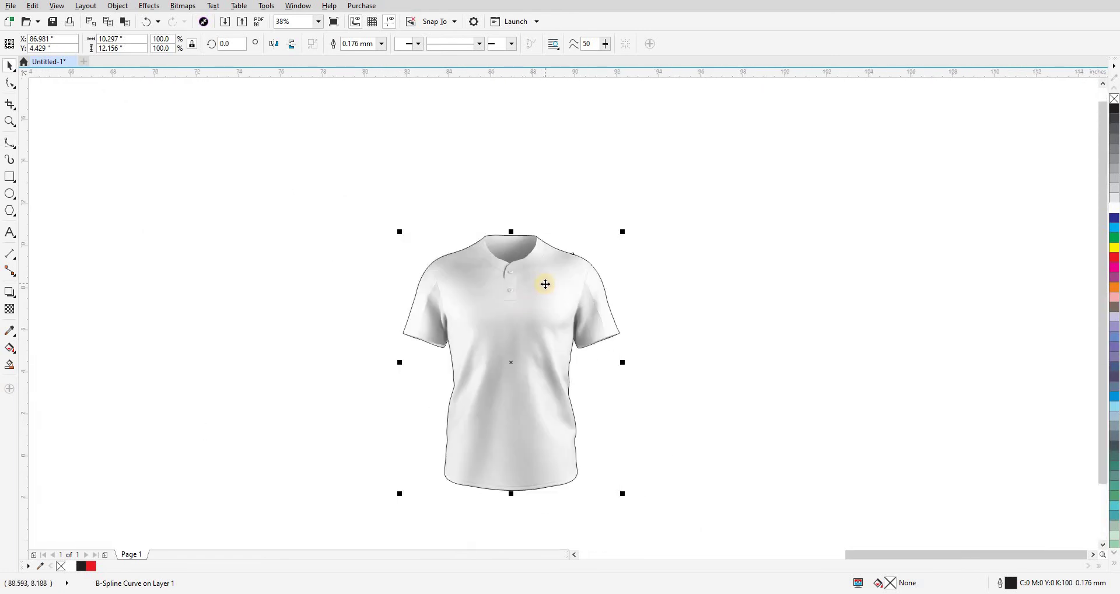
pyautogui.moveTo(545, 284); pyautogui.dragTo(706, 284)
pyautogui.keyDown('shift'); pyautogui.click(424, 250); pyautogui.keyUp('shift')
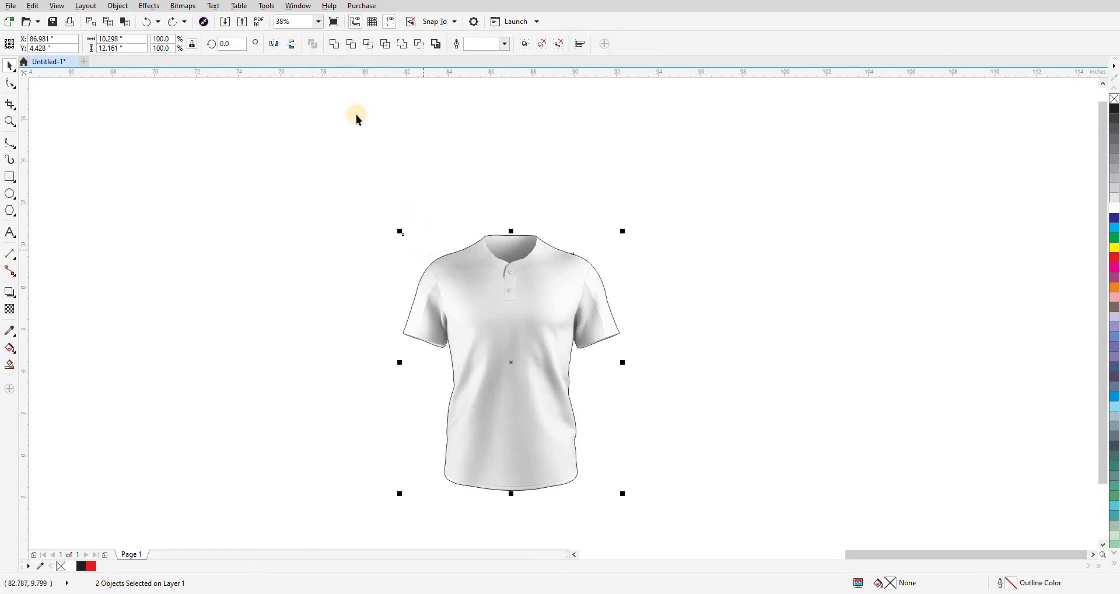
pyautogui.click(368, 45)
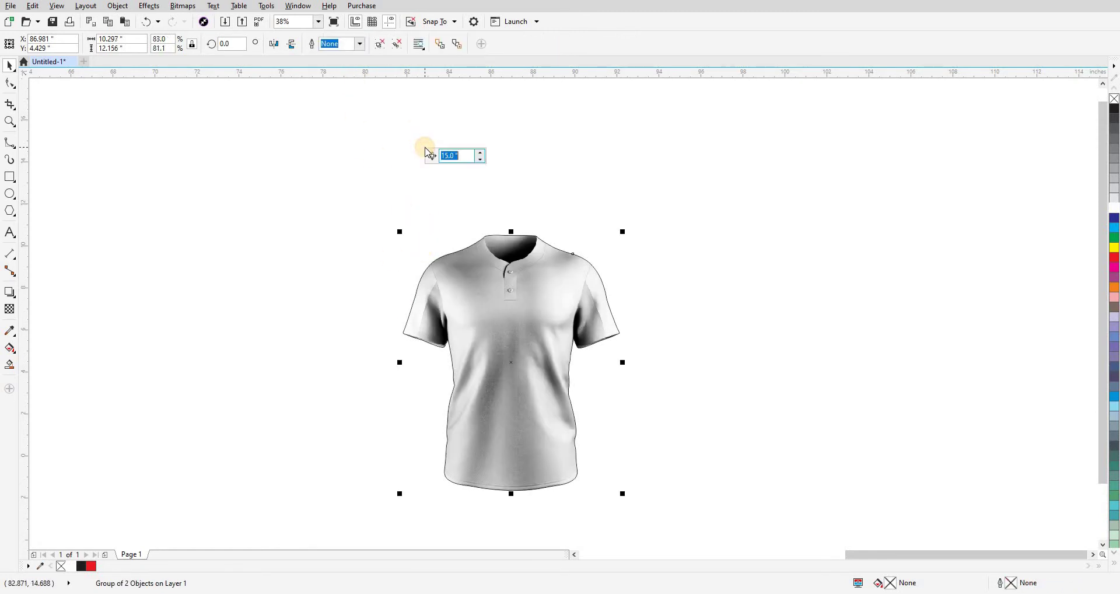
# - Duplicate the group with a 15-inch offset to the right and deselect
pyautogui.press('Return')
pyautogui.press('Right')
pyautogui.scroll(-2, 458, 185)
pyautogui.press('Escape')
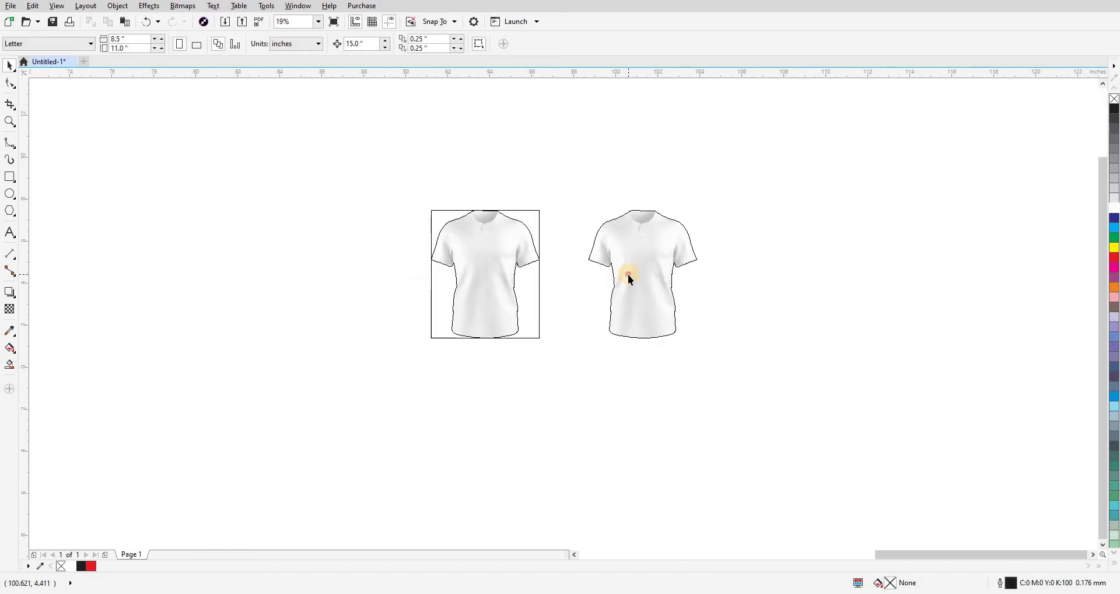
# - Separate the copied shirt's parts and move the bare outline to the far left
pyautogui.click(628, 275)
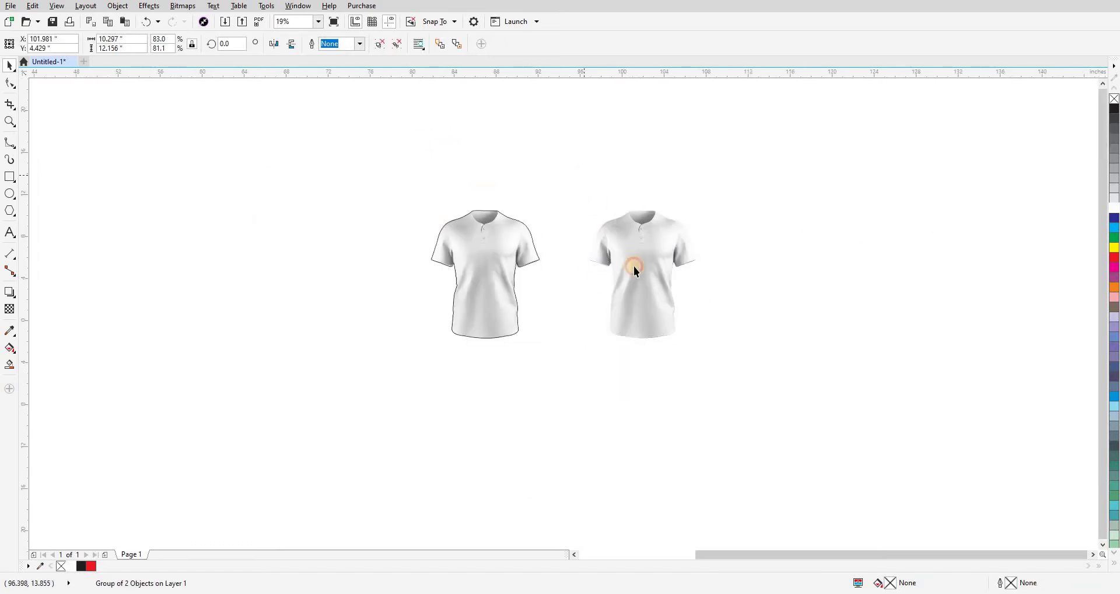
pyautogui.press('Tab')
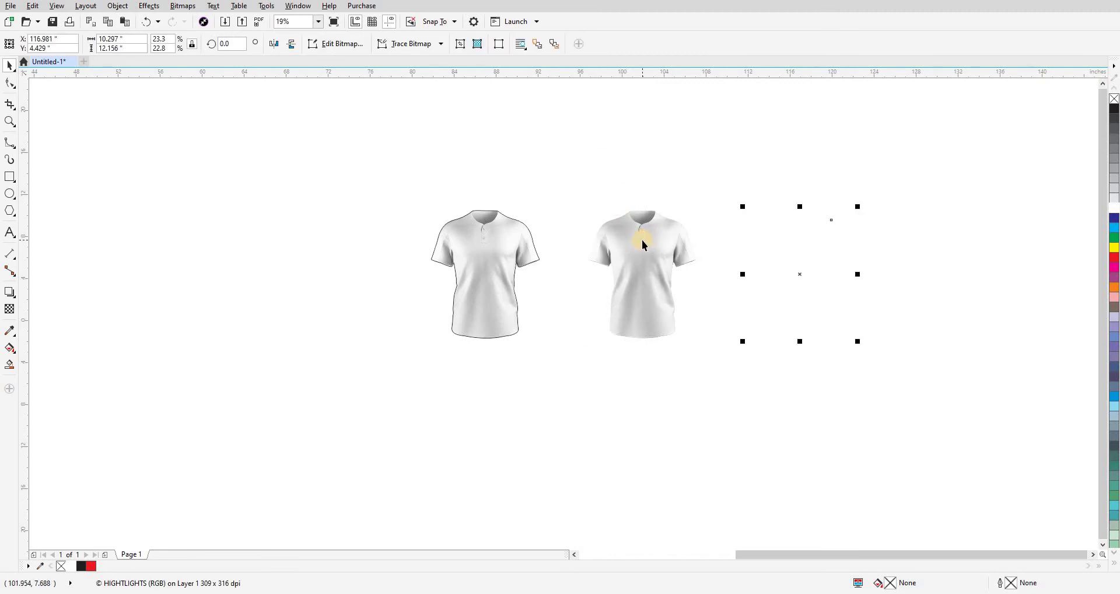
pyautogui.click(777, 248)
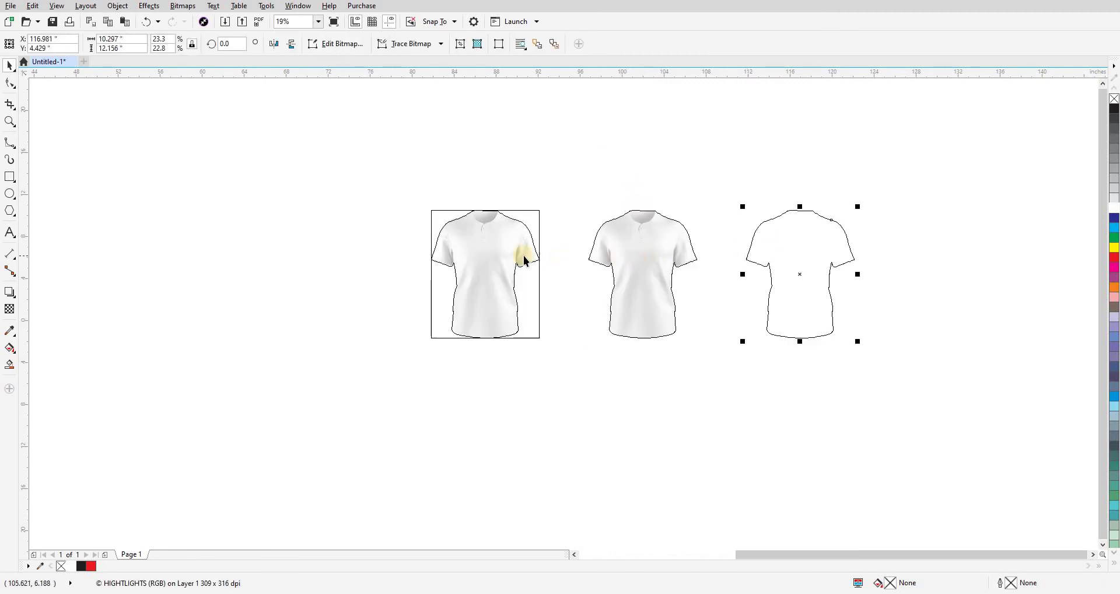
pyautogui.click(487, 275)
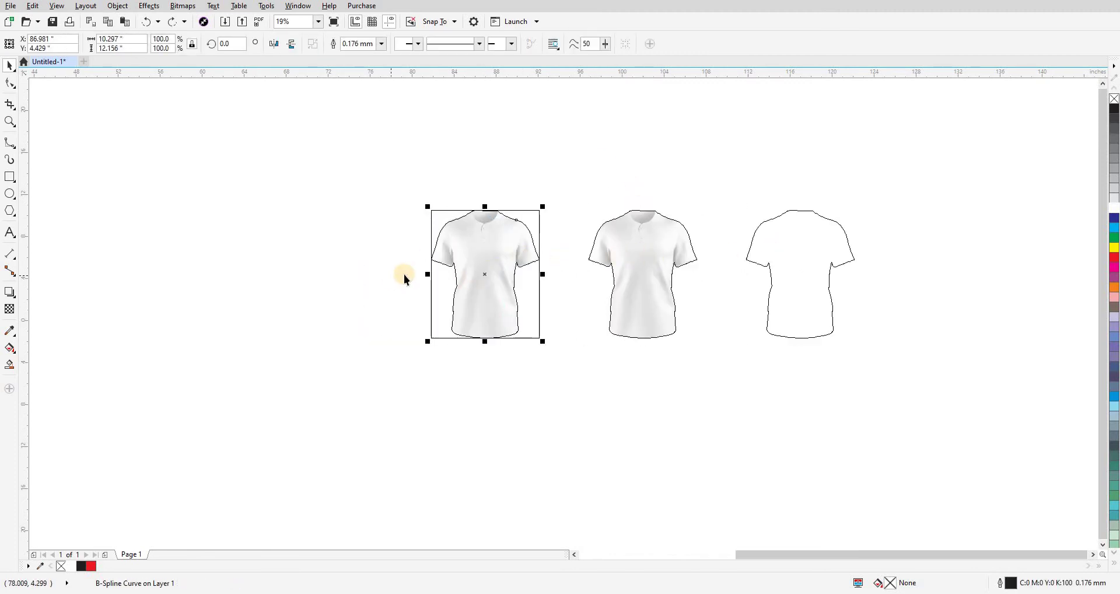
pyautogui.hotkey('ctrl', 'z')
# - Shift the middle shirt's bitmap 15 inches, then settle it back onto the middle shirt
pyautogui.hotkey('ctrl', 'z')
pyautogui.hotkey('ctrl', 'z')
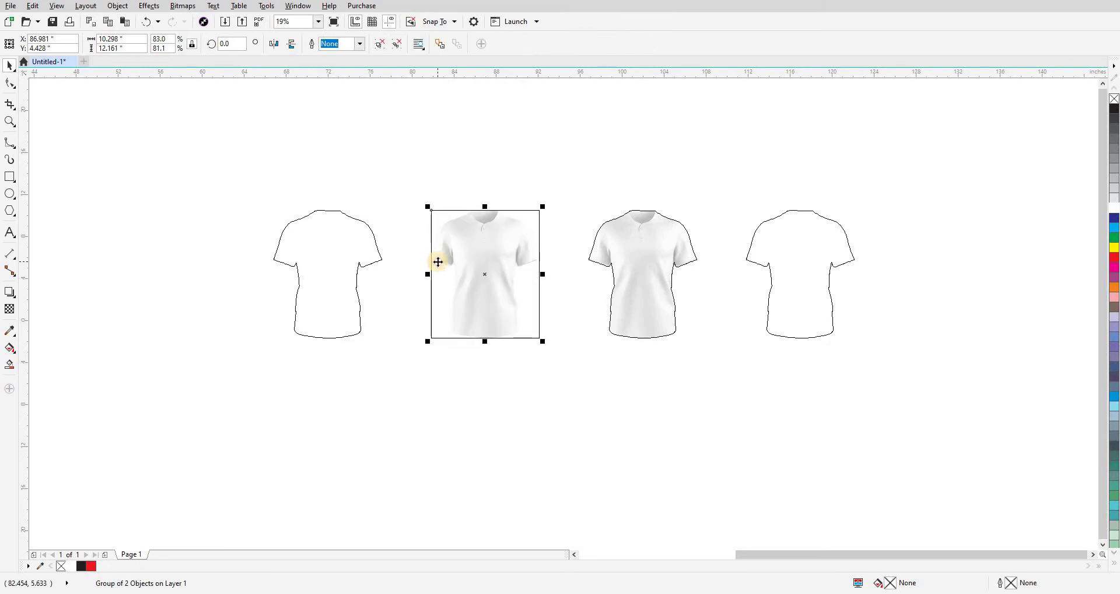
pyautogui.click(493, 245)
pyautogui.hotkey('ctrl', 'z')
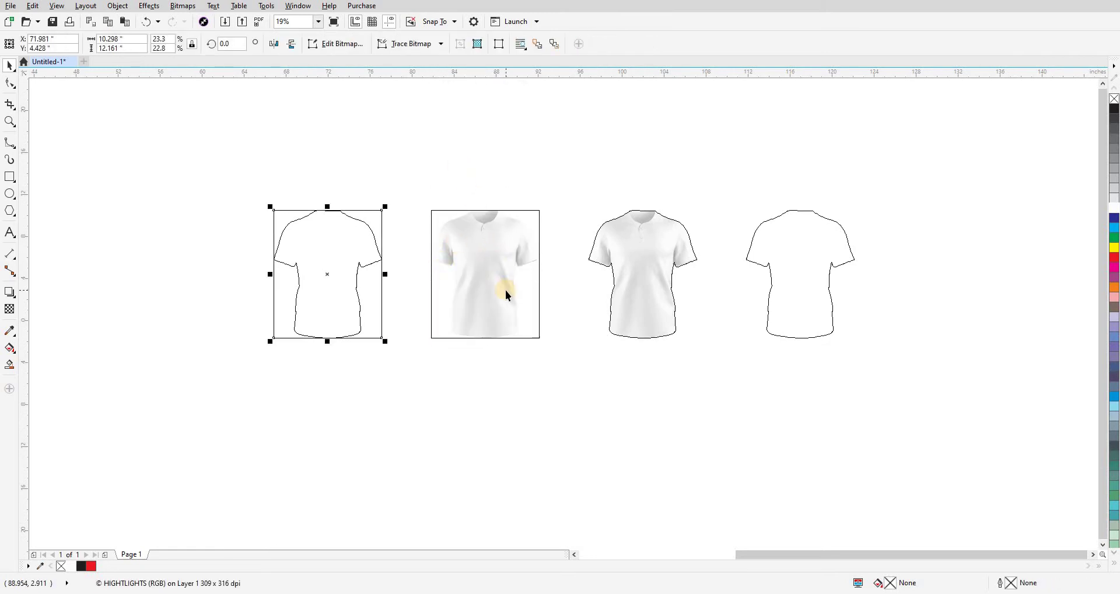
pyautogui.hotkey('ctrl', 'z')
pyautogui.hotkey('ctrl', 'z')
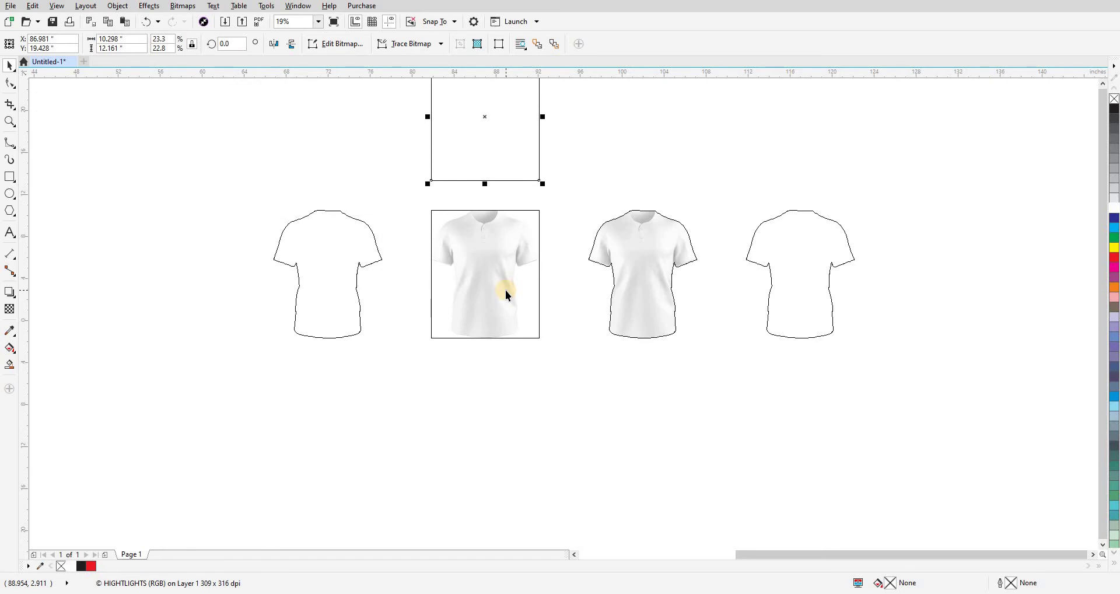
pyautogui.scroll(2, 506, 278)
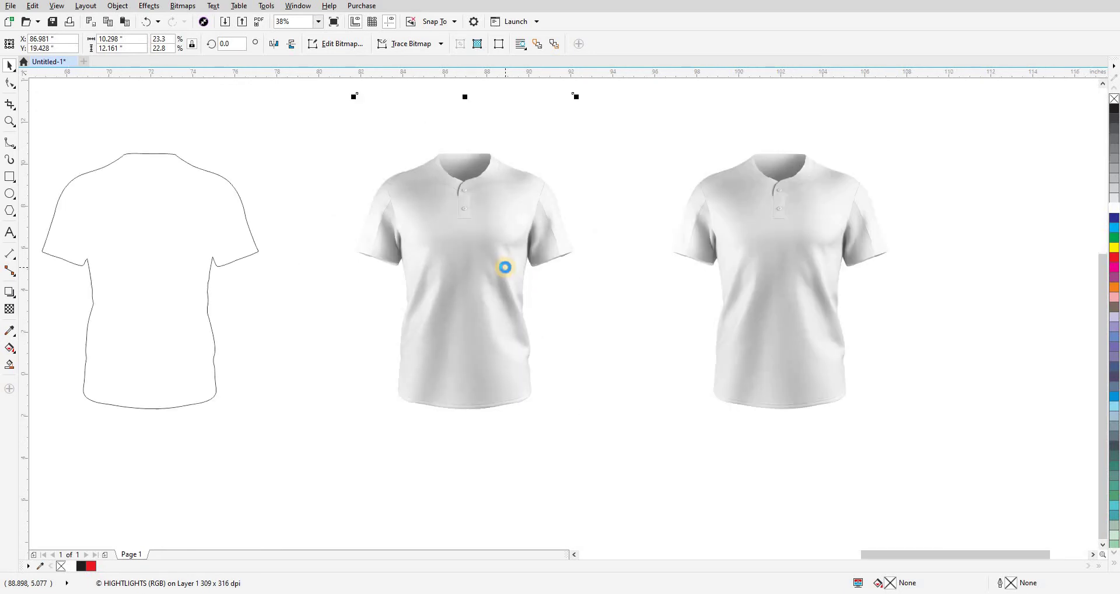
pyautogui.hotkey('ctrl', 'z')
pyautogui.scroll(-2, 505, 266)
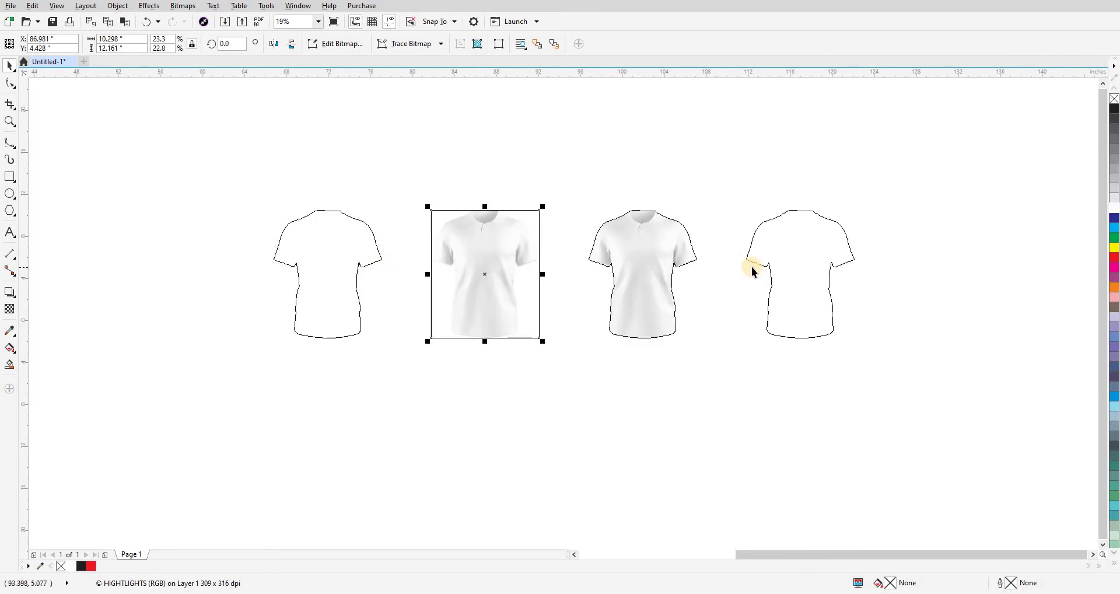
# - Move the highlights bitmap to the far right, undoing an accidental resize
pyautogui.moveTo(753, 272); pyautogui.dragTo(779, 257)
pyautogui.moveTo(799, 207); pyautogui.dragTo(796, 193)
pyautogui.hotkey('ctrl', 'z')
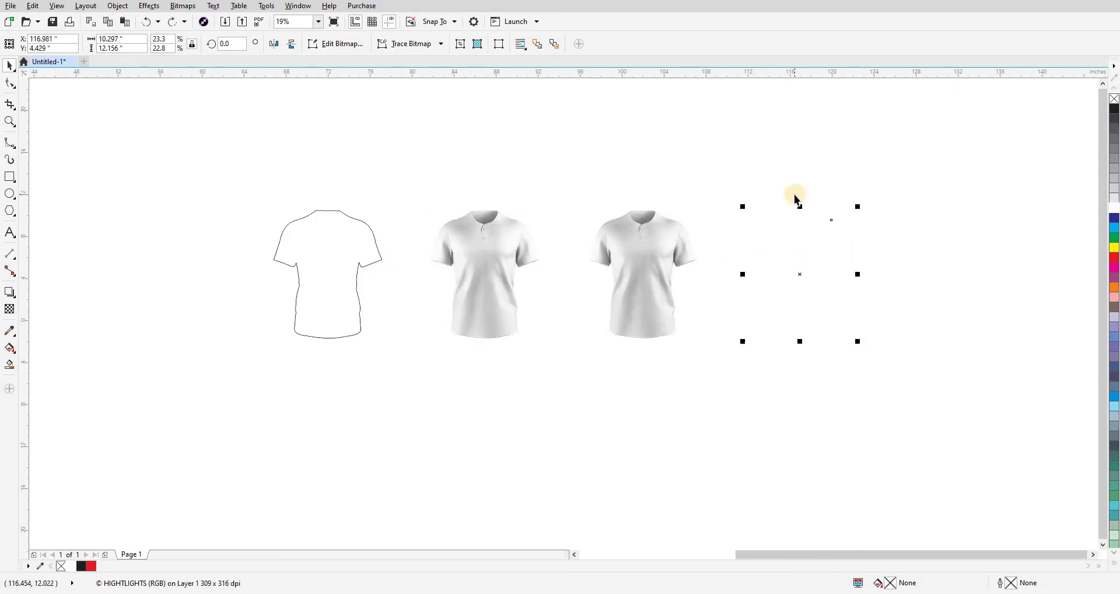
pyautogui.hotkey('ctrl', 'z')
pyautogui.hotkey('ctrl', 'shift', 'z')
pyautogui.hotkey('ctrl', 'z')
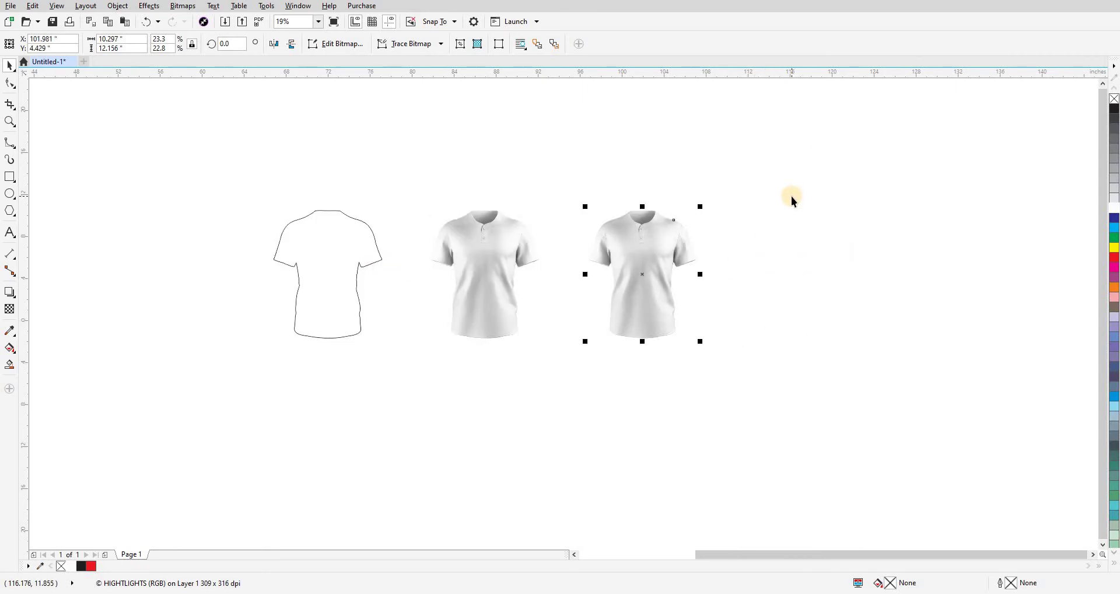
pyautogui.hotkey('ctrl', 'shift', 'z')
# - Settle the highlights bitmap at far right, checking the third shirt's shadows layer
pyautogui.scroll(5, 639, 255)
pyautogui.hotkey('ctrl', 'z')
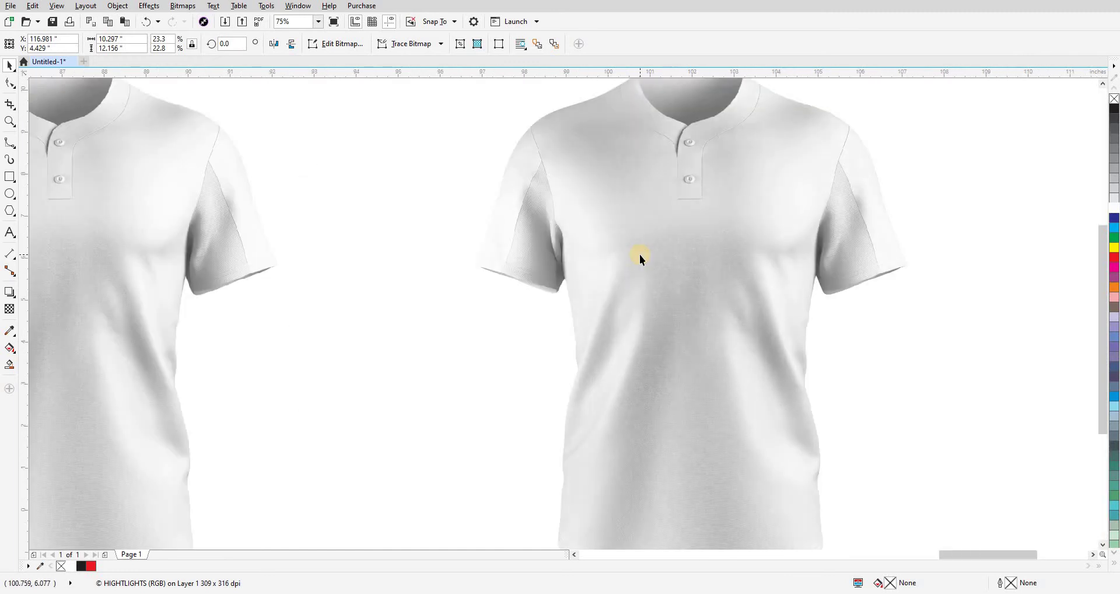
pyautogui.scroll(-5, 644, 254)
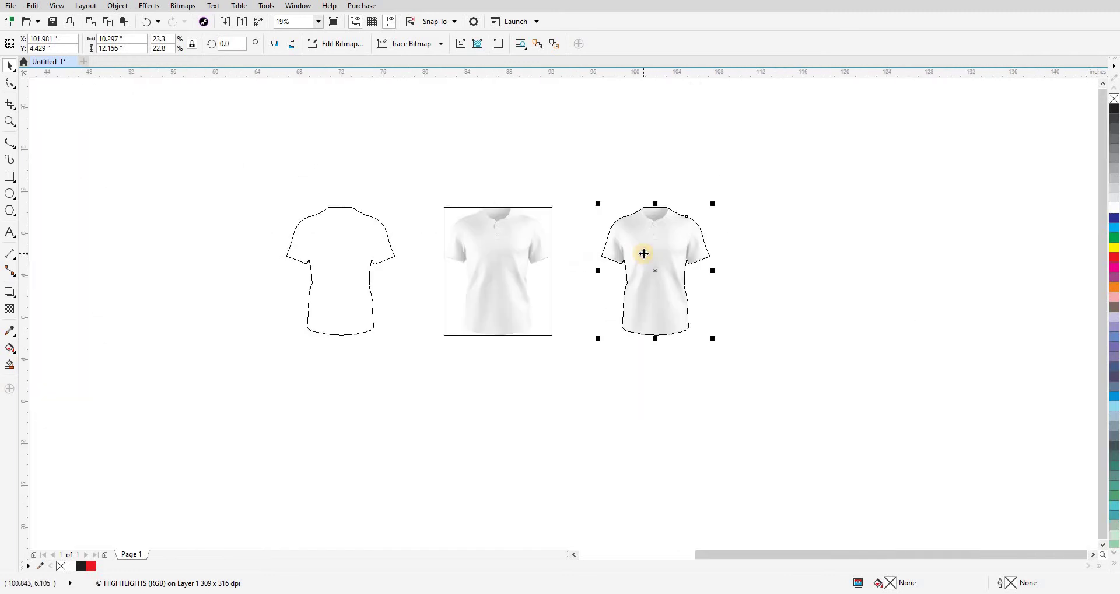
pyautogui.hotkey('ctrl', 'shift', 'z')
pyautogui.hotkey('ctrl', 'z')
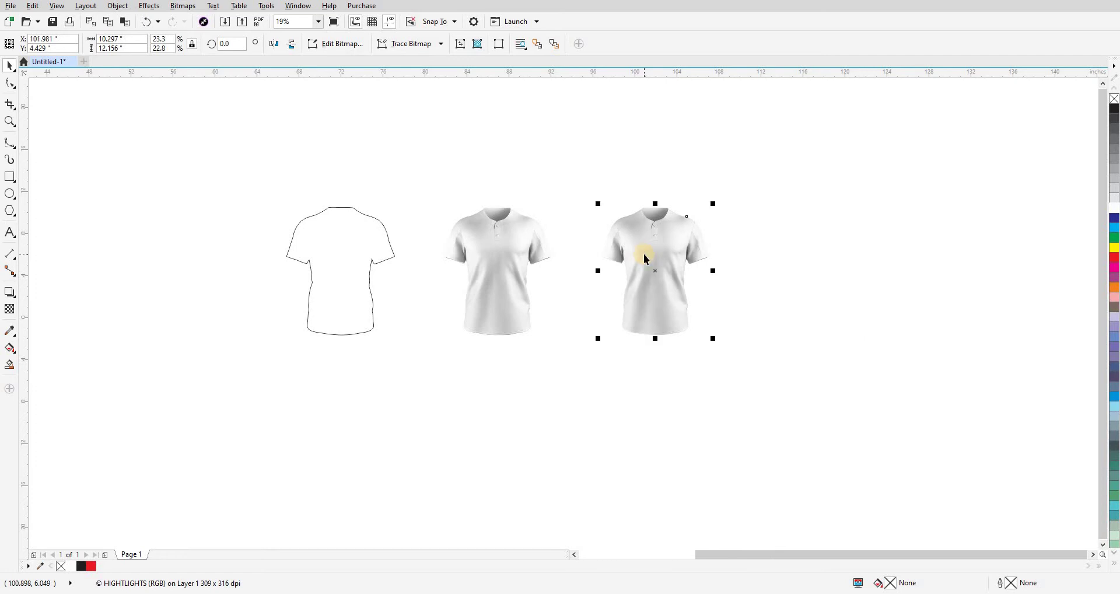
pyautogui.hotkey('ctrl', 'shift', 'z')
pyautogui.click(644, 253)
pyautogui.click(787, 253)
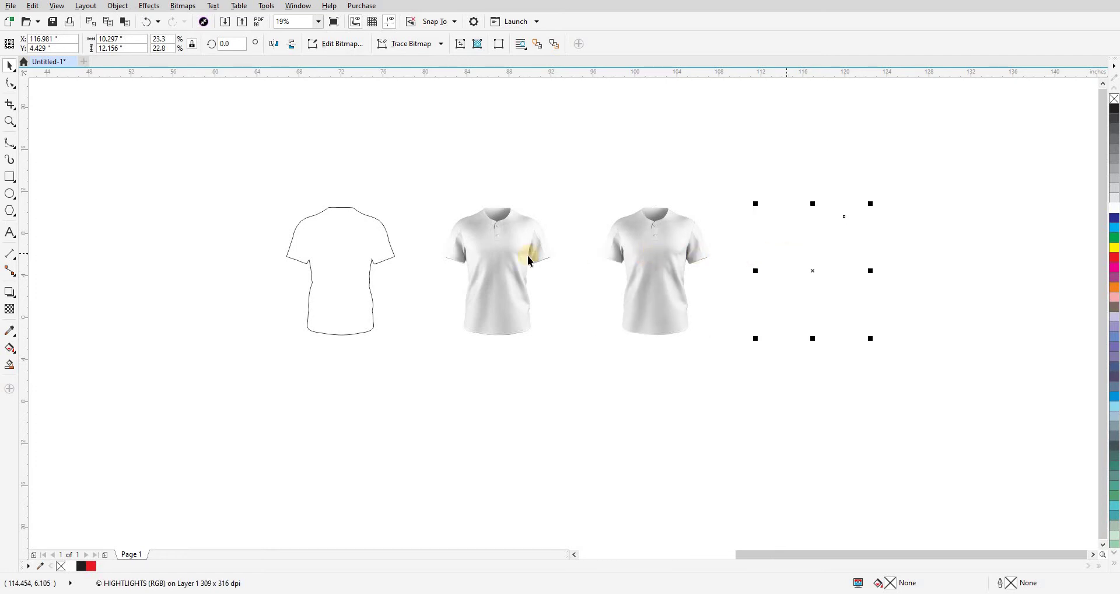
pyautogui.click(847, 259)
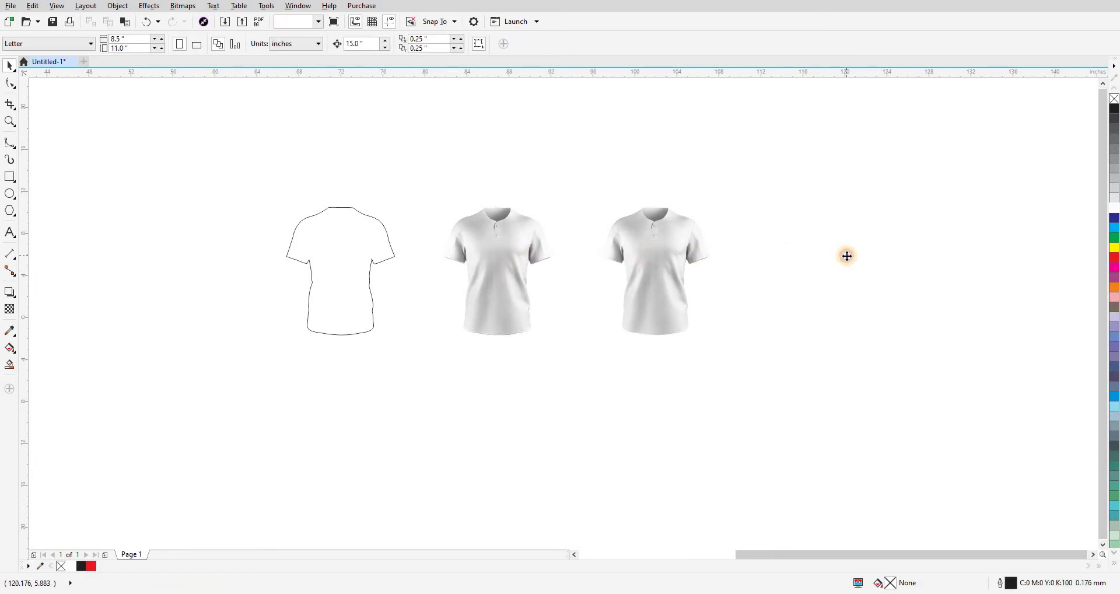
pyautogui.moveTo(518, 252)
pyautogui.mouseDown()
pyautogui.moveTo(784, 255)
pyautogui.moveTo(629, 274)
pyautogui.mouseUp()
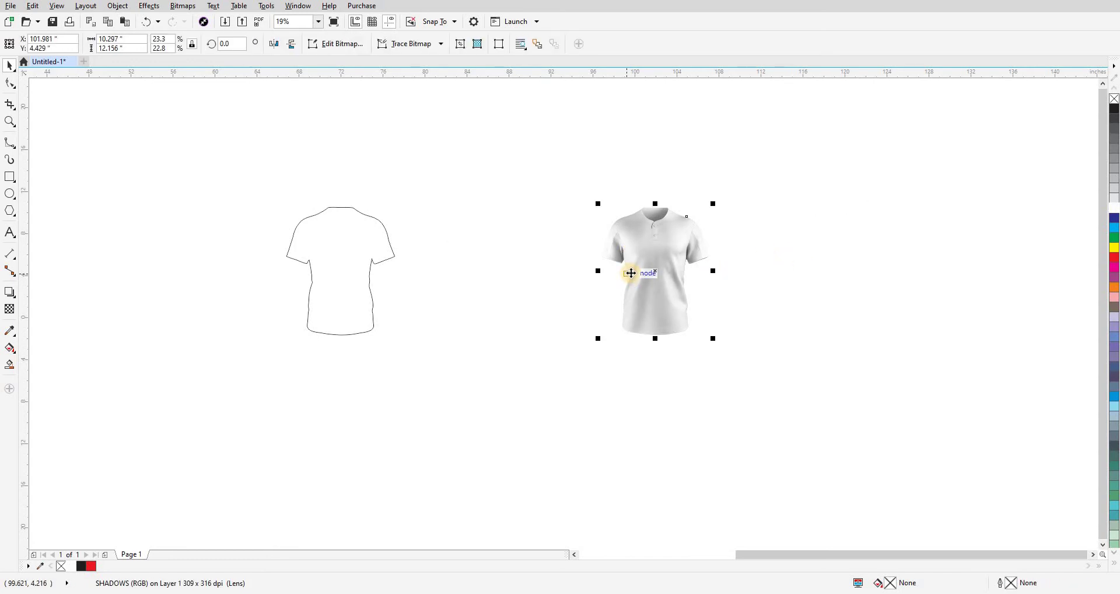
pyautogui.click(10, 308)
pyautogui.click(143, 46)
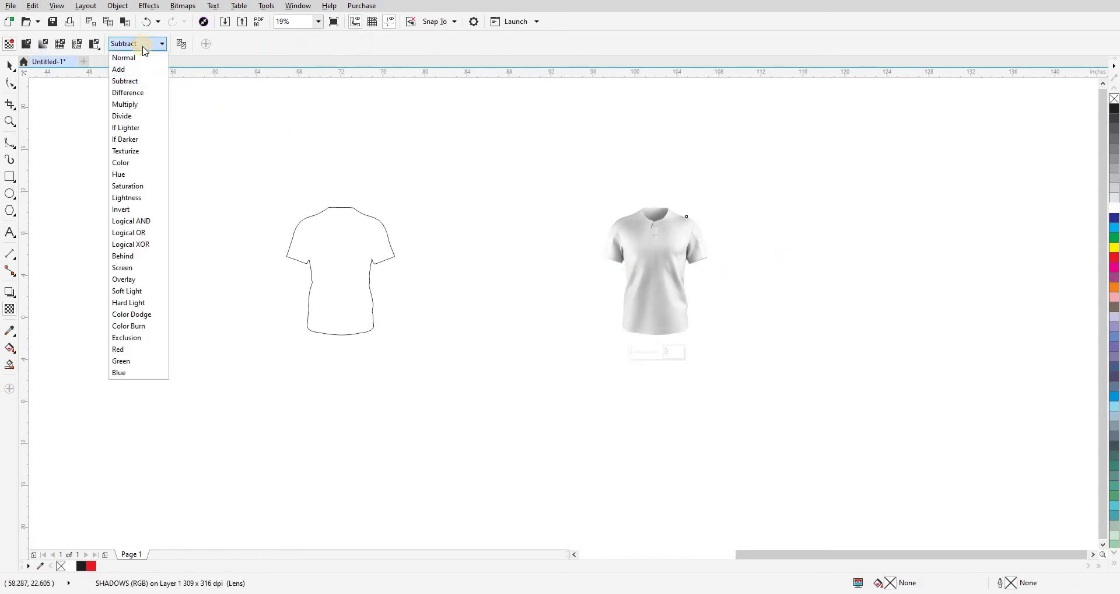
pyautogui.click(641, 208)
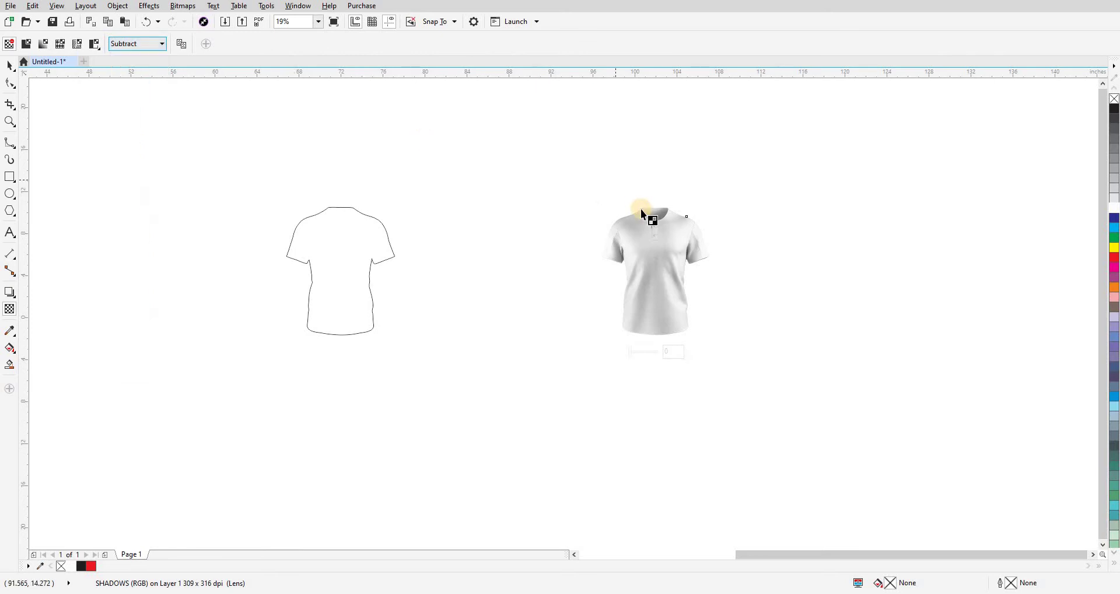
pyautogui.click(9, 65)
pyautogui.hotkey('ctrl', 'z')
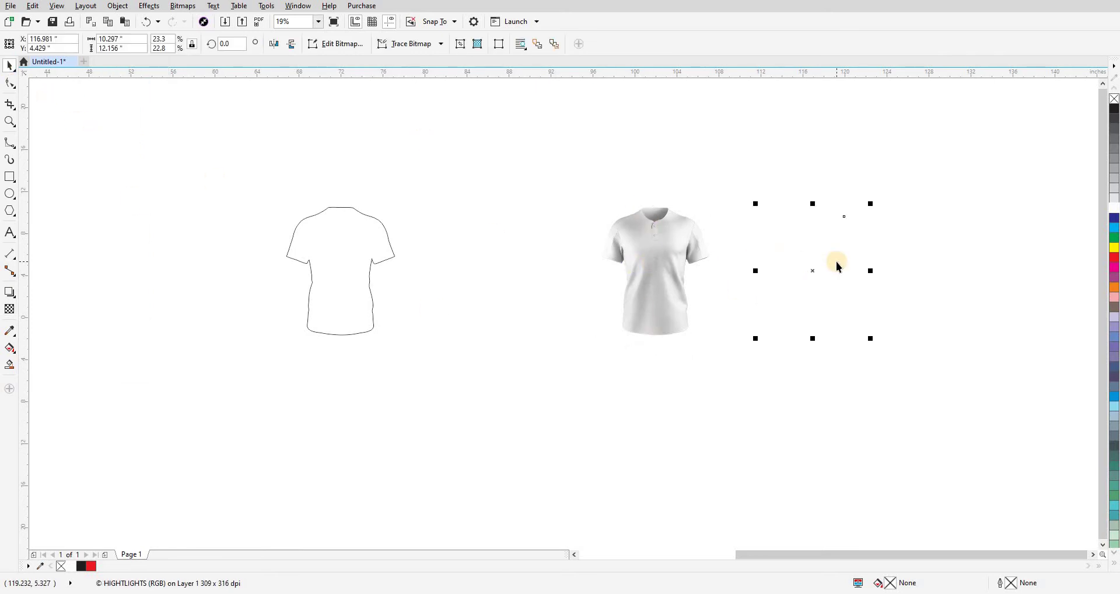
pyautogui.hotkey('ctrl', 'z')
pyautogui.click(628, 244)
pyautogui.moveTo(519, 146); pyautogui.dragTo(515, 142)
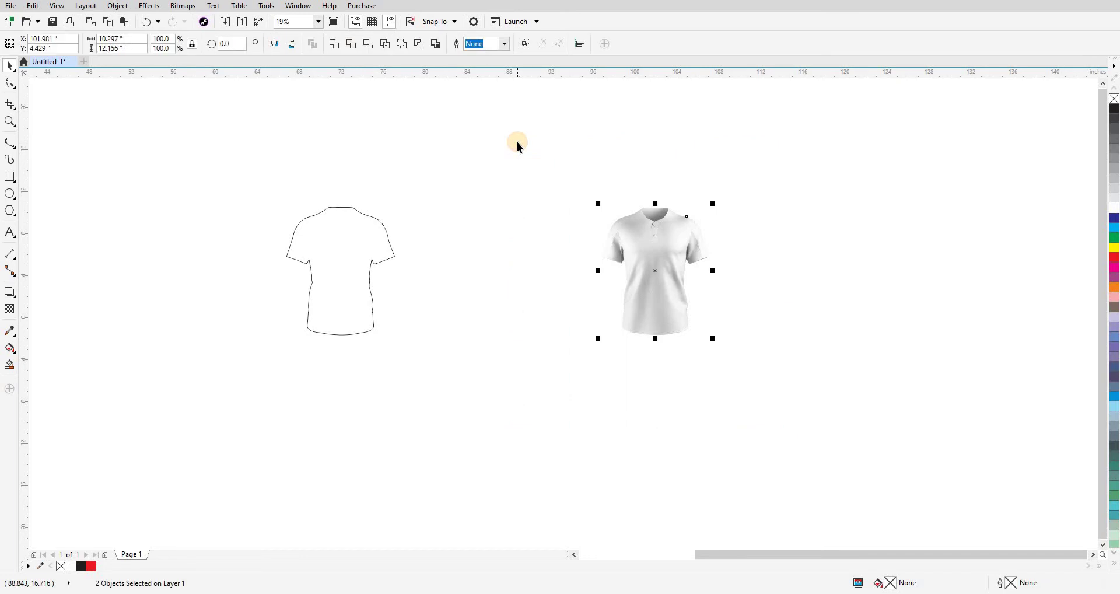
# - Nudge the outline T-shirt right twice so it sits exactly on the photo shirt
pyautogui.click(381, 226)
pyautogui.press('Right')
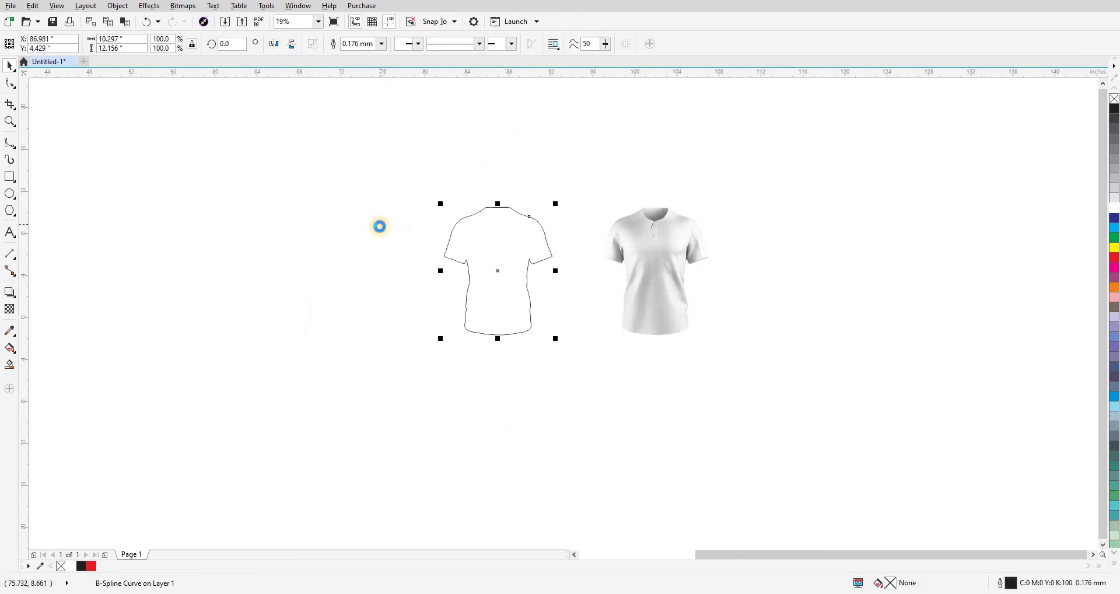
pyautogui.press('Right')
pyautogui.click(435, 227)
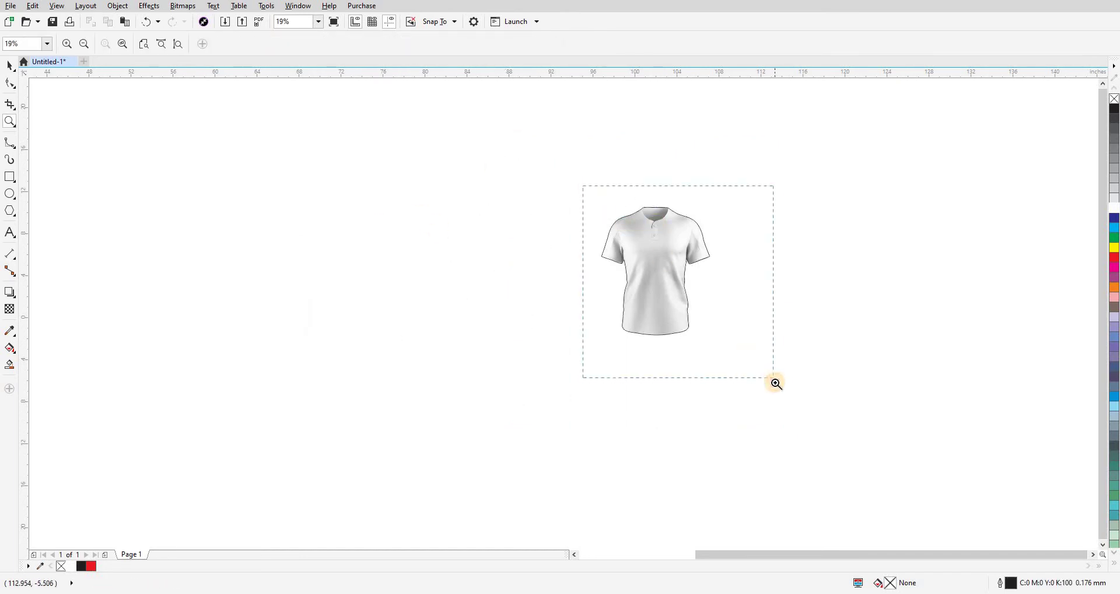
# - Zoom in on the stacked shirts' right side
pyautogui.moveTo(584, 186); pyautogui.dragTo(774, 379)
pyautogui.click(585, 254)
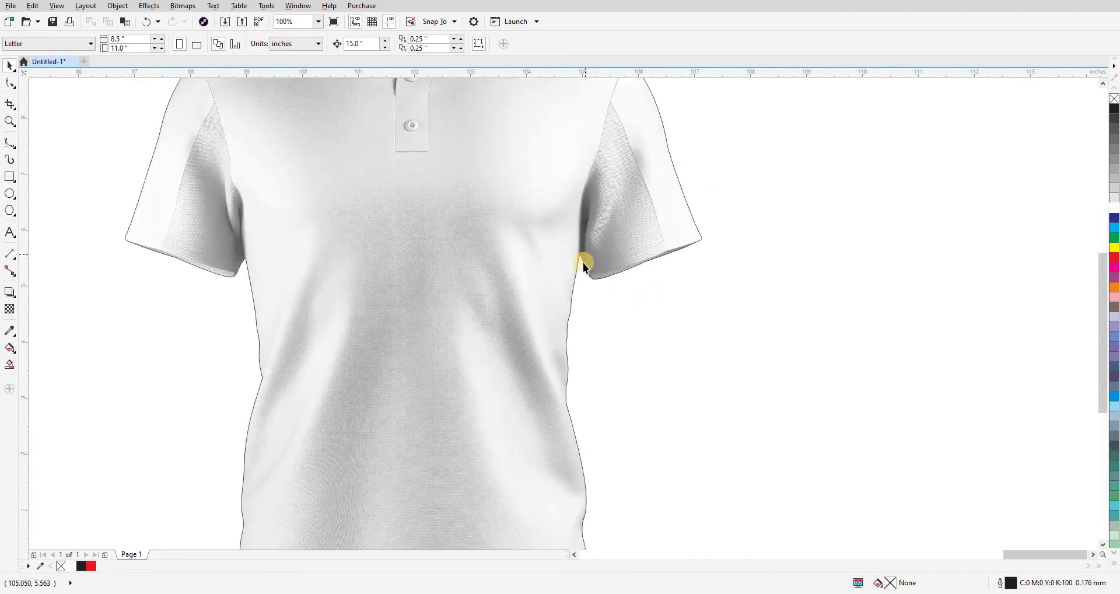
pyautogui.scroll(3, 607, 209)
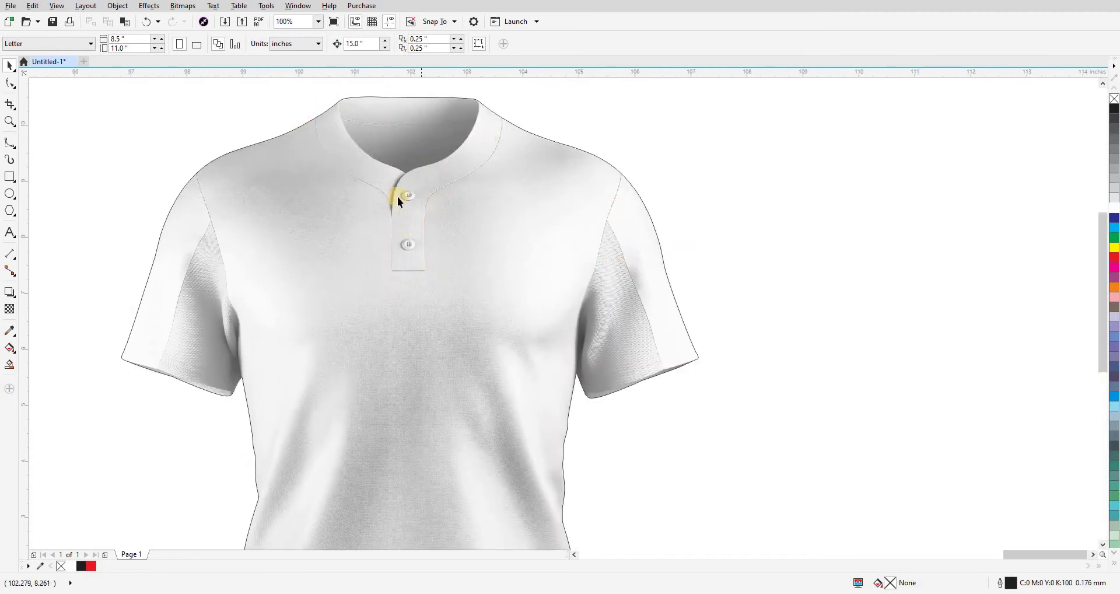
pyautogui.scroll(2, 421, 207)
pyautogui.scroll(-2, 421, 206)
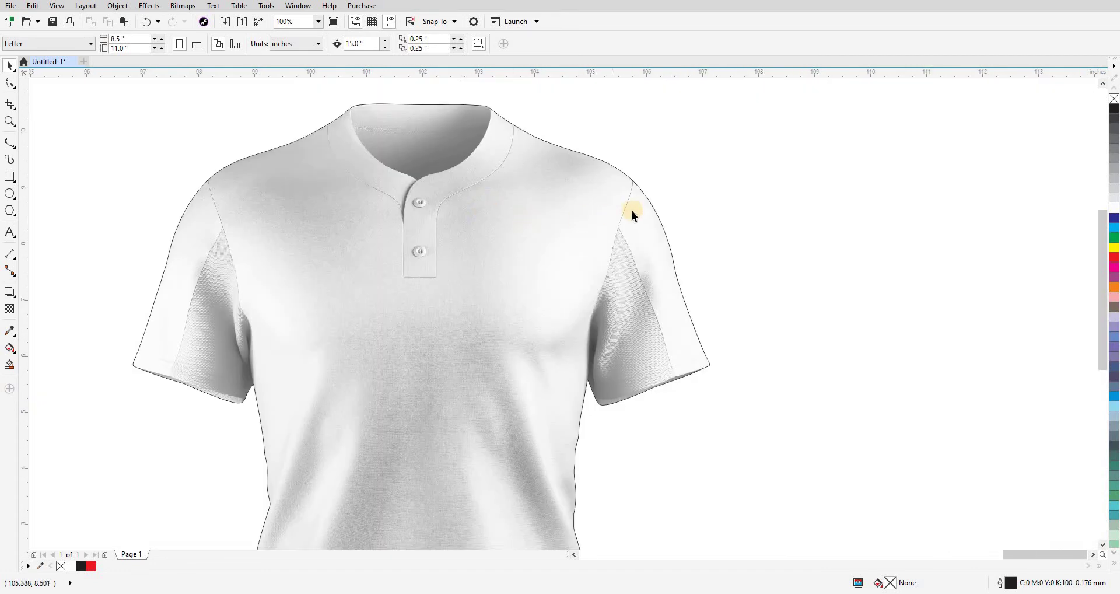
pyautogui.scroll(2, 632, 211)
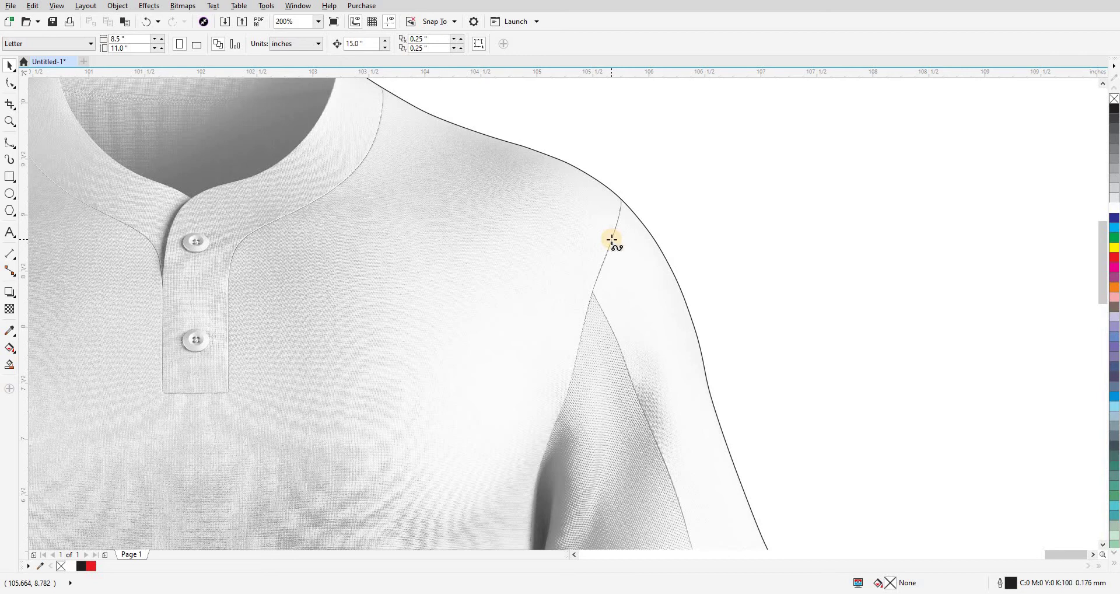
# - Start a Bezier curve (F5) down the right shoulder seam
pyautogui.press('F5')
pyautogui.scroll(2, 619, 204)
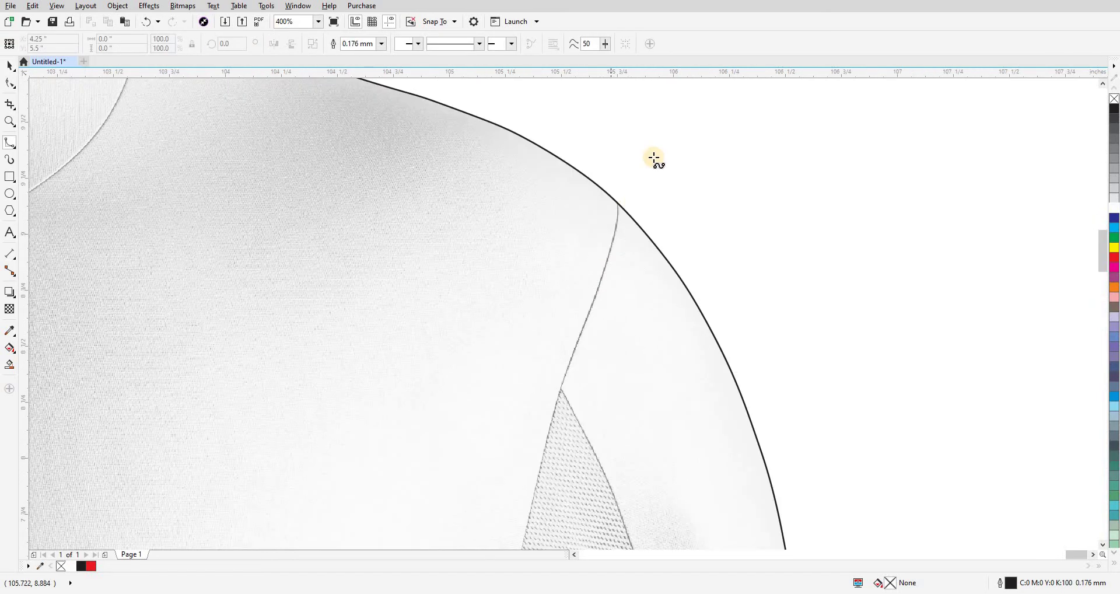
pyautogui.scroll(2, 617, 181)
pyautogui.click(623, 121)
pyautogui.click(622, 152)
pyautogui.click(623, 184)
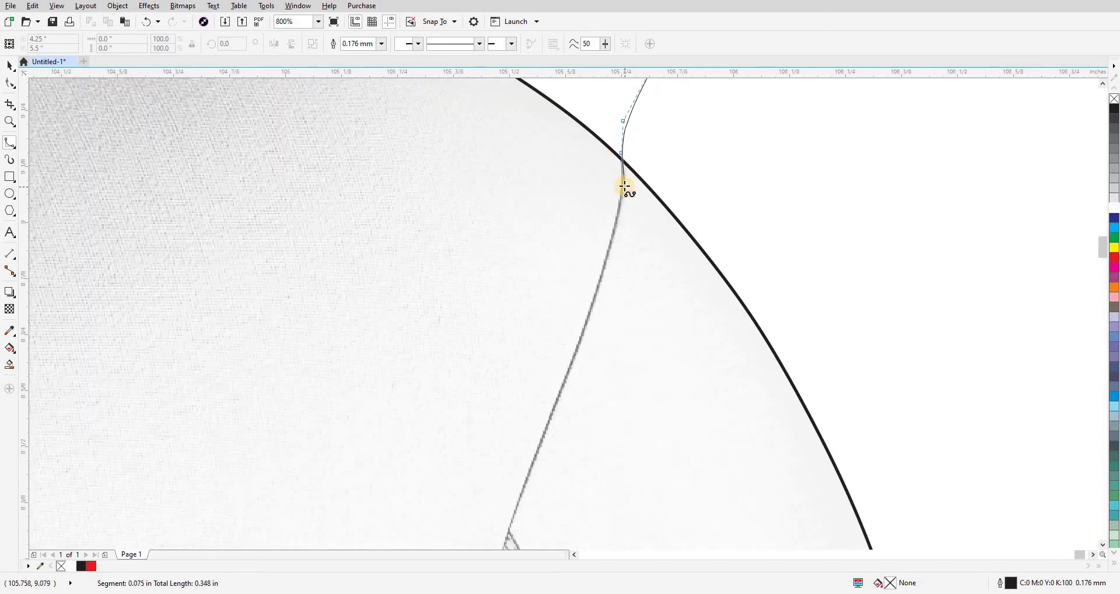
pyautogui.click(611, 237)
pyautogui.click(585, 334)
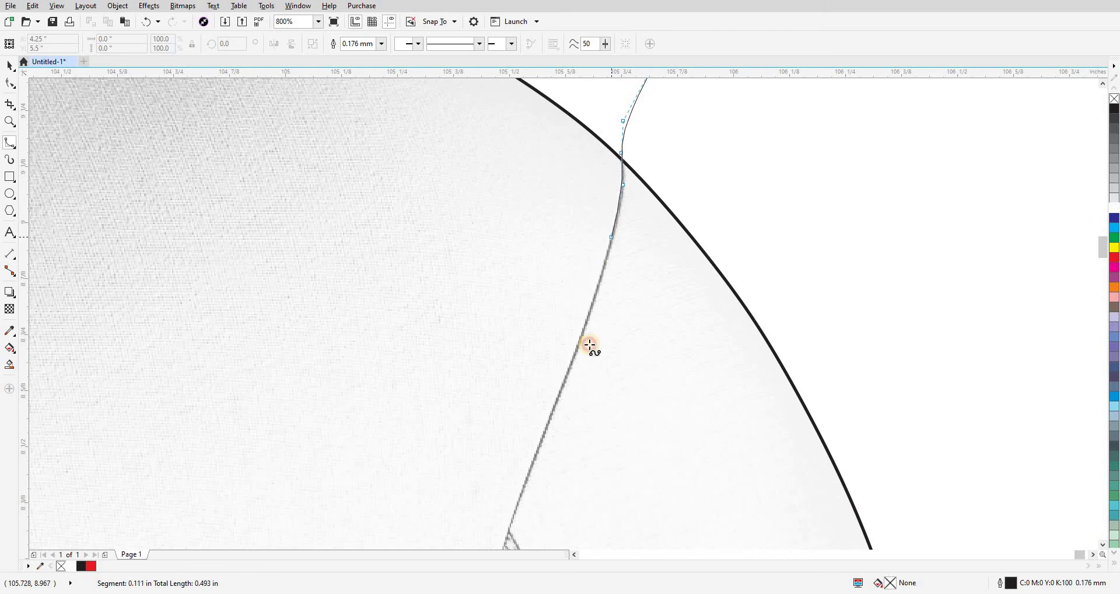
pyautogui.scroll(-3, 628, 178)
pyautogui.hscroll(-1, 627, 178)
# - Continue placing curve points along the right sleeve seam
pyautogui.click(627, 178)
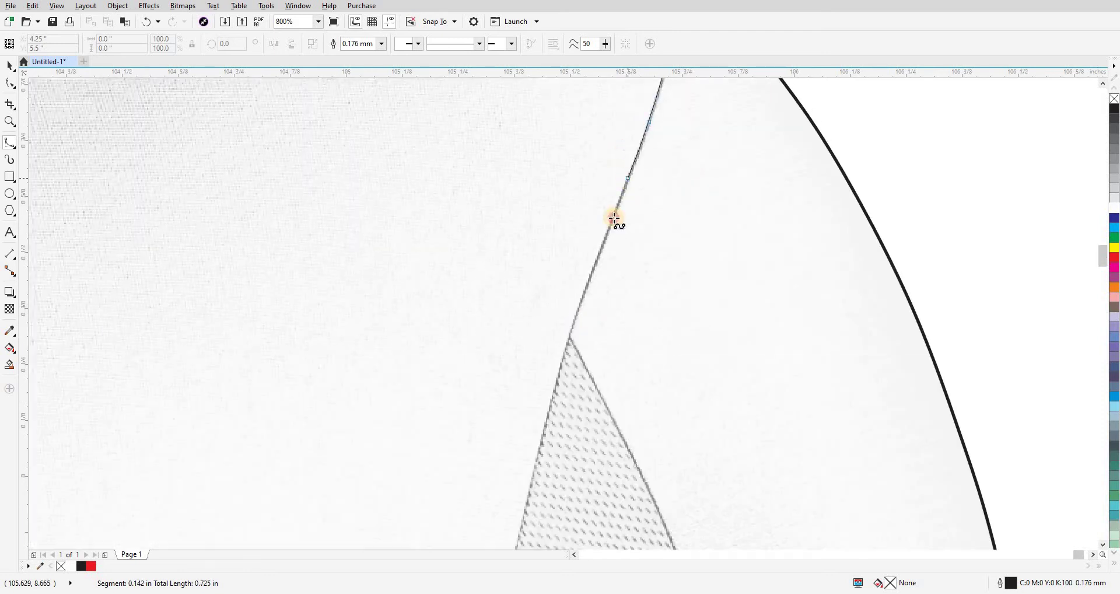
pyautogui.click(594, 262)
pyautogui.click(569, 340)
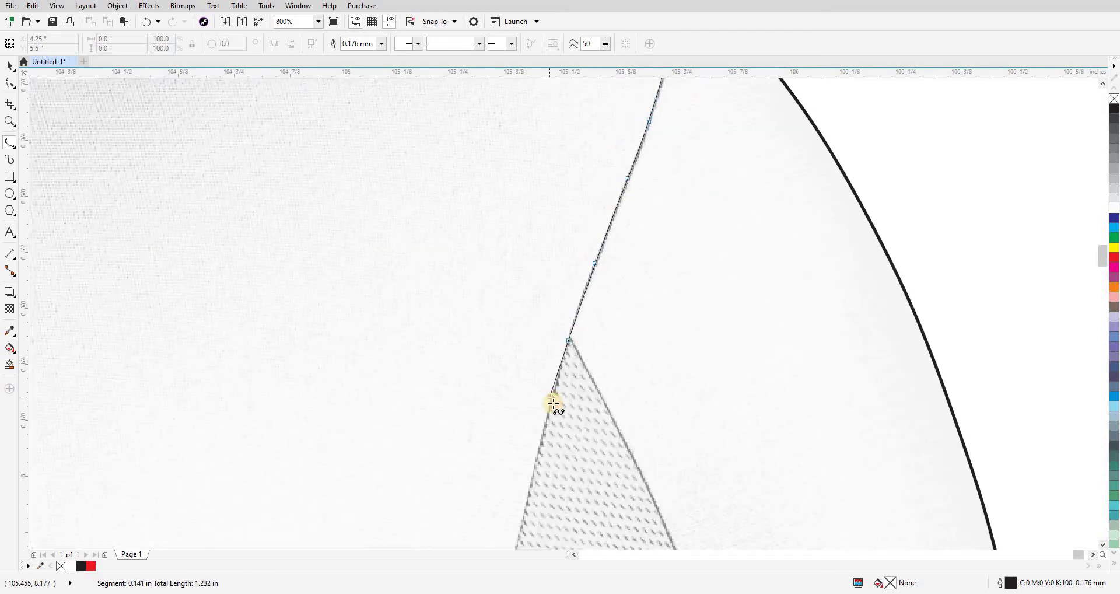
pyautogui.scroll(-5, 569, 112)
pyautogui.hscroll(-1, 570, 112)
pyautogui.click(571, 169)
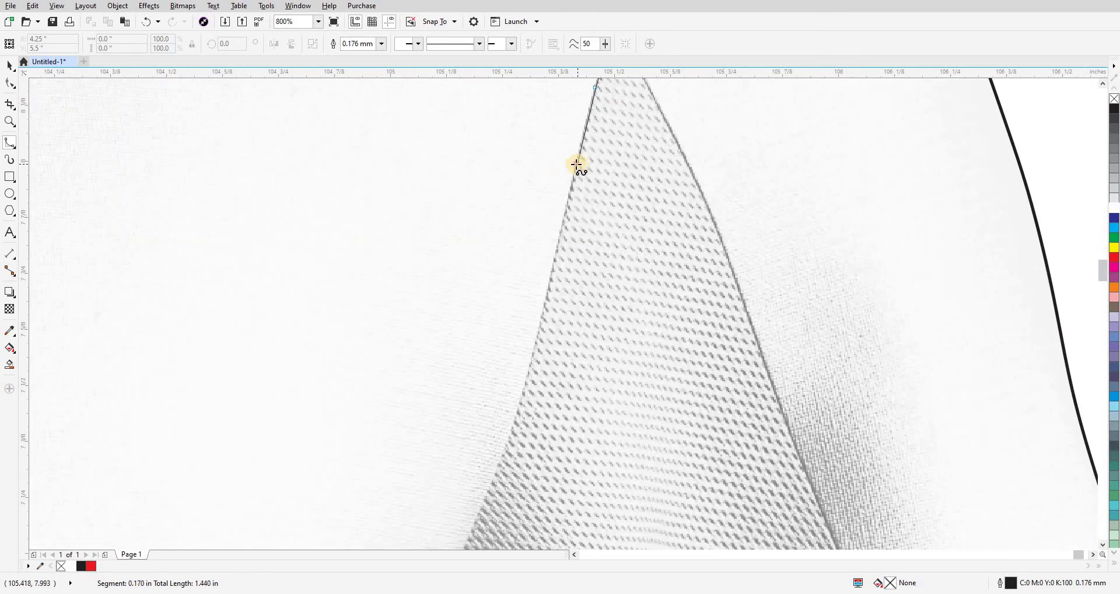
pyautogui.click(576, 164)
pyautogui.click(557, 242)
pyautogui.click(543, 313)
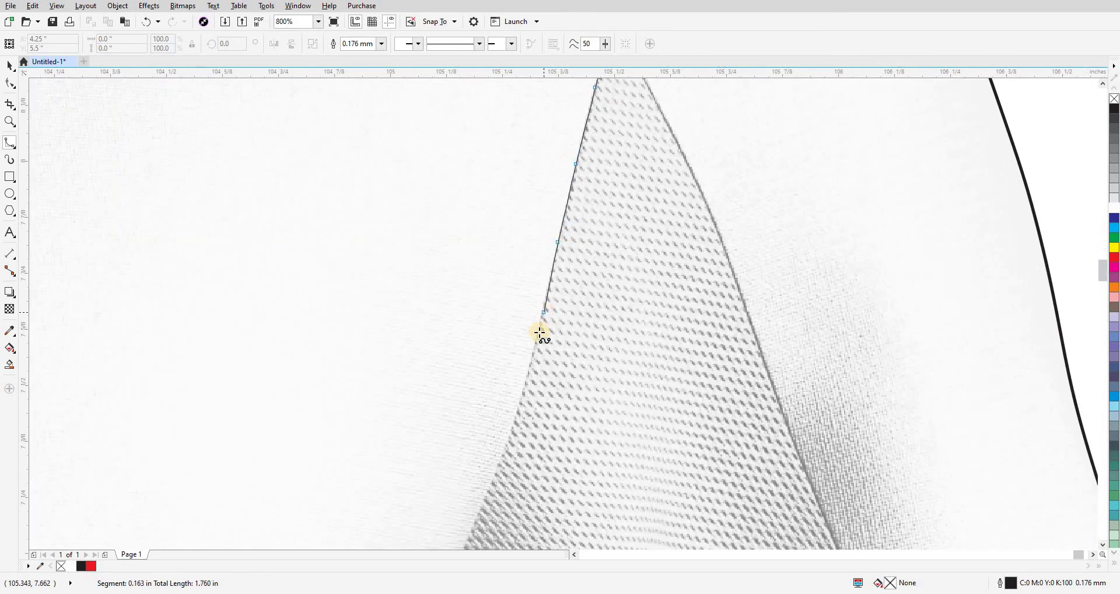
# - Extend the curve further down the seam toward the underarm
pyautogui.click(525, 380)
pyautogui.click(510, 435)
pyautogui.scroll(-4, 509, 436)
pyautogui.hscroll(-2, 509, 436)
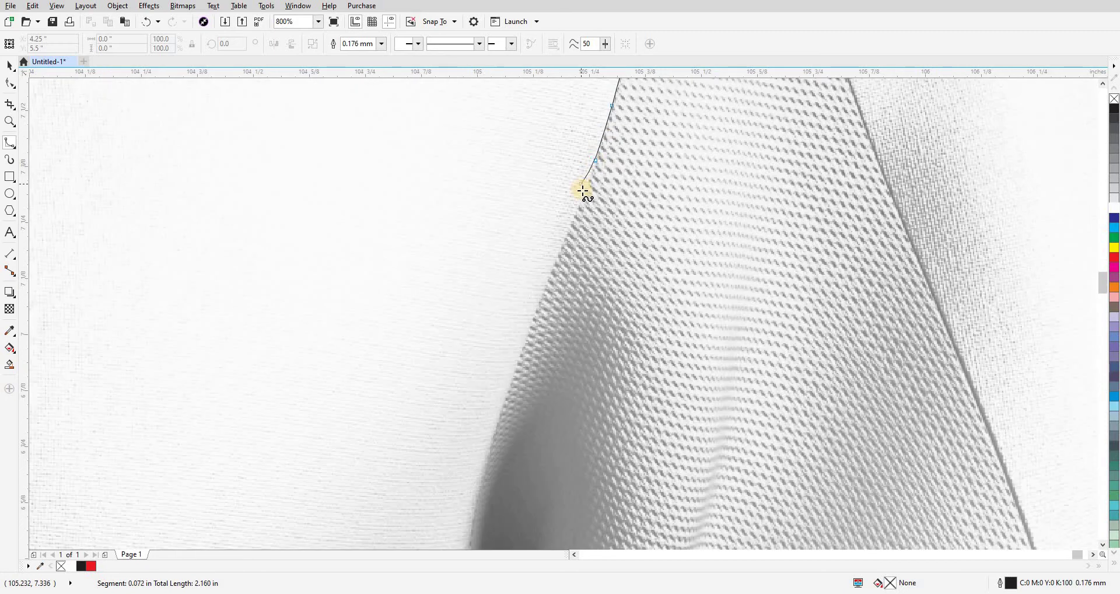
pyautogui.click(507, 391)
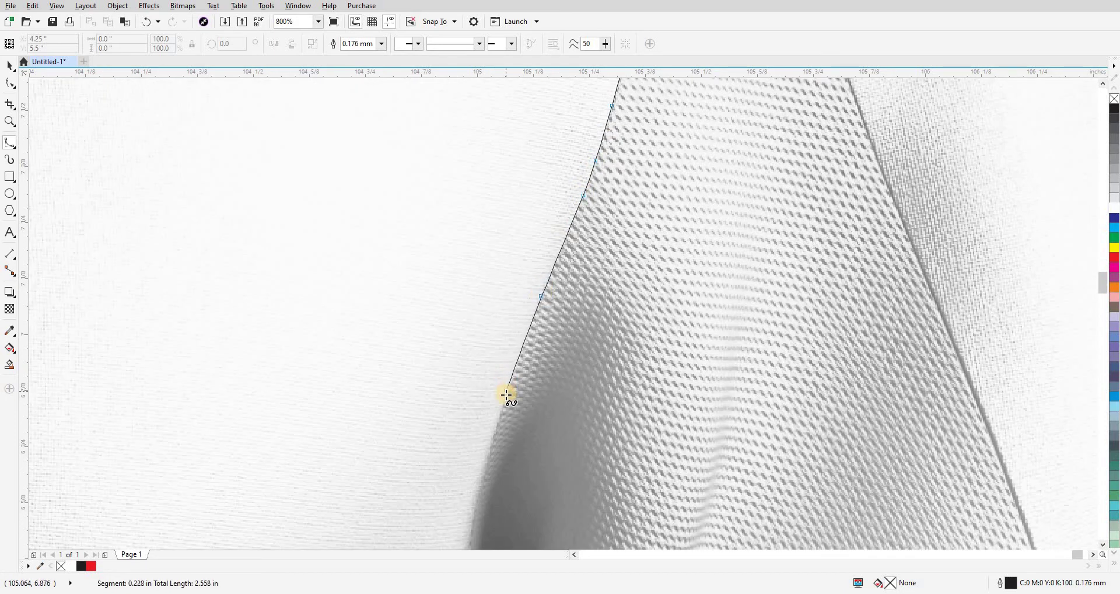
pyautogui.scroll(-4, 548, 180)
pyautogui.hscroll(-1, 548, 180)
# - Trace the underarm seam down to the sleeve bottom
pyautogui.click(540, 189)
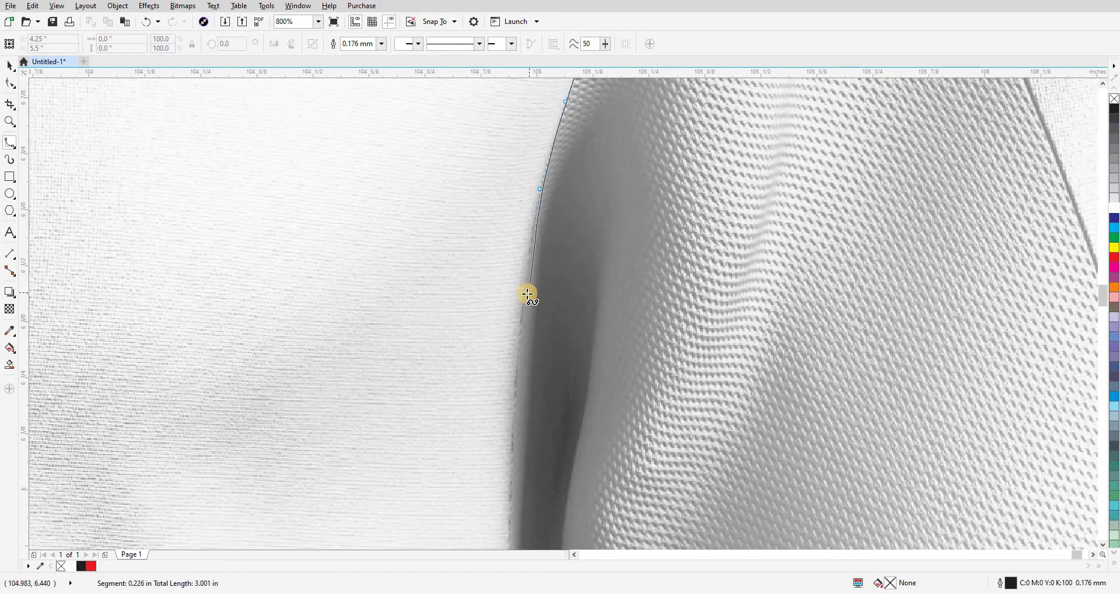
pyautogui.click(522, 295)
pyautogui.scroll(-4, 551, 108)
pyautogui.hscroll(-1, 551, 108)
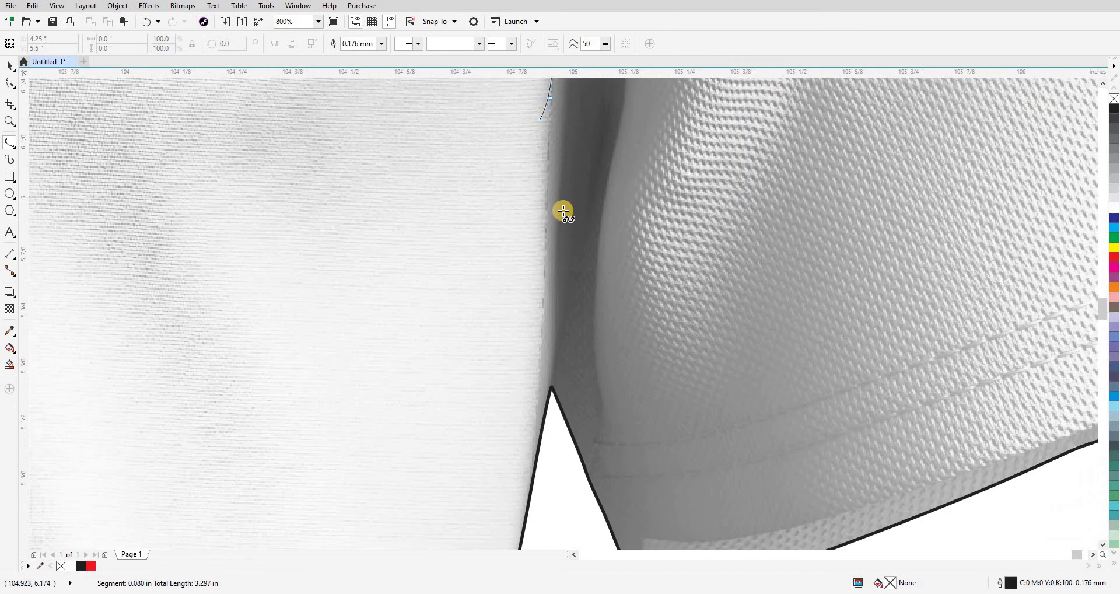
pyautogui.click(546, 217)
pyautogui.click(540, 346)
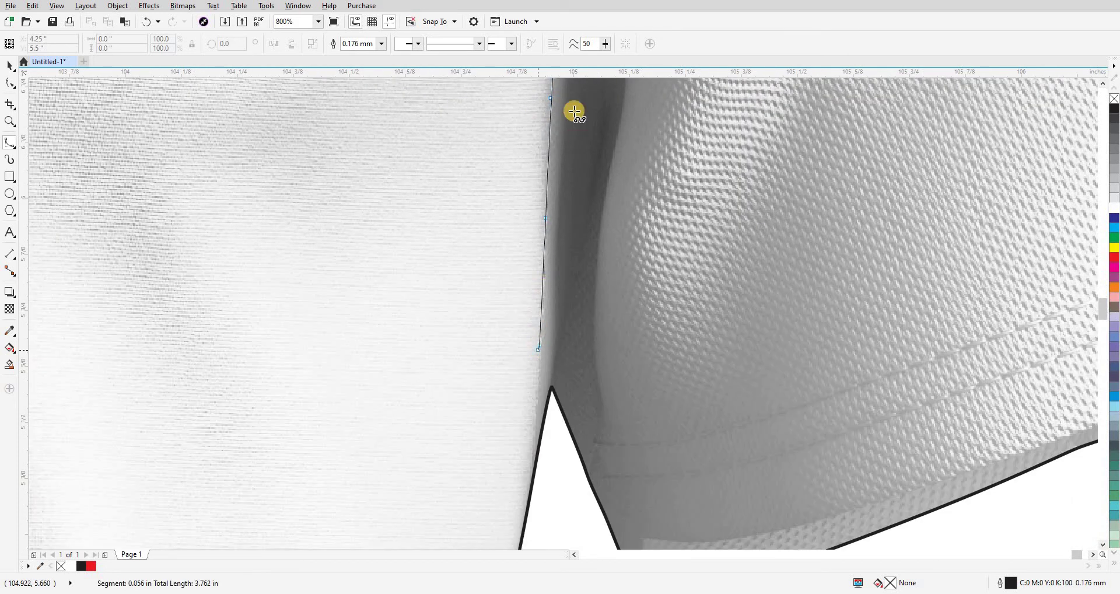
pyautogui.scroll(-3, 573, 109)
pyautogui.hscroll(-1, 573, 109)
pyautogui.click(567, 322)
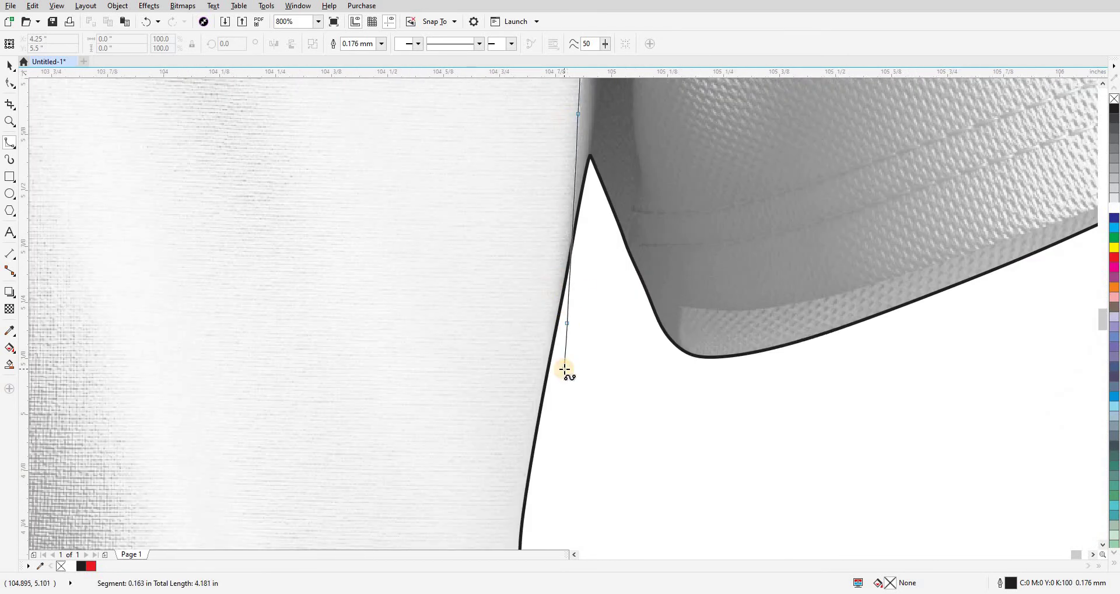
pyautogui.scroll(-3, 564, 369)
# - Loop the curve out around the sleeve and back to the shoulder starting point
pyautogui.click(596, 427)
pyautogui.click(751, 387)
pyautogui.click(768, 309)
pyautogui.click(707, 171)
pyautogui.click(639, 104)
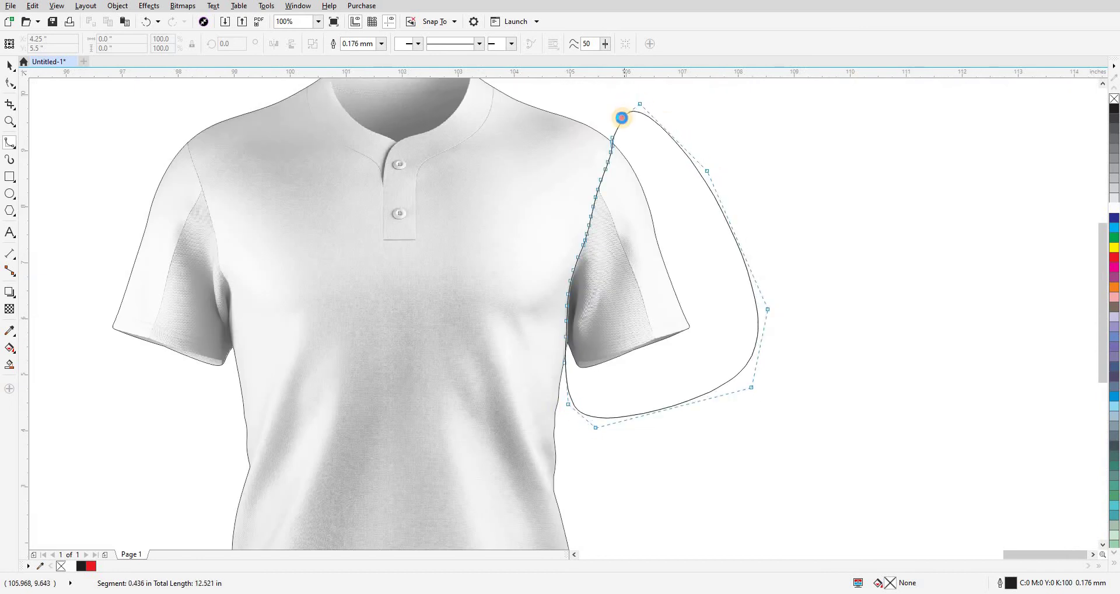
# - Intersect the loop with the shirt outline, then delete the original loop
pyautogui.press('space')
pyautogui.keyDown('shift'); pyautogui.click(458, 82); pyautogui.keyUp('shift')
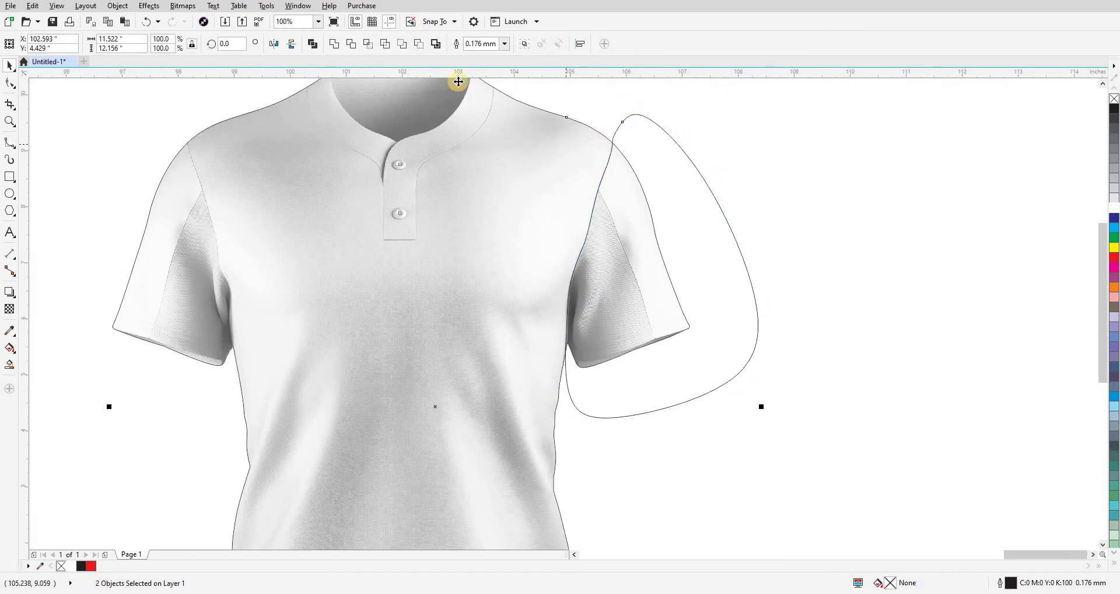
pyautogui.click(369, 44)
pyautogui.click(642, 142)
pyautogui.press('Delete')
# - Test-move the new sleeve panel aside, then undo to return it onto the sleeve
pyautogui.click(622, 257)
pyautogui.moveTo(623, 257); pyautogui.dragTo(857, 249)
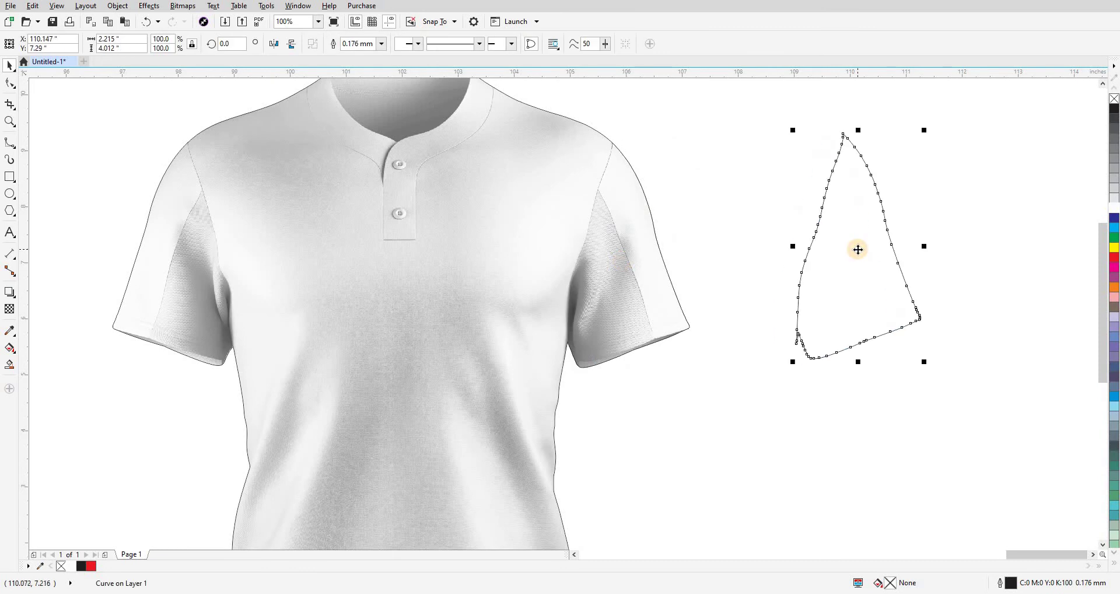
pyautogui.hotkey('ctrl', 'z')
pyautogui.press('Escape')
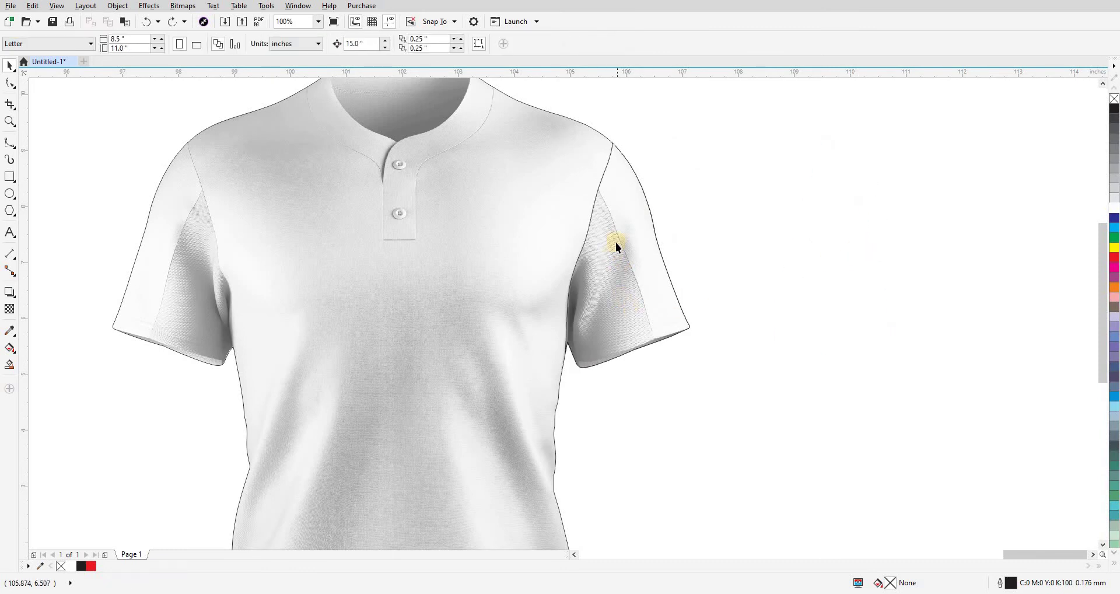
pyautogui.scroll(2, 616, 241)
pyautogui.scroll(-1, 648, 288)
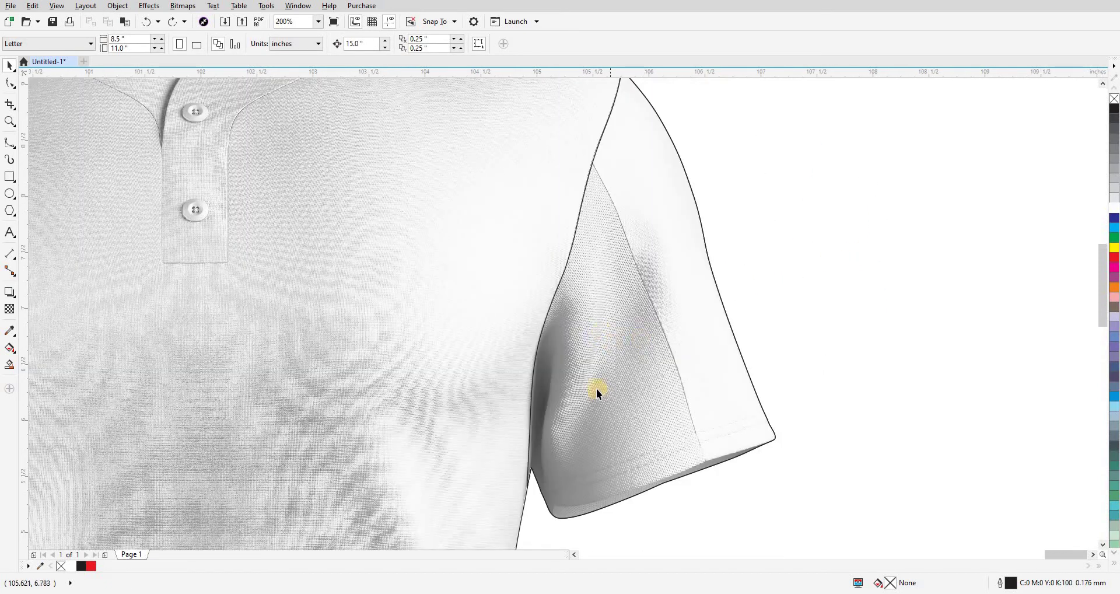
pyautogui.scroll(1, 596, 389)
pyautogui.scroll(-2, 664, 317)
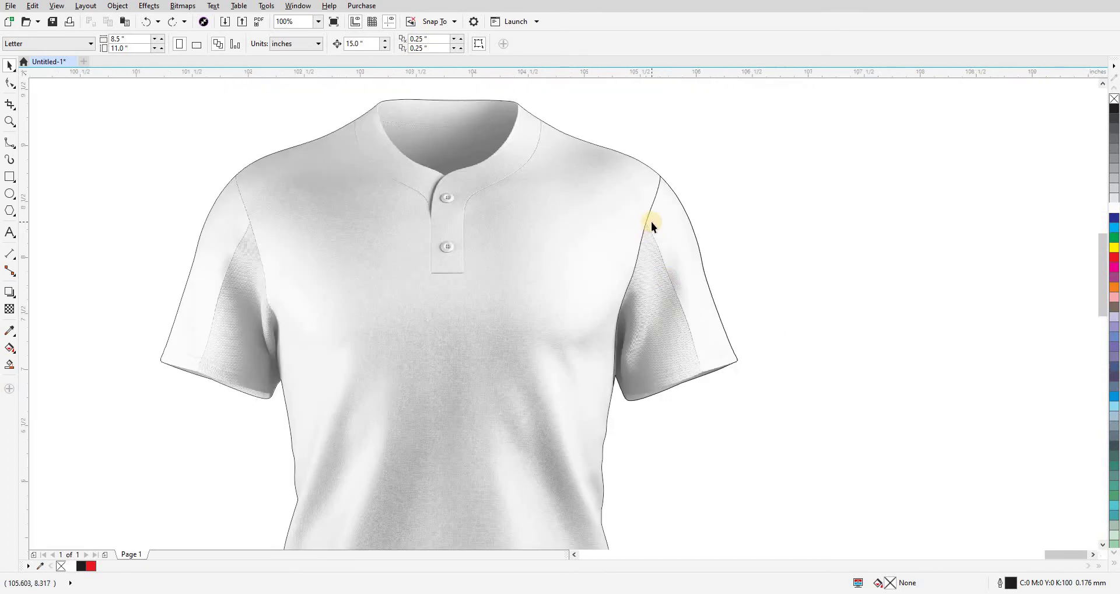
pyautogui.scroll(1, 651, 222)
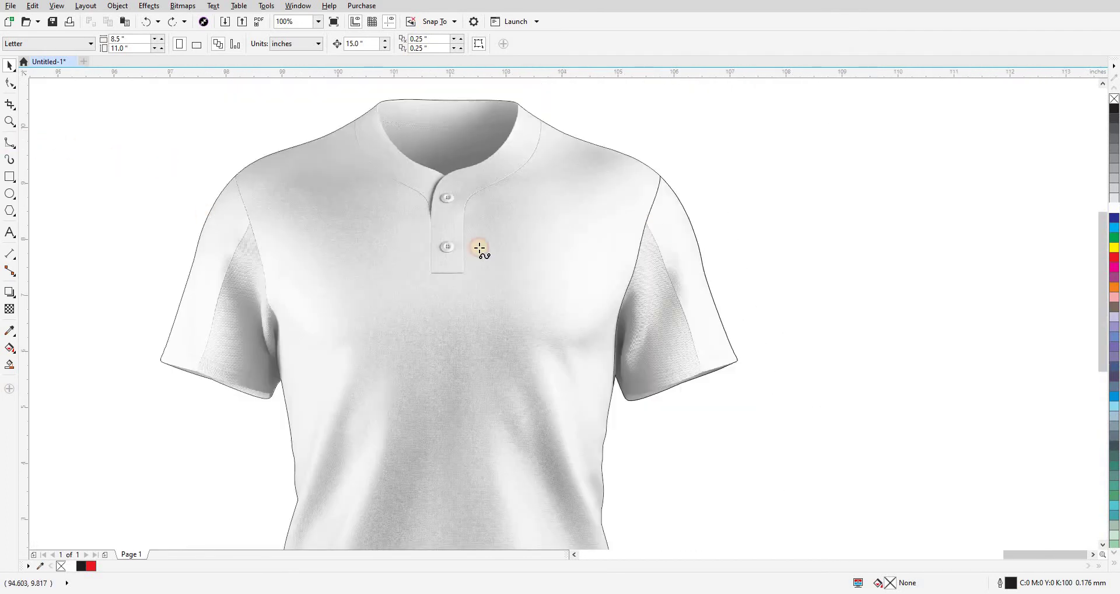
# - Start a new curve at the right sleeve cuff and trace nodes up its seam
pyautogui.click(823, 259)
pyautogui.moveTo(729, 411); pyautogui.dragTo(707, 380)
pyautogui.scroll(1, 708, 408)
pyautogui.scroll(1, 717, 455)
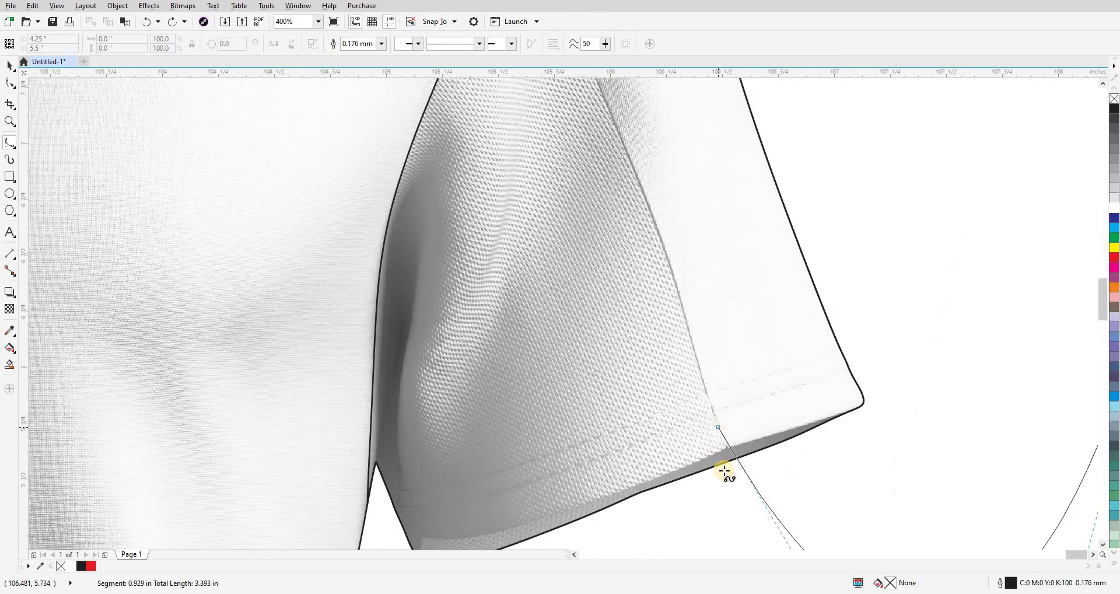
pyautogui.moveTo(725, 471); pyautogui.dragTo(738, 478)
pyautogui.click(734, 471)
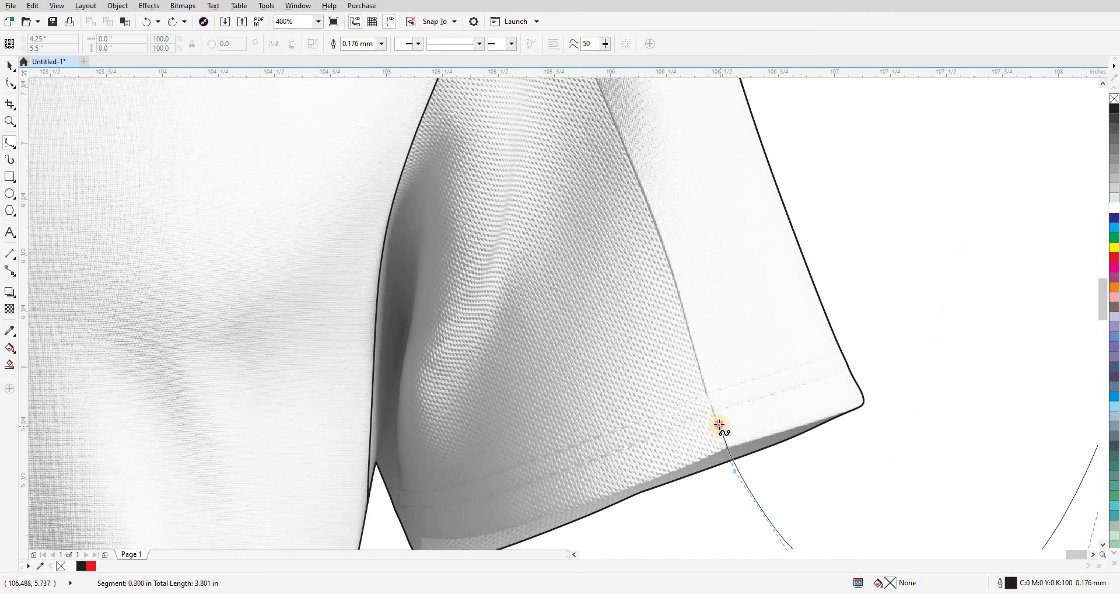
pyautogui.click(719, 426)
pyautogui.click(700, 374)
pyautogui.click(676, 285)
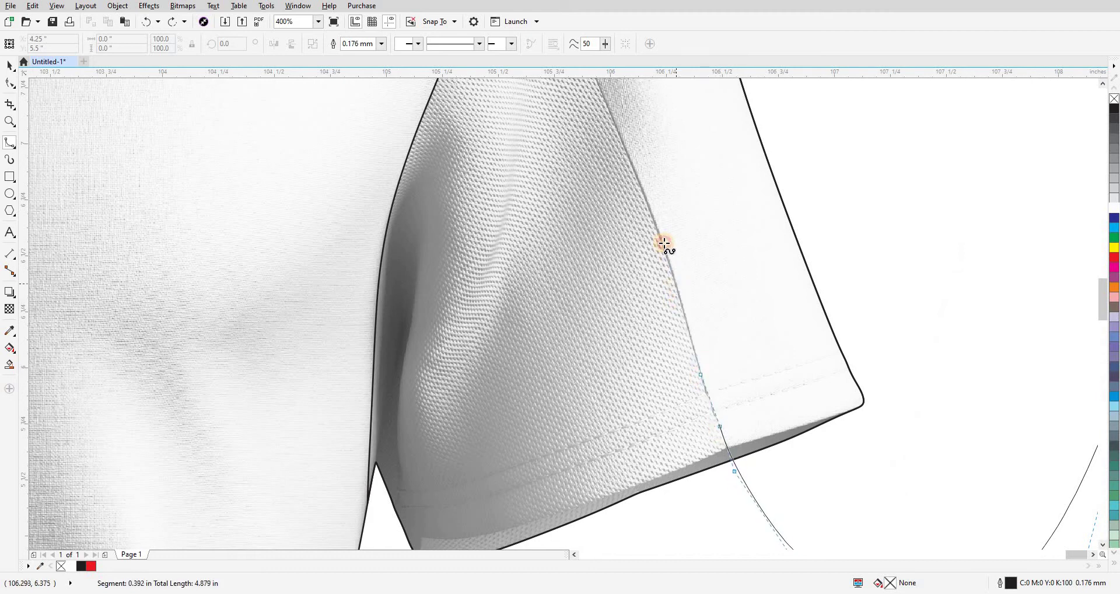
# - Continue tracing the right sleeve seam up to the shoulder
pyautogui.scroll(2, 652, 179)
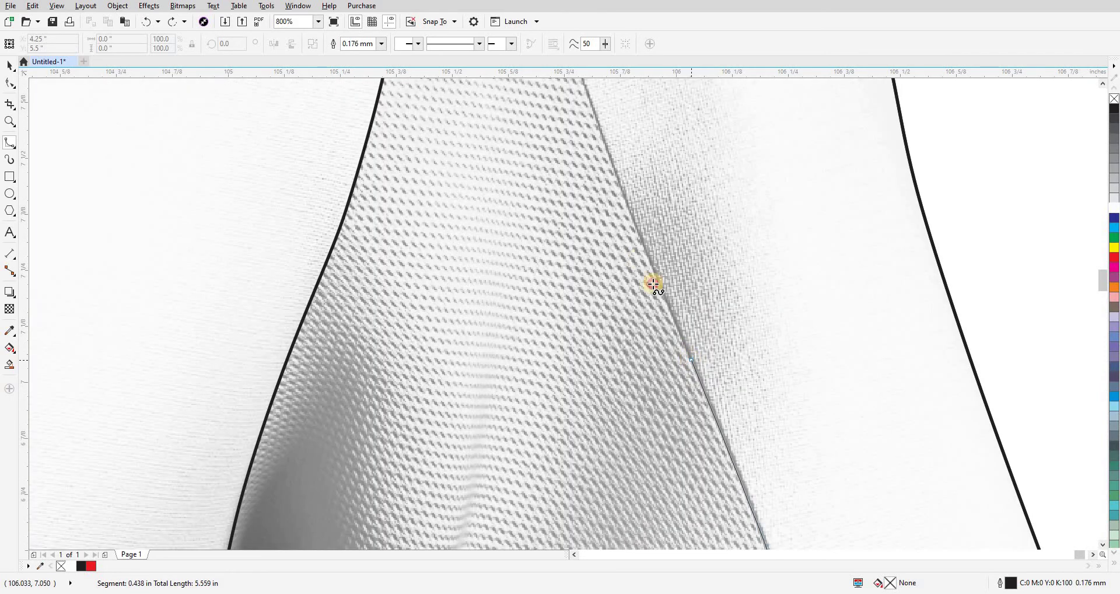
pyautogui.click(632, 224)
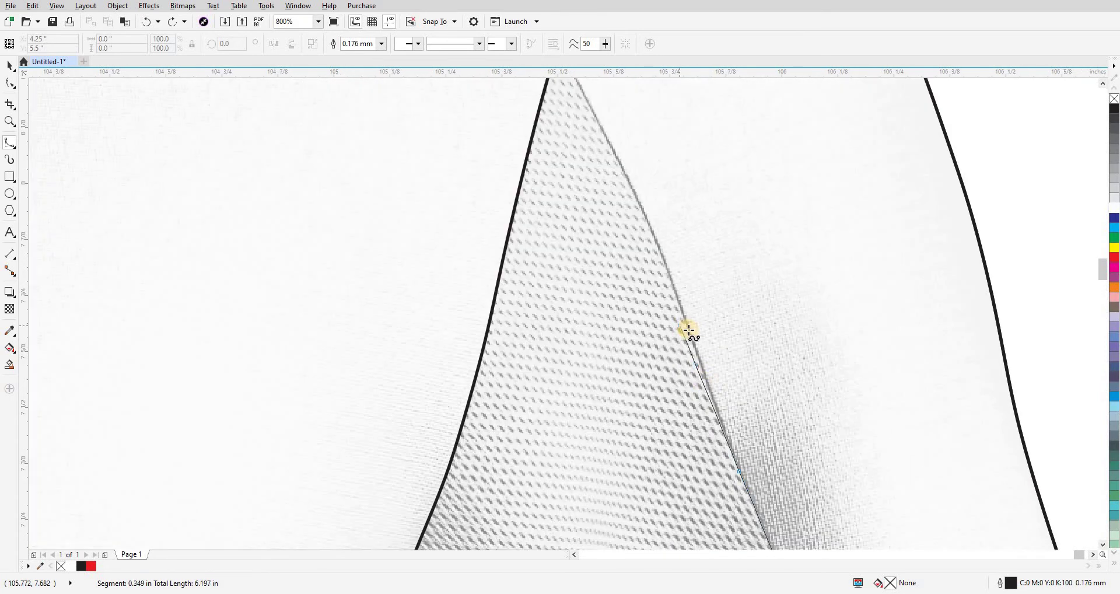
pyautogui.click(689, 333)
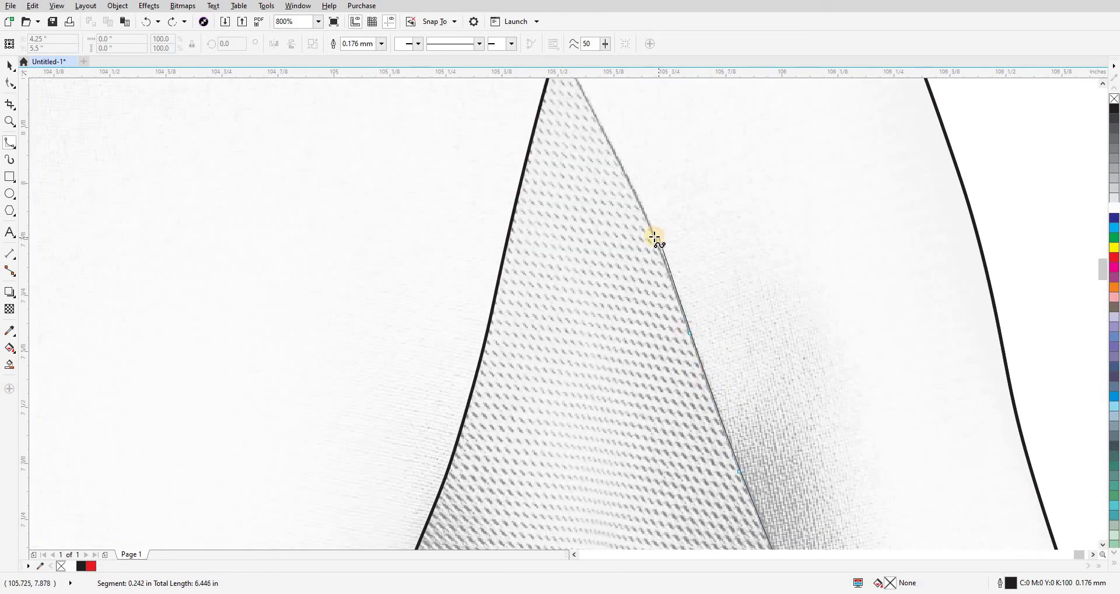
pyautogui.click(654, 238)
pyautogui.click(652, 331)
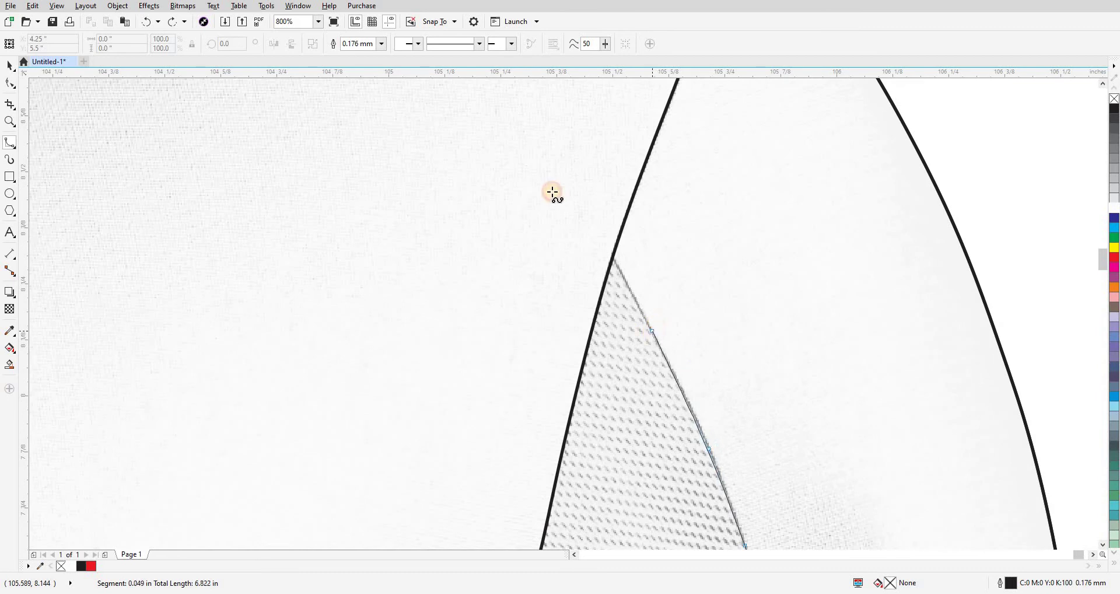
pyautogui.doubleClick(578, 197)
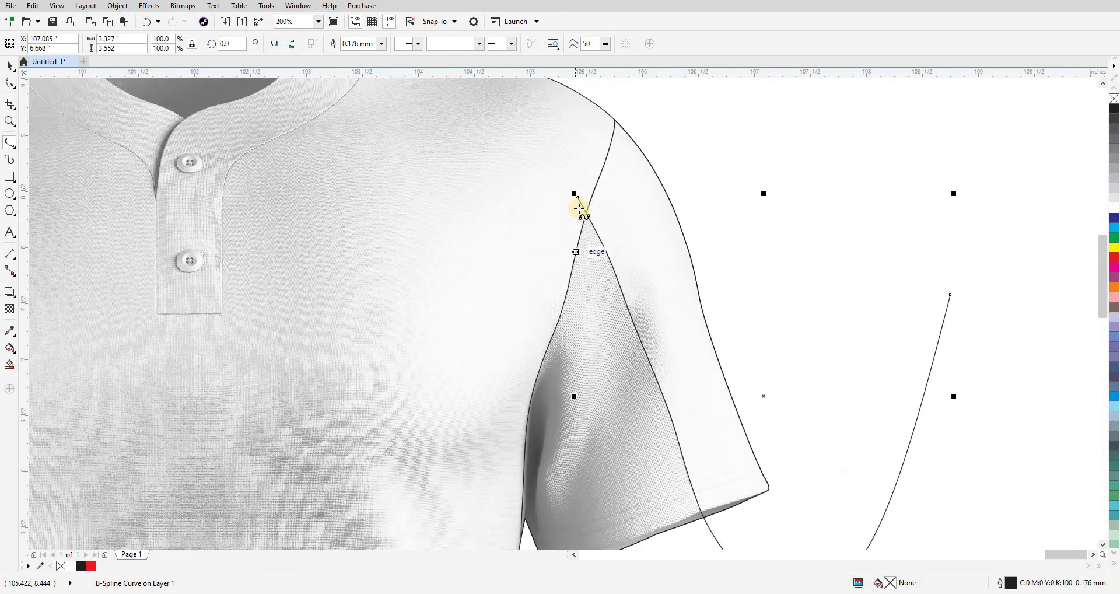
pyautogui.scroll(-2, 577, 197)
pyautogui.scroll(3, 578, 170)
# - Loop the curve around outside the sleeve, close it, select it with the sleeve, and pull the strip aside
pyautogui.click(563, 271)
pyautogui.click(603, 204)
pyautogui.click(714, 198)
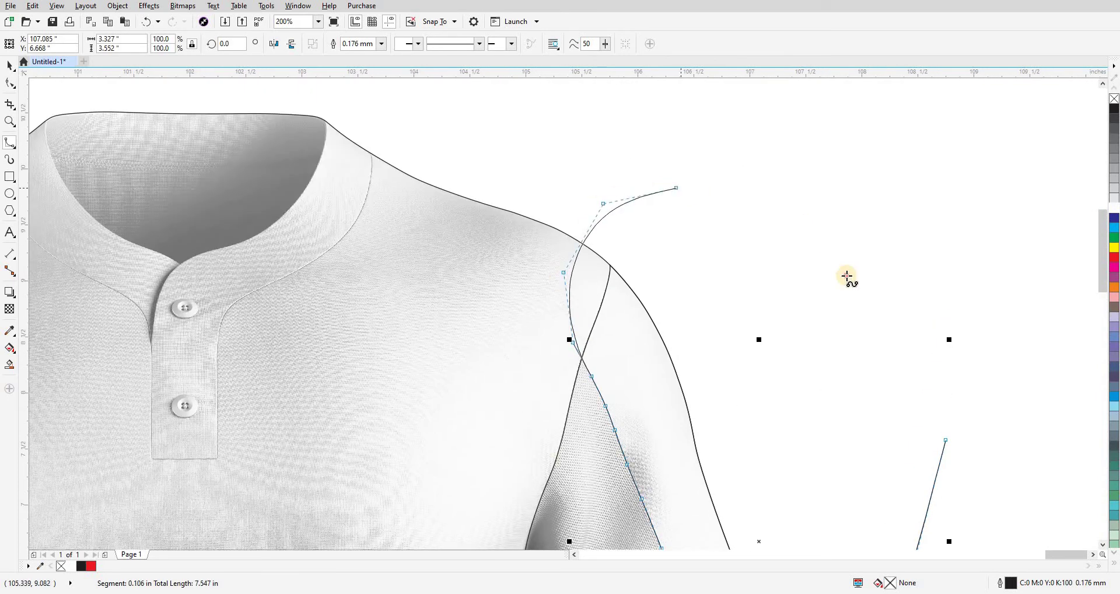
pyautogui.click(846, 274)
pyautogui.click(945, 439)
pyautogui.doubleClick(791, 286)
pyautogui.scroll(-2, 764, 292)
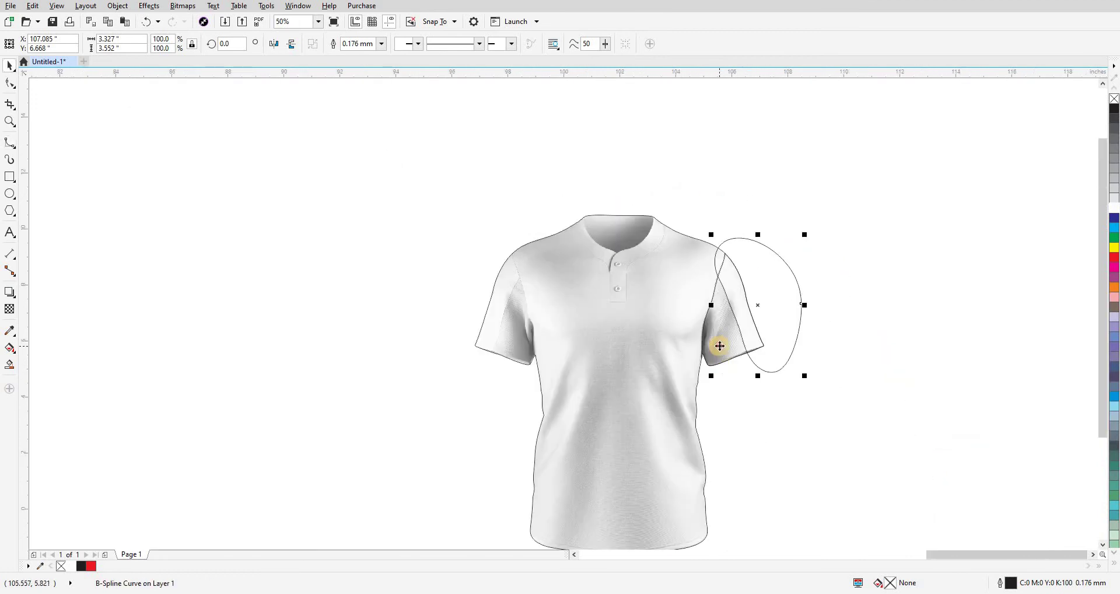
pyautogui.keyDown('shift'); pyautogui.click(719, 345); pyautogui.keyUp('shift')
pyautogui.moveTo(734, 284); pyautogui.dragTo(830, 252)
# - Undo the sleeve strip move and zoom in on the left sleeve
pyautogui.hotkey('ctrl', 'z')
pyautogui.scroll(2, 725, 348)
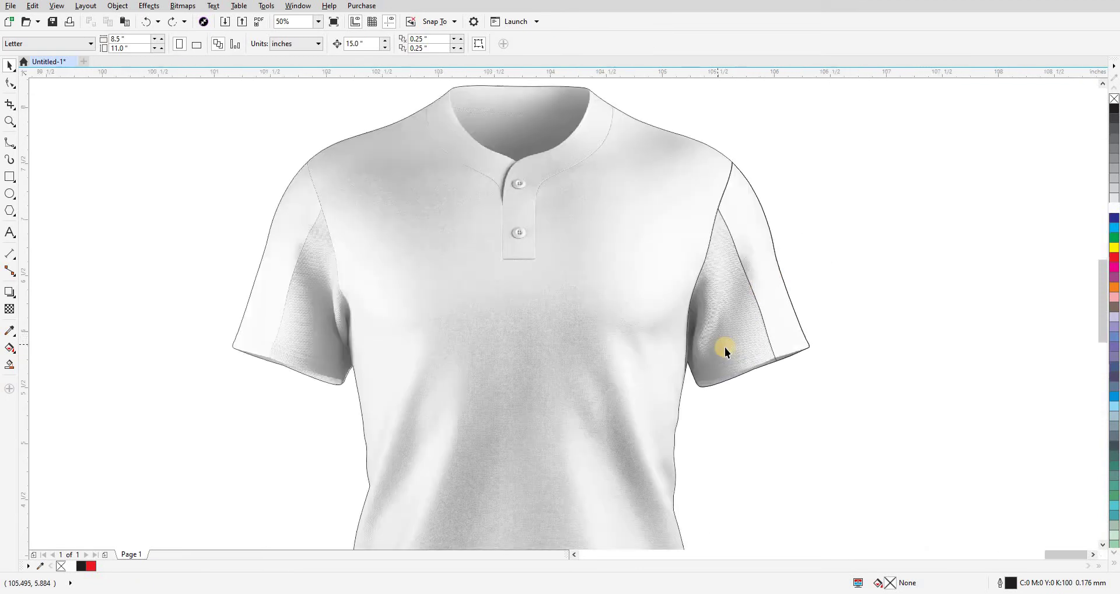
pyautogui.scroll(2, 778, 373)
pyautogui.scroll(2, 704, 257)
pyautogui.scroll(-4, 704, 257)
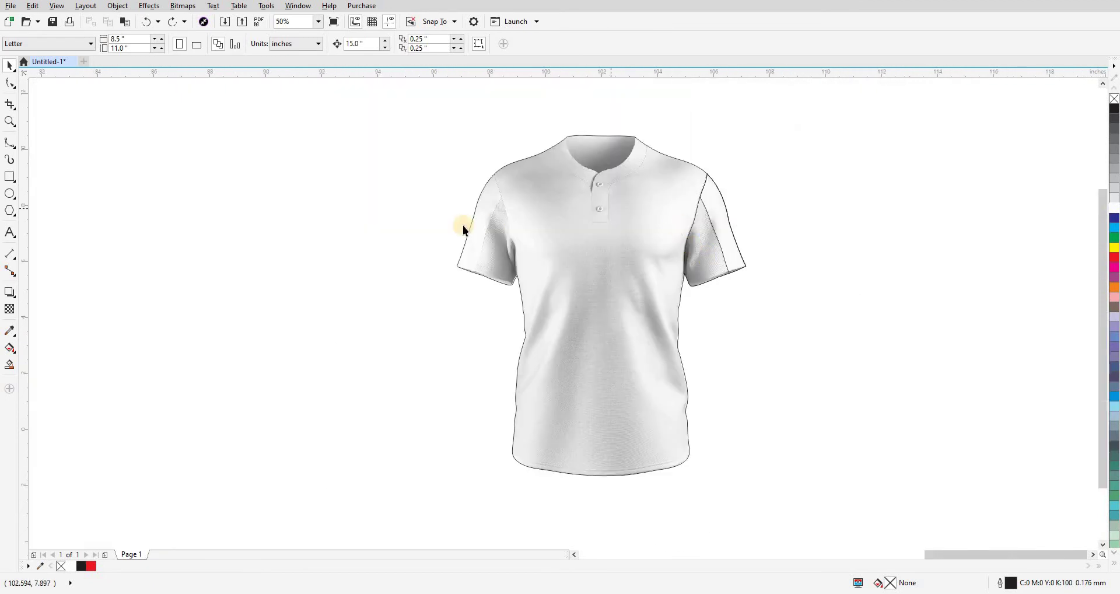
pyautogui.scroll(2, 523, 175)
pyautogui.scroll(1, 512, 165)
pyautogui.scroll(1, 514, 161)
pyautogui.scroll(1, 514, 161)
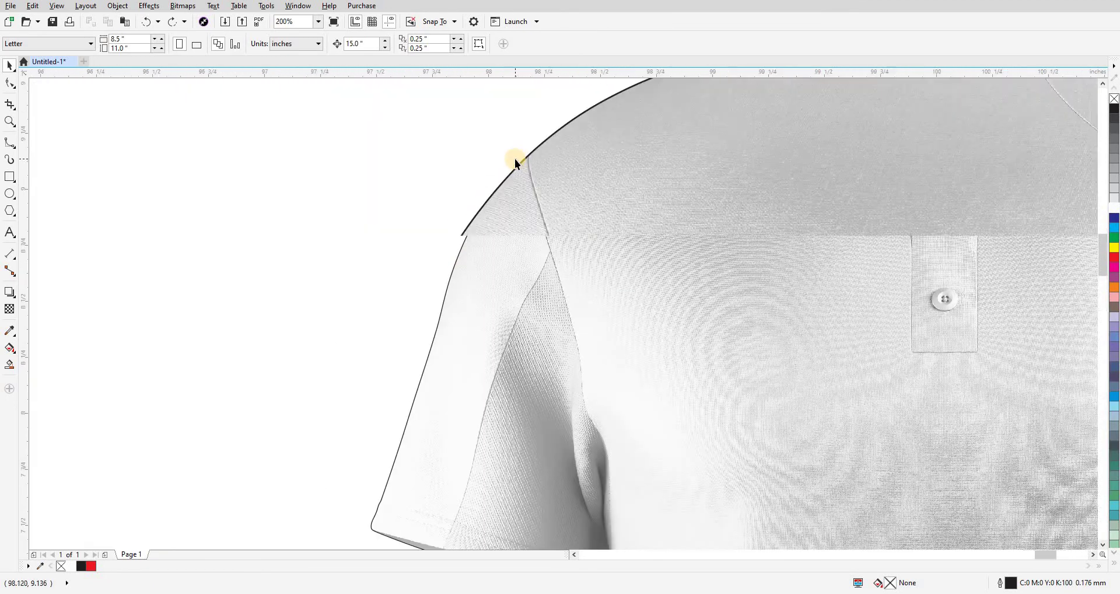
pyautogui.scroll(1, 514, 158)
# - Start a curve above the left sleeve and trace nodes down its seam from the shoulder
pyautogui.press('F5')
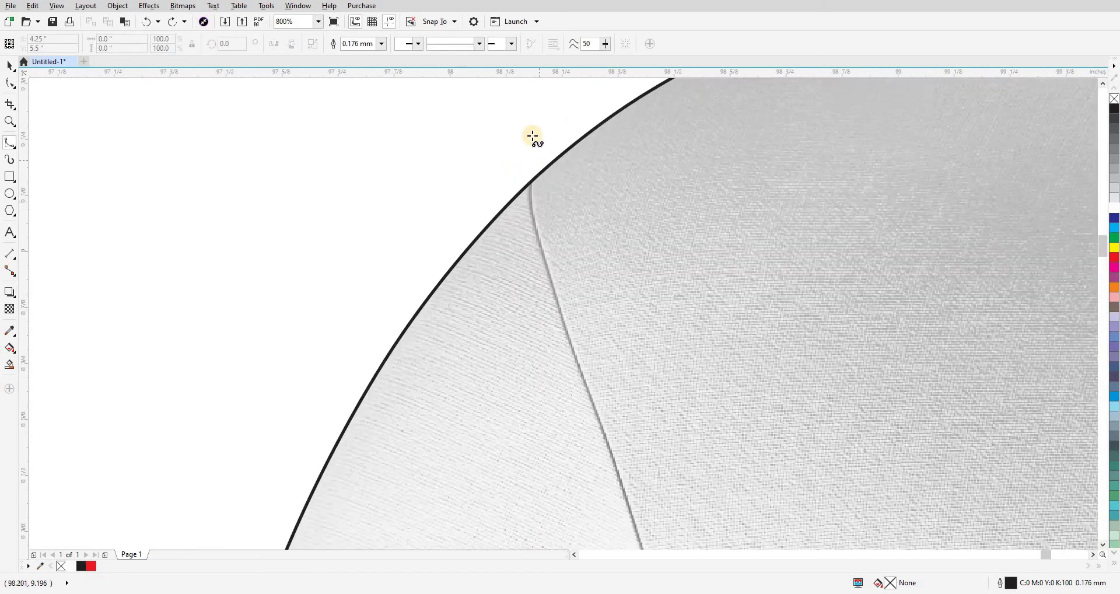
pyautogui.click(529, 133)
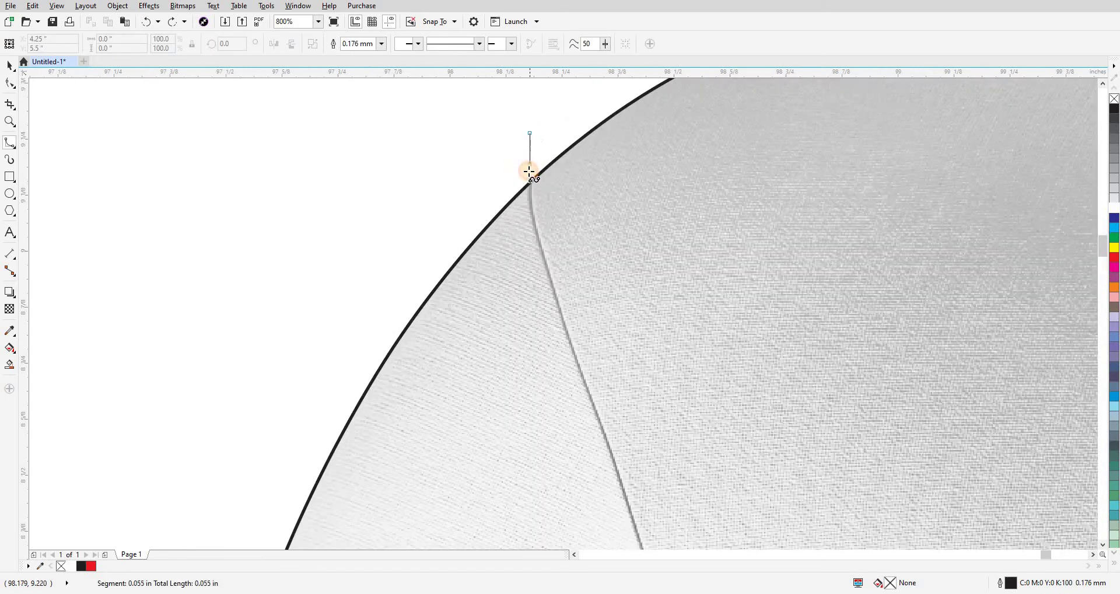
pyautogui.click(530, 210)
pyautogui.click(577, 359)
pyautogui.scroll(-3, 548, 292)
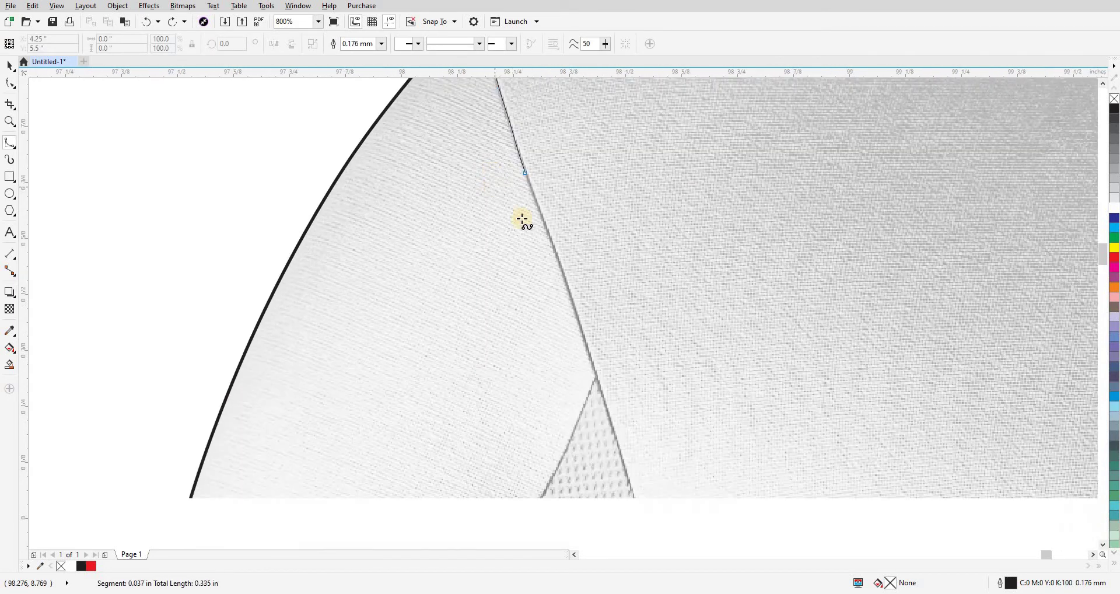
pyautogui.click(556, 249)
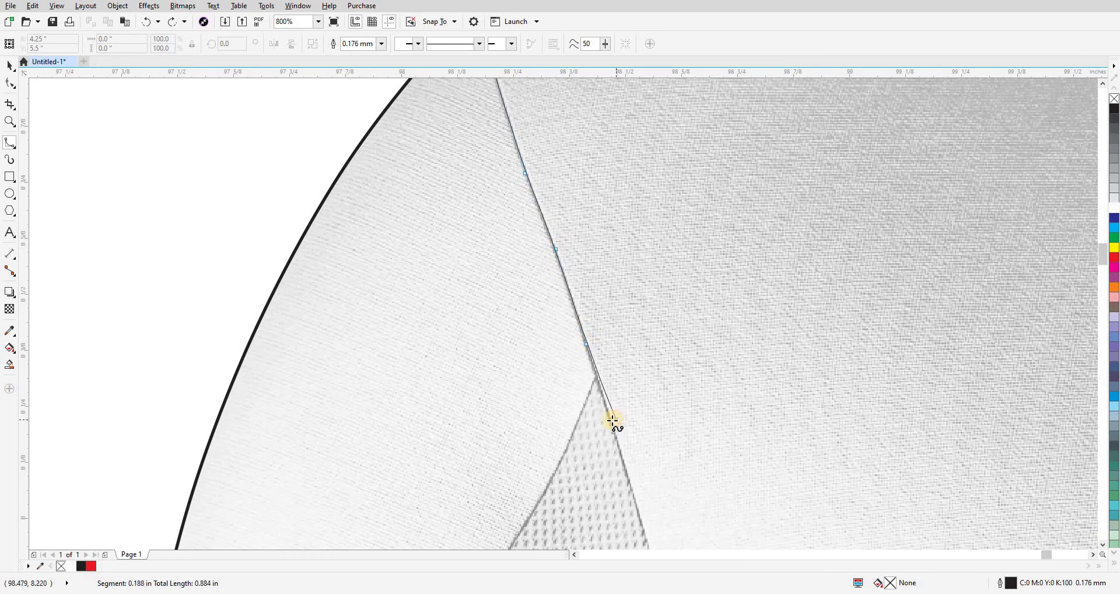
pyautogui.scroll(-5, 549, 211)
pyautogui.click(571, 232)
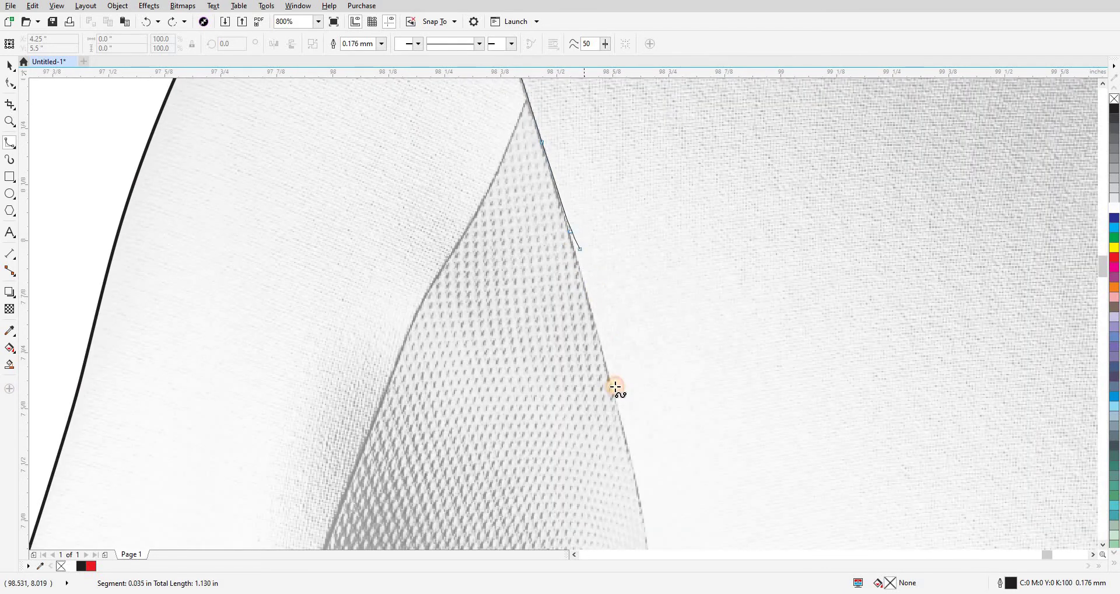
pyautogui.click(612, 381)
pyautogui.click(632, 470)
pyautogui.scroll(-4, 607, 292)
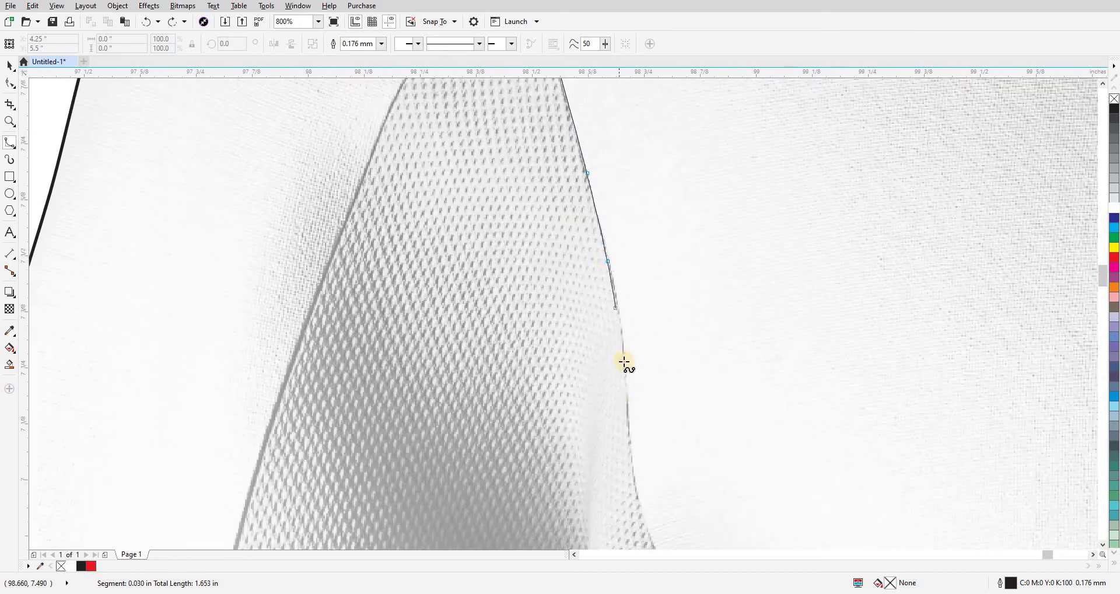
pyautogui.click(629, 429)
pyautogui.scroll(-5, 568, 237)
# - Trace the seam around the armpit and down the underarm to below the sleeve hem
pyautogui.click(558, 211)
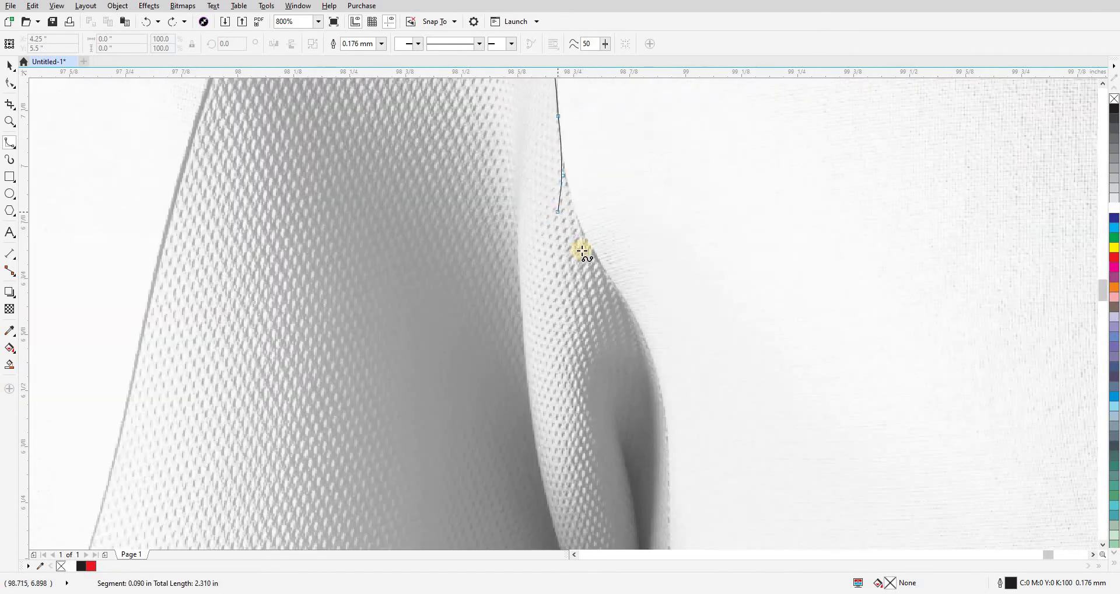
pyautogui.click(580, 228)
pyautogui.click(628, 315)
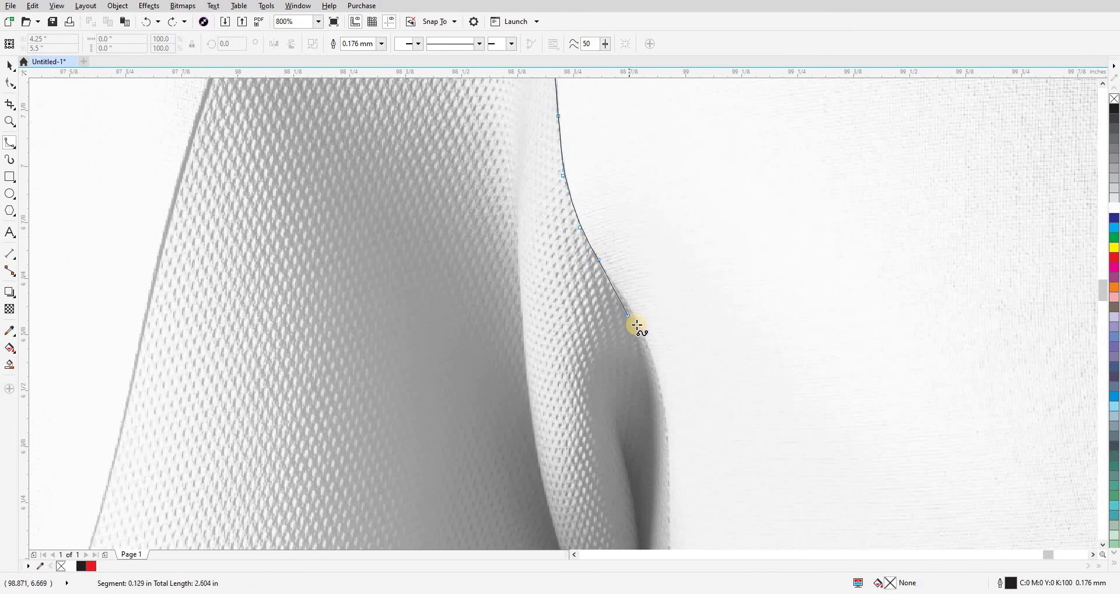
pyautogui.click(658, 372)
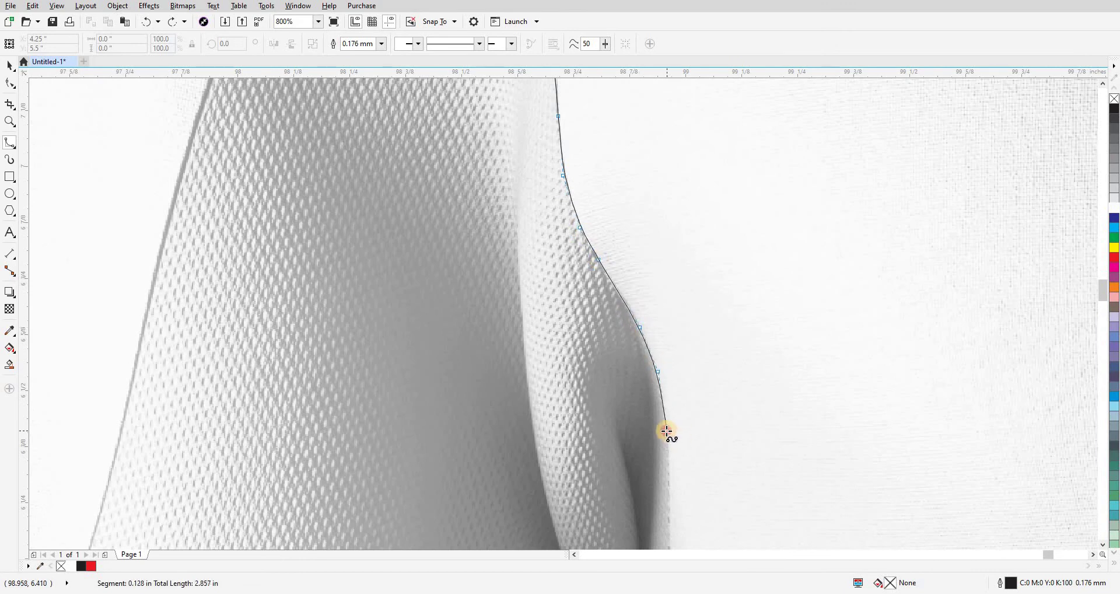
pyautogui.scroll(-5, 660, 176)
pyautogui.click(662, 175)
pyautogui.click(665, 248)
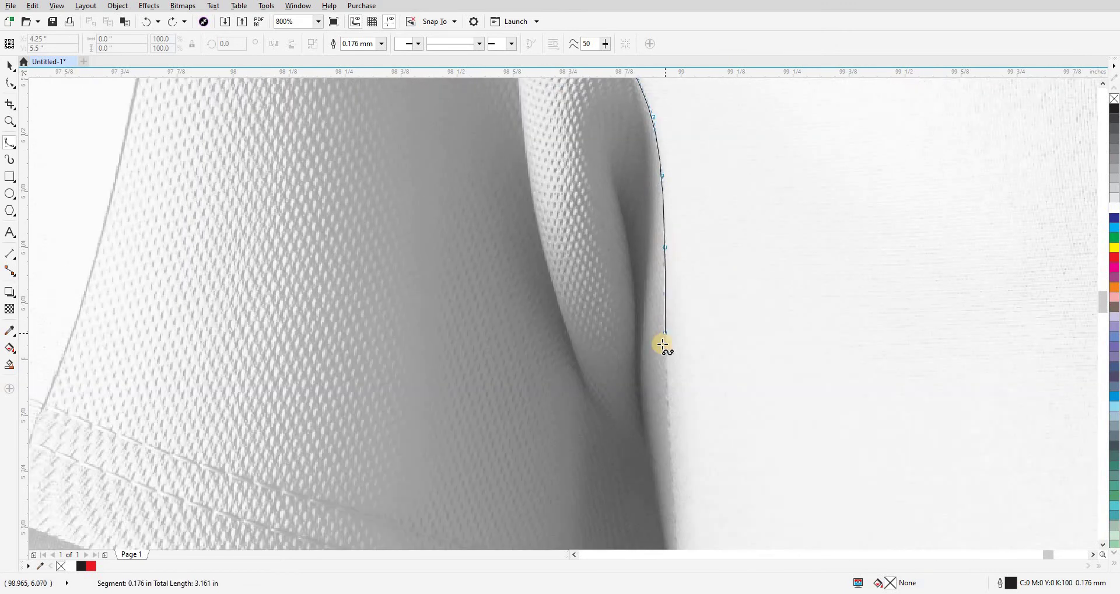
pyautogui.click(669, 458)
pyautogui.scroll(-5, 645, 325)
pyautogui.click(644, 313)
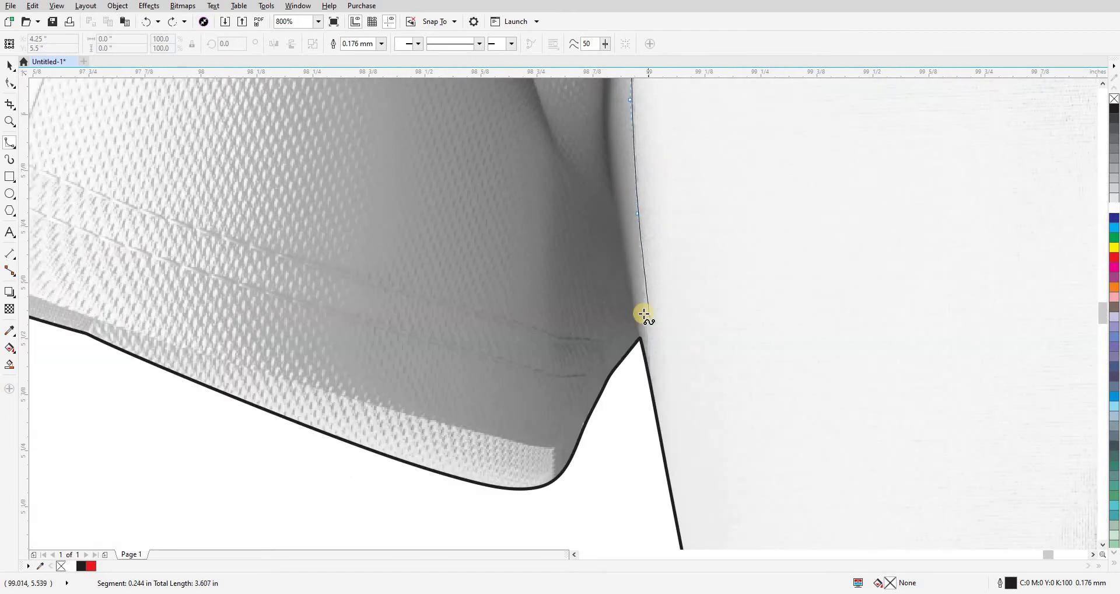
pyautogui.click(659, 490)
pyautogui.scroll(-3, 645, 357)
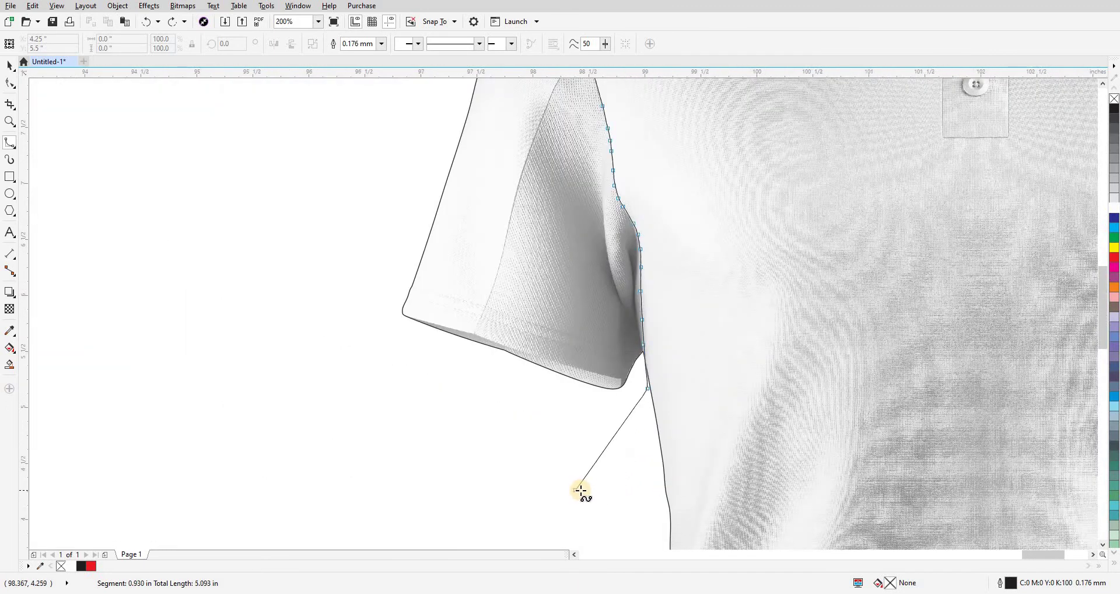
# - Loop the curve outside the sleeve, close it at the start, and select it with the sleeve
pyautogui.click(217, 345)
pyautogui.scroll(5, 262, 292)
pyautogui.click(303, 245)
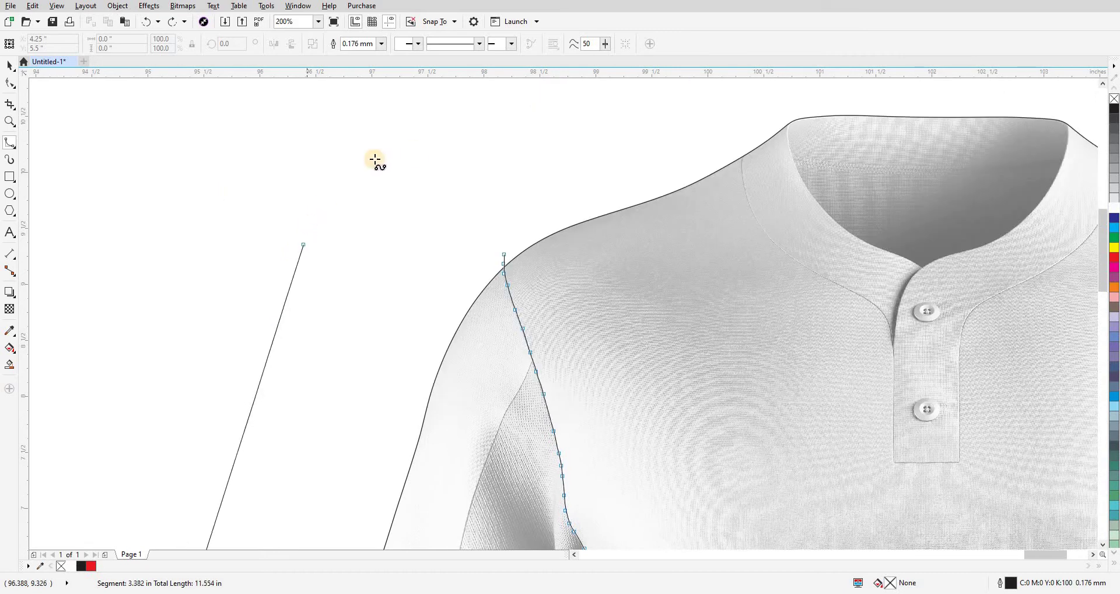
pyautogui.click(422, 142)
pyautogui.scroll(2, 499, 227)
pyautogui.scroll(2, 501, 233)
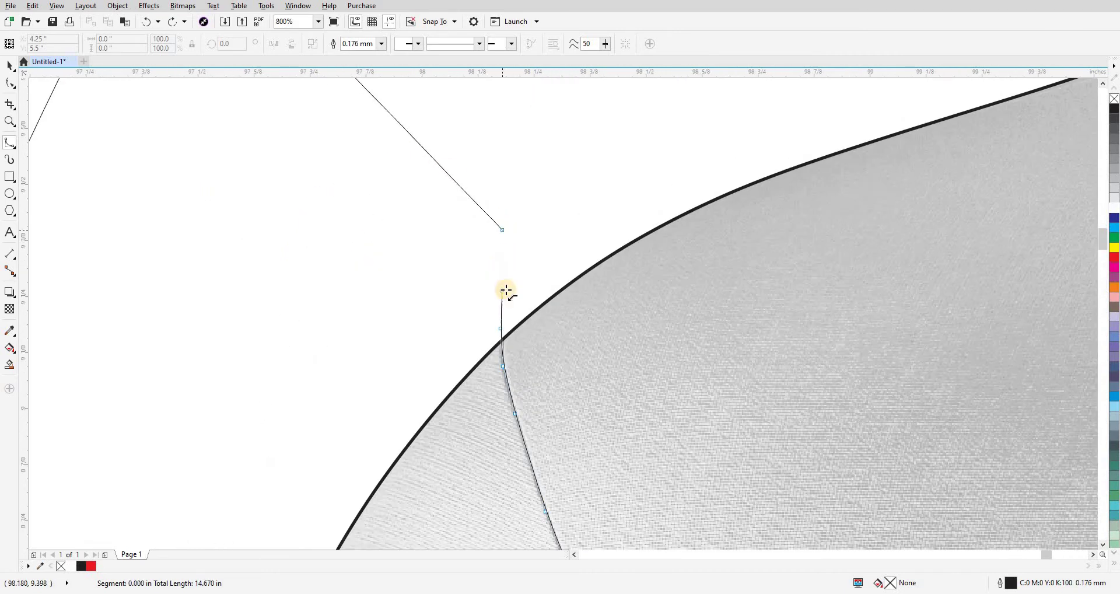
pyautogui.doubleClick(504, 213)
pyautogui.scroll(-4, 504, 214)
pyautogui.keyDown('shift'); pyautogui.click(538, 248); pyautogui.keyUp('shift')
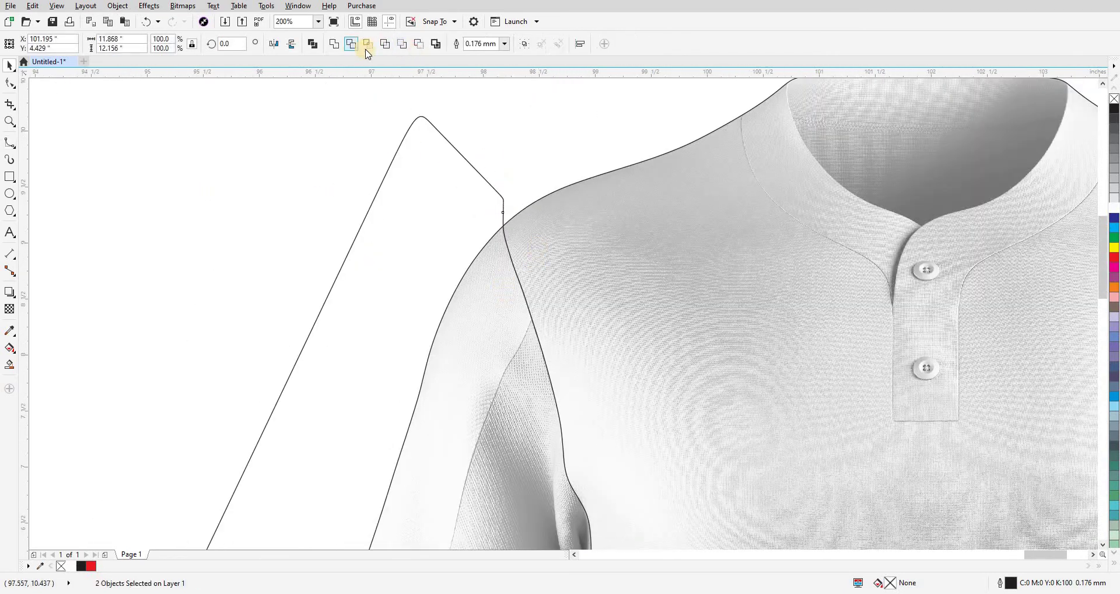
pyautogui.press('Escape')
pyautogui.scroll(-6, 486, 237)
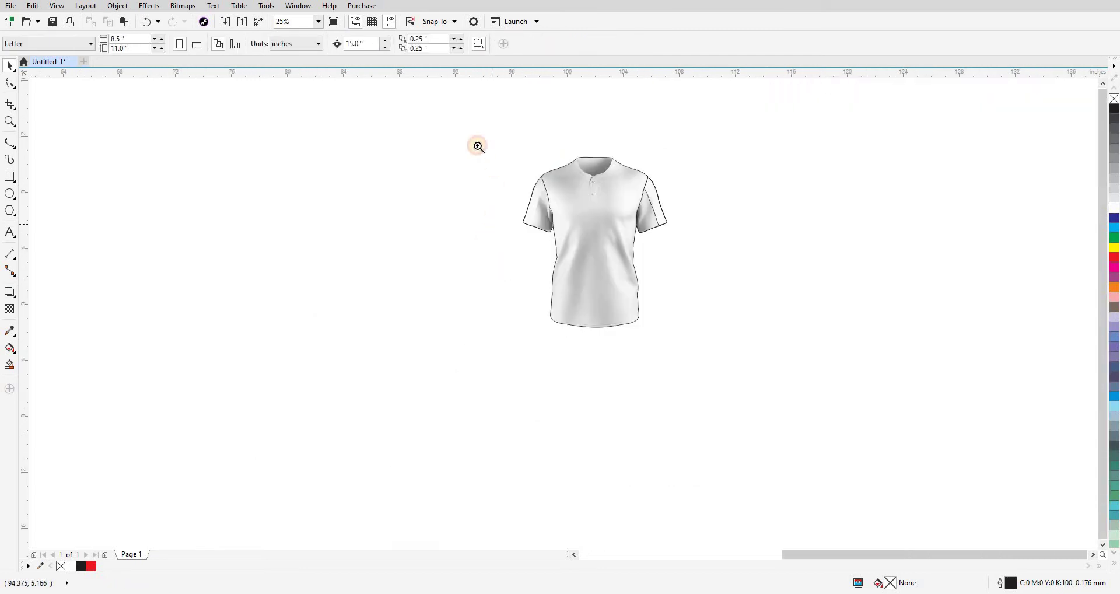
# - Zoom in on the left sleeve and start a curve tracing up its front panel edge from the cuff
pyautogui.press('z')
pyautogui.moveTo(494, 156); pyautogui.dragTo(737, 380)
pyautogui.scroll(2, 474, 370)
pyautogui.scroll(2, 484, 285)
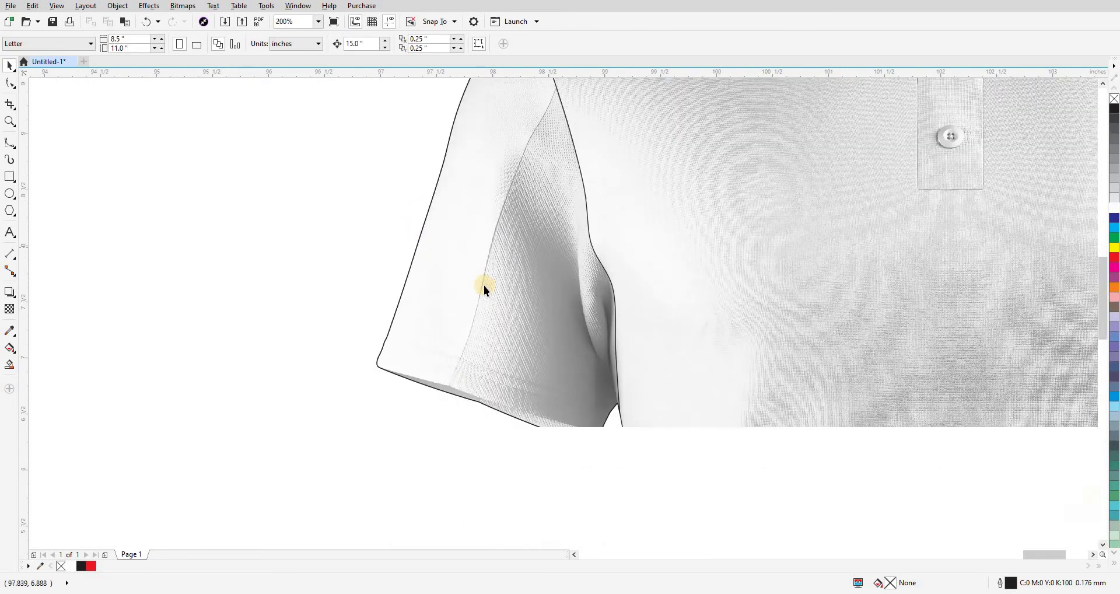
pyautogui.press('F5')
pyautogui.click(407, 482)
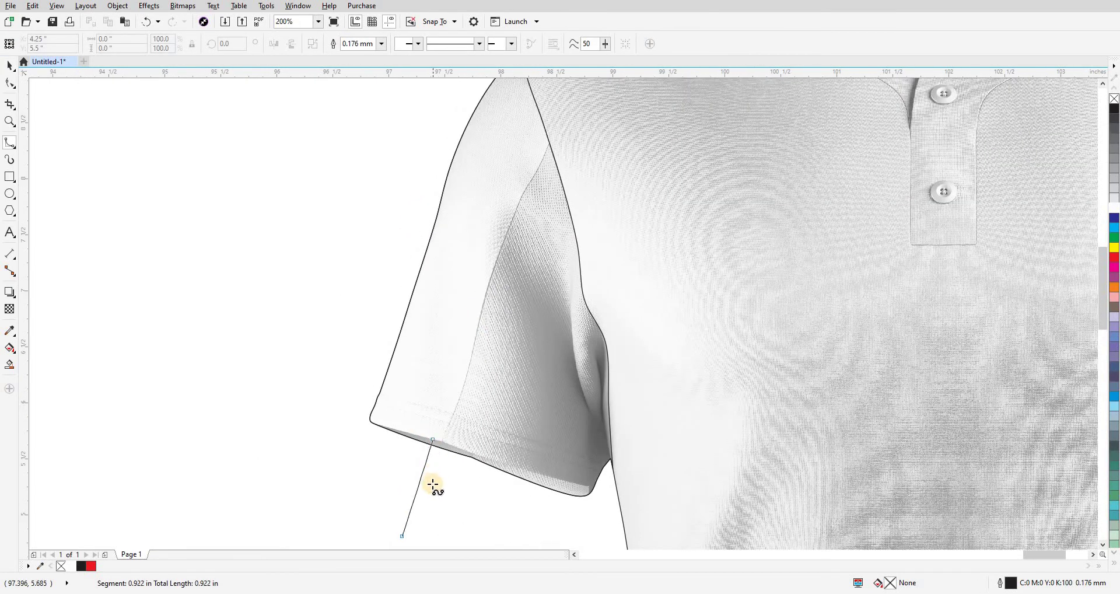
pyautogui.scroll(1, 432, 477)
pyautogui.click(433, 471)
pyautogui.click(444, 436)
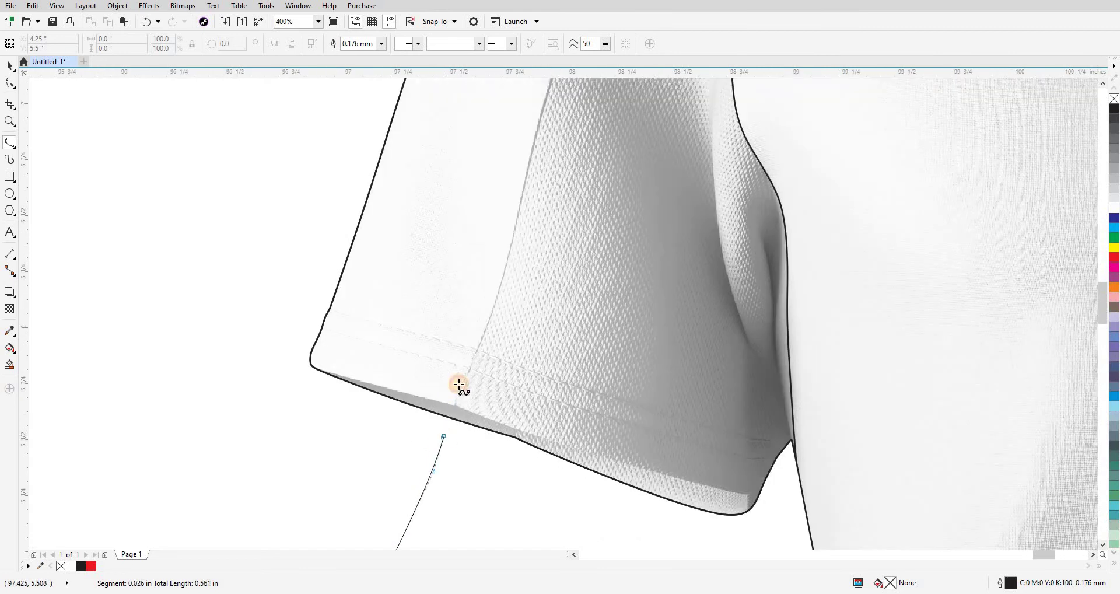
pyautogui.click(460, 390)
pyautogui.click(486, 327)
pyautogui.click(501, 259)
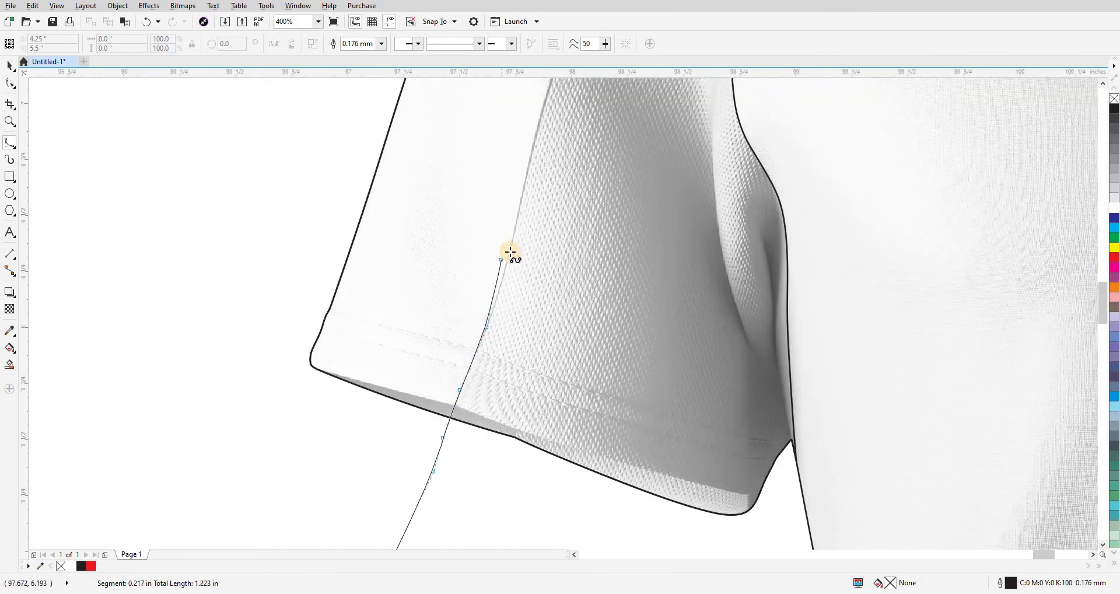
pyautogui.scroll(1, 537, 143)
# - Add nodes along the sleeve panel edge up past the top of the seam
pyautogui.click(437, 404)
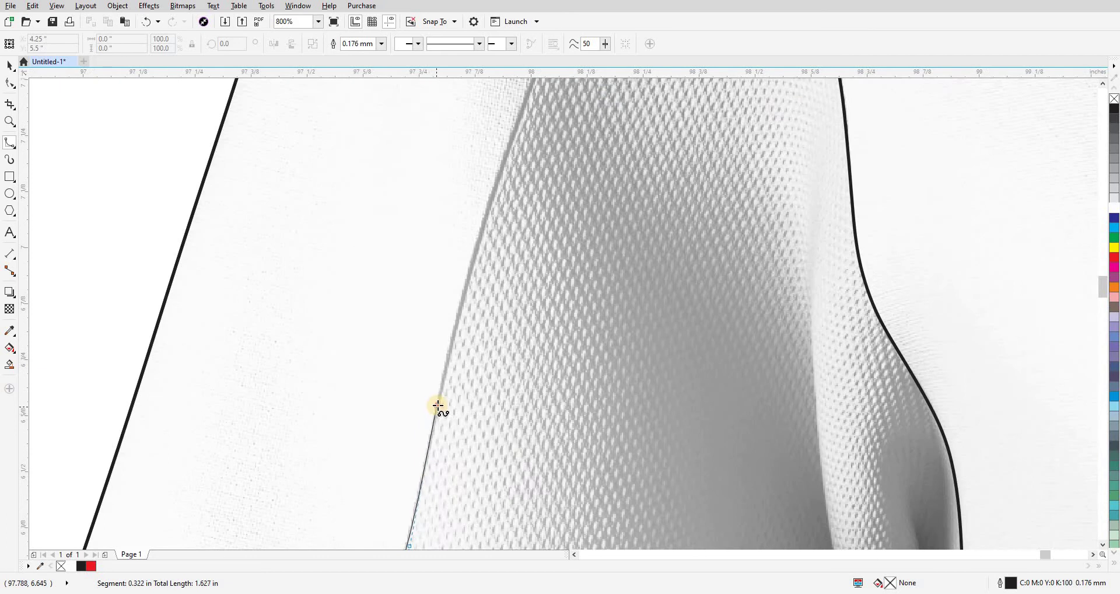
pyautogui.click(474, 223)
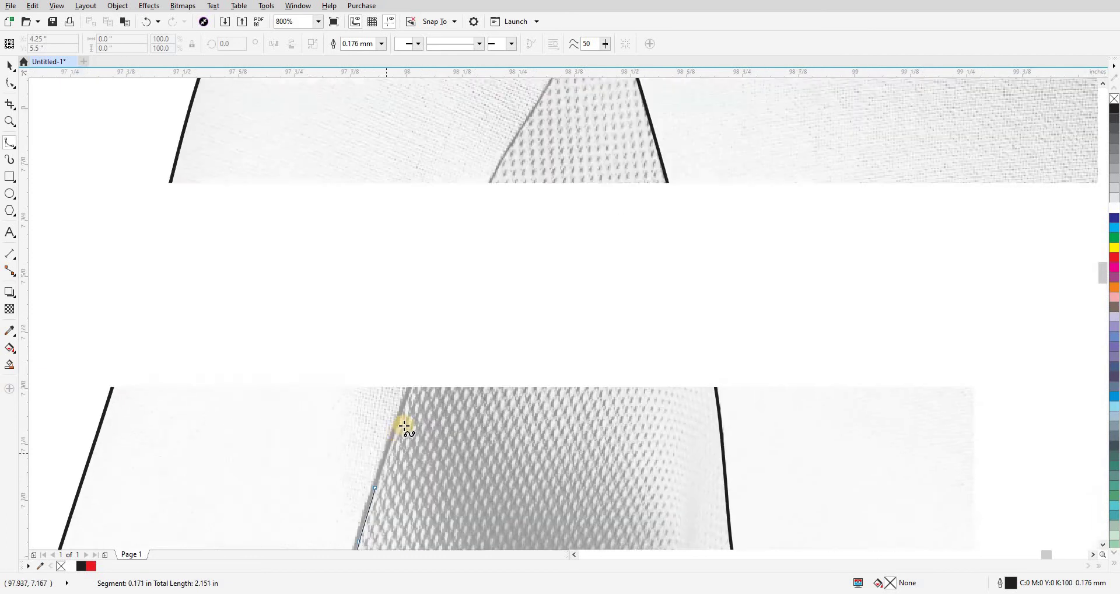
pyautogui.click(401, 415)
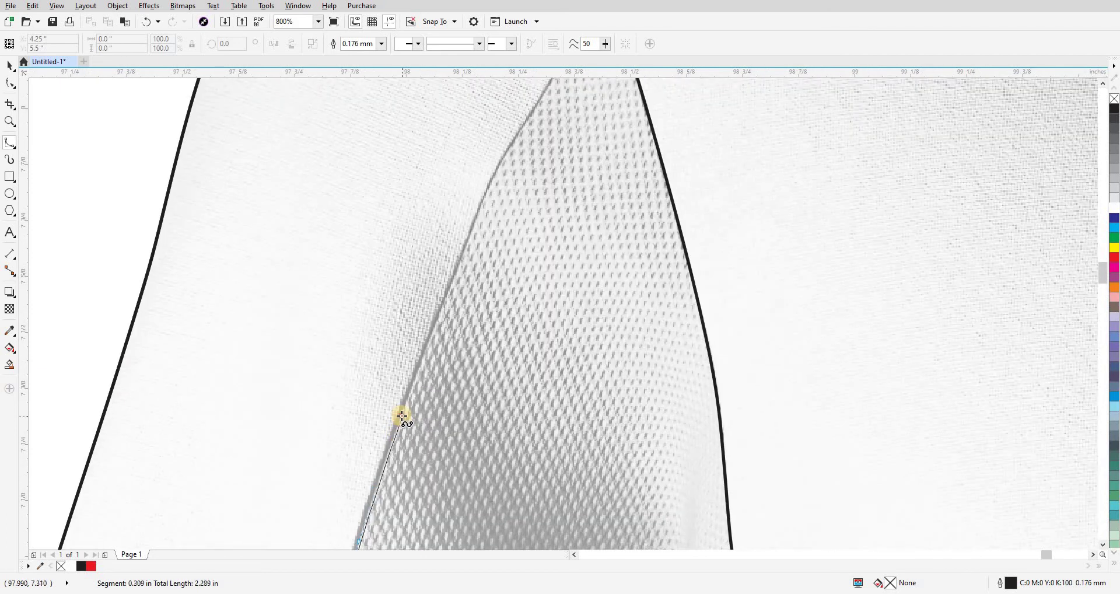
pyautogui.click(476, 276)
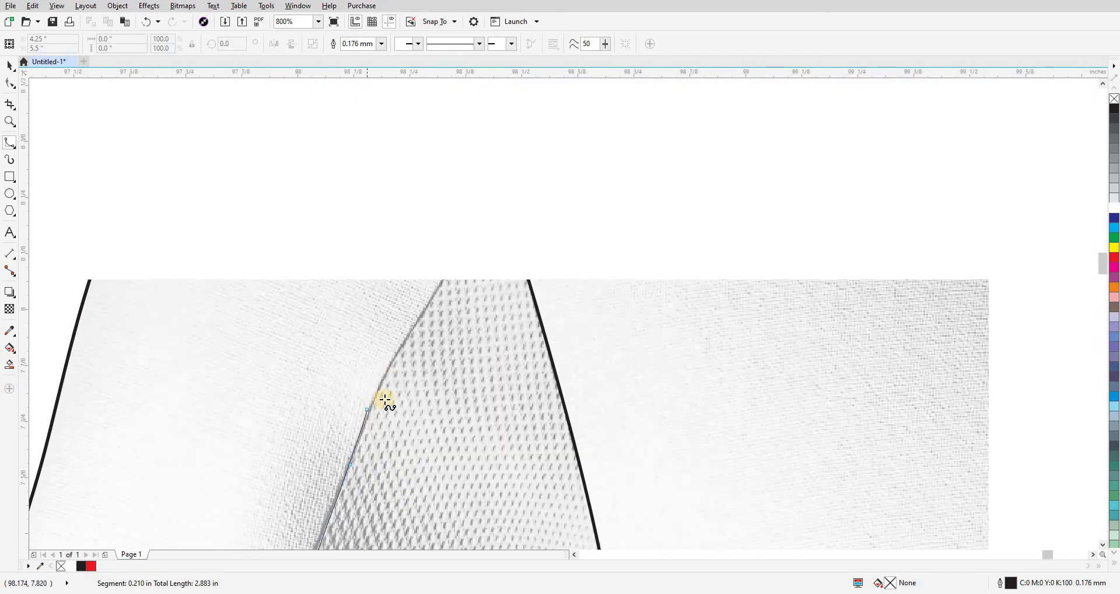
pyautogui.click(381, 386)
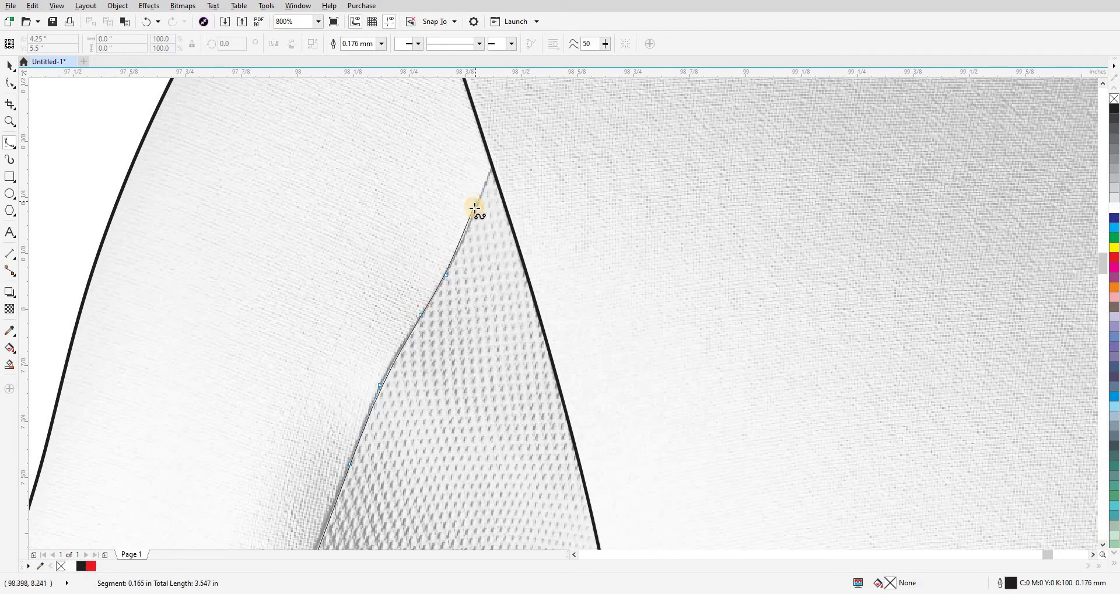
pyautogui.click(511, 128)
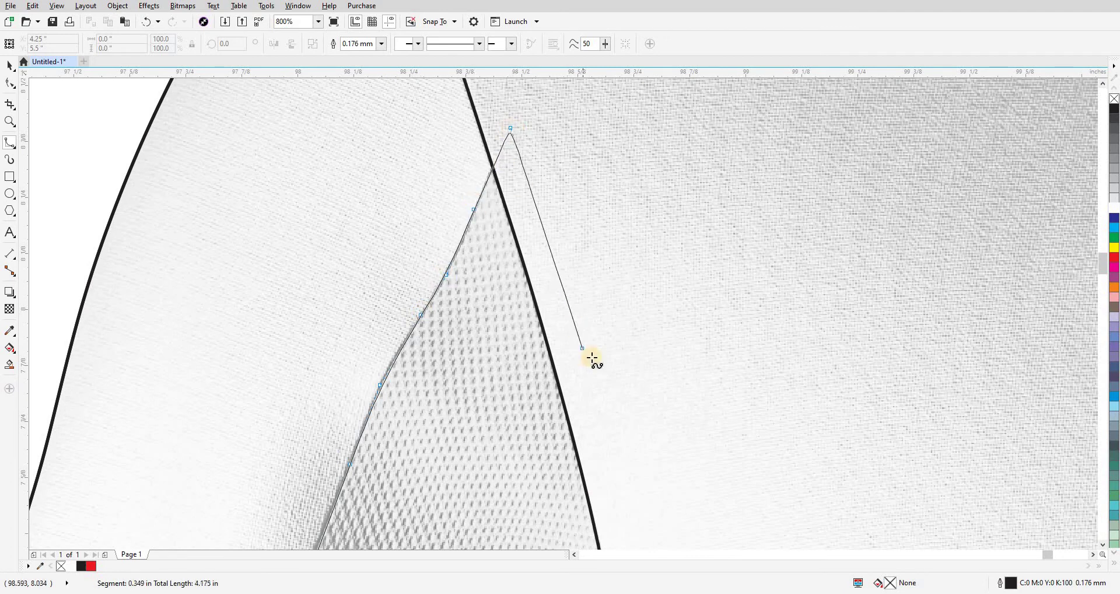
pyautogui.scroll(-3, 592, 357)
pyautogui.scroll(-2, 546, 168)
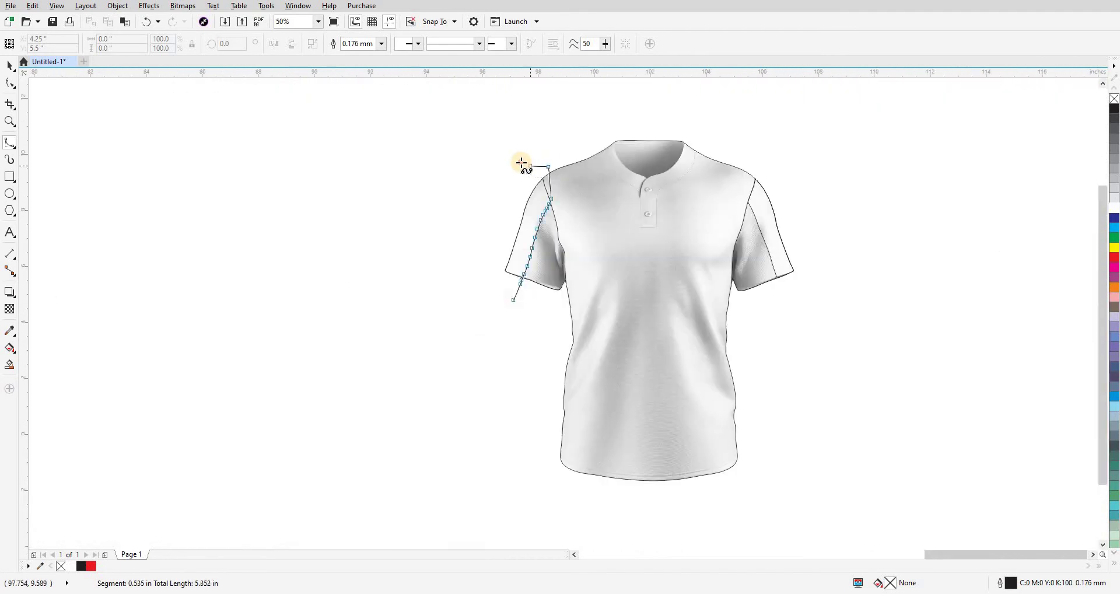
pyautogui.moveTo(479, 341); pyautogui.dragTo(508, 318)
# - Close the shape and Intersect it with the shirt outline to keep the sleeve panel
pyautogui.click(514, 300)
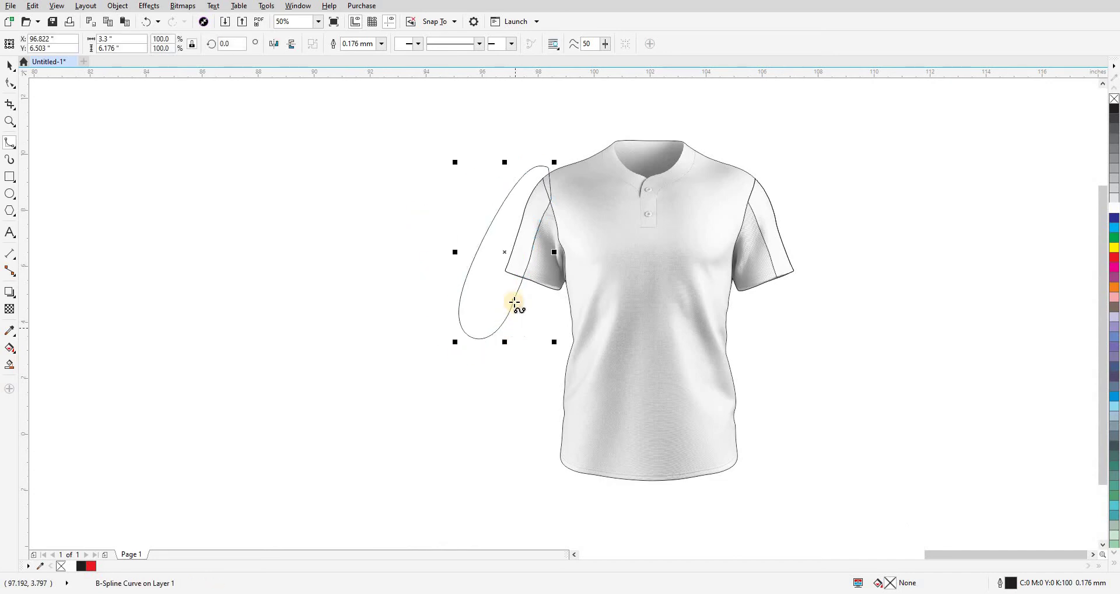
pyautogui.scroll(1, 526, 237)
pyautogui.press('space')
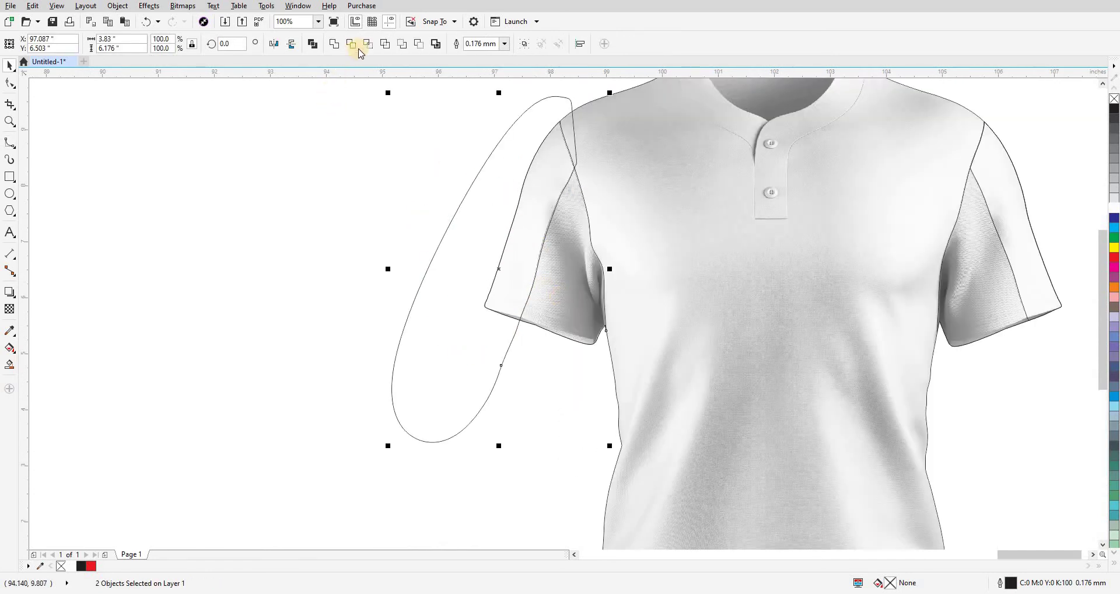
pyautogui.click(366, 50)
pyautogui.click(445, 334)
# - Zoom in and out around the shirt to check the traced seam lines
pyautogui.scroll(-1, 403, 315)
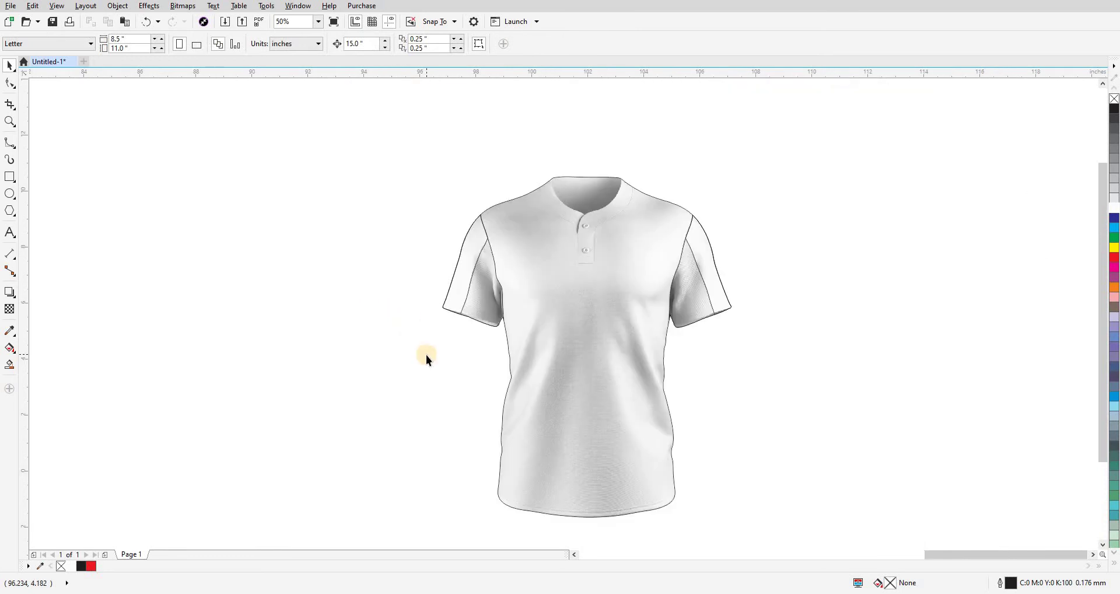
pyautogui.scroll(2, 554, 179)
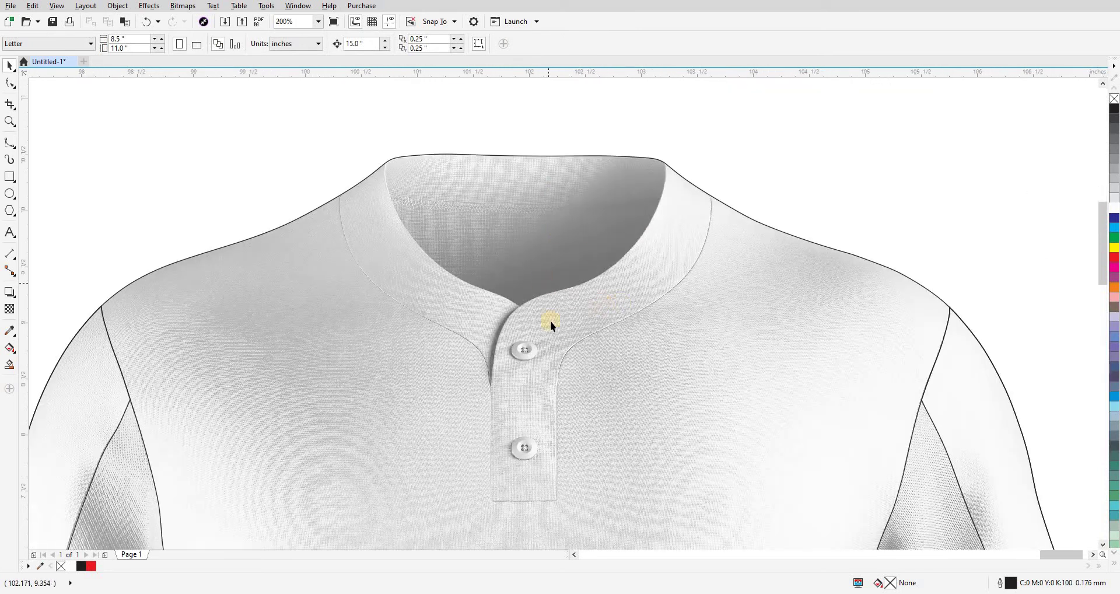
pyautogui.scroll(-2, 507, 192)
pyautogui.scroll(1, 525, 361)
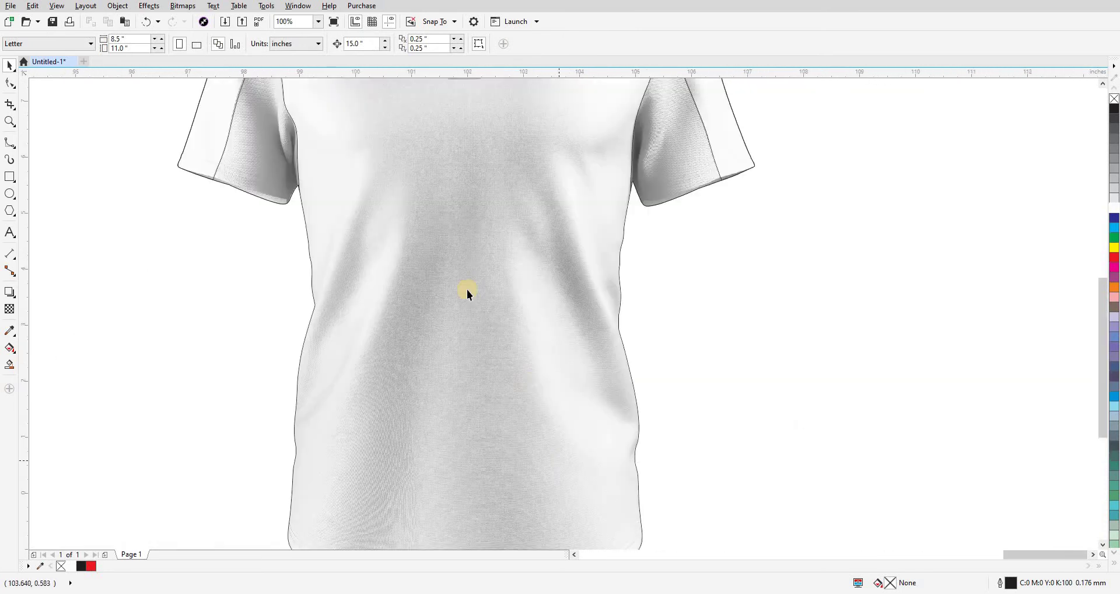
pyautogui.scroll(-1, 444, 222)
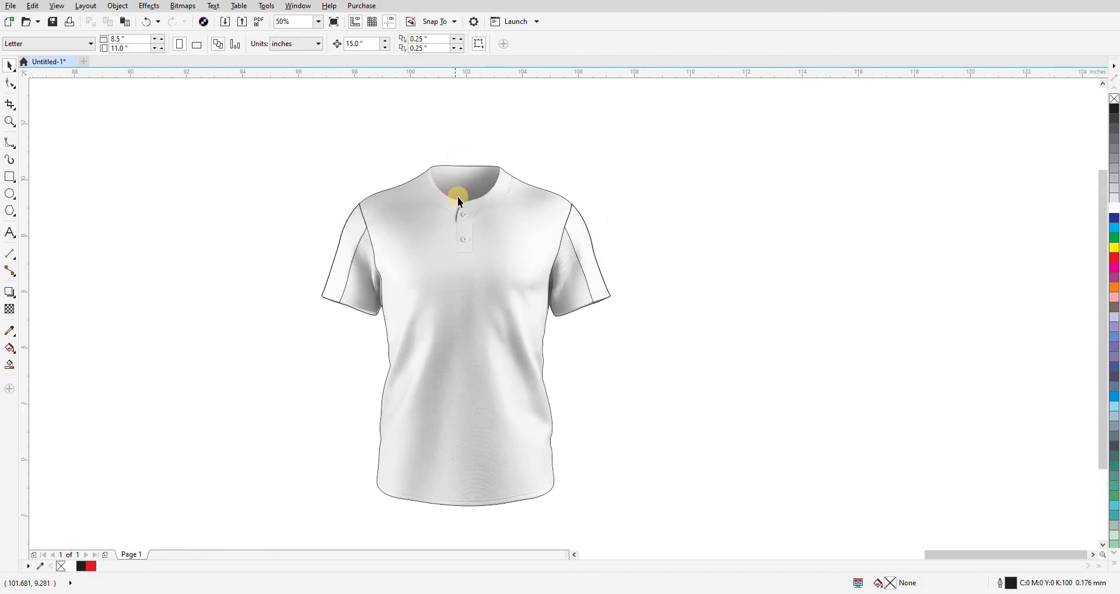
pyautogui.scroll(2, 458, 197)
pyautogui.scroll(-1, 484, 258)
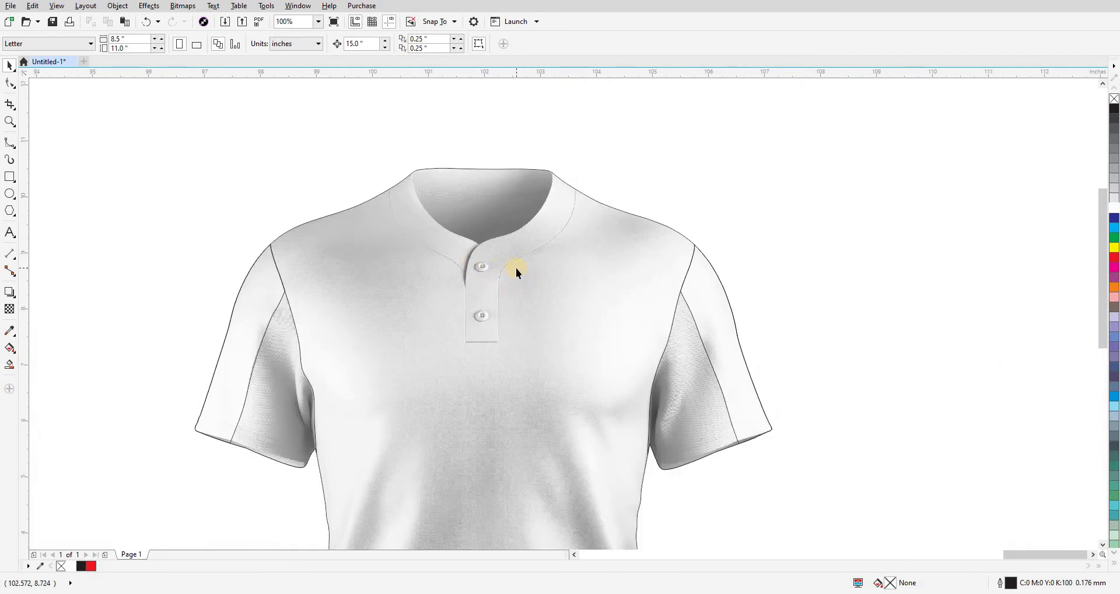
pyautogui.scroll(-1, 516, 267)
pyautogui.moveTo(358, 396); pyautogui.dragTo(354, 410)
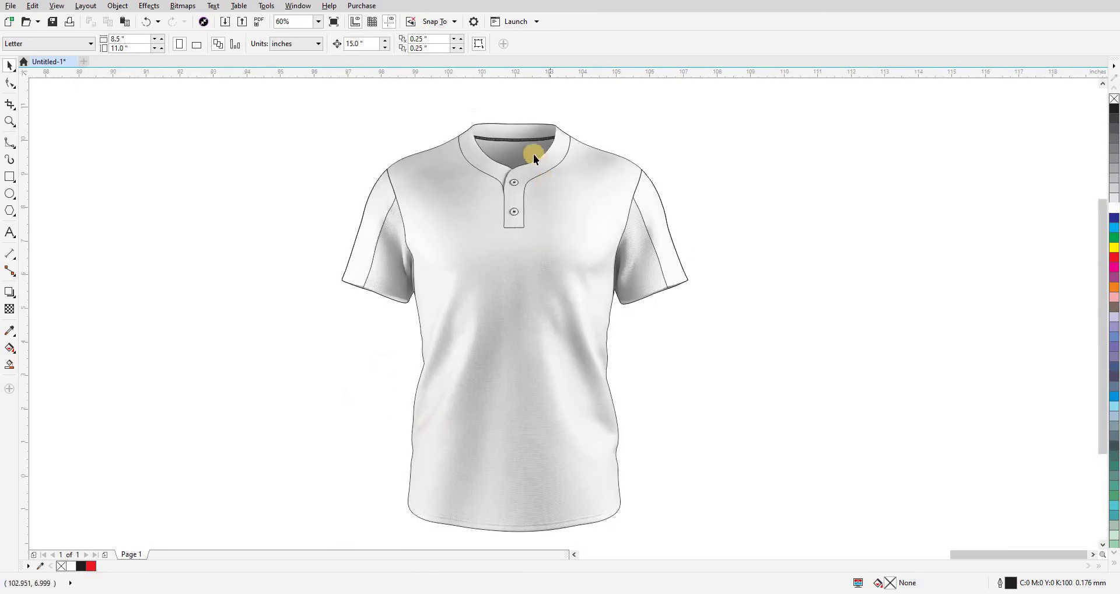
pyautogui.scroll(2, 503, 187)
# - Bring the collar and placket into view and select the traced shirt body outline
pyautogui.moveTo(507, 256); pyautogui.dragTo(481, 337)
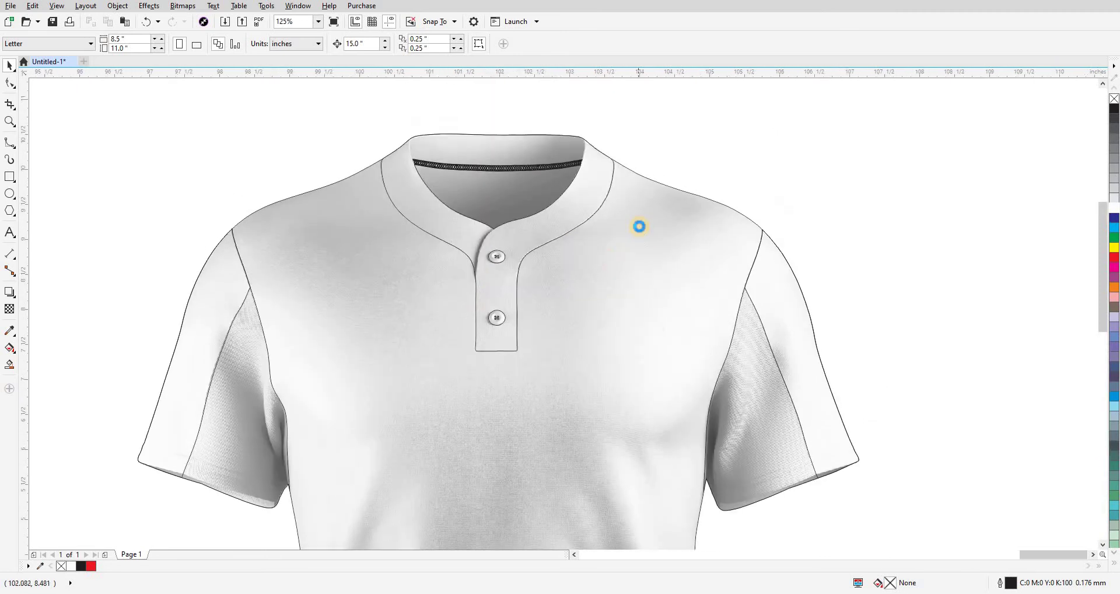
pyautogui.scroll(2, 527, 259)
pyautogui.scroll(-2, 563, 244)
pyautogui.scroll(-2, 564, 244)
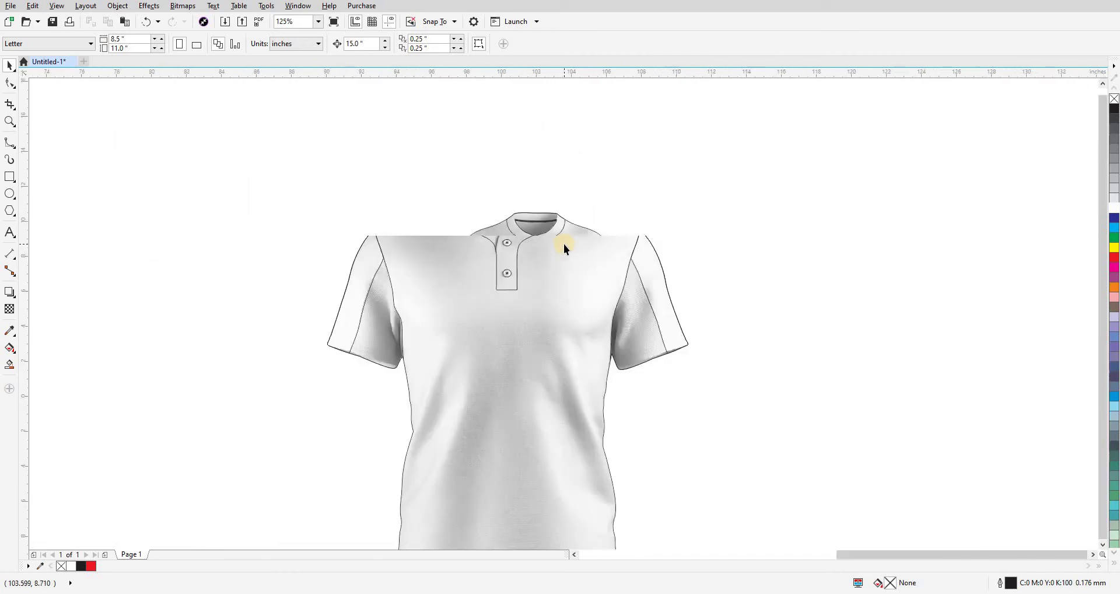
pyautogui.scroll(-2, 564, 244)
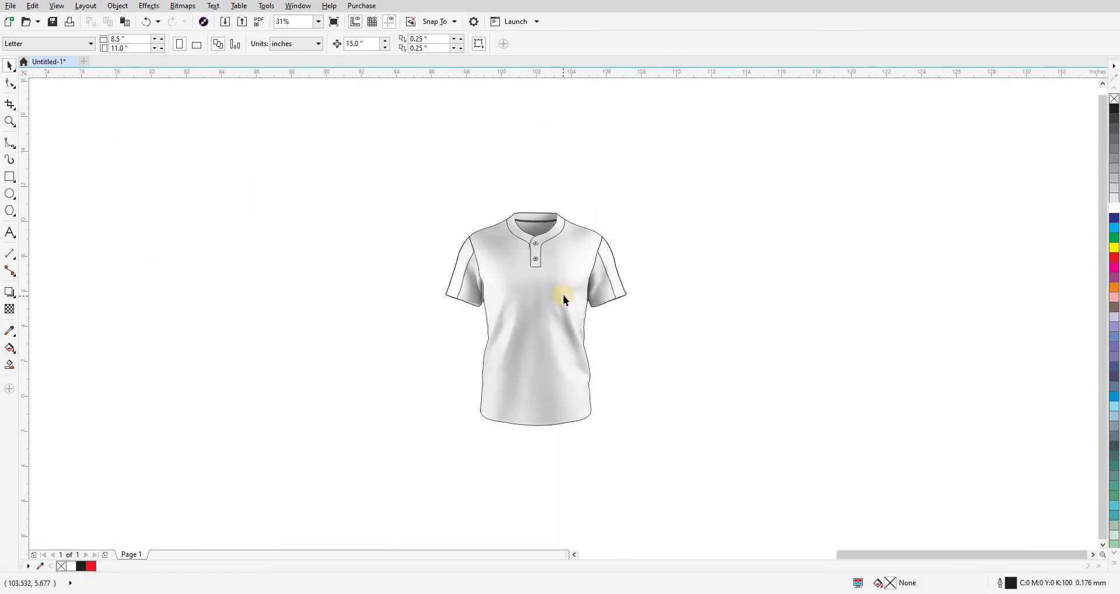
pyautogui.scroll(-2, 562, 295)
pyautogui.click(565, 304)
pyautogui.scroll(4, 565, 304)
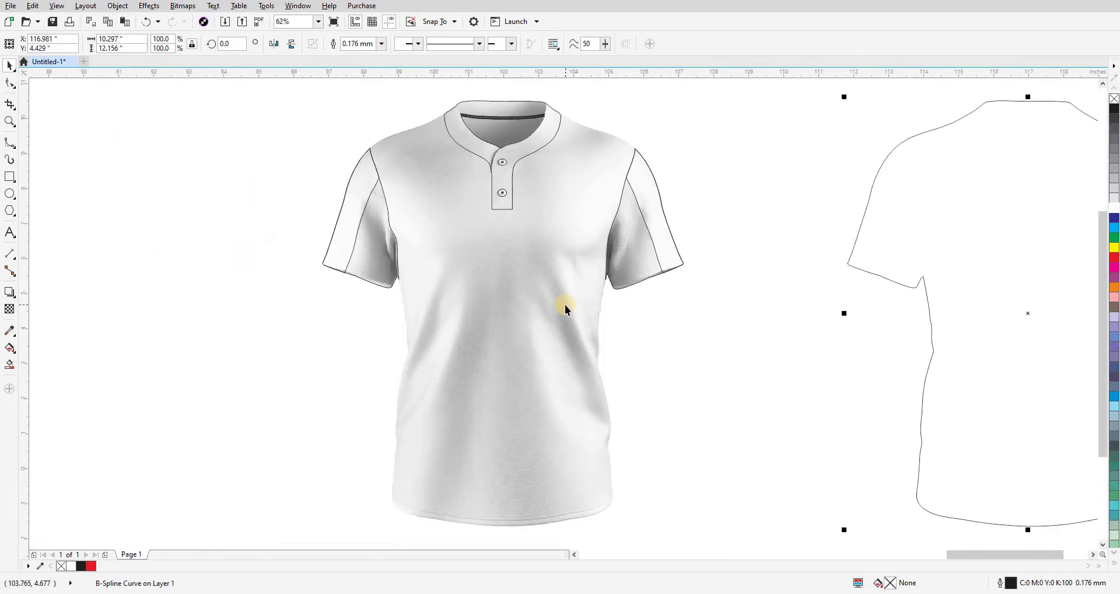
# - Nudge the sleeve seam lines right onto the outline shirt
pyautogui.scroll(-2, 592, 292)
pyautogui.hotkey('shift', 'Right')
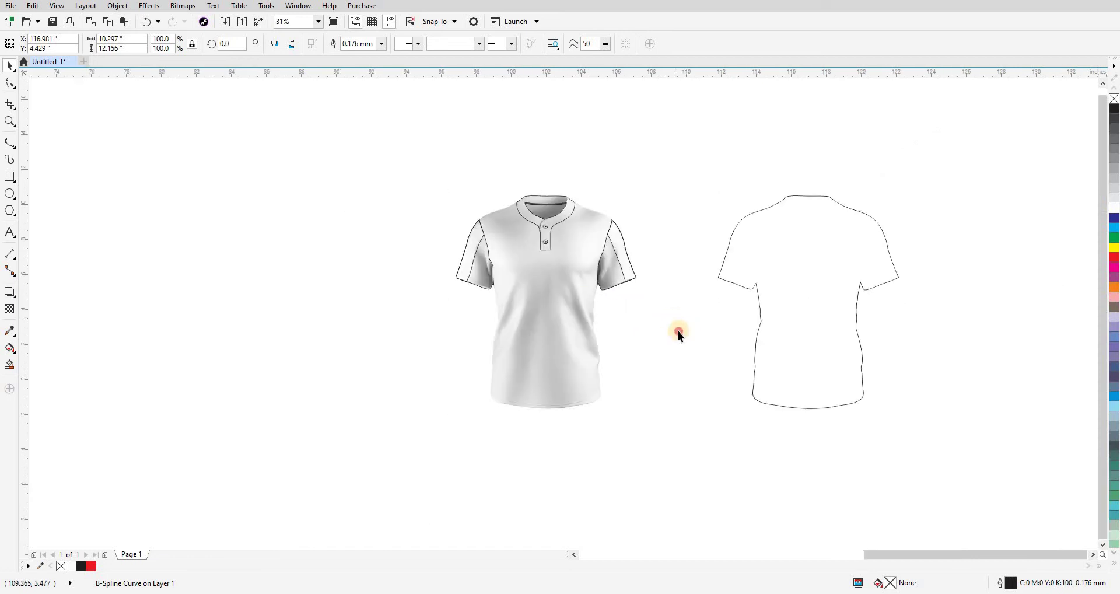
pyautogui.moveTo(678, 331); pyautogui.dragTo(581, 207)
pyautogui.hotkey('shift', 'Right')
pyautogui.press('Right')
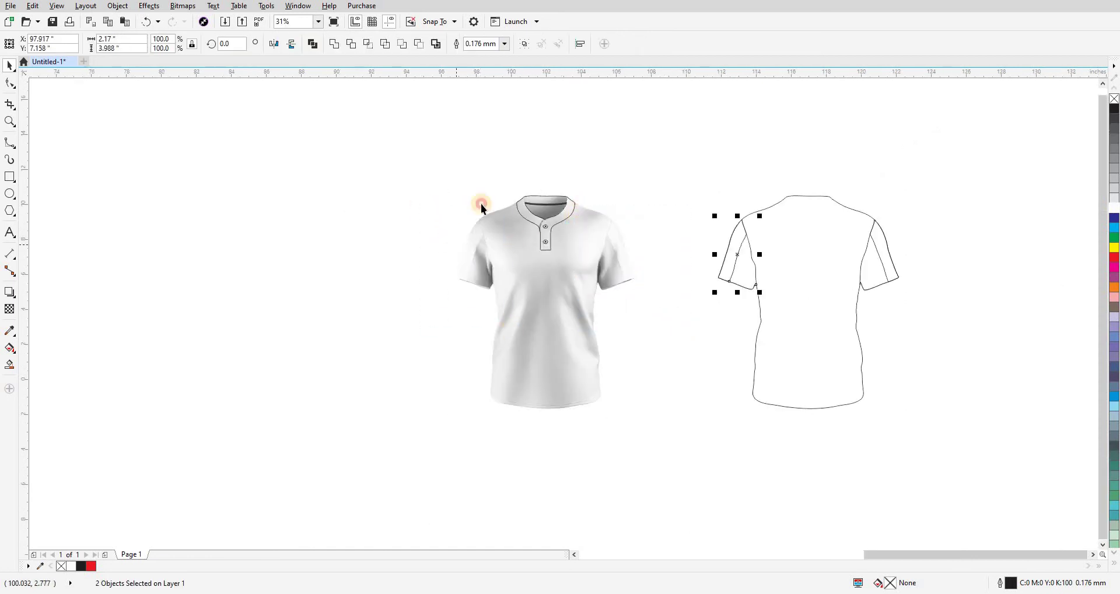
pyautogui.click(527, 190)
# - Nudge the collar and placket lines right onto the outline shirt
pyautogui.moveTo(586, 272); pyautogui.dragTo(587, 272)
pyautogui.press('Right')
pyautogui.click(657, 351)
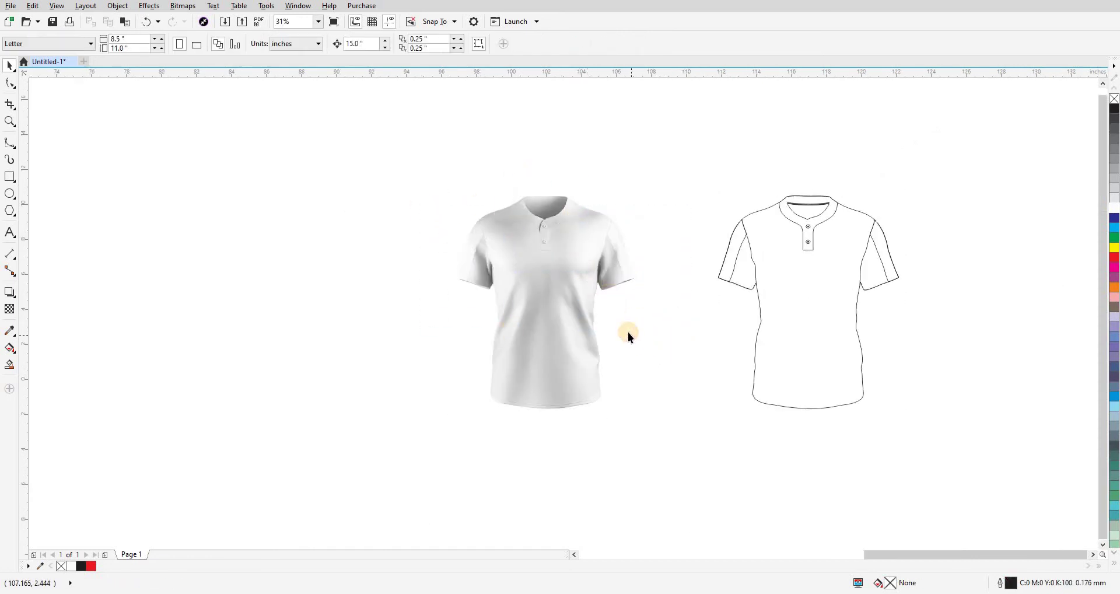
# - Move the Freedom graphic next to the shirts and zoom in on both
pyautogui.moveTo(671, 351); pyautogui.dragTo(479, 340)
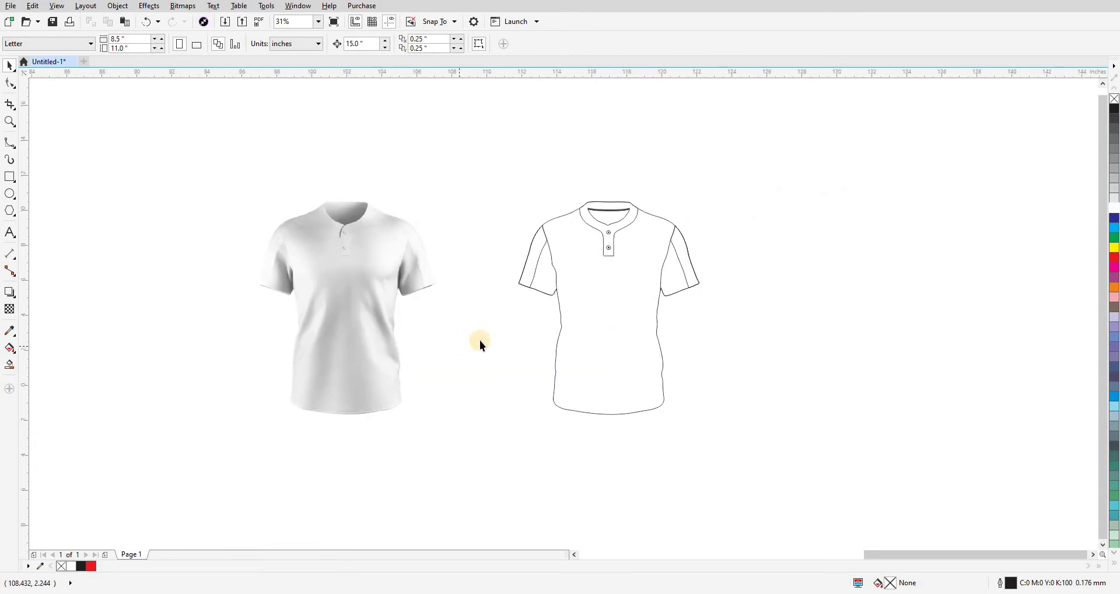
pyautogui.scroll(-3, 516, 329)
pyautogui.moveTo(337, 297); pyautogui.dragTo(428, 321)
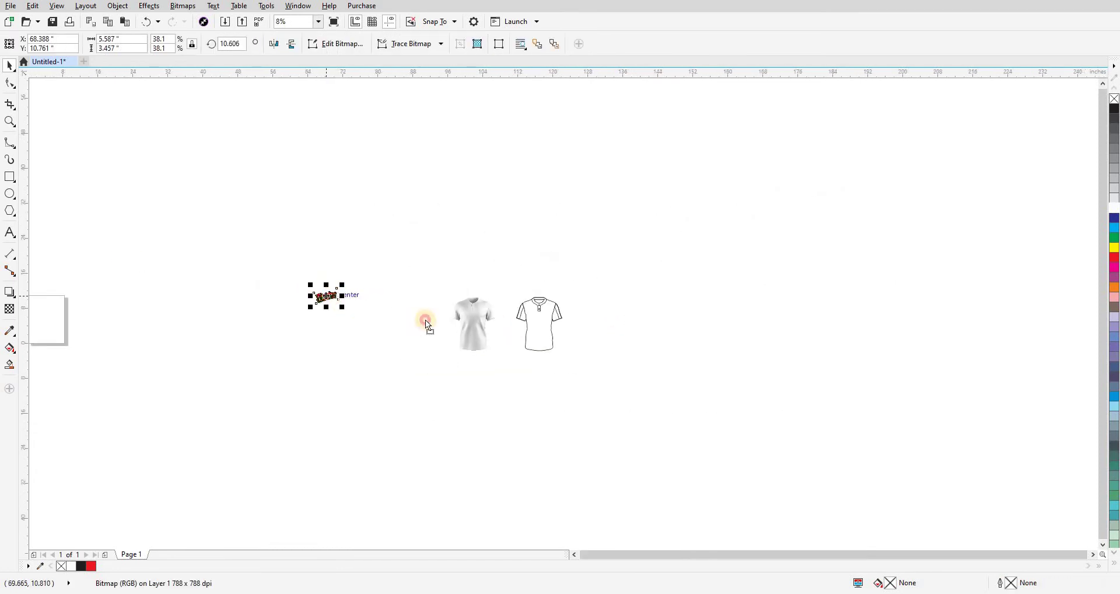
pyautogui.press('F2')
pyautogui.moveTo(375, 255); pyautogui.dragTo(613, 368)
pyautogui.moveTo(631, 425); pyautogui.dragTo(441, 323)
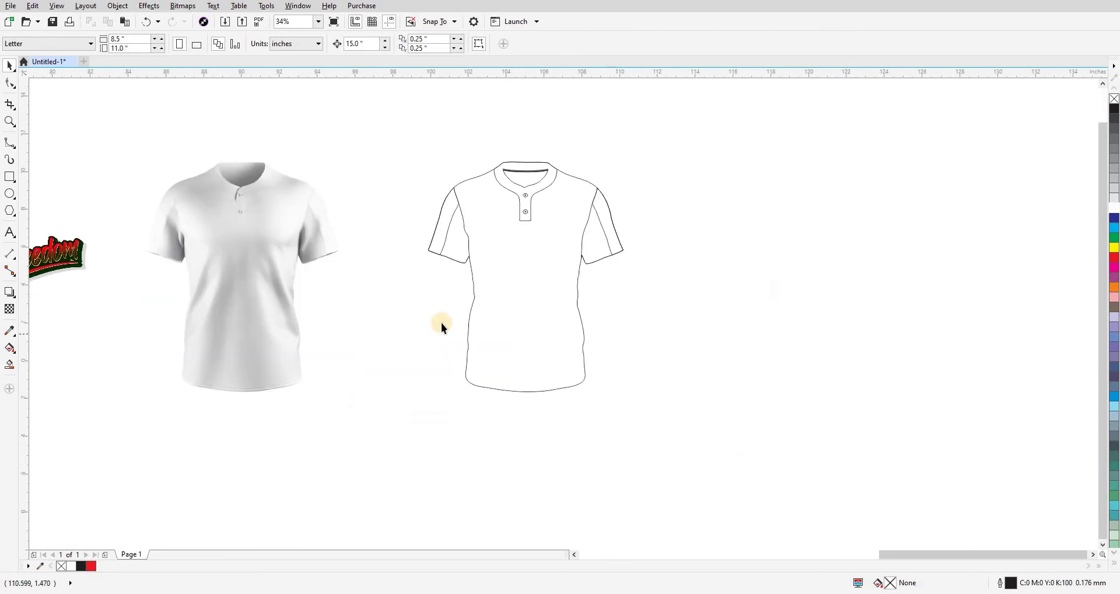
# - Try moving the outline shirt body right, then undo that move
pyautogui.click(556, 289)
pyautogui.moveTo(521, 287); pyautogui.dragTo(645, 313)
pyautogui.hotkey('ctrl', 'z')
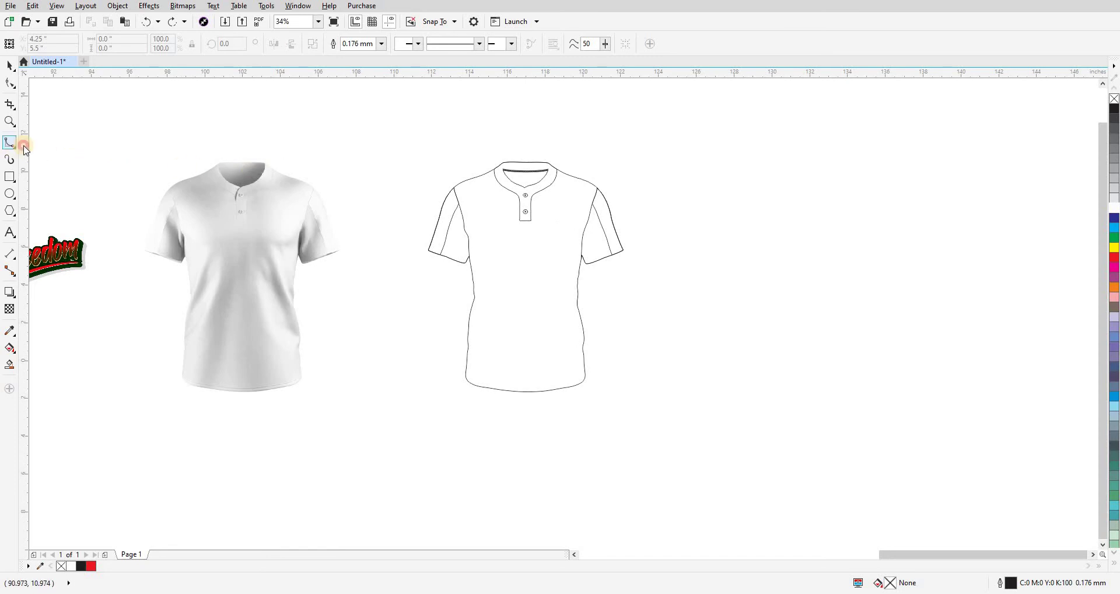
# - Draw a 1.5 mm vertical two-point line at the shirt's left edge
pyautogui.click(25, 149)
pyautogui.click(46, 155)
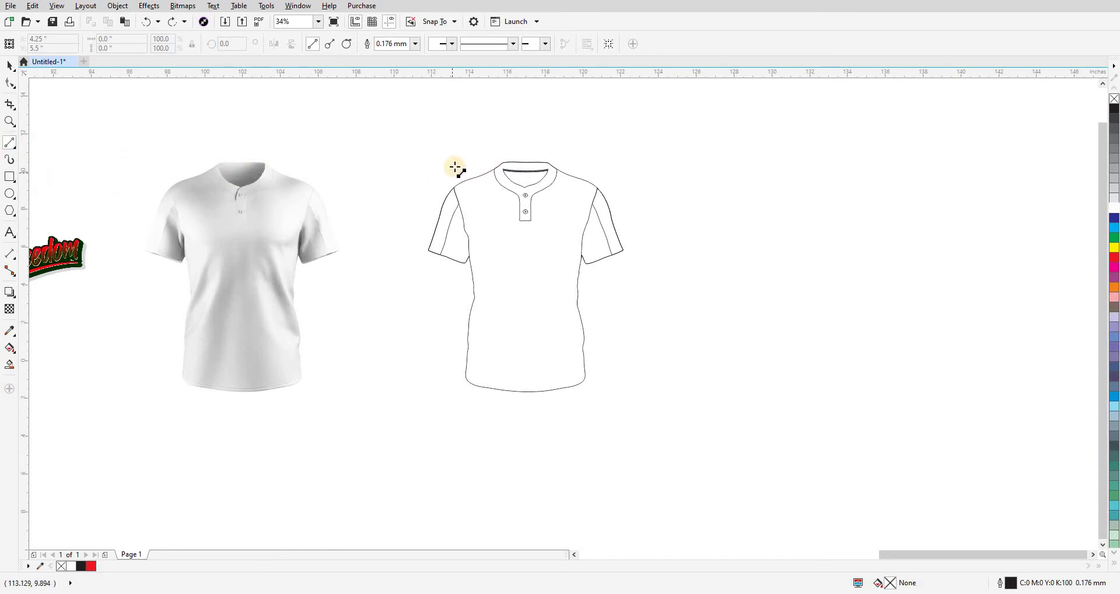
pyautogui.moveTo(455, 168); pyautogui.dragTo(438, 399)
pyautogui.scroll(5, 458, 182)
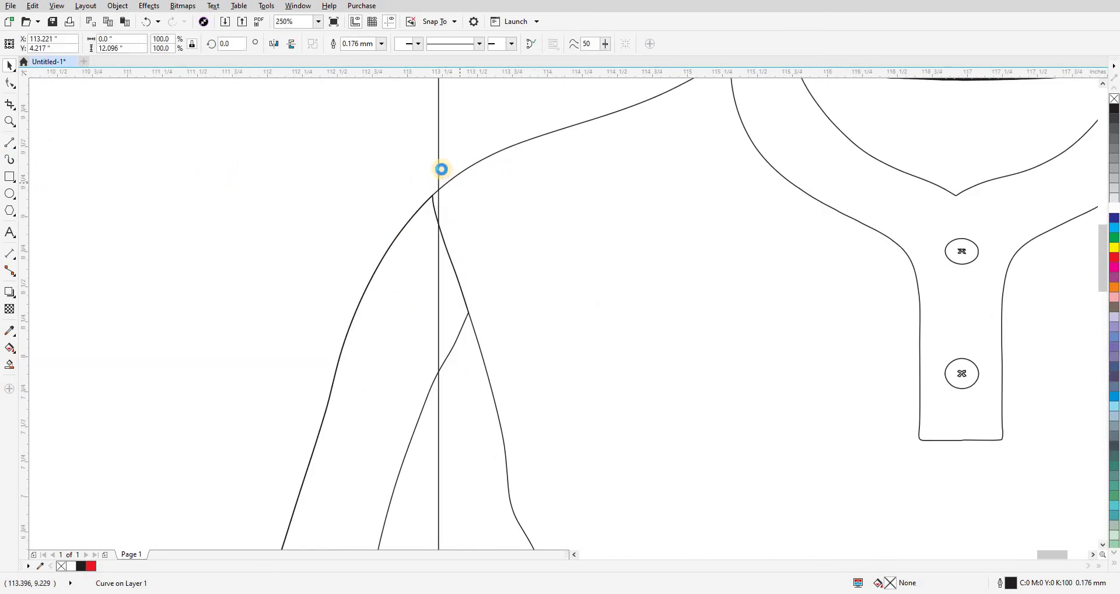
pyautogui.scroll(2, 442, 169)
pyautogui.moveTo(435, 170); pyautogui.dragTo(423, 173)
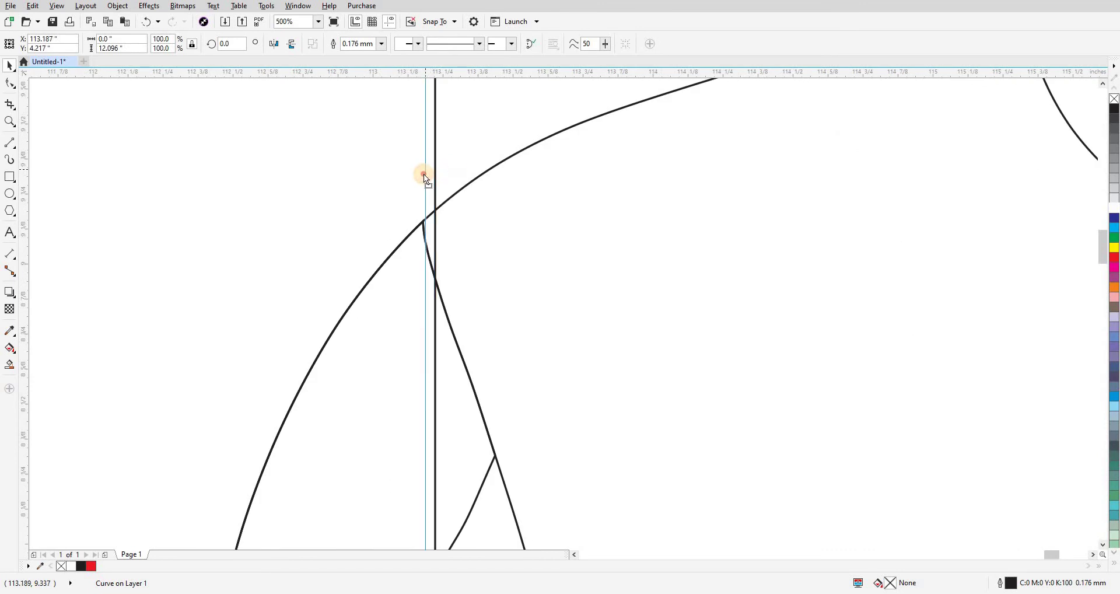
pyautogui.click(382, 44)
pyautogui.click(354, 125)
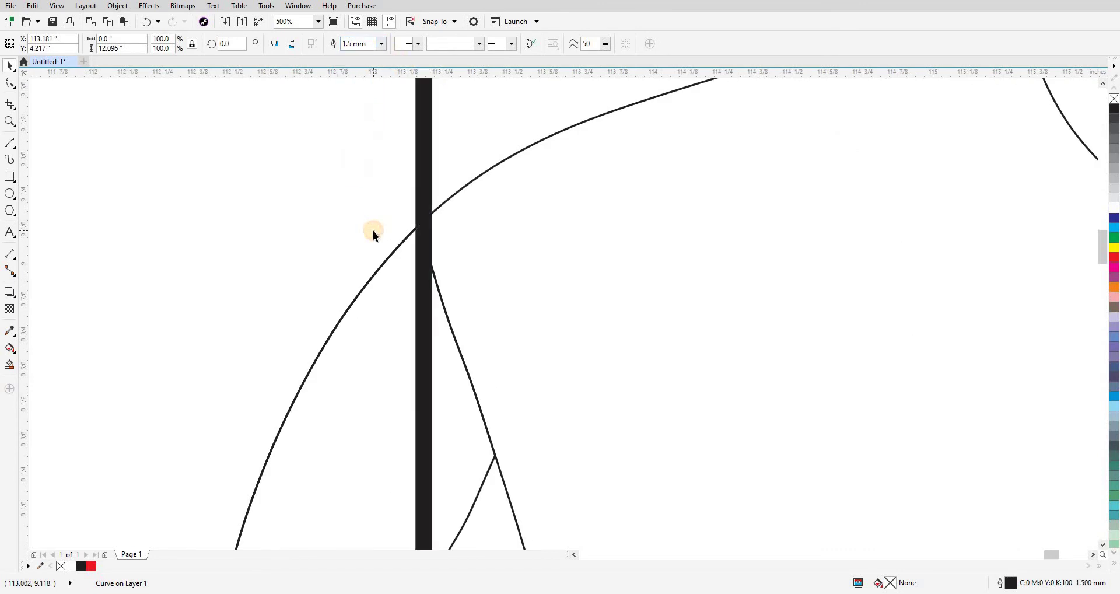
pyautogui.moveTo(388, 197); pyautogui.dragTo(414, 198)
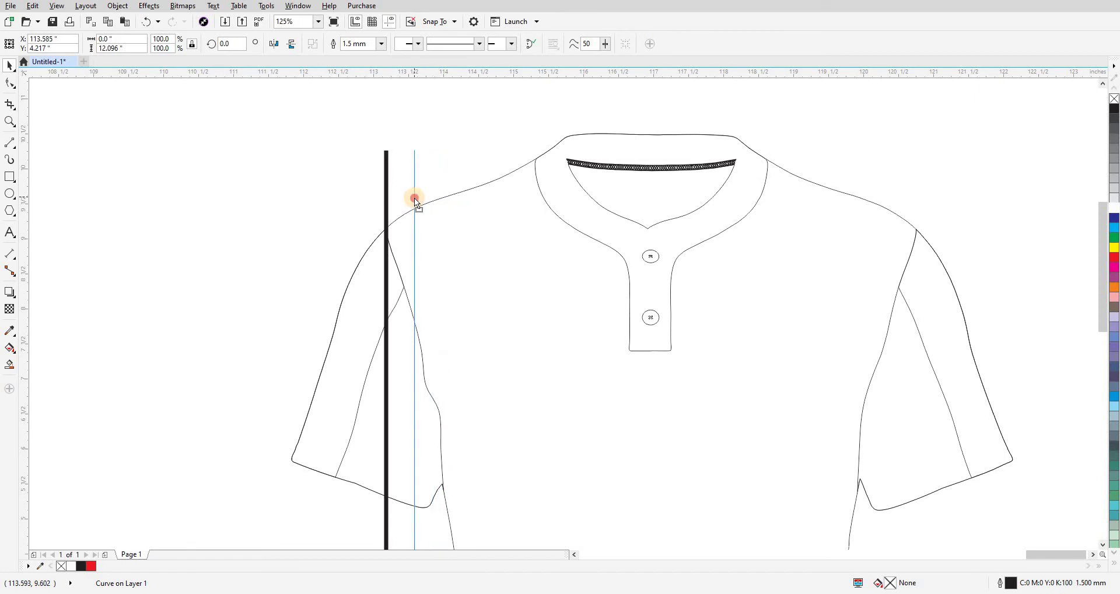
# - Repeat the line with Ctrl+R into evenly spaced pinstripes across the shirt
pyautogui.scroll(-5, 414, 202)
pyautogui.scroll(-3, 414, 226)
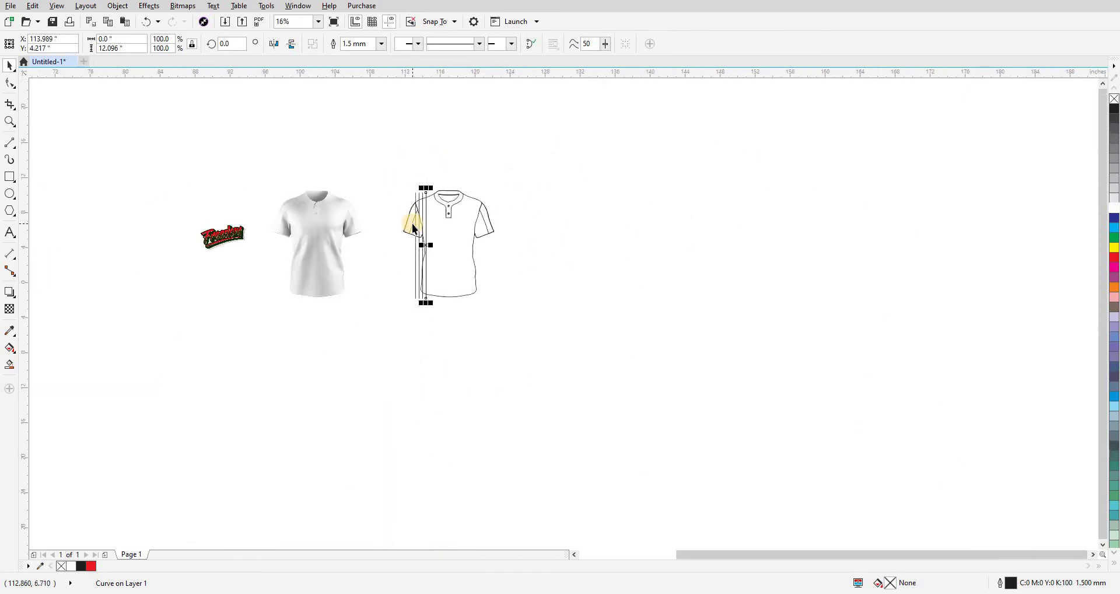
pyautogui.hotkey('ctrl', 'r')
pyautogui.hotkey('ctrl', 'r')
pyautogui.hotkey('ctrl', 'r')
pyautogui.hotkey('ctrl', 'r')
pyautogui.hotkey('ctrl', 'r')
pyautogui.hotkey('ctrl', 'r')
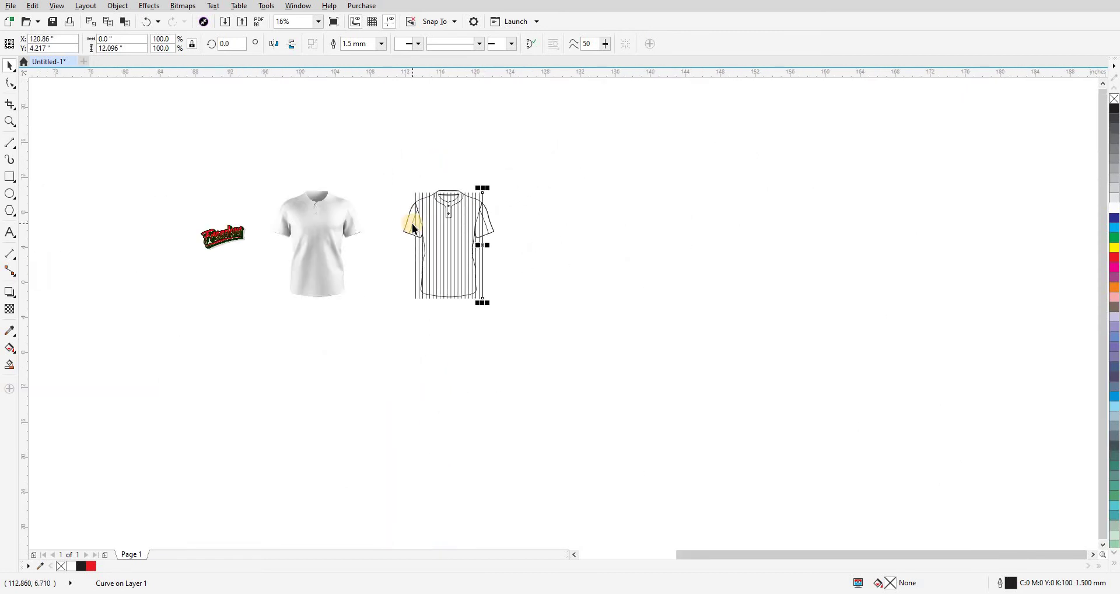
pyautogui.scroll(4, 413, 228)
pyautogui.scroll(-3, 370, 227)
pyautogui.click(389, 365)
pyautogui.scroll(2, 586, 432)
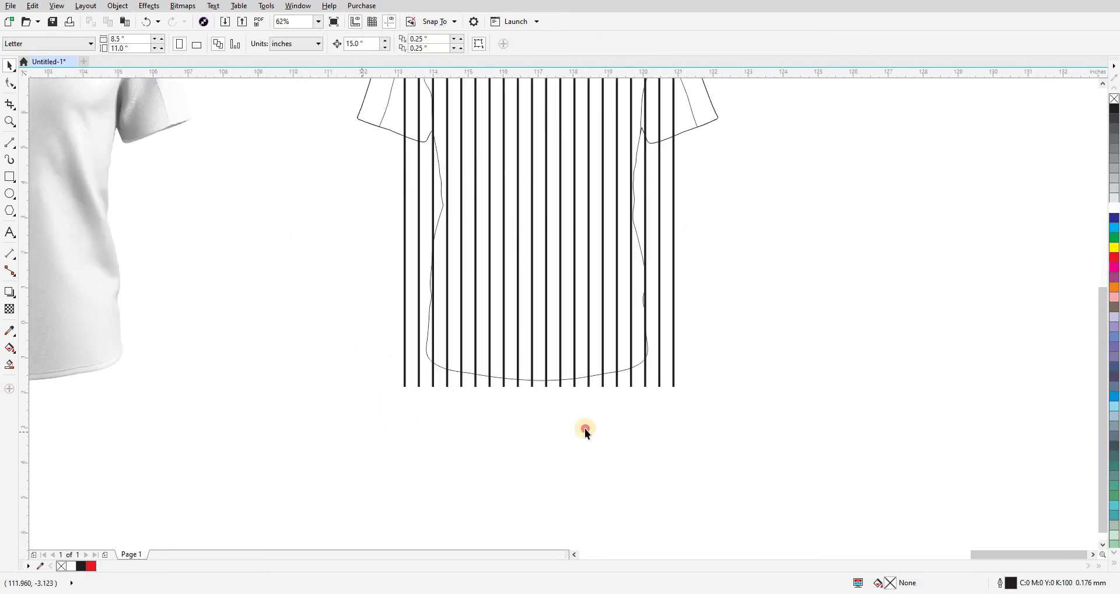
# - Select the 20 vertical stripe lines and nudge them back onto the shirt
pyautogui.moveTo(720, 402); pyautogui.dragTo(731, 389)
pyautogui.moveTo(734, 387); pyautogui.dragTo(732, 387)
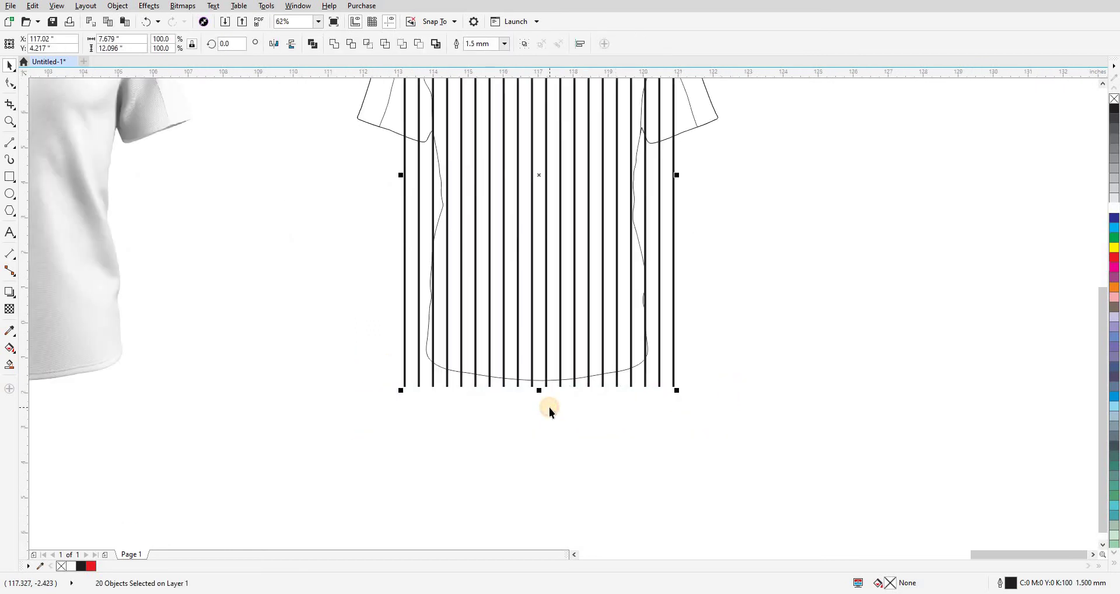
pyautogui.scroll(4, 505, 339)
pyautogui.scroll(-8, 410, 392)
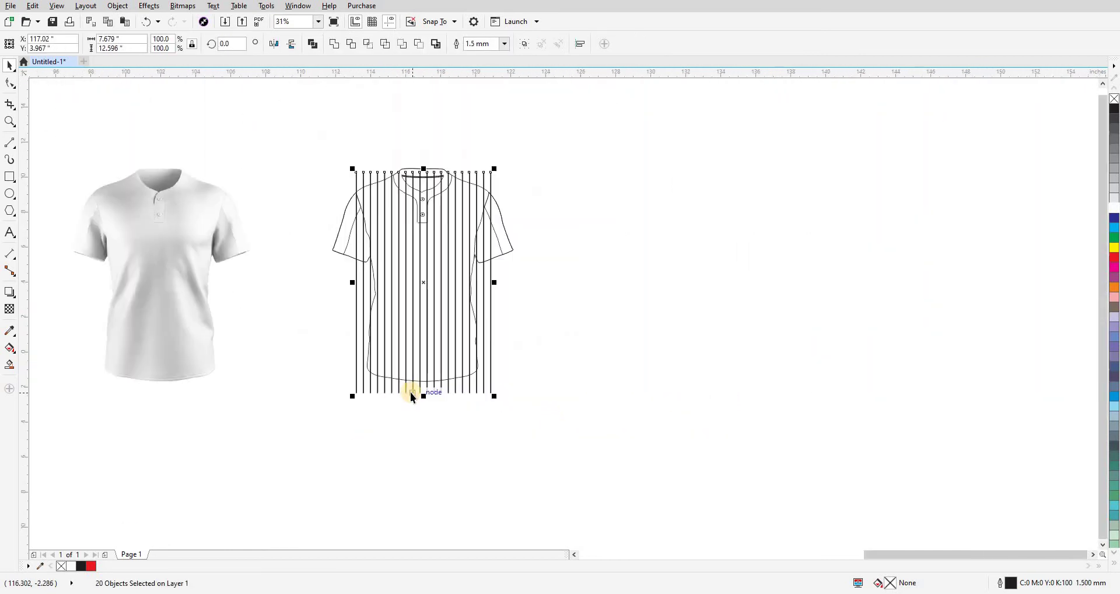
pyautogui.press('Right')
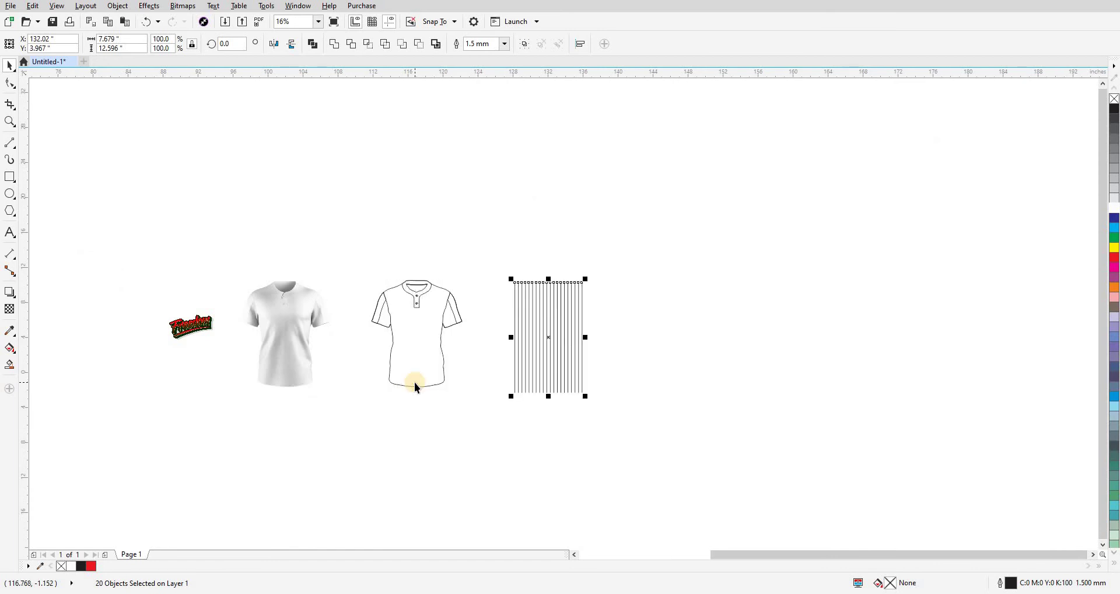
pyautogui.press('Left')
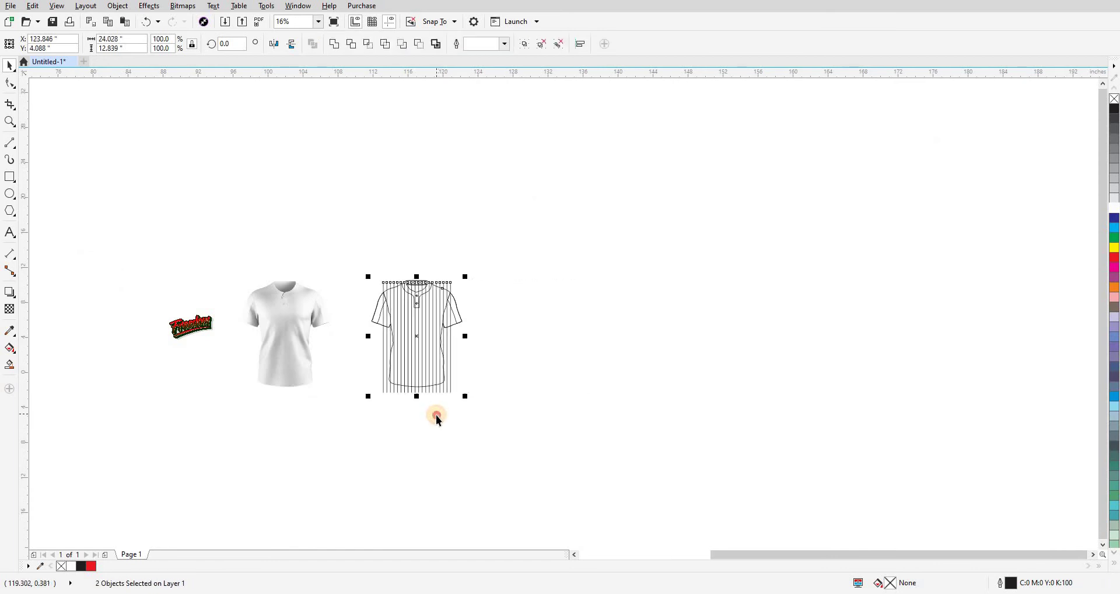
pyautogui.click(499, 414)
pyautogui.scroll(3, 604, 349)
# - PowerClip the stripe group inside the shirt body outline
pyautogui.click(612, 349)
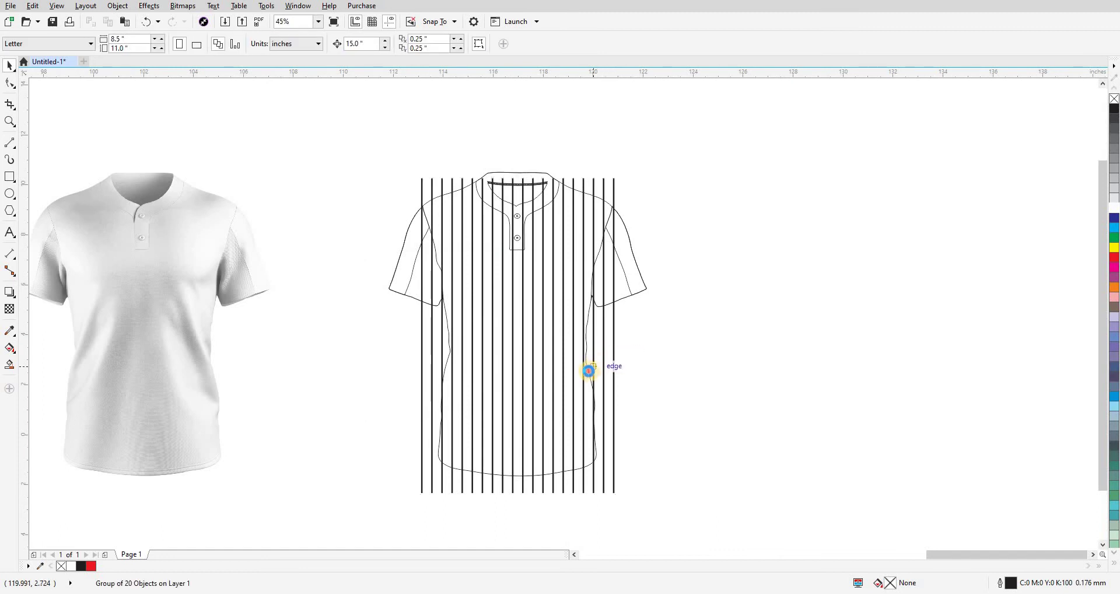
pyautogui.click(588, 369)
pyautogui.click(639, 358)
pyautogui.click(630, 282)
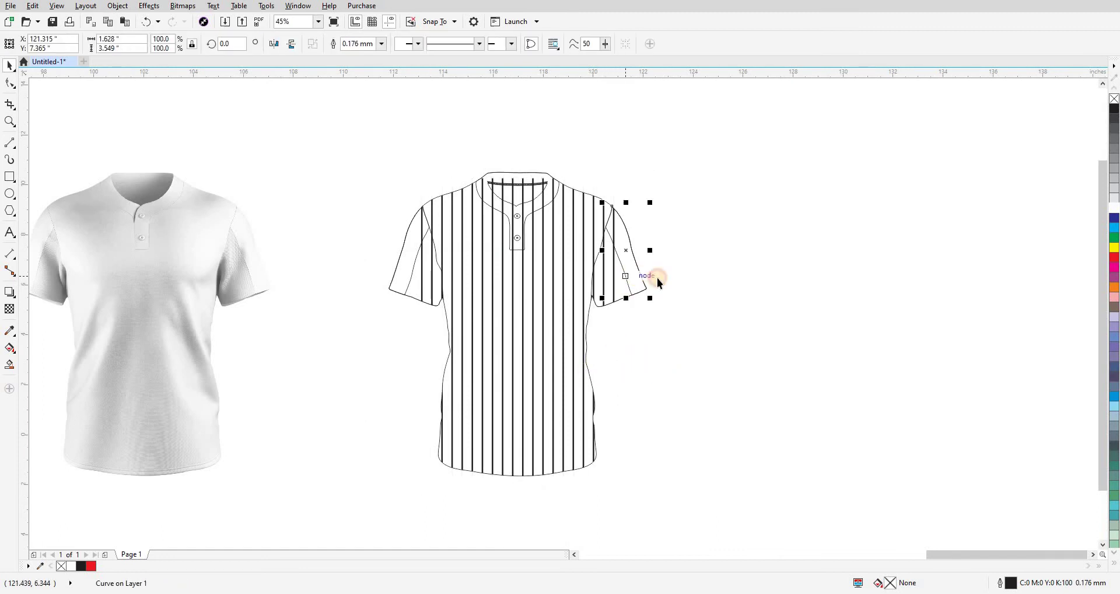
pyautogui.click(600, 294)
pyautogui.click(445, 412)
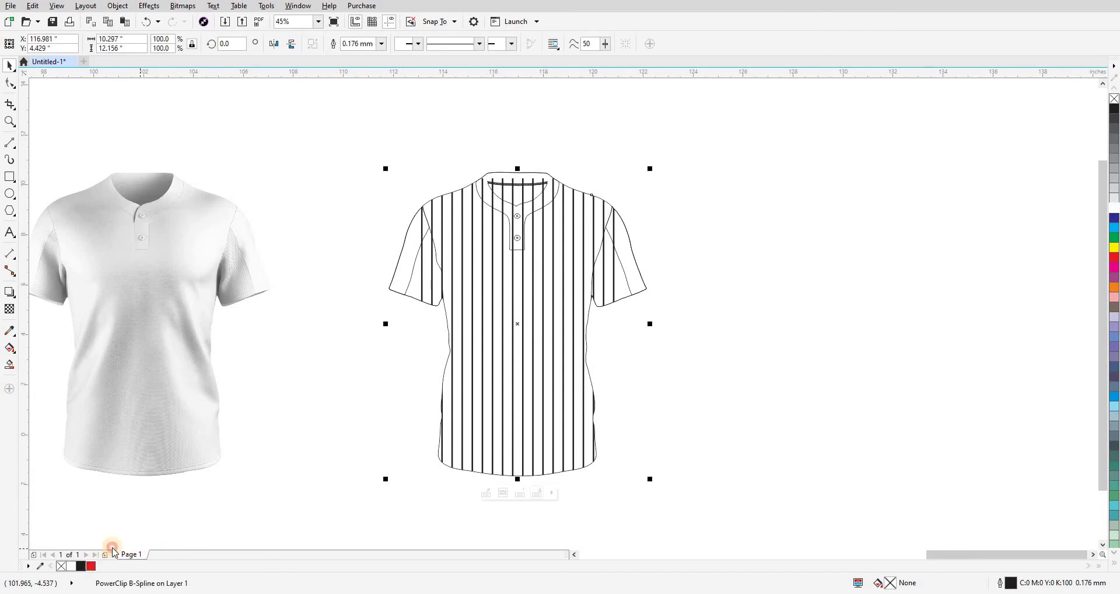
# - Fill the striped shirt and the left sleeve pieces red
pyautogui.moveTo(114, 552); pyautogui.dragTo(532, 307)
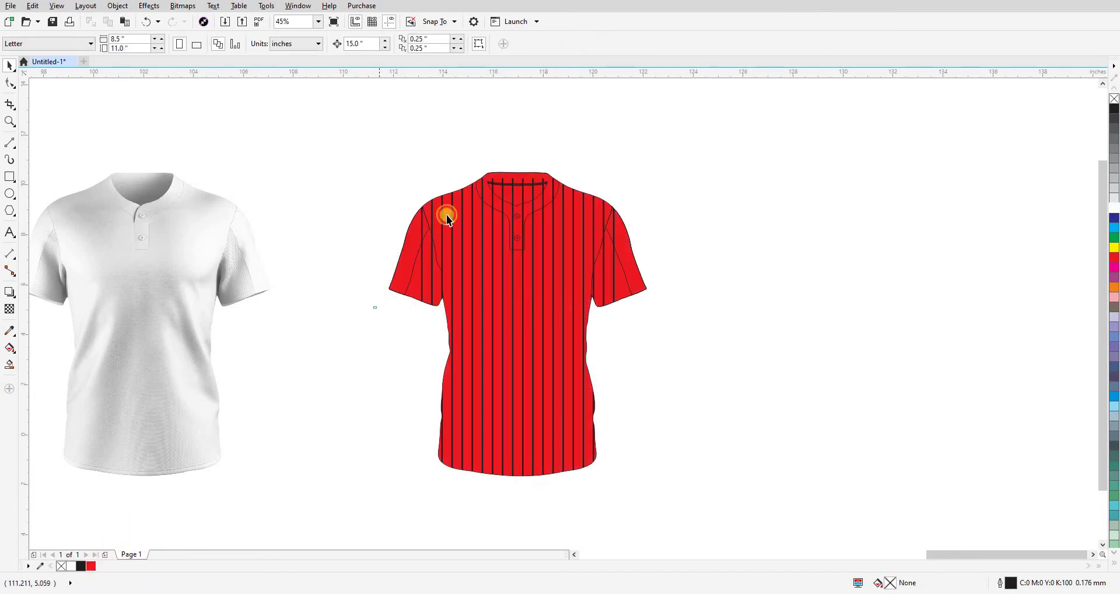
pyautogui.moveTo(375, 309); pyautogui.dragTo(449, 195)
pyautogui.moveTo(391, 344); pyautogui.dragTo(461, 221)
pyautogui.click(407, 296)
pyautogui.click(82, 565)
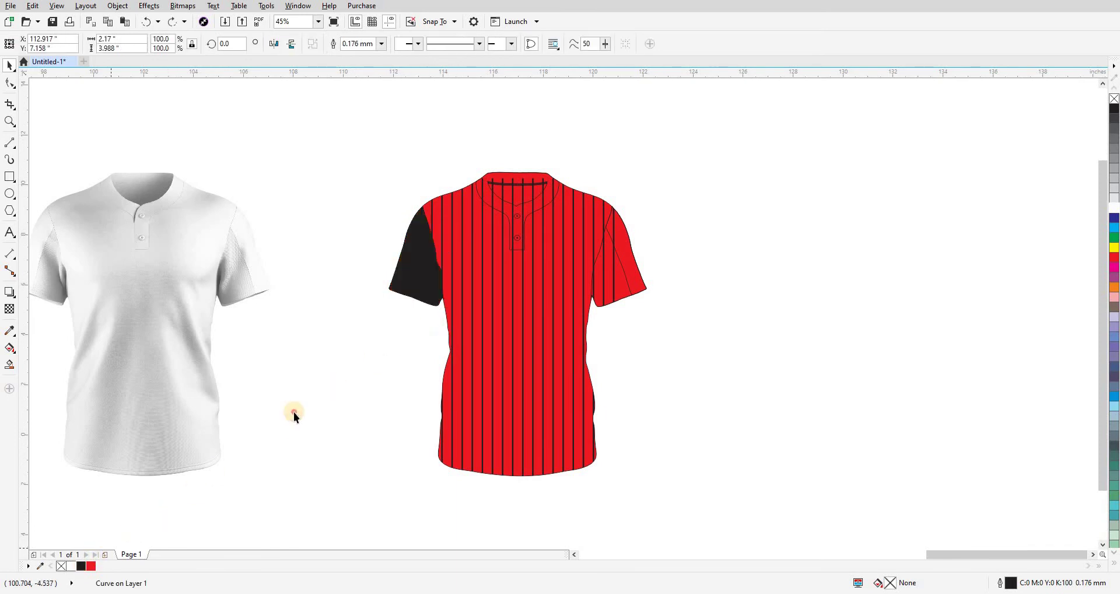
pyautogui.moveTo(345, 337); pyautogui.dragTo(447, 135)
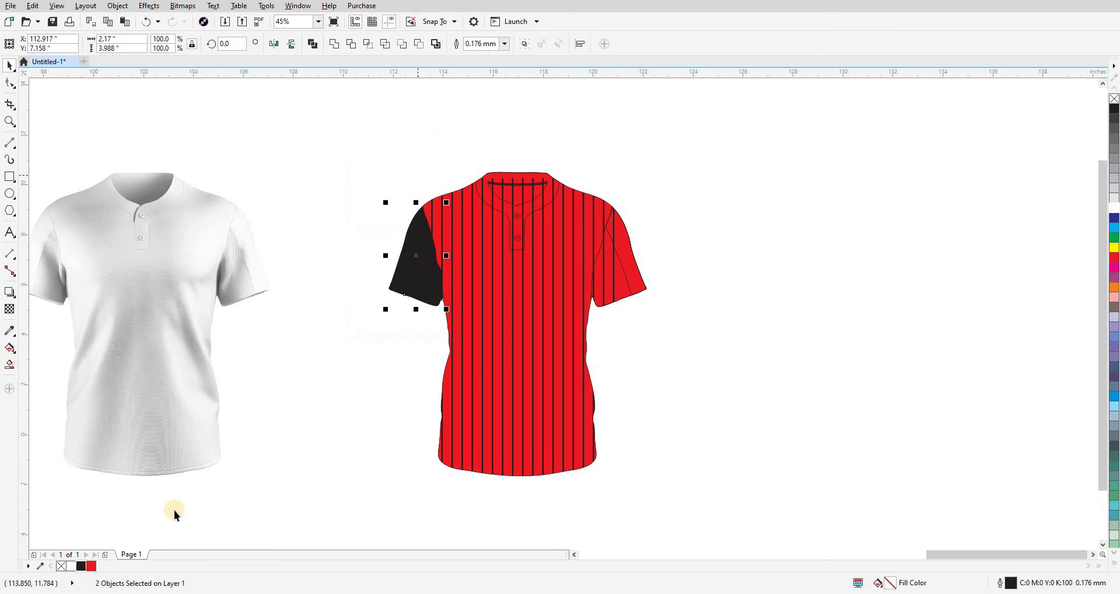
pyautogui.click(91, 565)
# - Fill the left underarm side panel black, then switch to wireframe view
pyautogui.press('z')
pyautogui.click(418, 273)
pyautogui.press('space')
pyautogui.moveTo(421, 433); pyautogui.dragTo(647, 85)
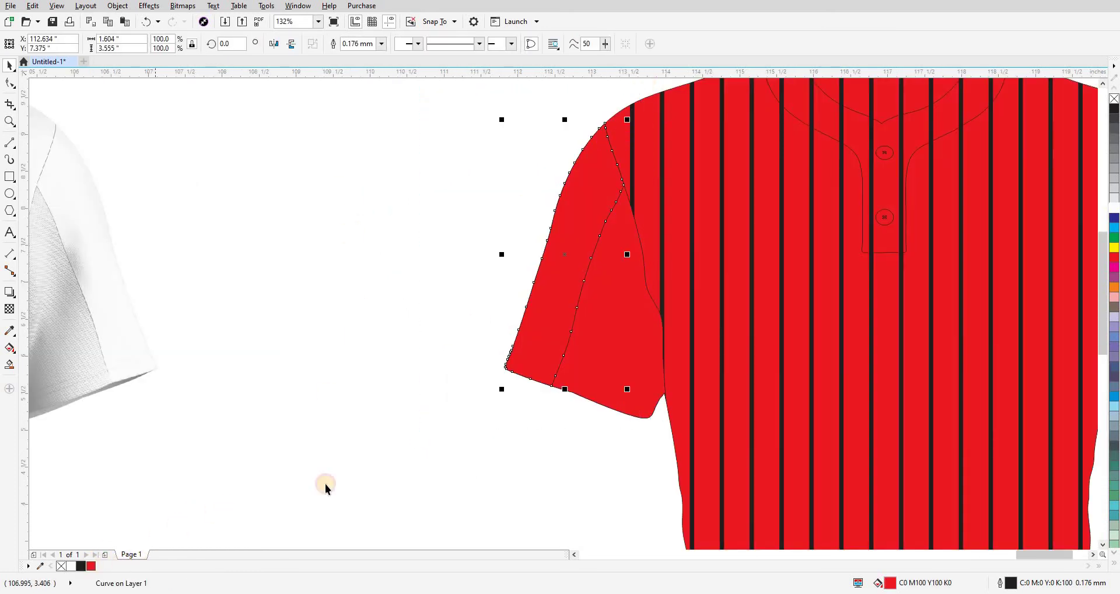
pyautogui.click(617, 382)
pyautogui.click(82, 566)
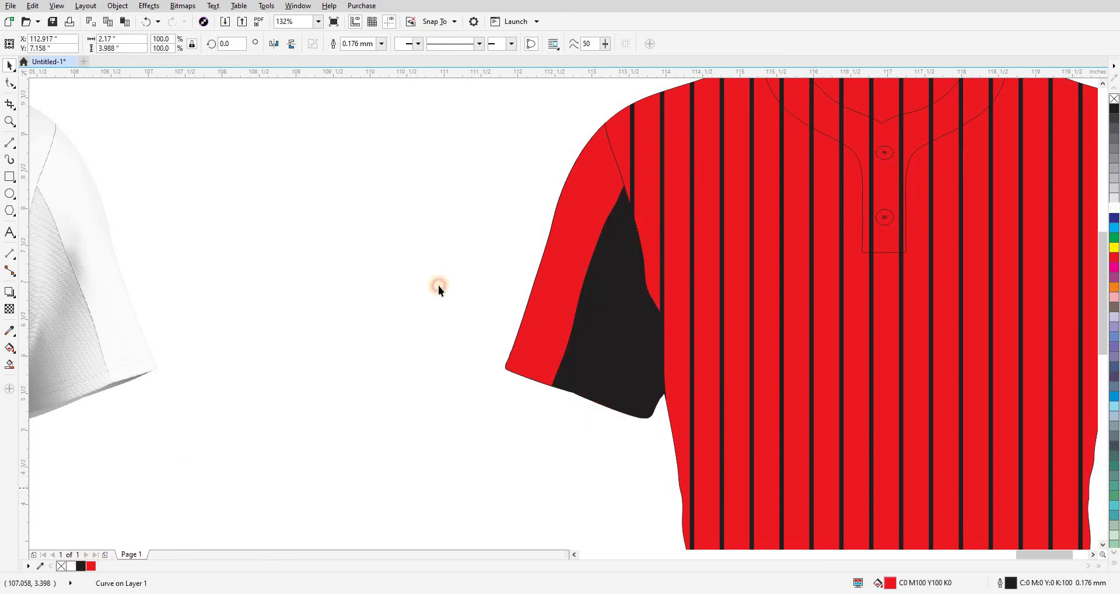
pyautogui.click(439, 285)
pyautogui.scroll(-4, 449, 287)
pyautogui.scroll(4, 643, 293)
pyautogui.hotkey('shift', 'F9')
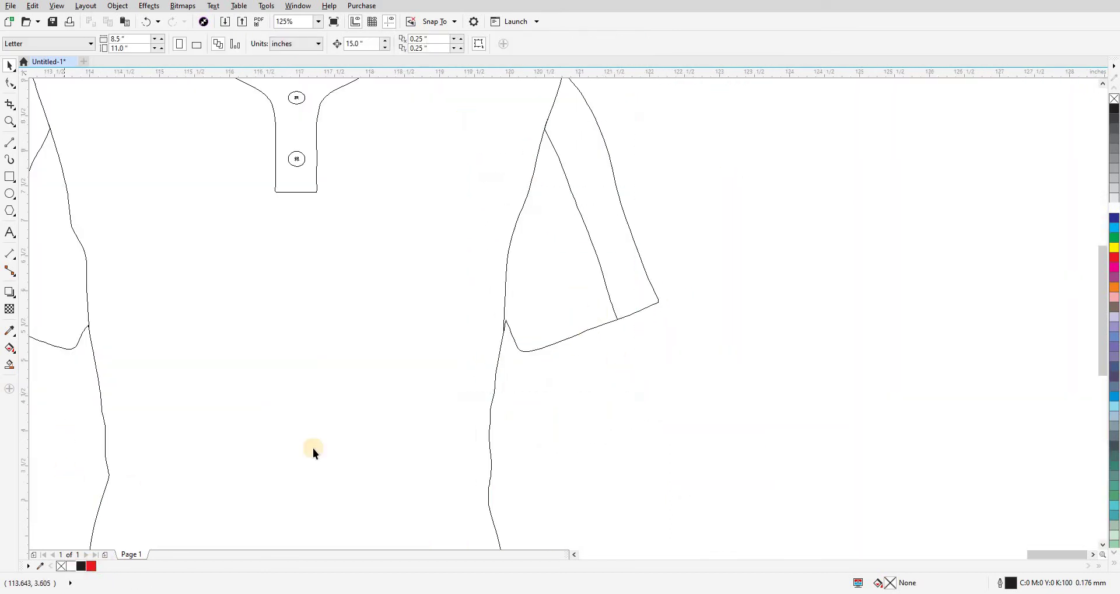
# - Fill the right sleeve panel red and select the right underarm panel
pyautogui.scroll(-2, 694, 376)
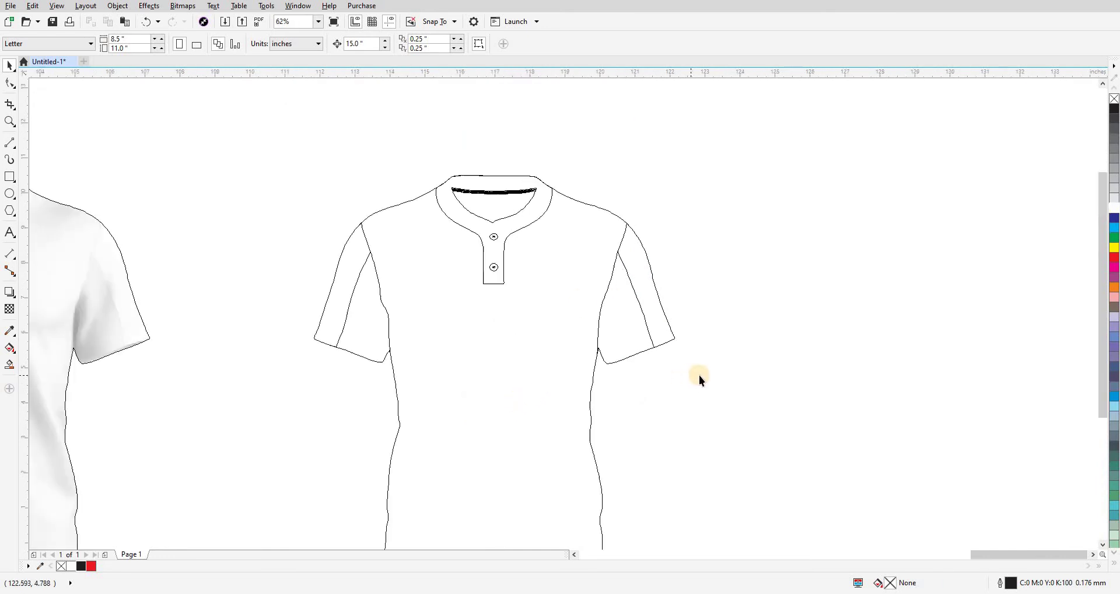
pyautogui.moveTo(609, 181); pyautogui.dragTo(688, 367)
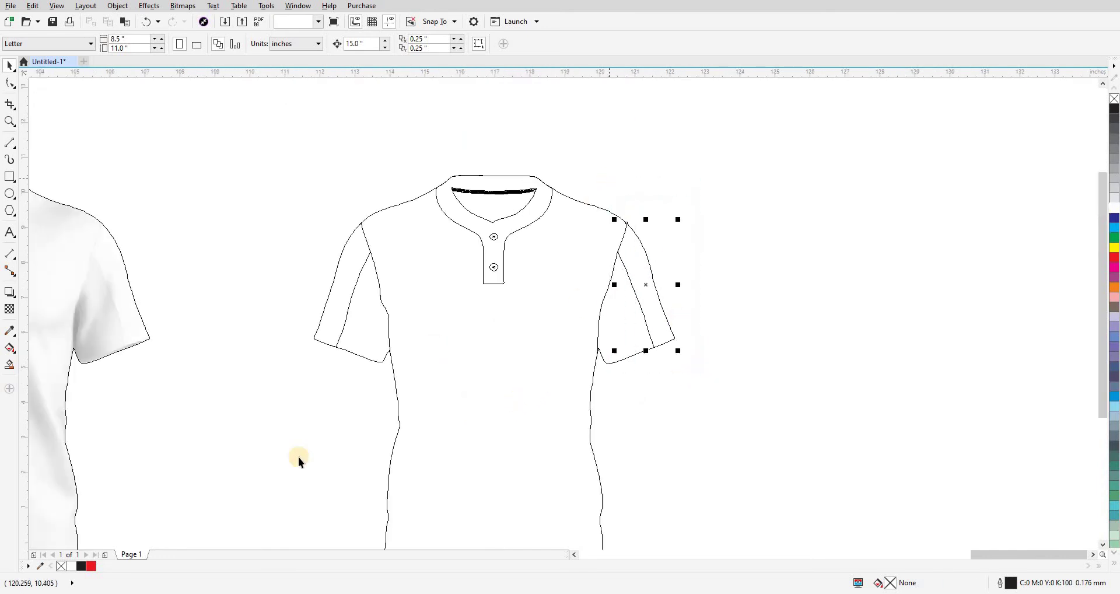
pyautogui.click(128, 569)
pyautogui.moveTo(671, 410); pyautogui.dragTo(576, 246)
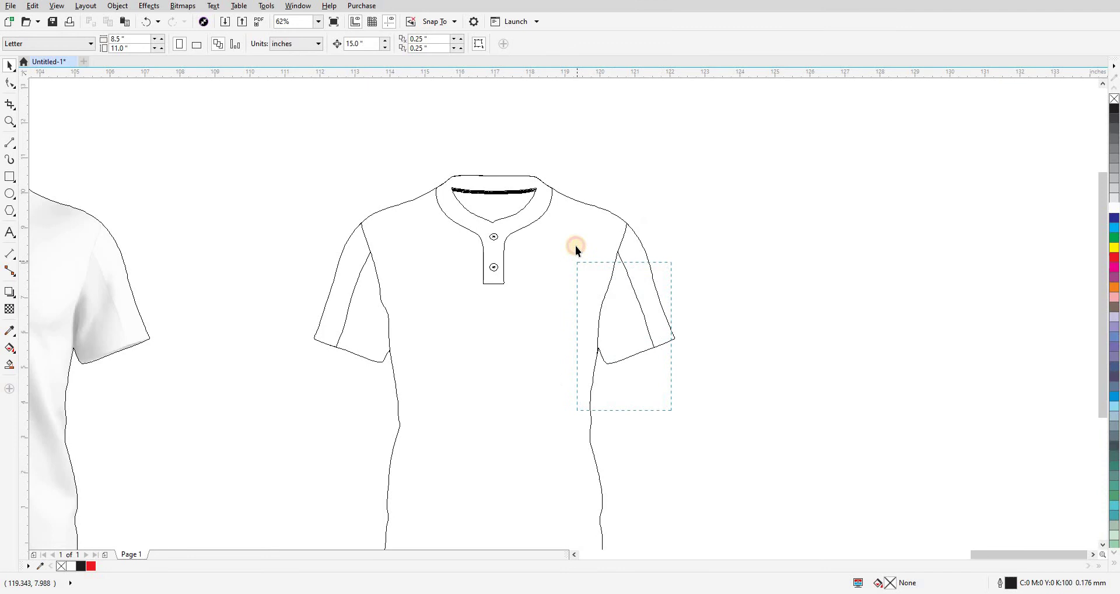
pyautogui.click(642, 348)
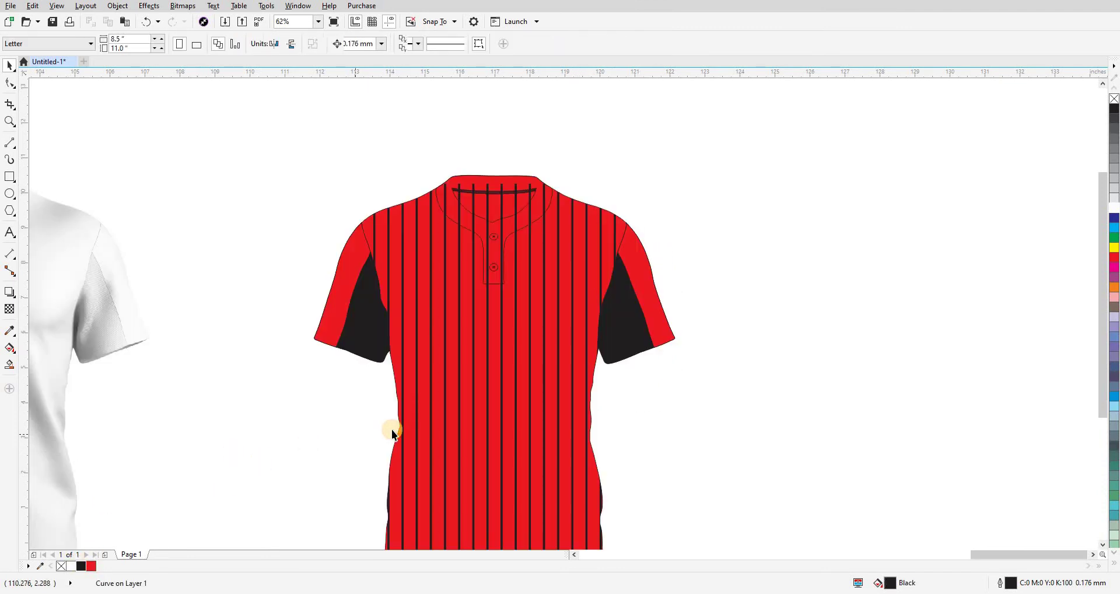
pyautogui.click(482, 181)
pyautogui.scroll(2, 460, 187)
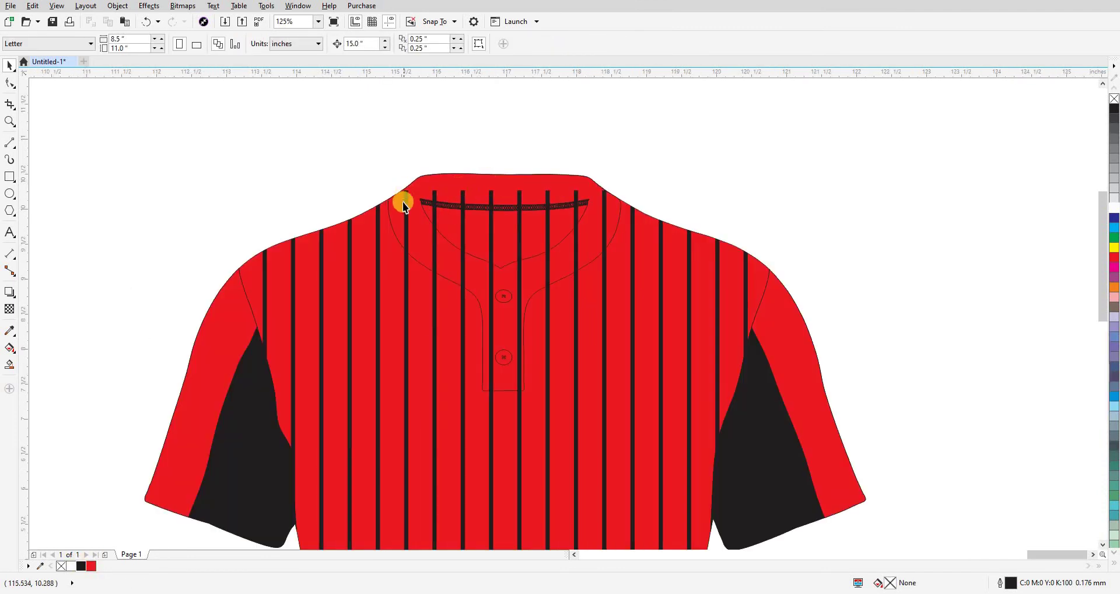
# - Fill the collar and placket shape black
pyautogui.moveTo(402, 202); pyautogui.dragTo(397, 152)
pyautogui.hotkey('ctrl', 'z')
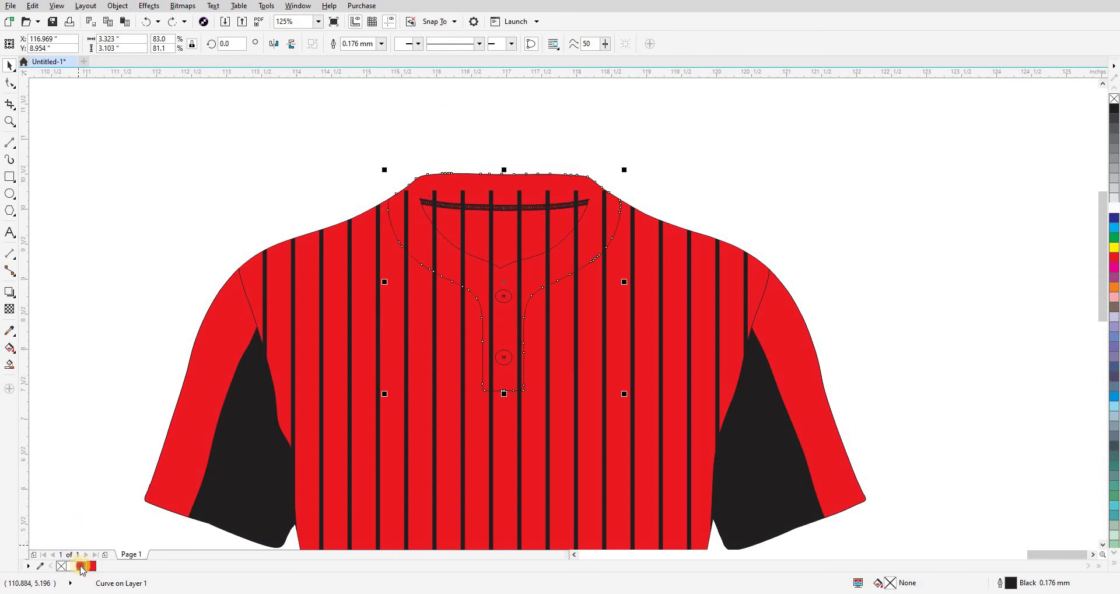
pyautogui.click(82, 566)
pyautogui.click(398, 270)
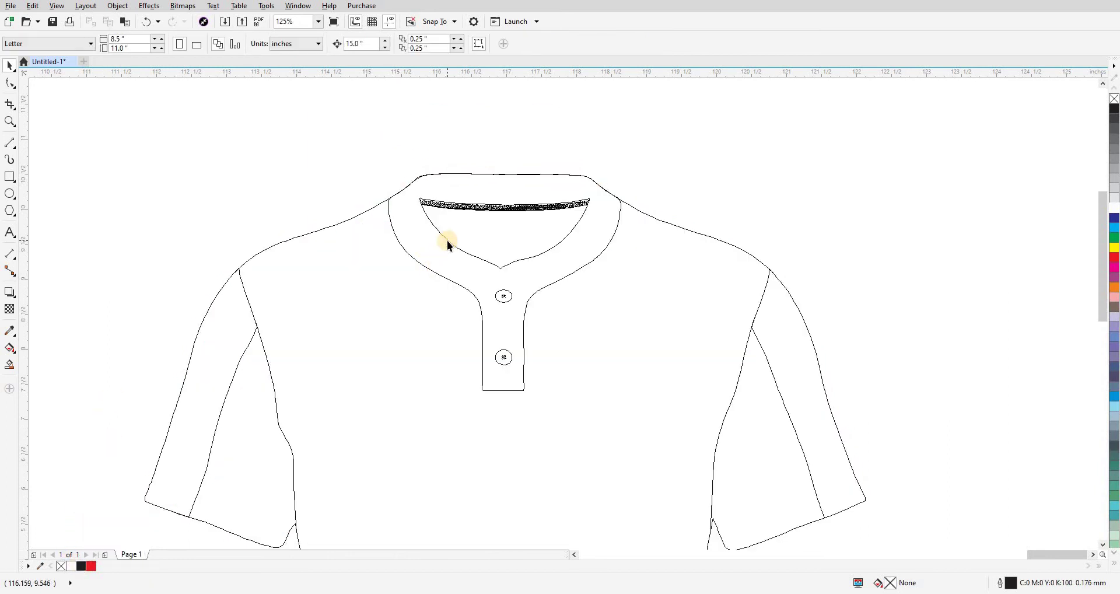
# - Colour the dotted collar stitch line red in the full-colour view
pyautogui.click(447, 241)
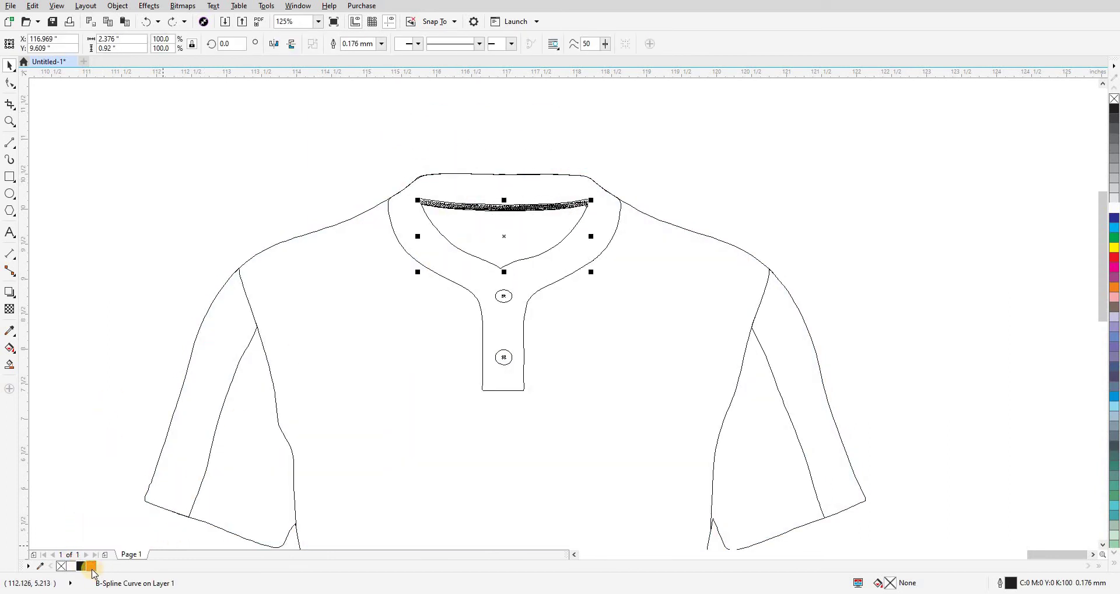
pyautogui.scroll(4, 491, 202)
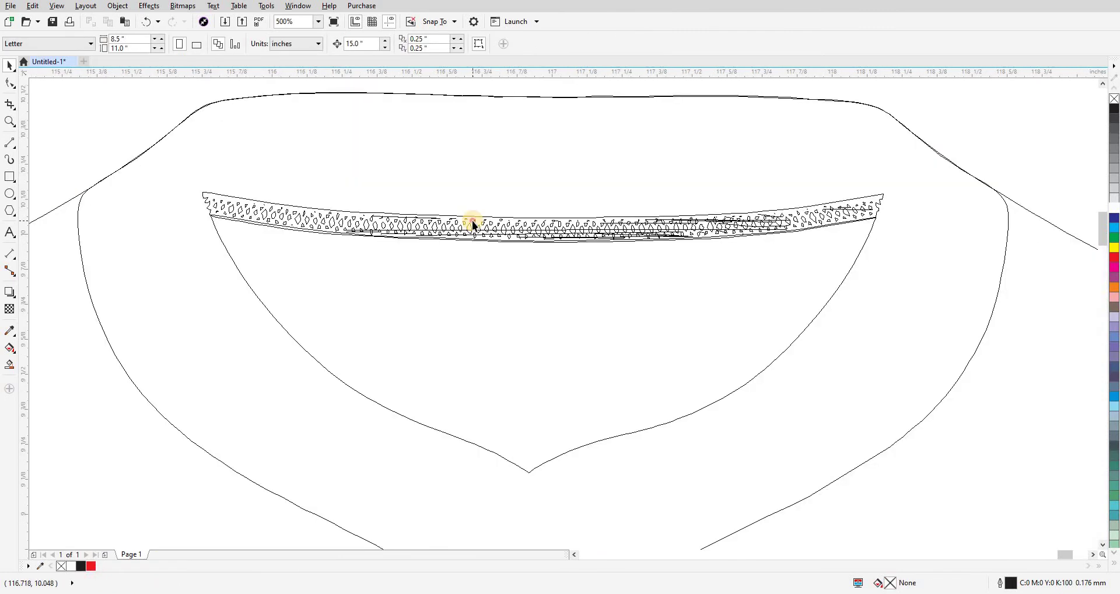
pyautogui.moveTo(472, 225); pyautogui.dragTo(480, 177)
pyautogui.hotkey('ctrl', 'z')
pyautogui.hotkey('shift', 'F9')
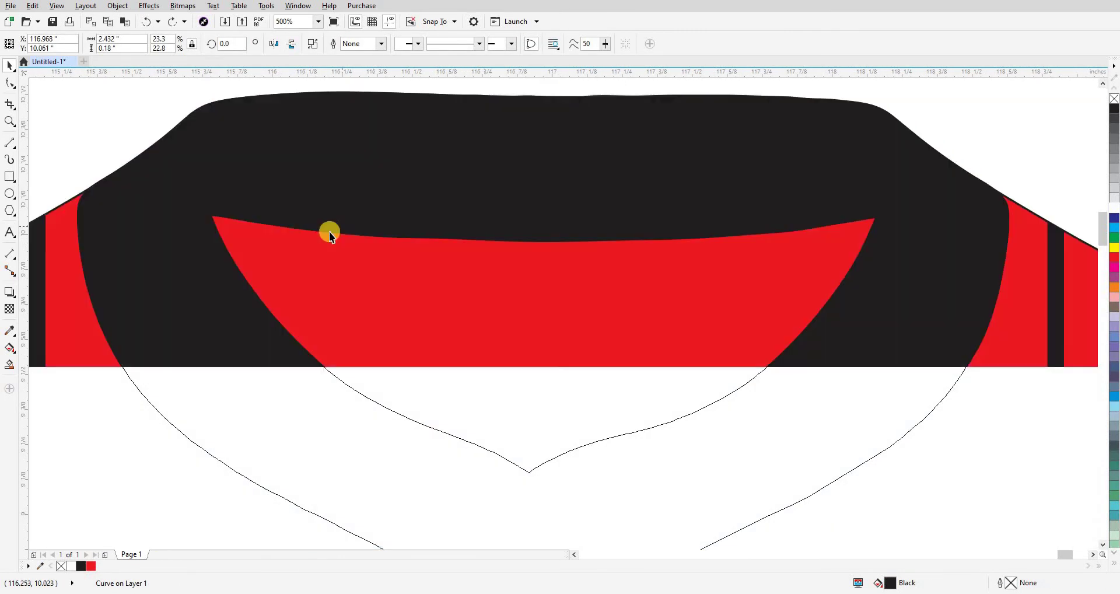
pyautogui.click(329, 232)
pyautogui.scroll(-2, 368, 229)
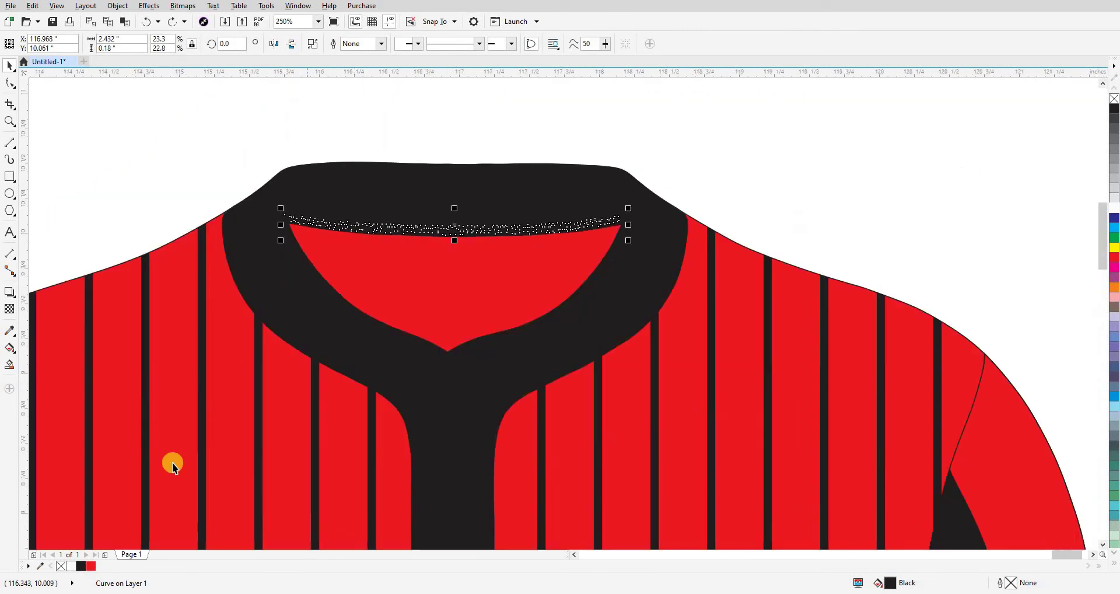
pyautogui.click(92, 566)
pyautogui.scroll(-4, 587, 192)
pyautogui.scroll(-2, 570, 200)
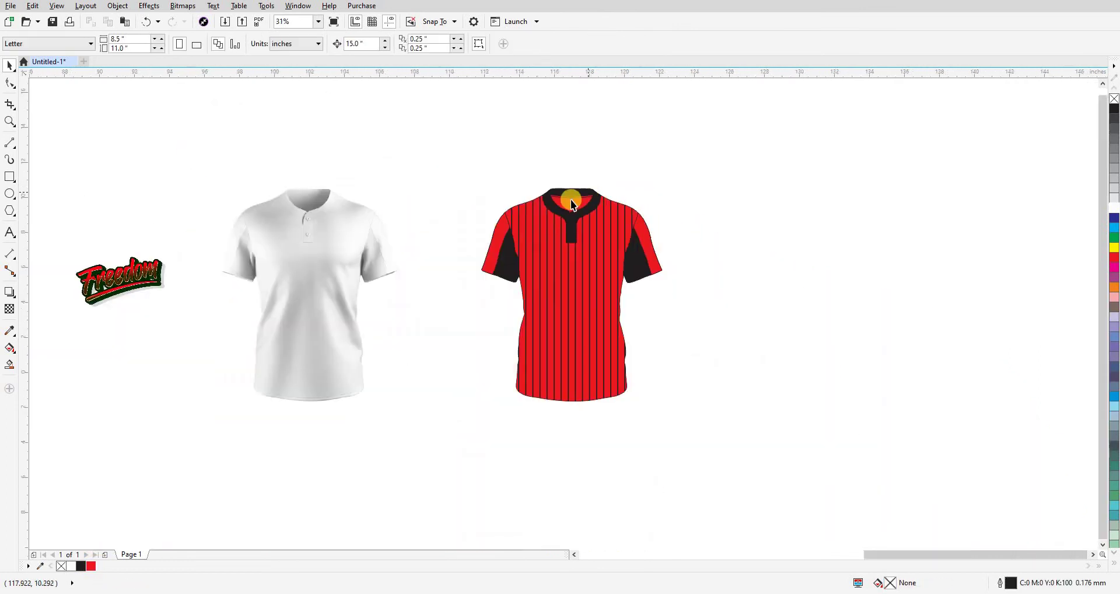
pyautogui.click(385, 231)
pyautogui.press('Delete')
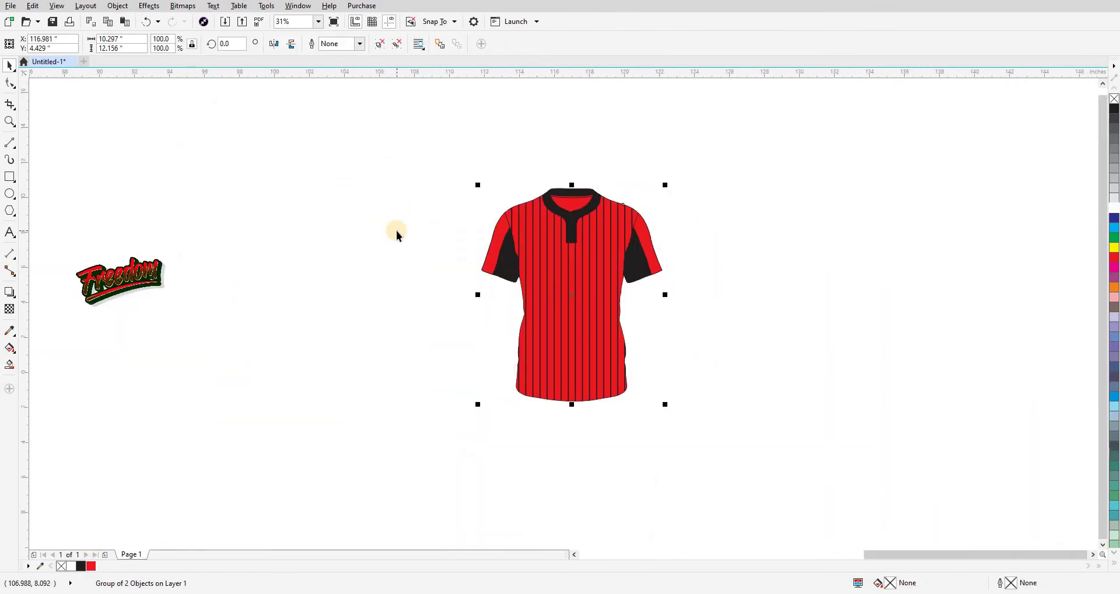
pyautogui.hotkey('ctrl', 'z')
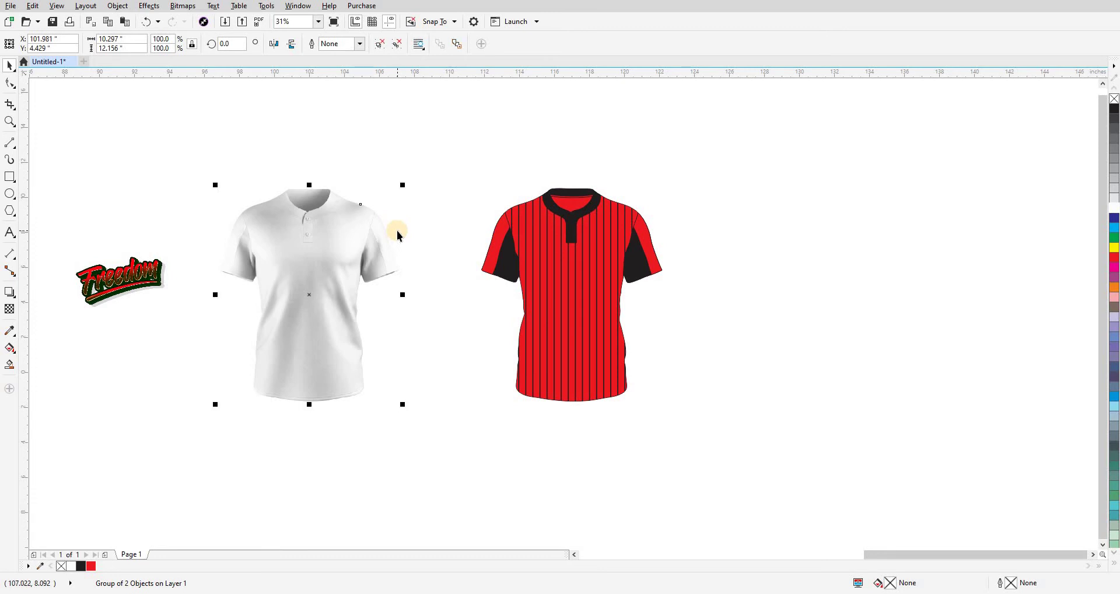
pyautogui.moveTo(397, 233); pyautogui.dragTo(581, 210)
pyautogui.scroll(4, 581, 210)
pyautogui.scroll(3, 543, 157)
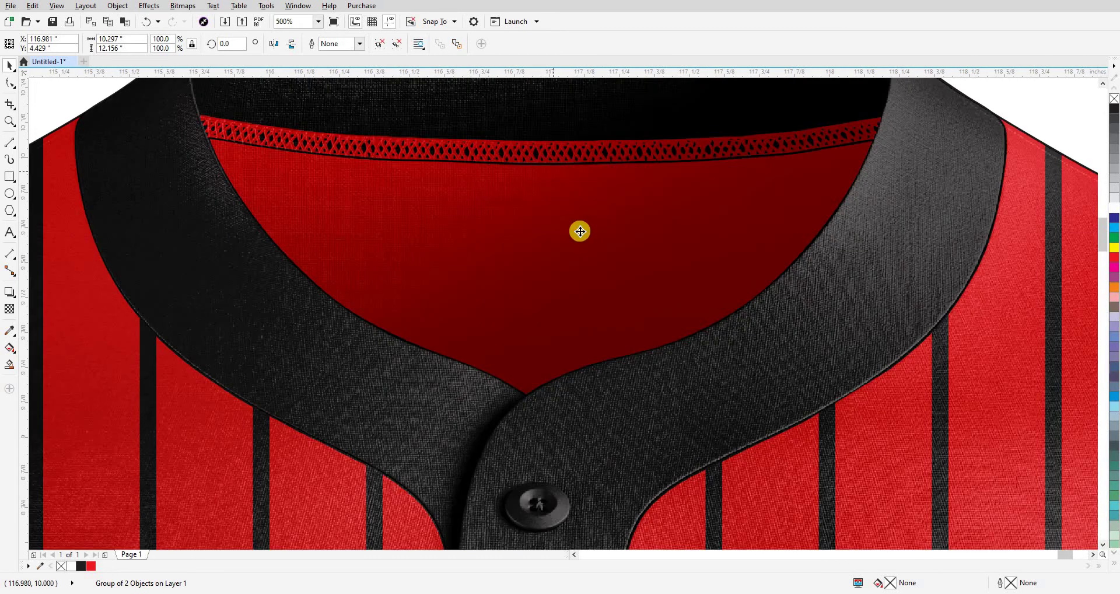
pyautogui.scroll(-3, 576, 226)
pyautogui.scroll(-2, 575, 225)
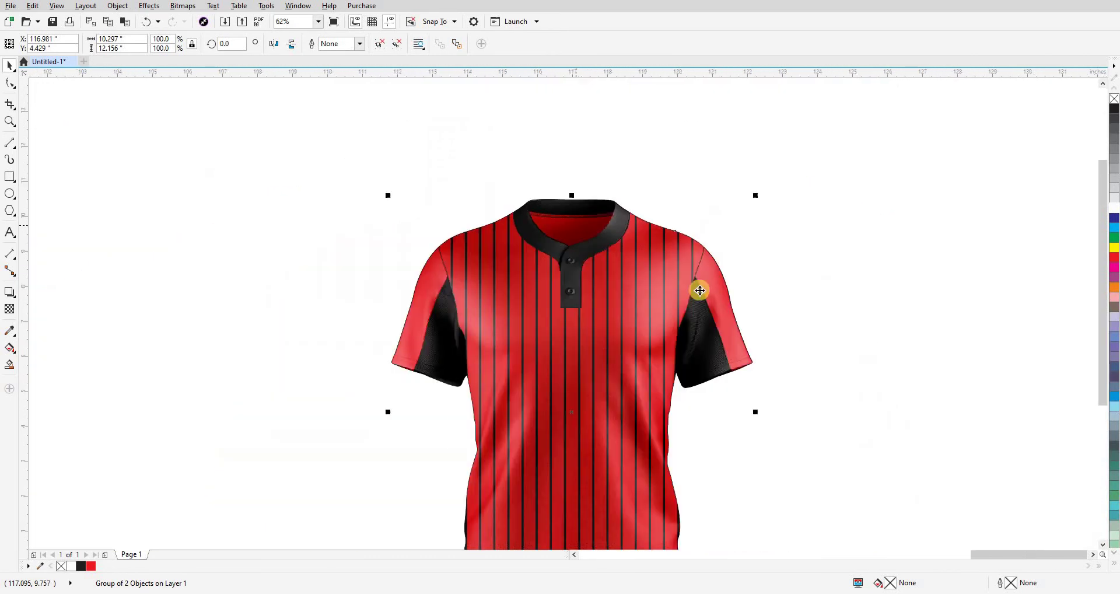
pyautogui.click(850, 385)
pyautogui.scroll(-3, 826, 225)
pyautogui.press('F2')
pyautogui.moveTo(388, 79); pyautogui.dragTo(674, 277)
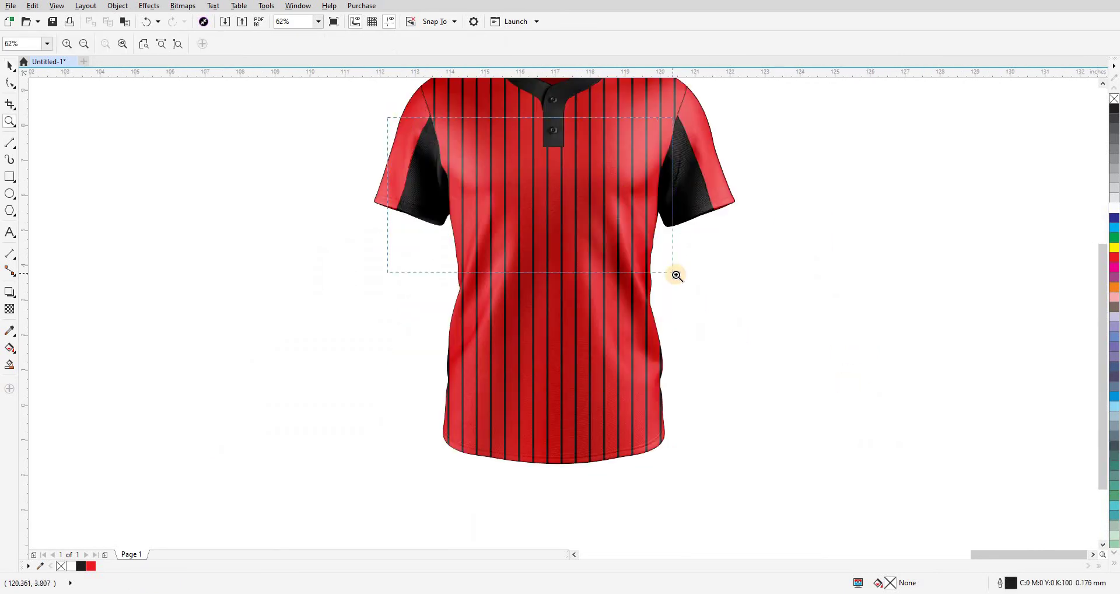
pyautogui.scroll(3, 617, 213)
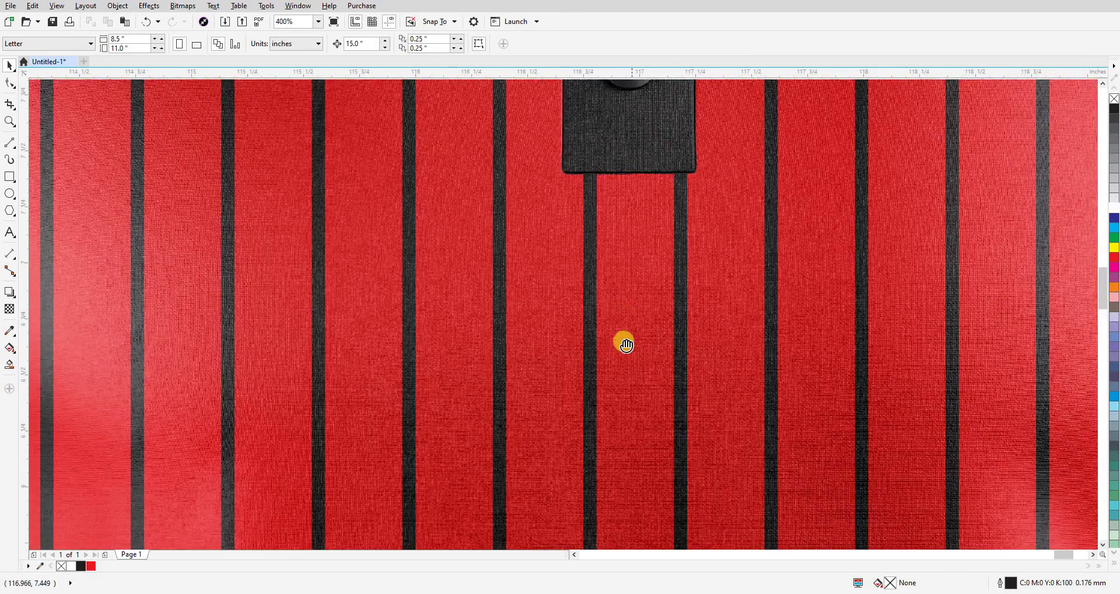
pyautogui.scroll(2, 630, 211)
pyautogui.scroll(-1, 630, 209)
pyautogui.scroll(-1, 630, 209)
pyautogui.scroll(-2, 630, 209)
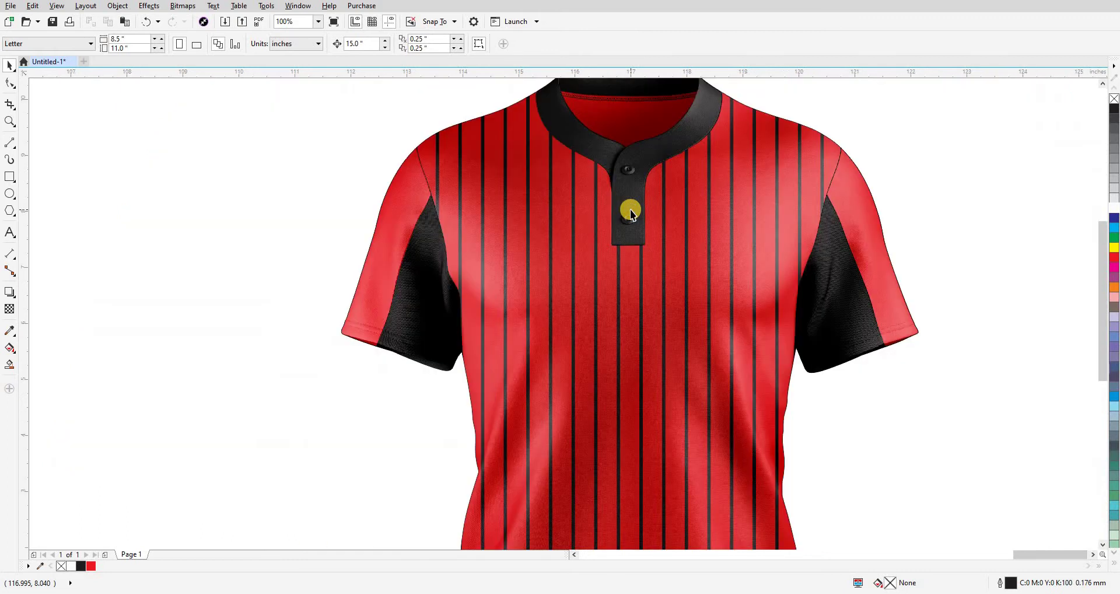
pyautogui.scroll(-2, 630, 209)
pyautogui.hscroll(2, 787, 376)
pyautogui.scroll(-1, 653, 375)
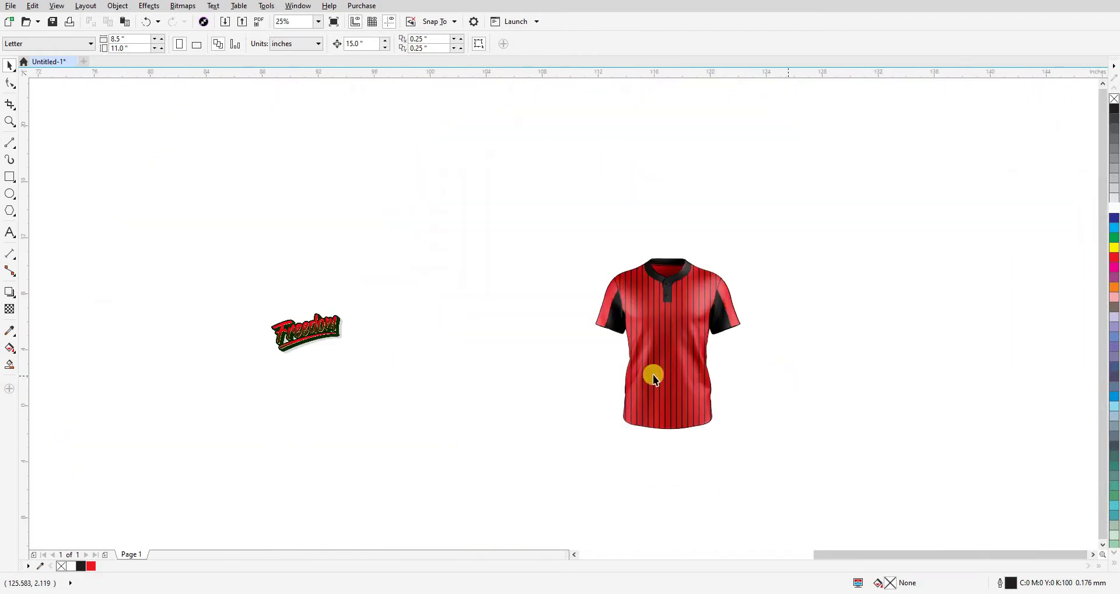
pyautogui.scroll(1, 613, 365)
pyautogui.hscroll(1, 566, 392)
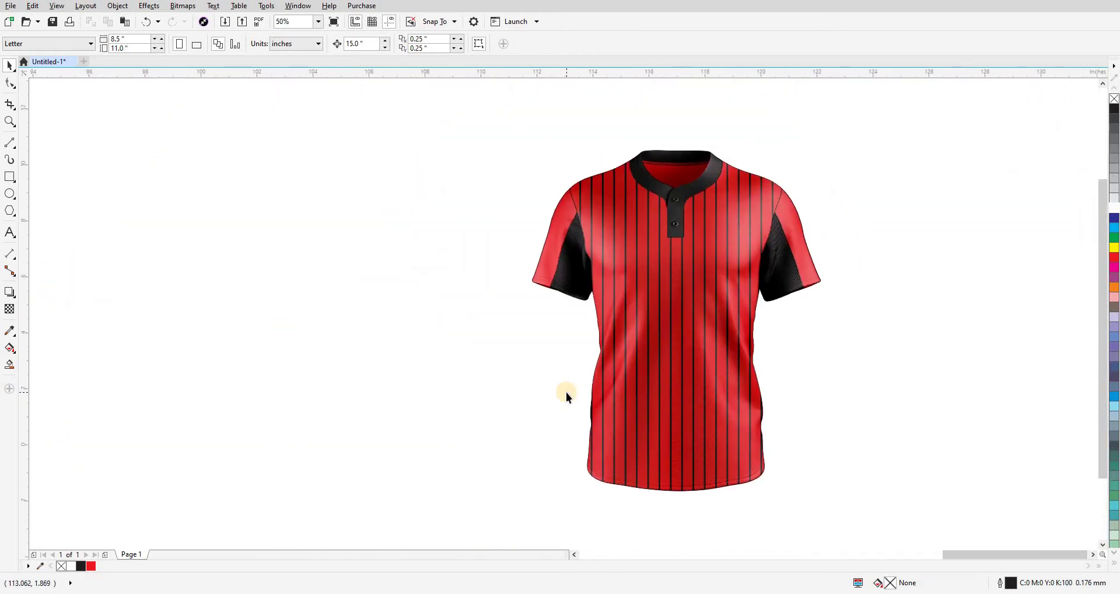
pyautogui.scroll(-1, 565, 392)
pyautogui.moveTo(536, 260)
pyautogui.mouseDown()
pyautogui.moveTo(716, 458)
pyautogui.moveTo(745, 453)
pyautogui.mouseUp()
pyautogui.press('space')
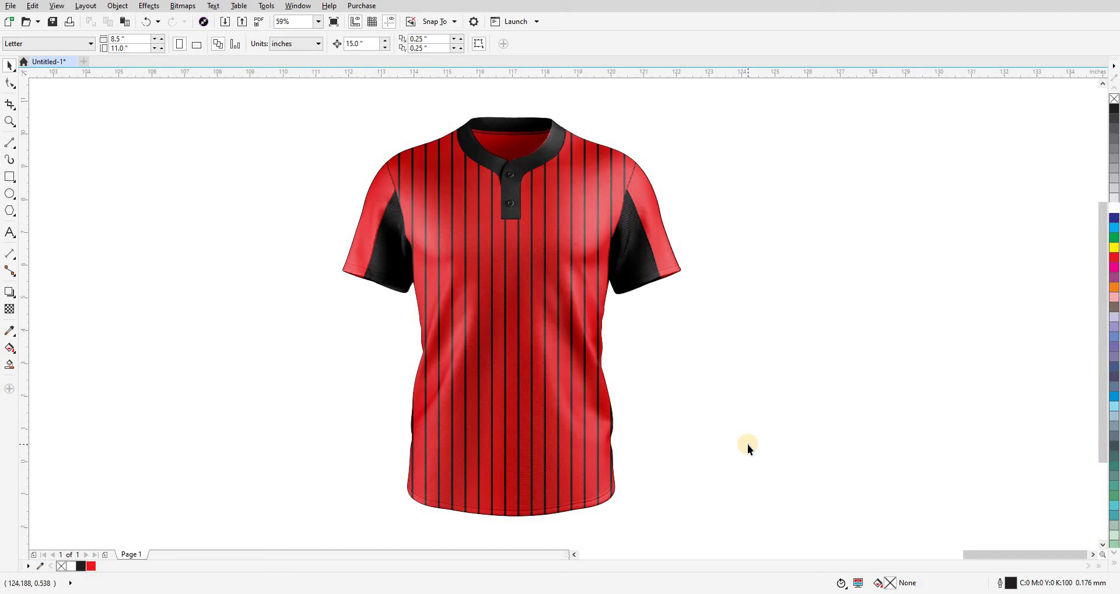
pyautogui.scroll(-2, 681, 422)
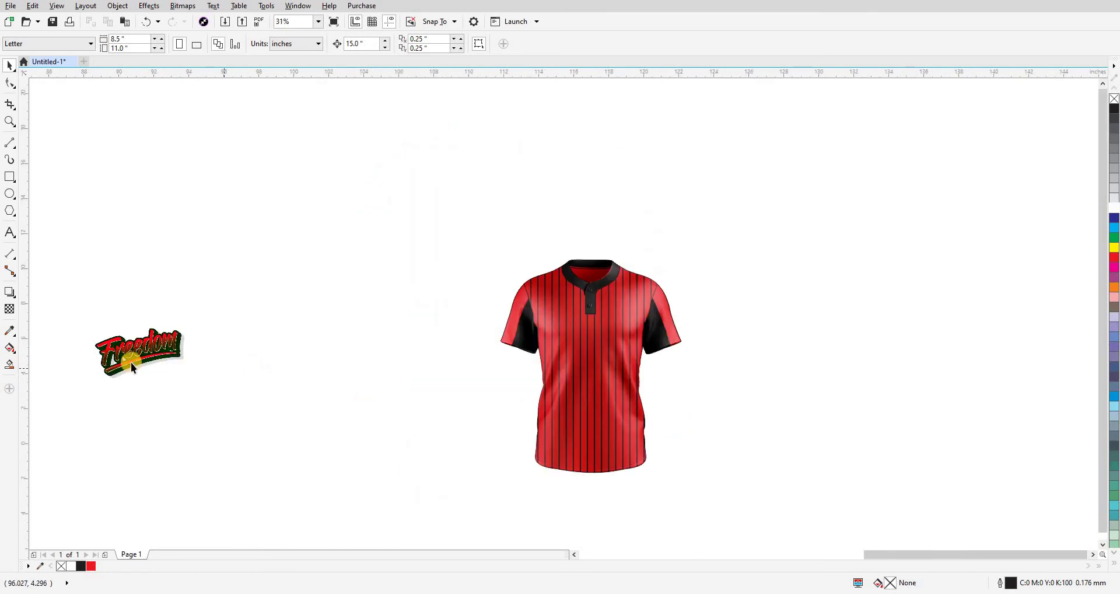
# - Centre the Freedom logo on the jersey with the C align key
pyautogui.moveTo(132, 367)
pyautogui.mouseDown()
pyautogui.moveTo(338, 390)
pyautogui.moveTo(471, 363)
pyautogui.moveTo(469, 384)
pyautogui.mouseUp()
pyautogui.press('z')
pyautogui.click(660, 404)
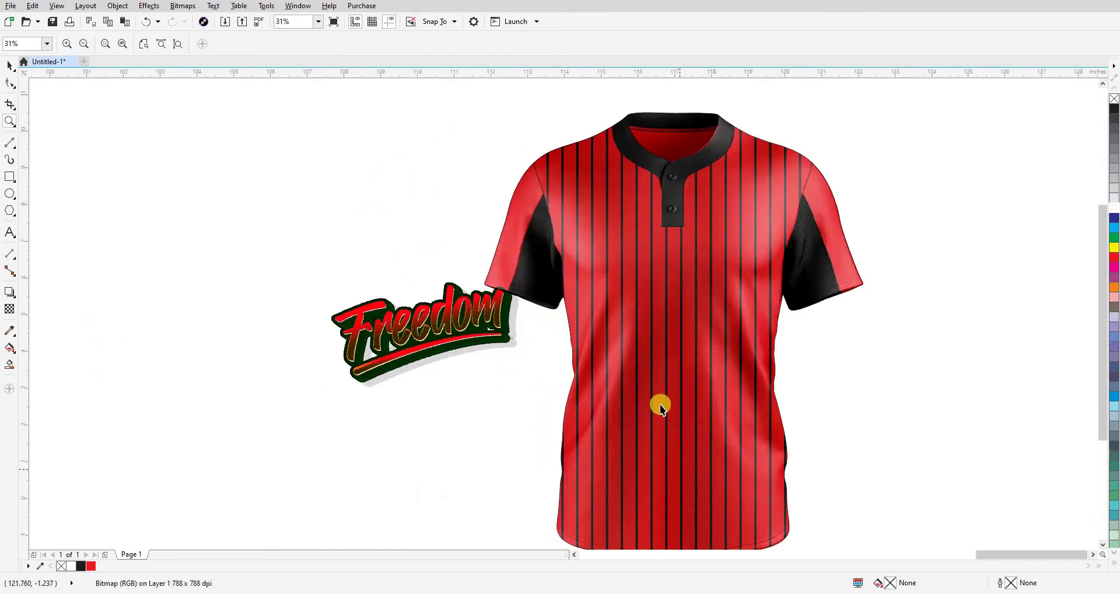
pyautogui.press('space')
pyautogui.scroll(-2, 484, 362)
pyautogui.click(524, 420)
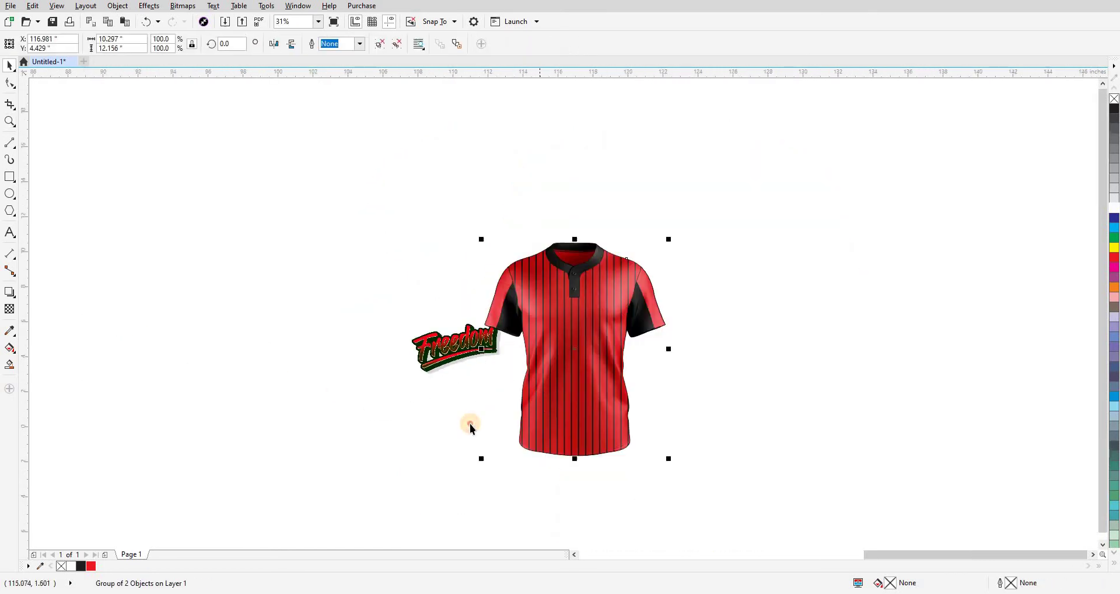
pyautogui.click(487, 350)
pyautogui.keyDown('shift'); pyautogui.click(566, 349); pyautogui.keyUp('shift')
pyautogui.press('c')
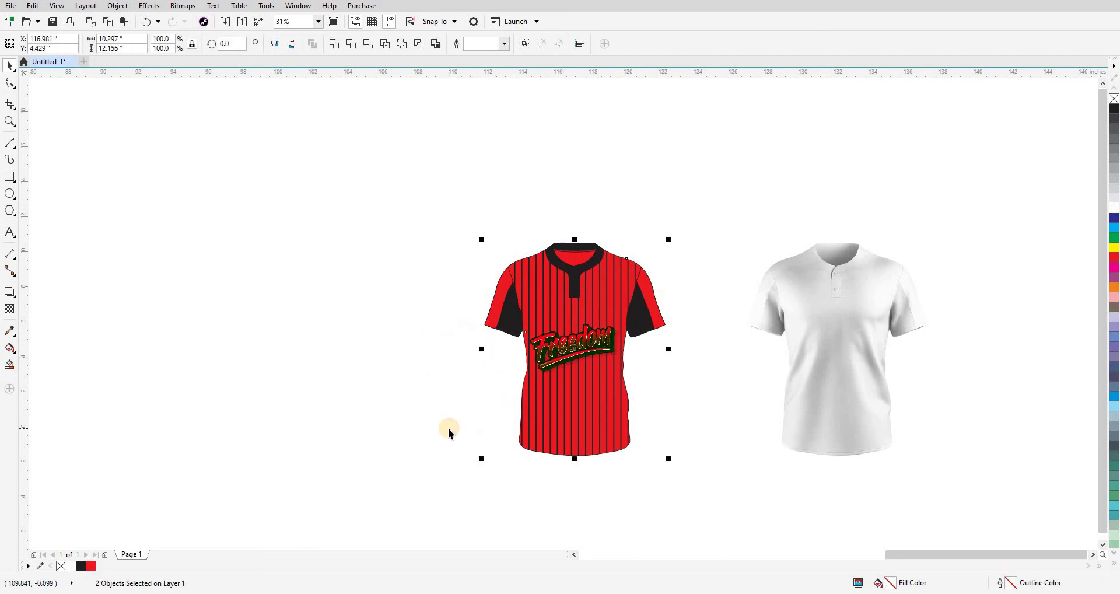
# - Move the Freedom logo up onto the jersey's upper chest
pyautogui.click(449, 431)
pyautogui.scroll(2, 623, 382)
pyautogui.click(521, 279)
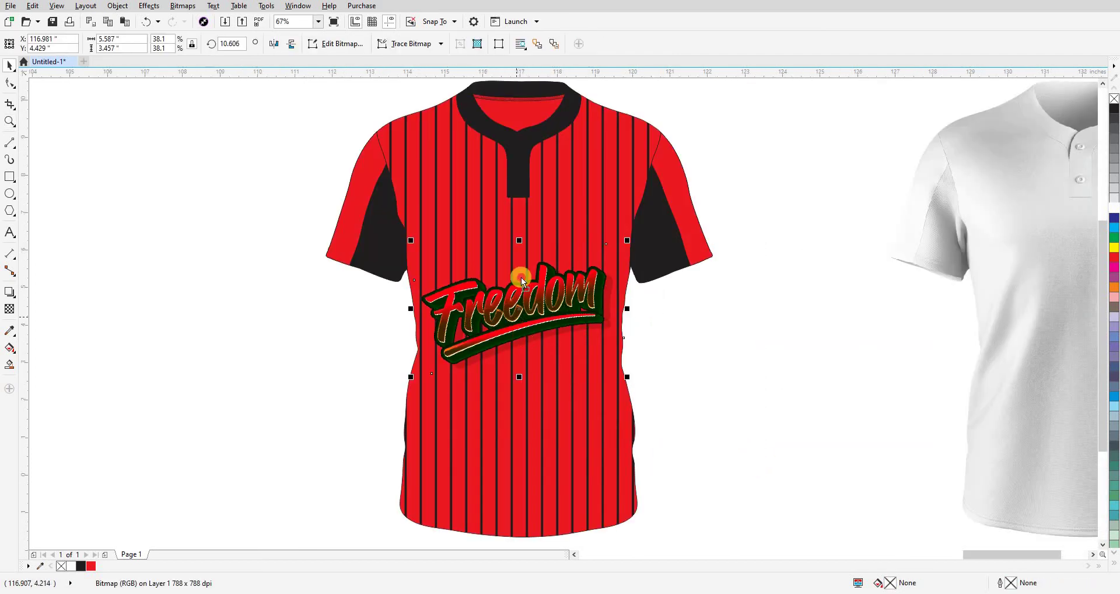
pyautogui.moveTo(521, 279); pyautogui.dragTo(526, 247)
pyautogui.click(511, 345)
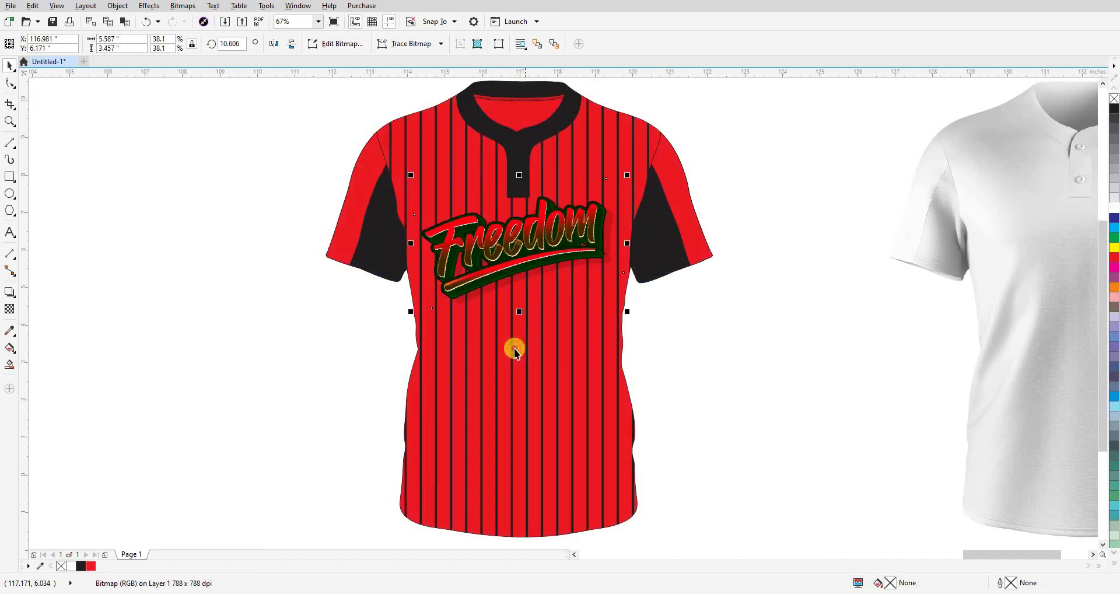
pyautogui.click(659, 374)
pyautogui.scroll(-2, 416, 308)
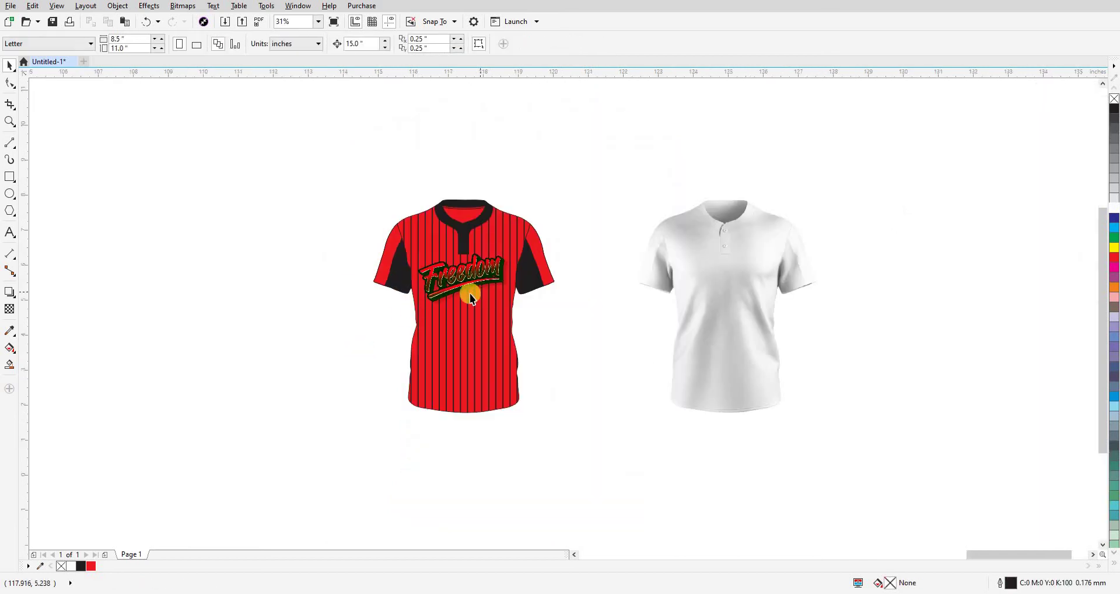
pyautogui.scroll(2, 475, 295)
# - Add a large '22' text set in the NBA Hornets Buzz City font
pyautogui.click(10, 233)
pyautogui.click(118, 353)
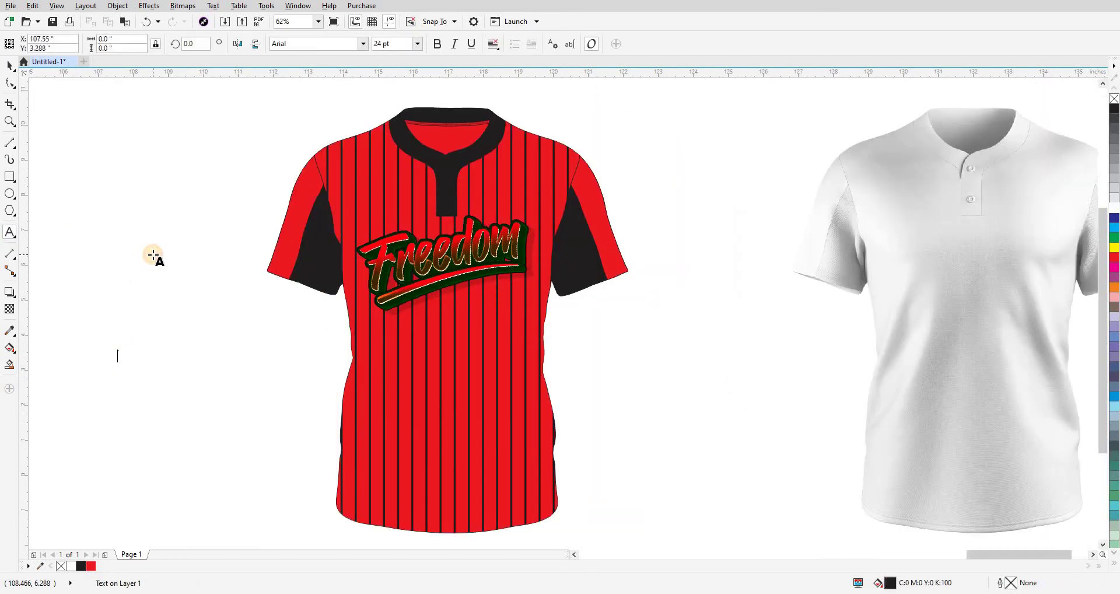
pyautogui.write('22')
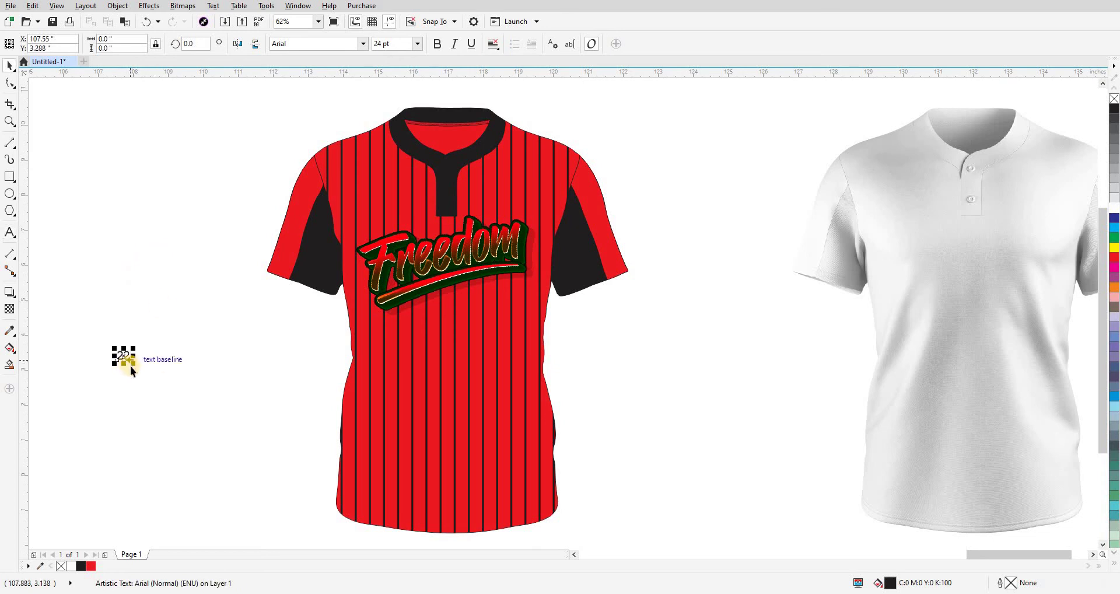
pyautogui.moveTo(132, 364); pyautogui.dragTo(203, 414)
pyautogui.click(363, 44)
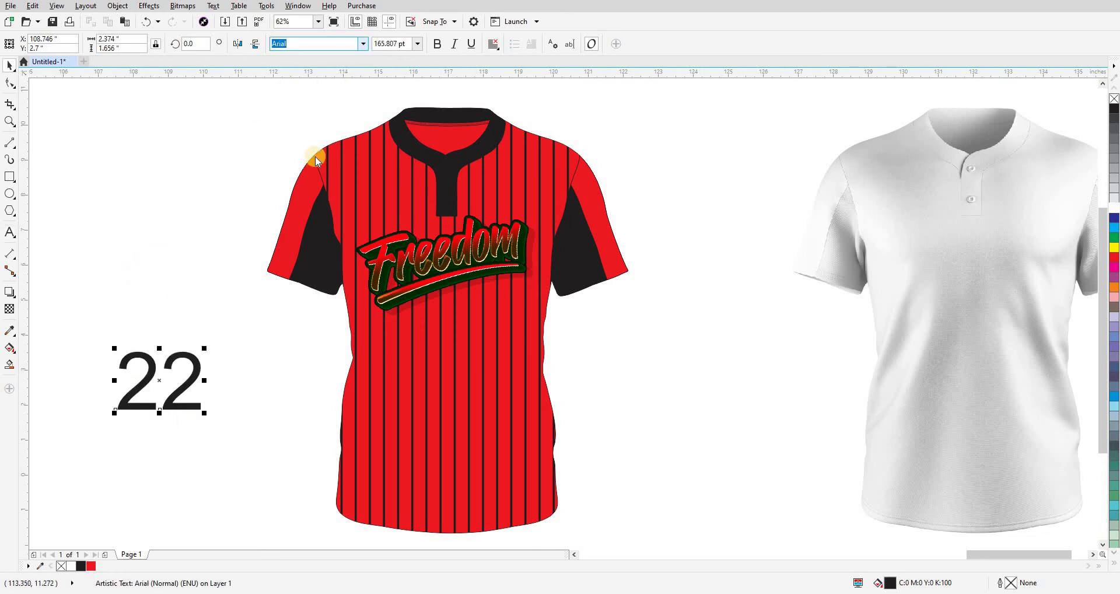
pyautogui.click(308, 75)
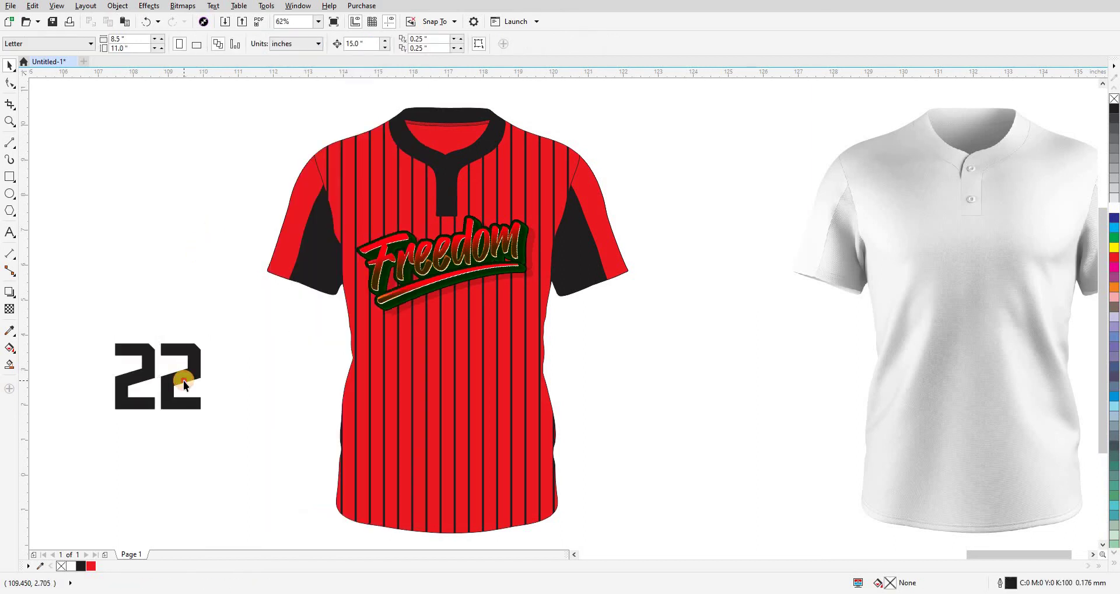
# - Move the 22 below the Freedom logo and shrink it to about 130 pt
pyautogui.moveTo(183, 380); pyautogui.dragTo(527, 337)
pyautogui.scroll(2, 528, 337)
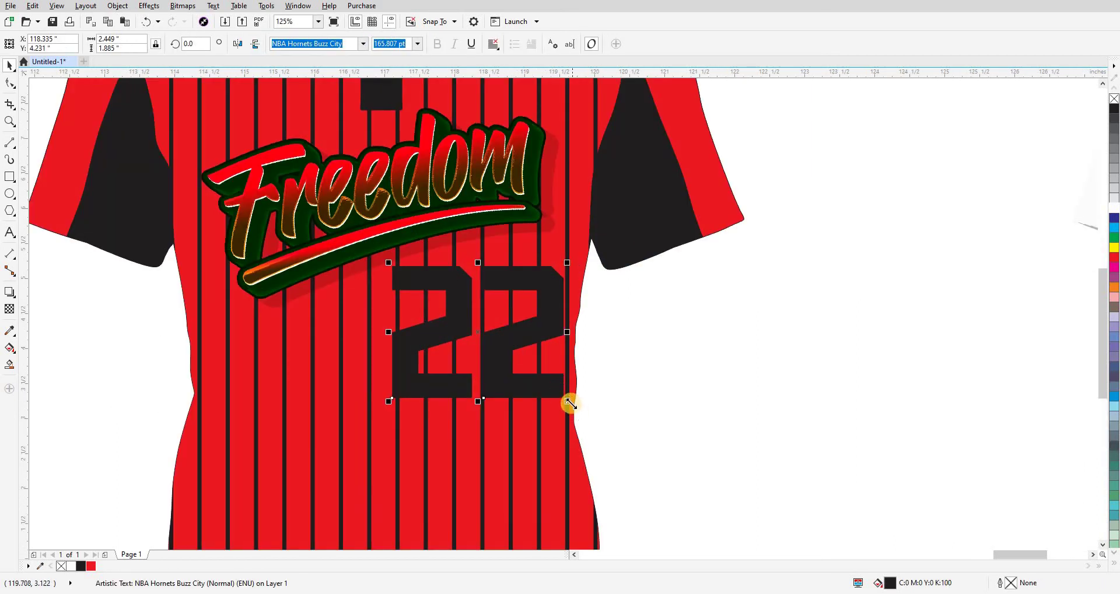
pyautogui.moveTo(569, 398); pyautogui.dragTo(543, 378)
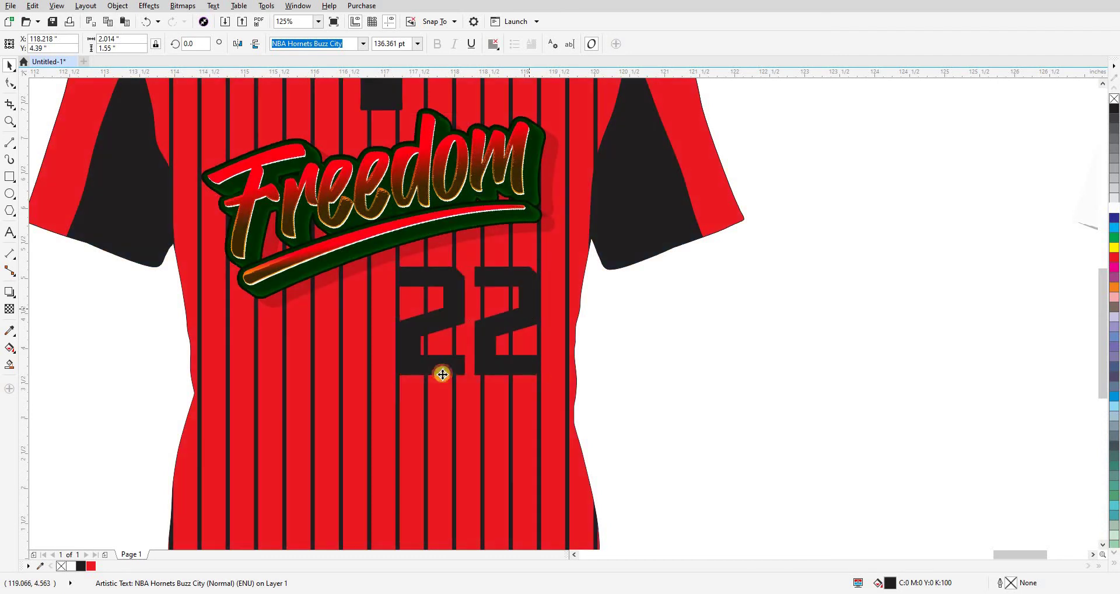
pyautogui.moveTo(396, 378); pyautogui.dragTo(406, 370)
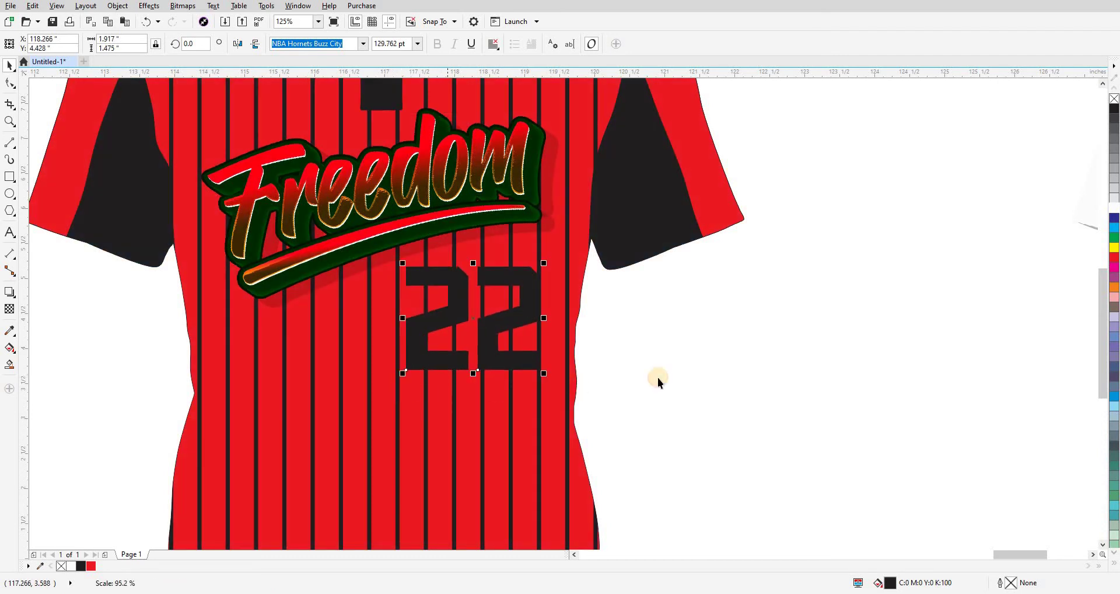
pyautogui.click(650, 374)
pyautogui.click(509, 319)
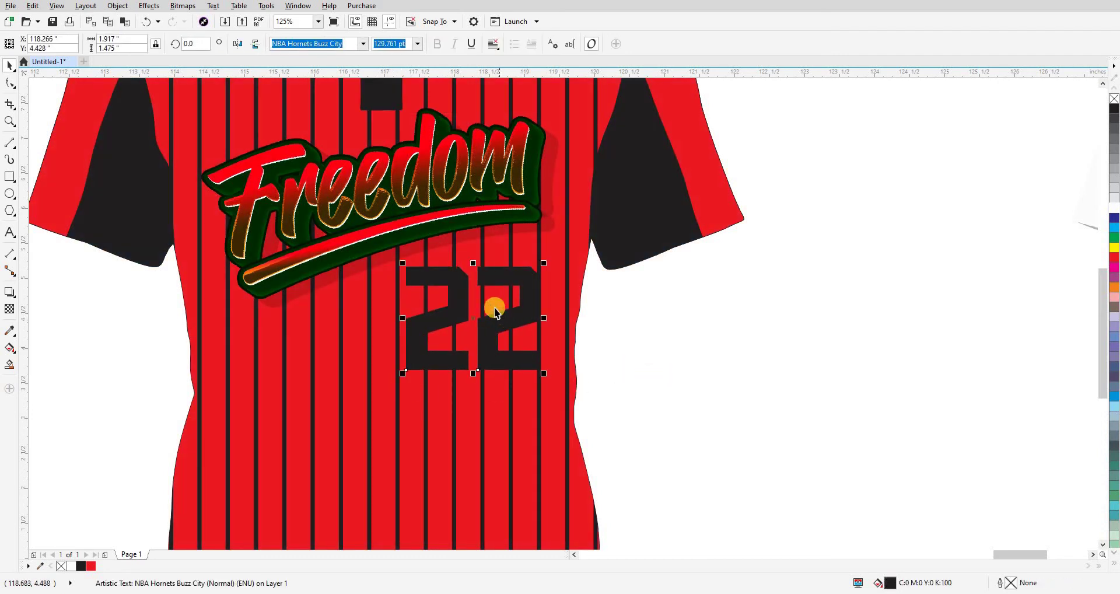
# - Fill the 22 red and give it a white 2.0 mm outline behind the fill
pyautogui.moveTo(99, 446); pyautogui.dragTo(420, 336)
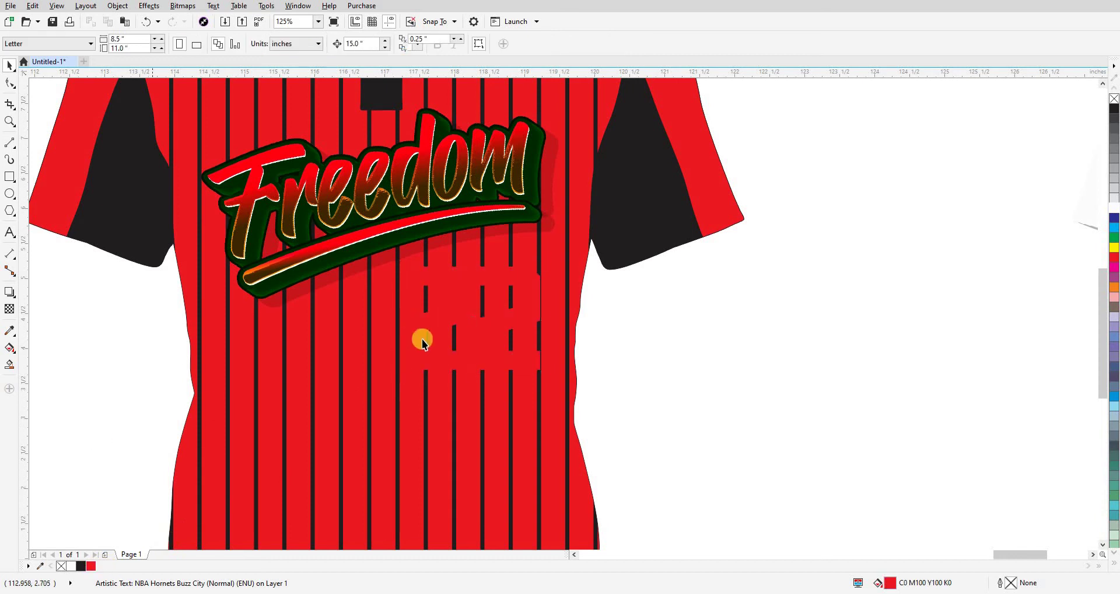
pyautogui.rightClick(70, 566)
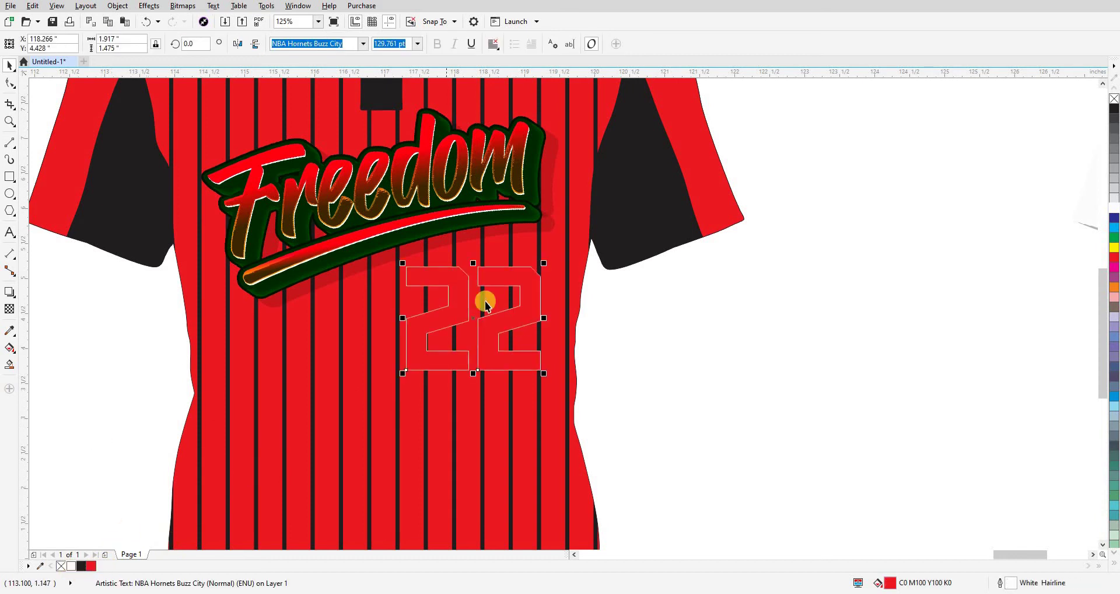
pyautogui.press('F12')
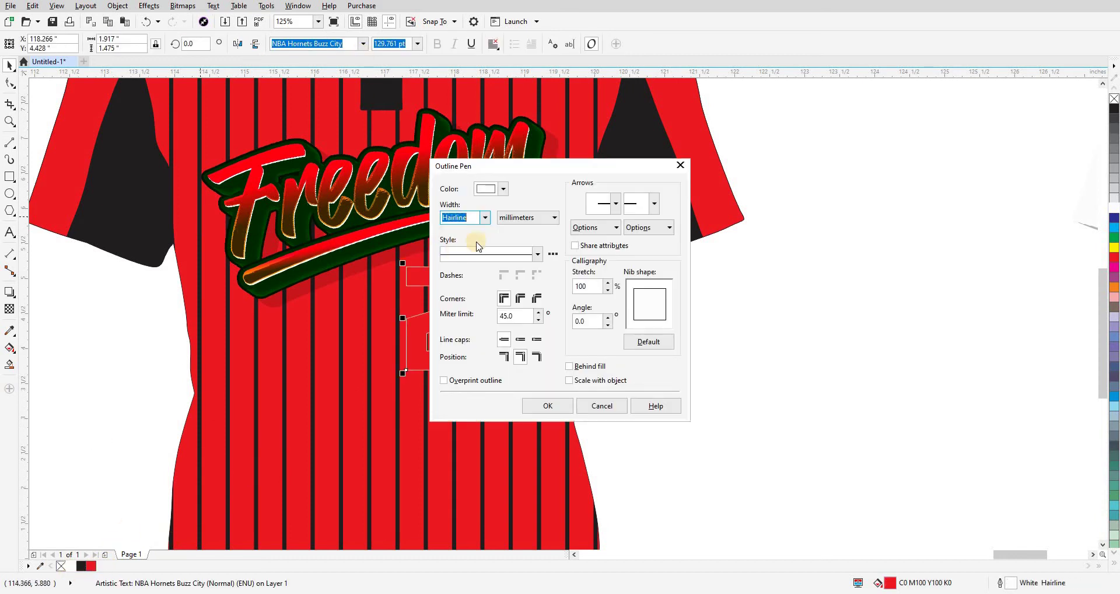
pyautogui.click(484, 217)
pyautogui.click(464, 315)
pyautogui.click(569, 366)
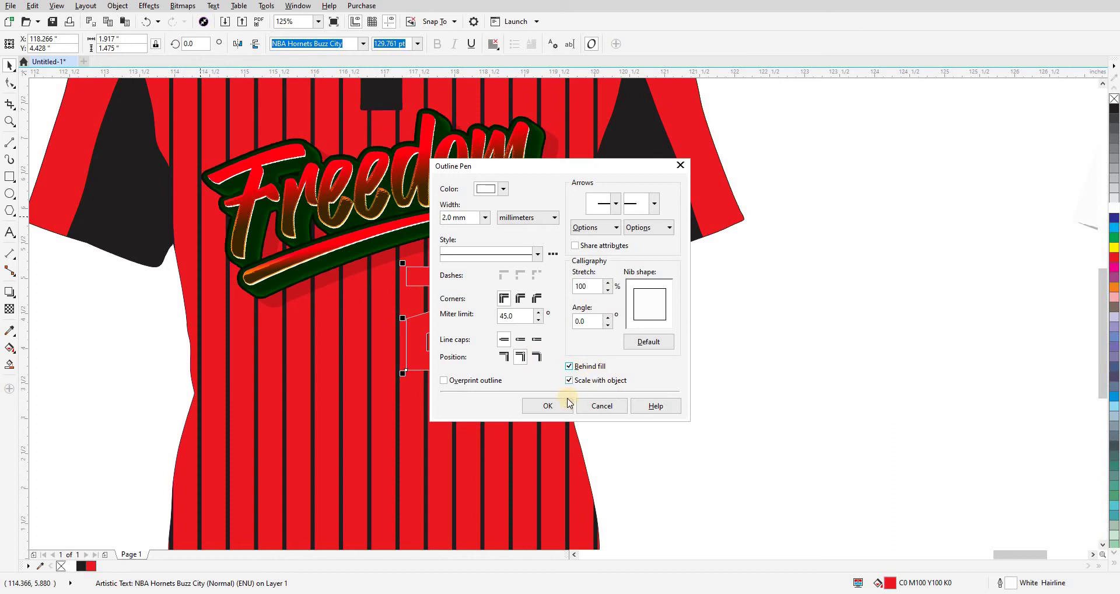
pyautogui.click(547, 406)
pyautogui.click(614, 363)
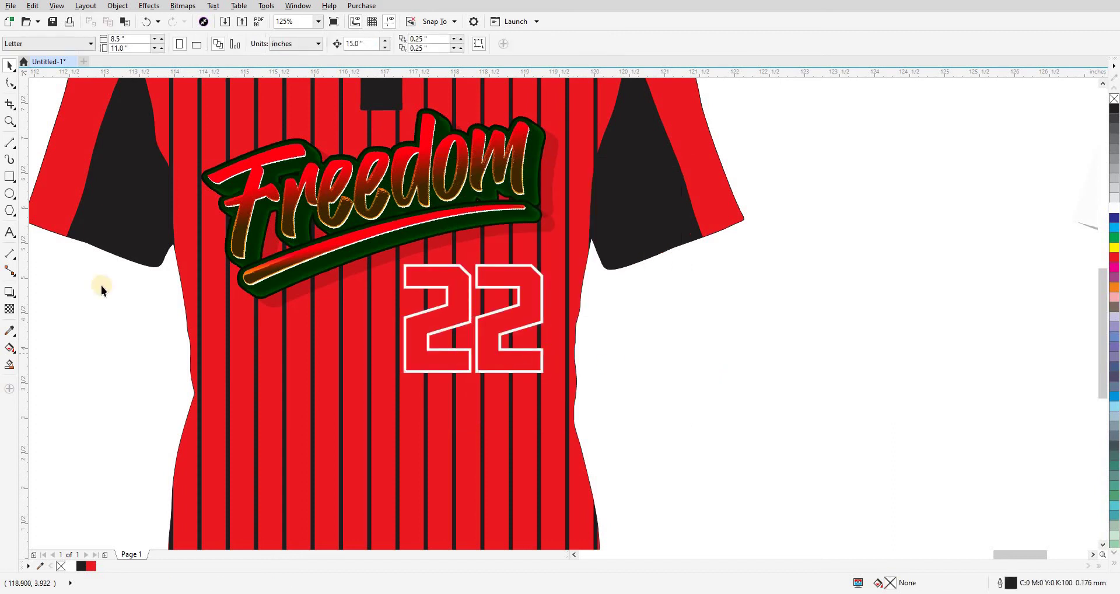
pyautogui.click(9, 178)
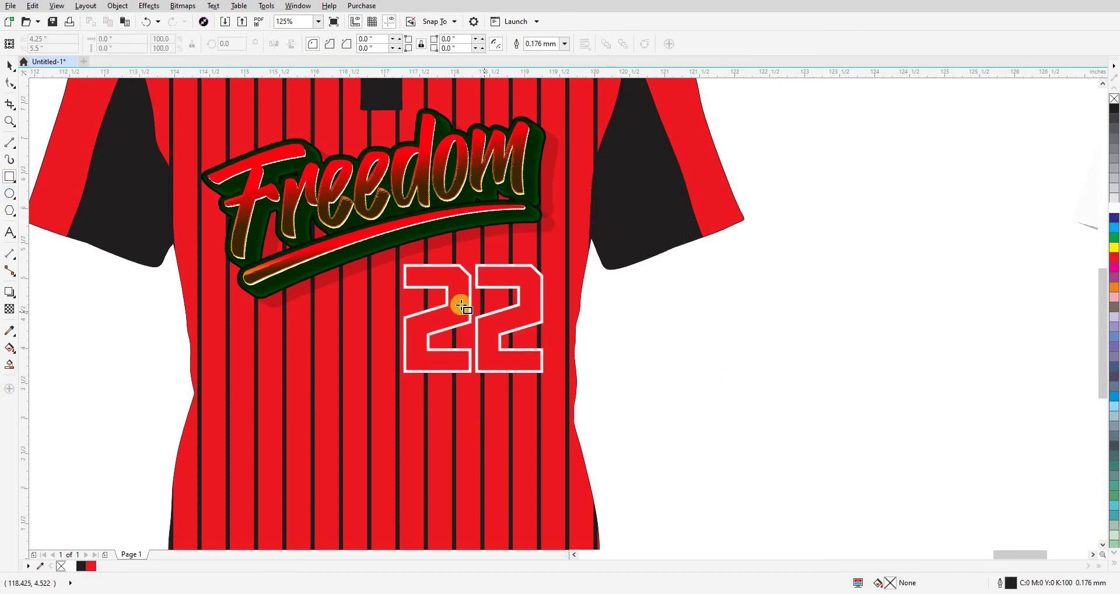
pyautogui.click(7, 69)
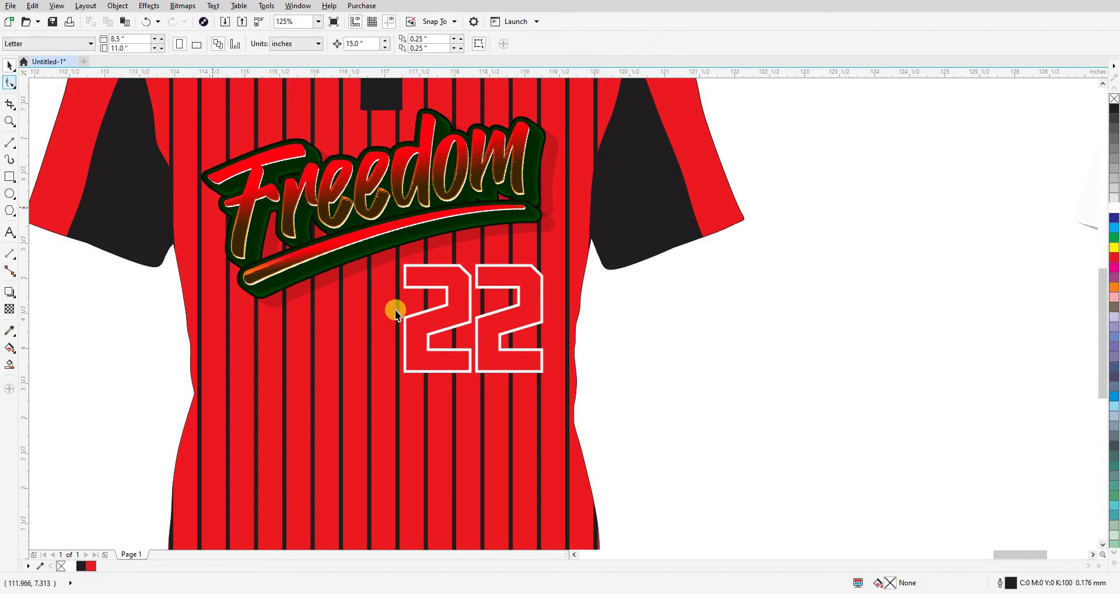
pyautogui.click(447, 326)
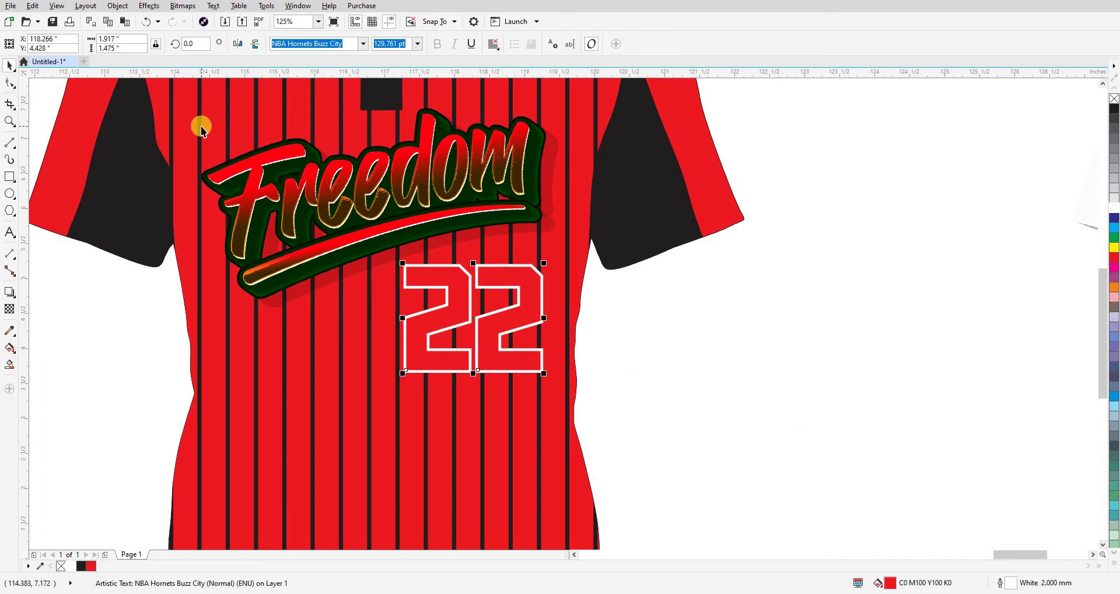
# - Give the 22 a vertical 90° red-to-white fountain fill with reversed ends
pyautogui.press('F11')
pyautogui.moveTo(478, 186); pyautogui.dragTo(740, 218)
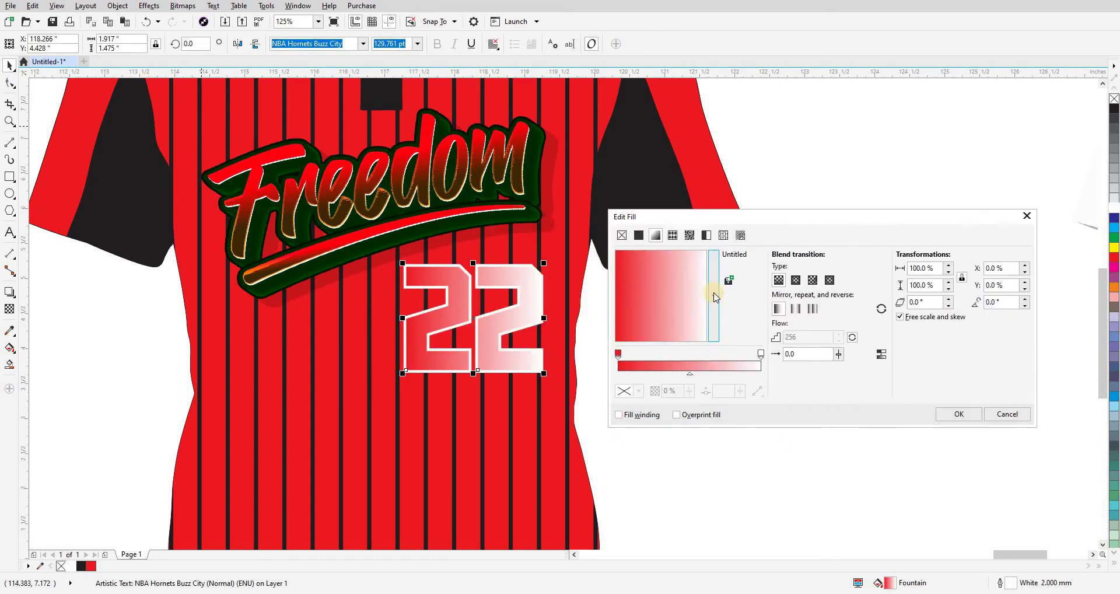
pyautogui.moveTo(662, 296)
pyautogui.click(691, 307)
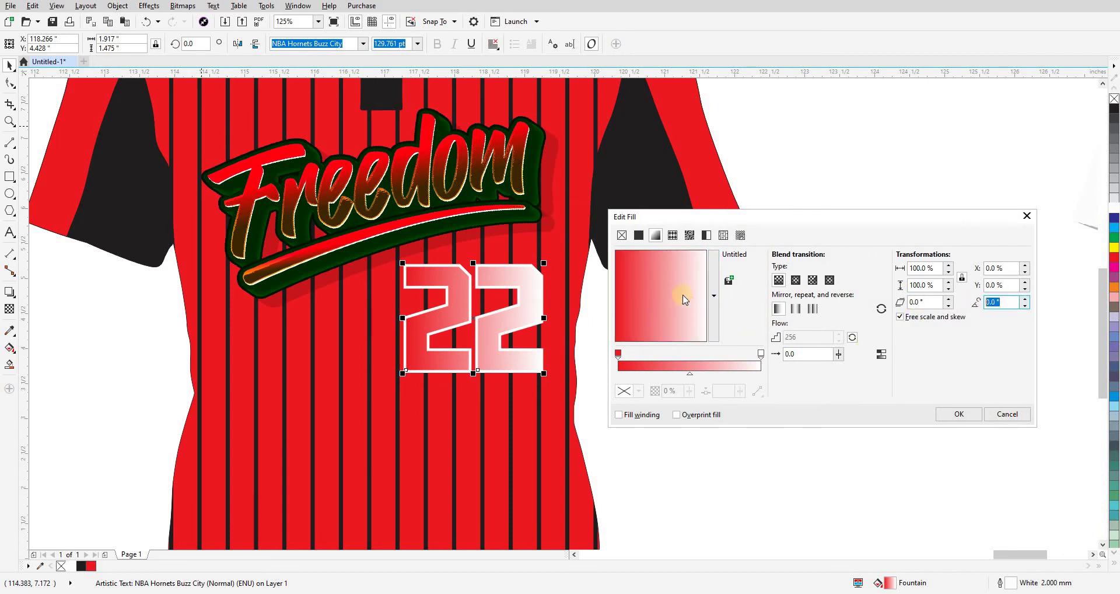
pyautogui.write('90')
pyautogui.click(918, 303)
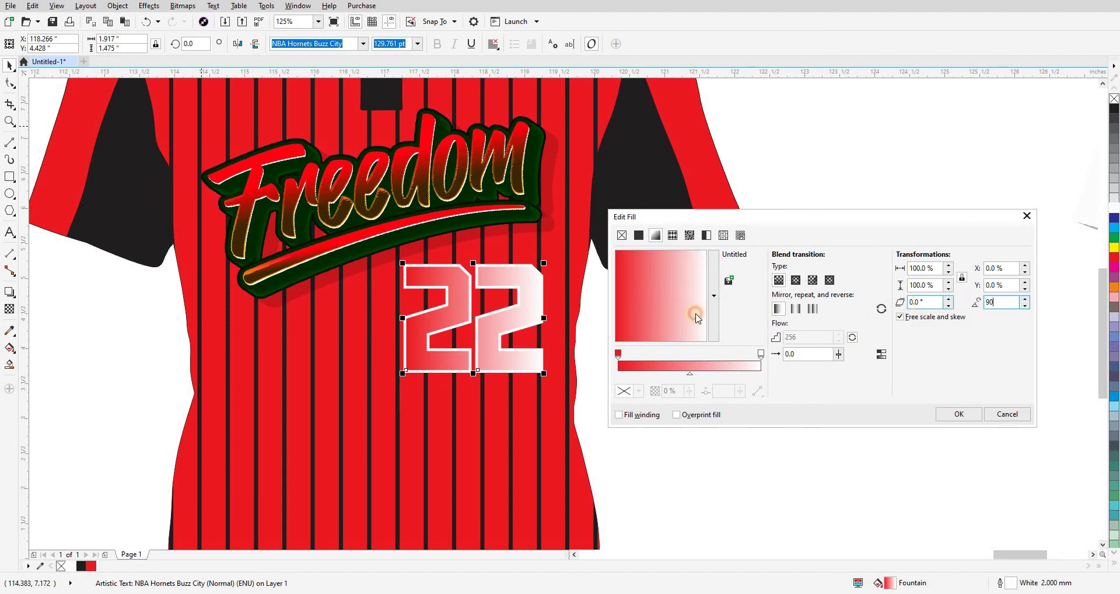
pyautogui.press('Return')
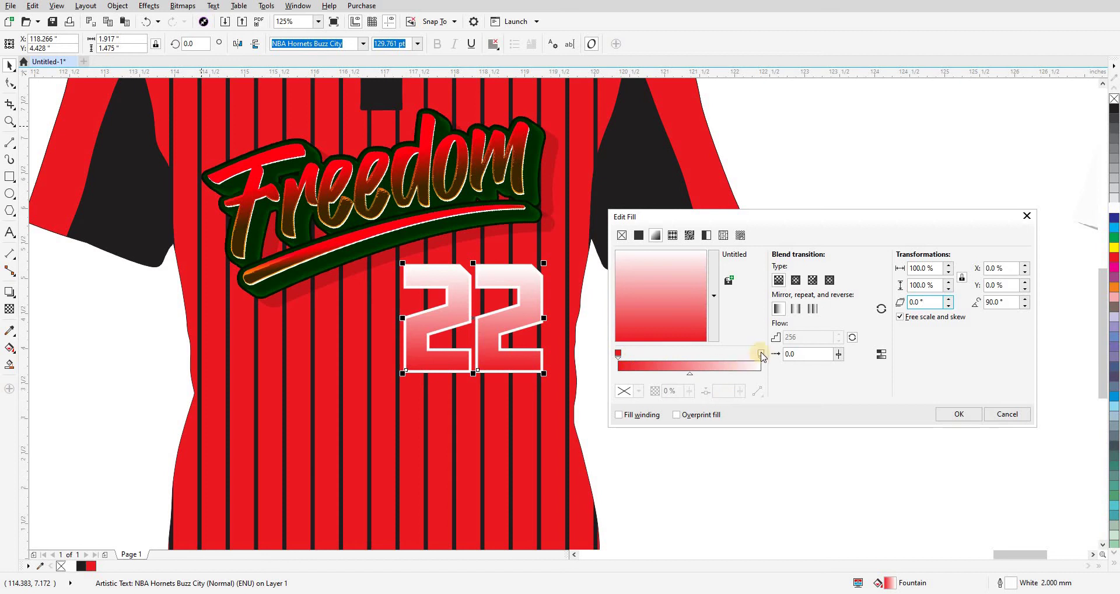
pyautogui.click(761, 354)
pyautogui.click(628, 370)
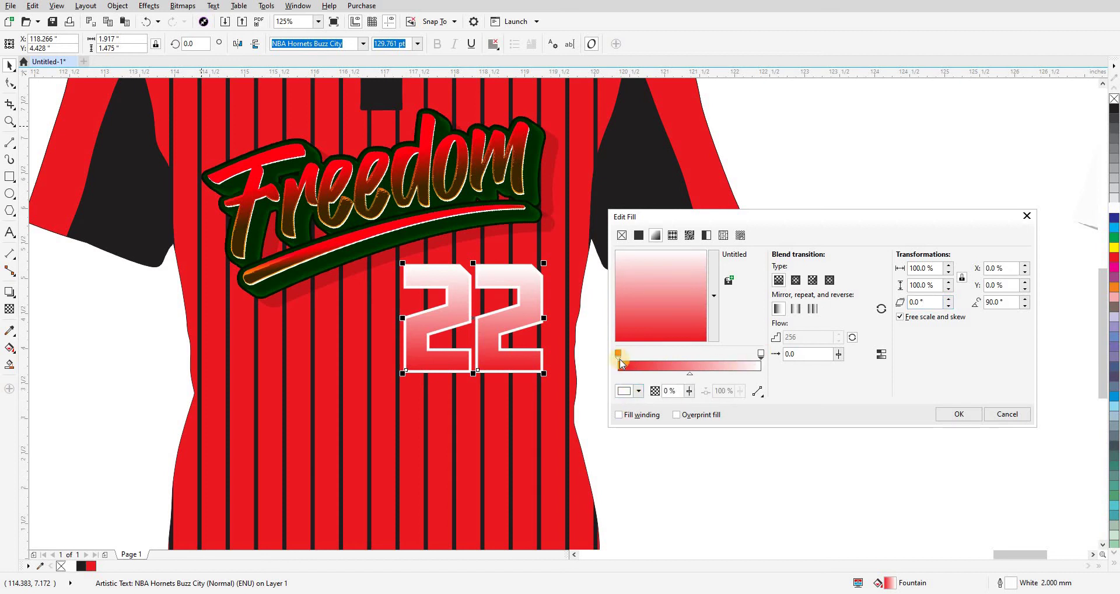
pyautogui.click(881, 307)
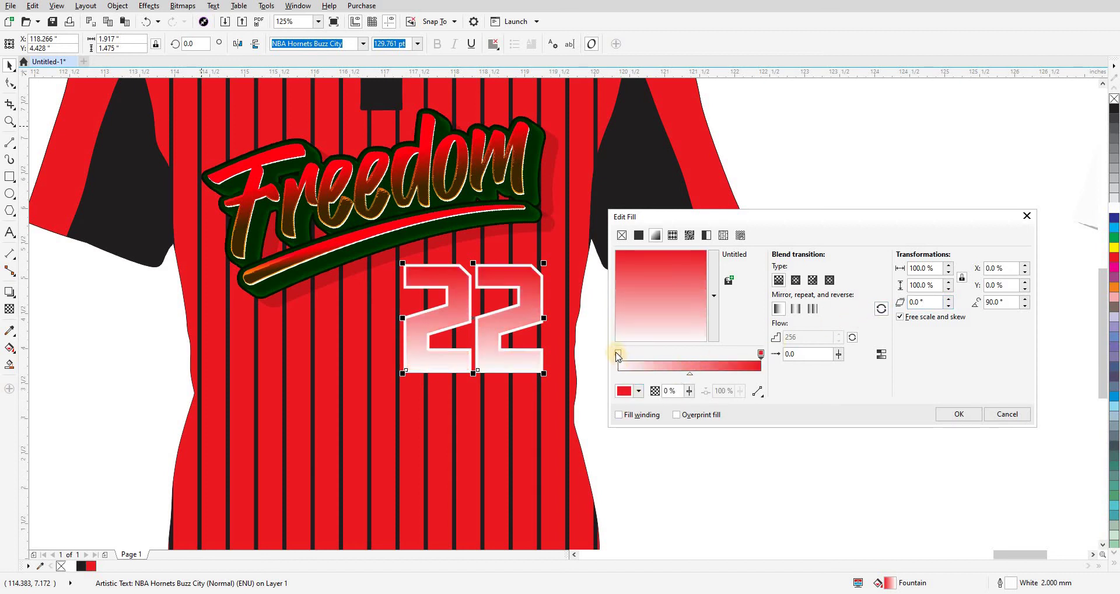
# - Set the gradient's start node to near-black RGB 40,40,41 and apply the fill
pyautogui.click(618, 354)
pyautogui.click(624, 391)
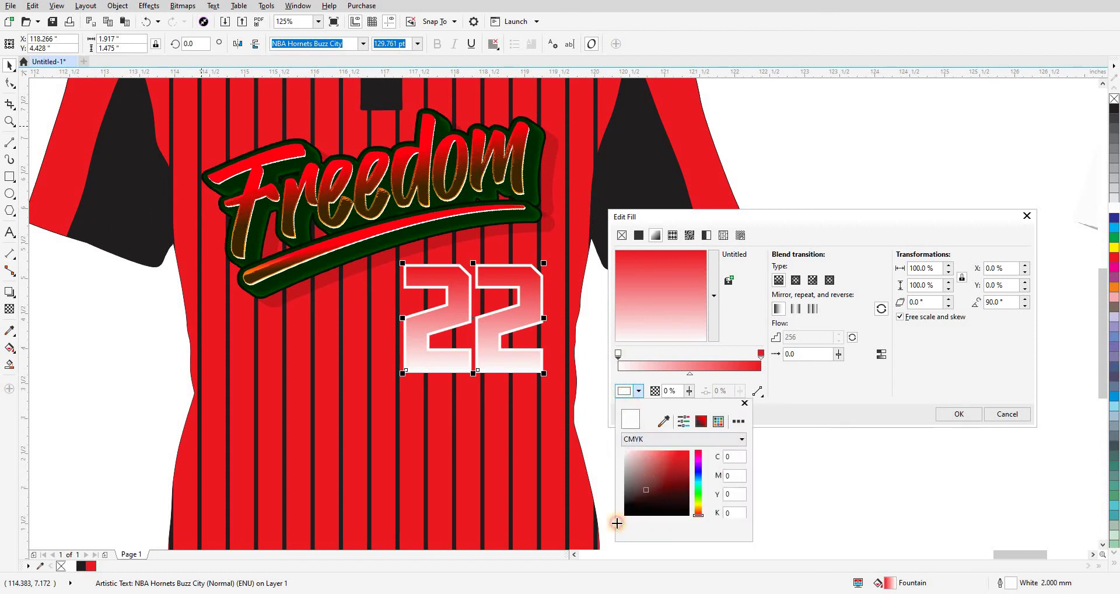
pyautogui.click(617, 521)
pyautogui.click(657, 439)
pyautogui.click(649, 468)
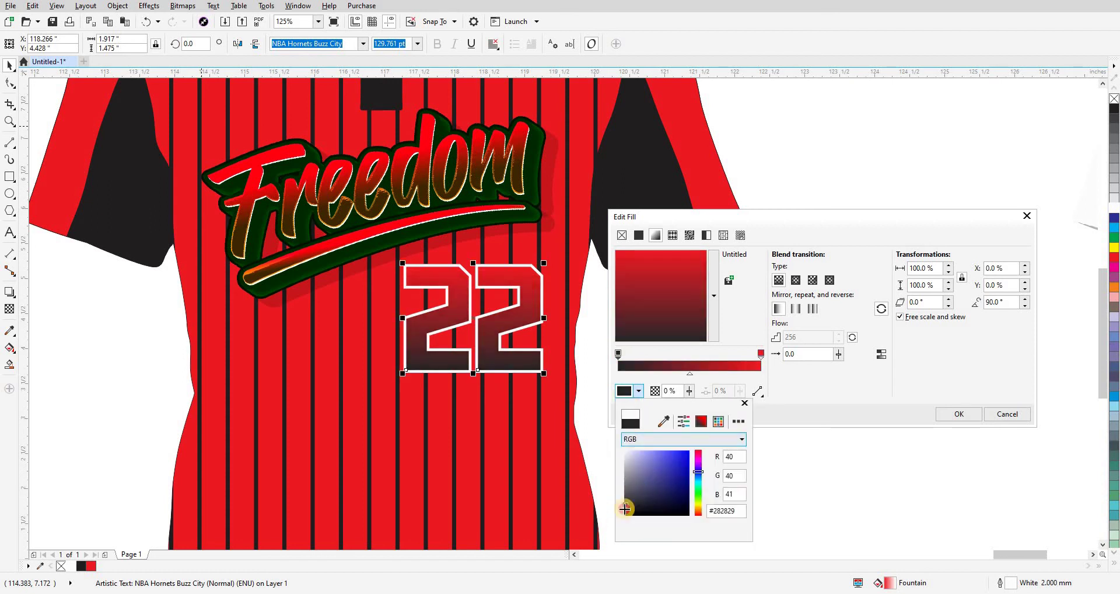
pyautogui.moveTo(625, 513); pyautogui.dragTo(612, 530)
pyautogui.click(948, 415)
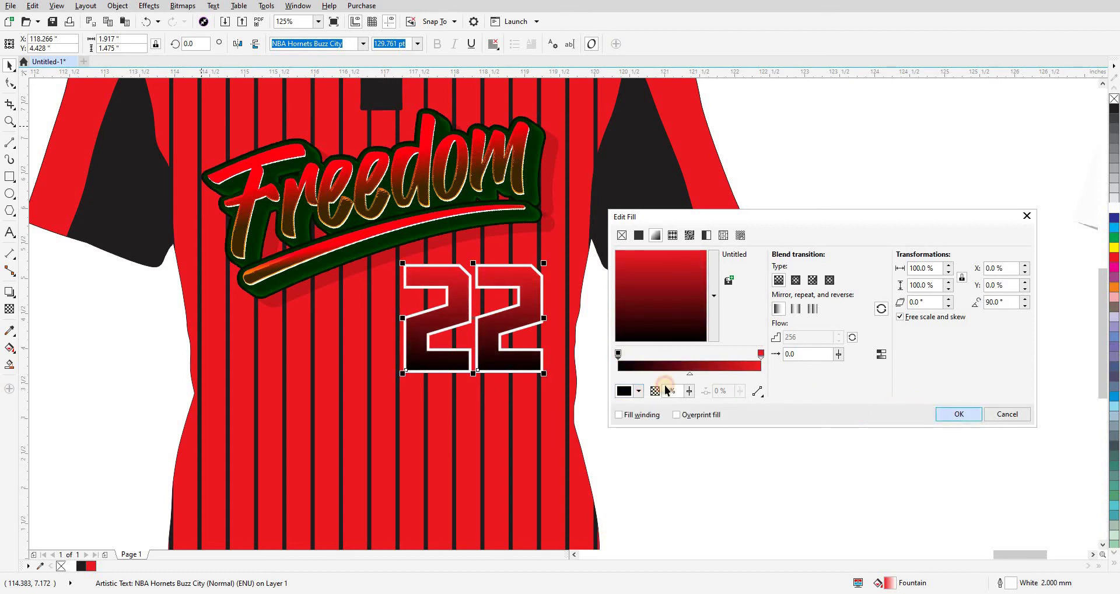
pyautogui.press('g')
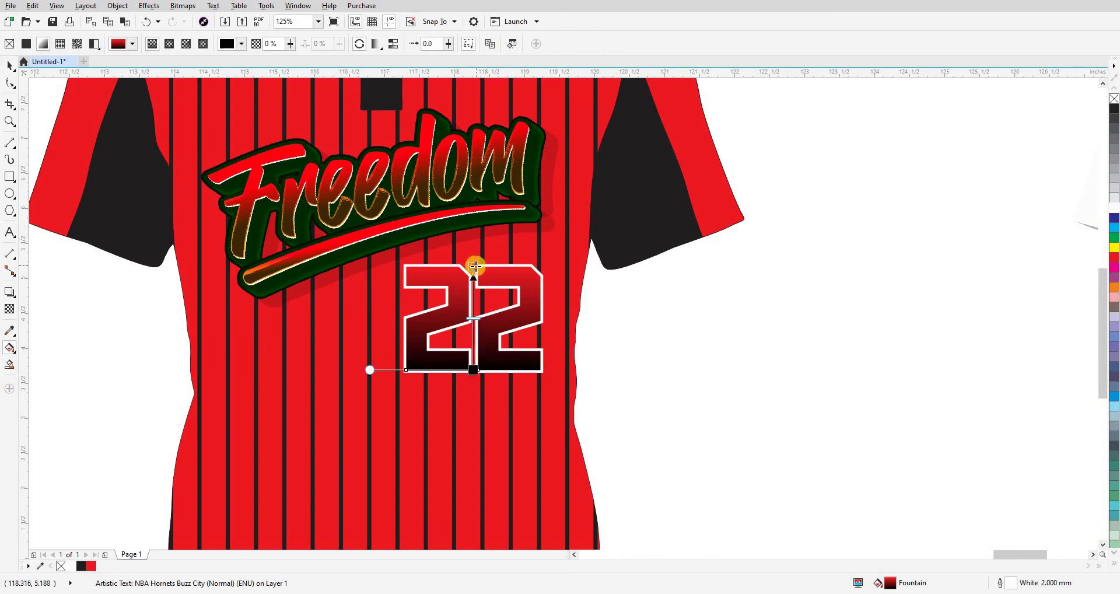
# - Test flipping the gradient with Interactive Fill, undoing each flip
pyautogui.moveTo(475, 265); pyautogui.dragTo(473, 370)
pyautogui.hotkey('ctrl', 'z')
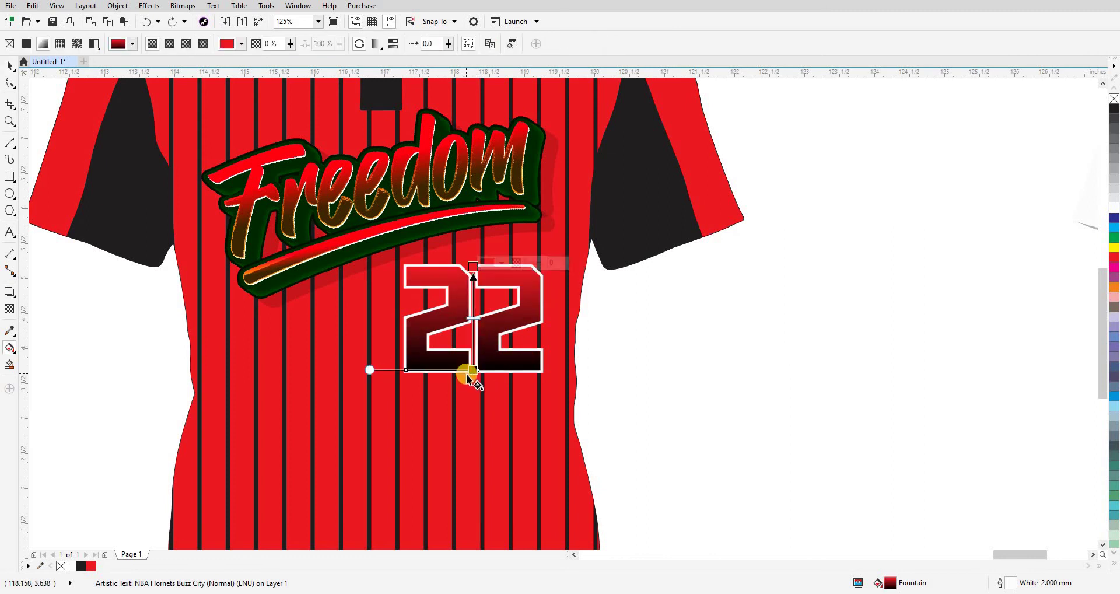
pyautogui.moveTo(488, 371)
pyautogui.mouseDown()
pyautogui.moveTo(488, 280)
pyautogui.moveTo(488, 370)
pyautogui.mouseUp()
pyautogui.hotkey('ctrl', 'z')
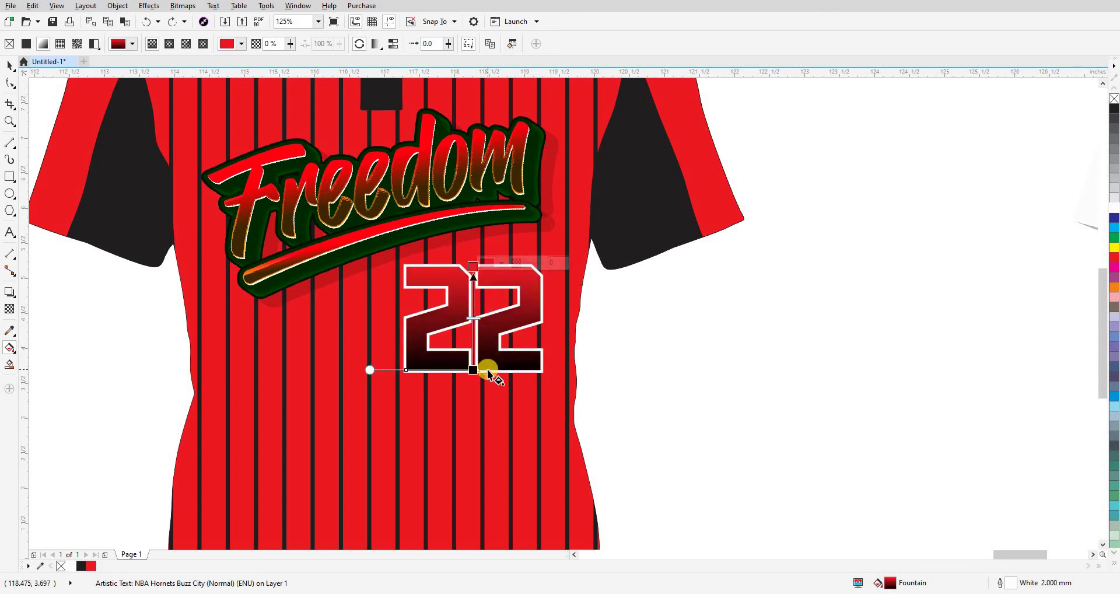
pyautogui.hotkey('ctrl', 'z')
pyautogui.moveTo(473, 319); pyautogui.dragTo(470, 274)
pyautogui.hotkey('ctrl', 'z')
pyautogui.hotkey('ctrl', 'z')
# - Swap the 22's gradient for the solid red swatch from the document palette
pyautogui.press('space')
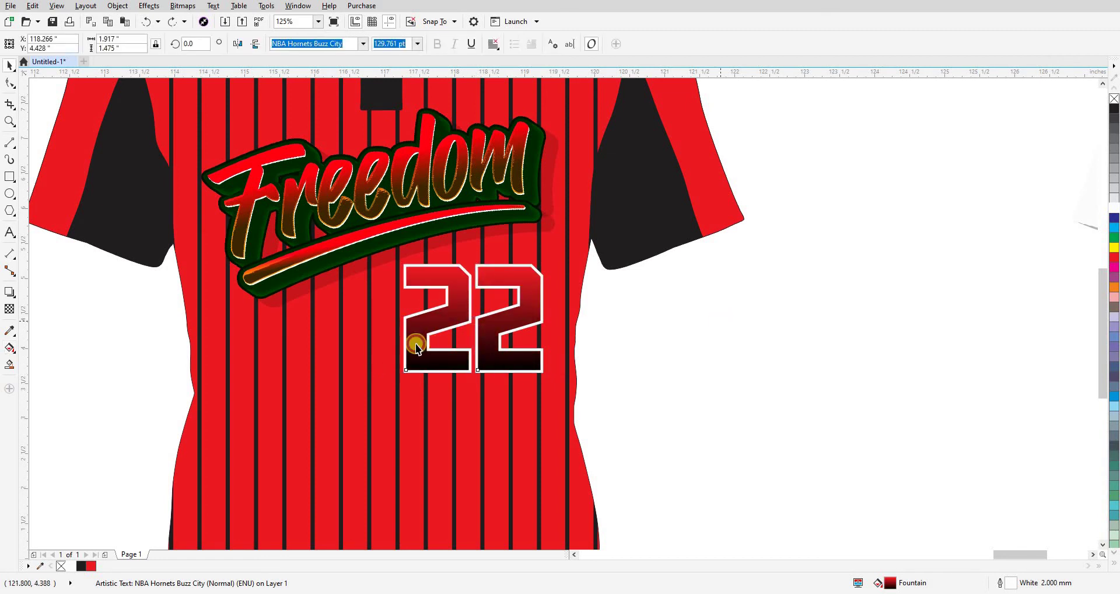
pyautogui.scroll(4, 445, 358)
pyautogui.scroll(-5, 511, 378)
pyautogui.click(511, 378)
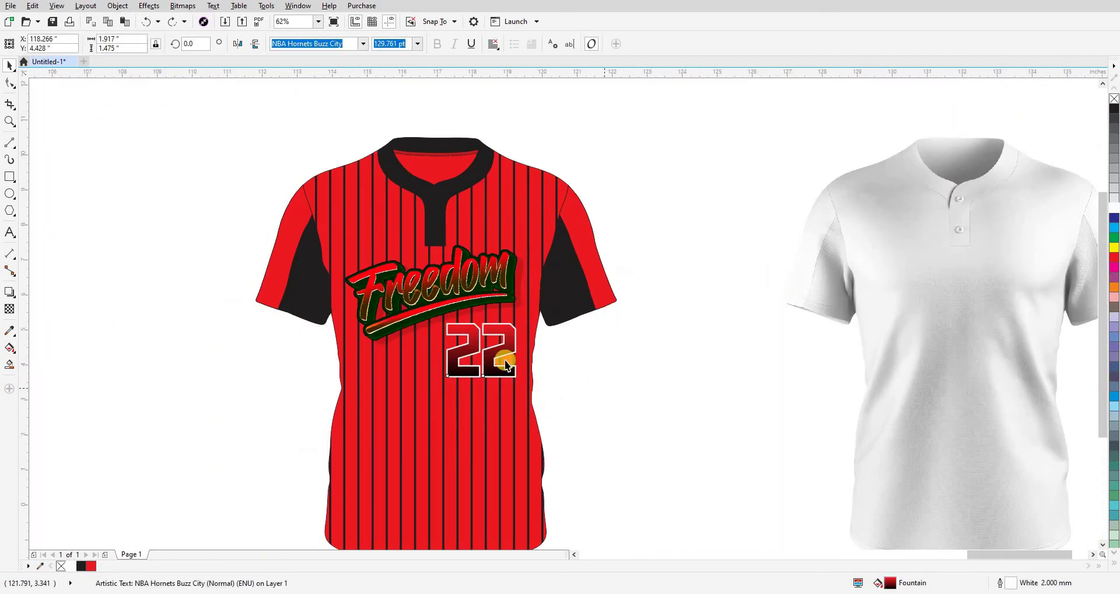
pyautogui.scroll(4, 507, 371)
pyautogui.scroll(-2, 484, 361)
pyautogui.scroll(-2, 487, 362)
pyautogui.click(562, 373)
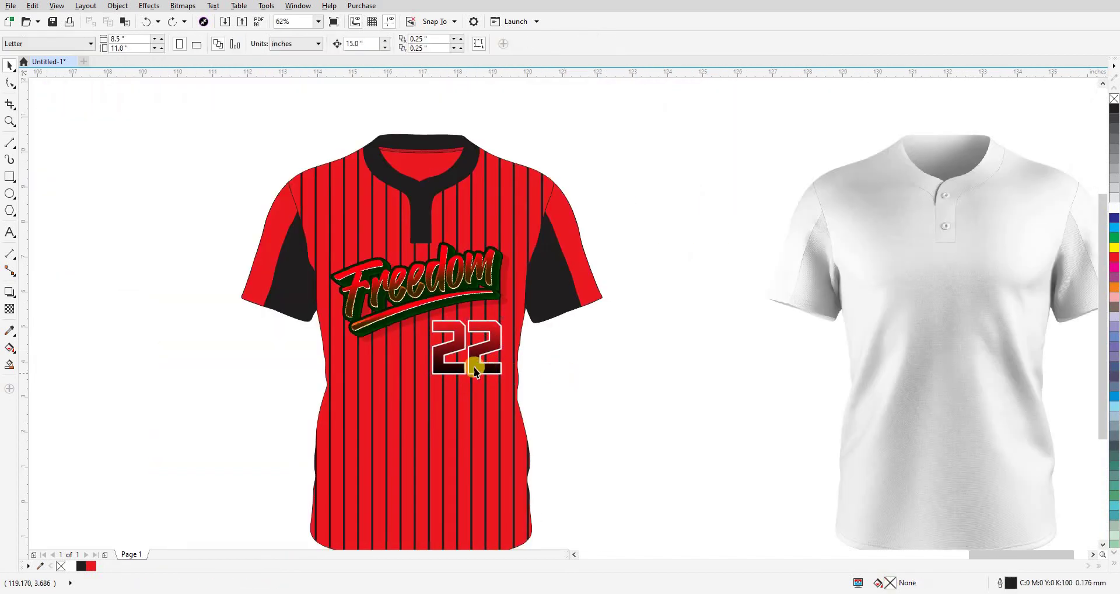
pyautogui.click(471, 365)
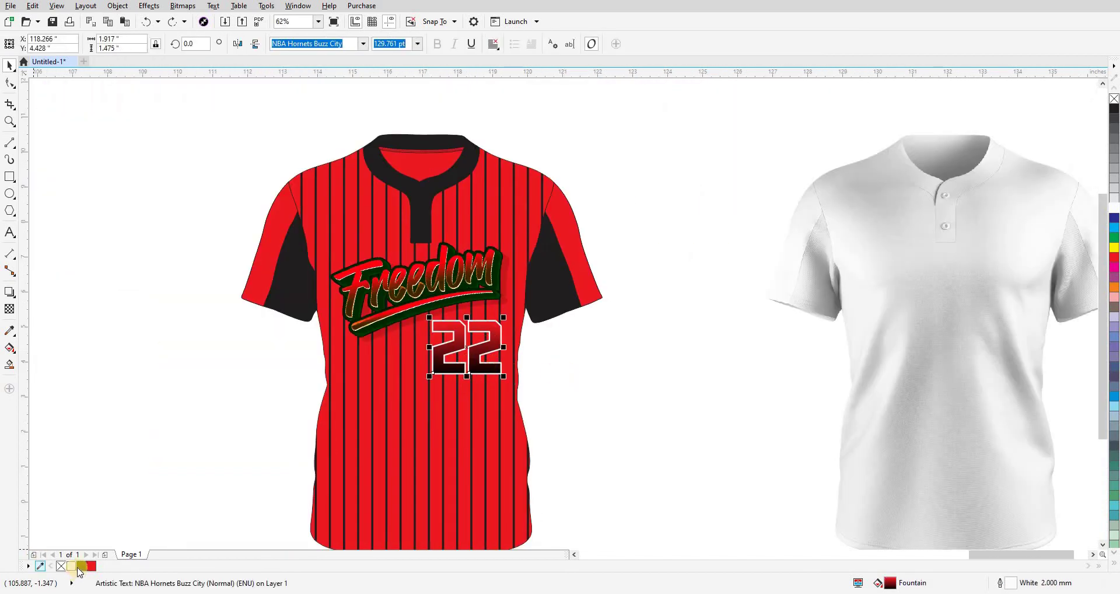
pyautogui.click(91, 565)
pyautogui.click(612, 463)
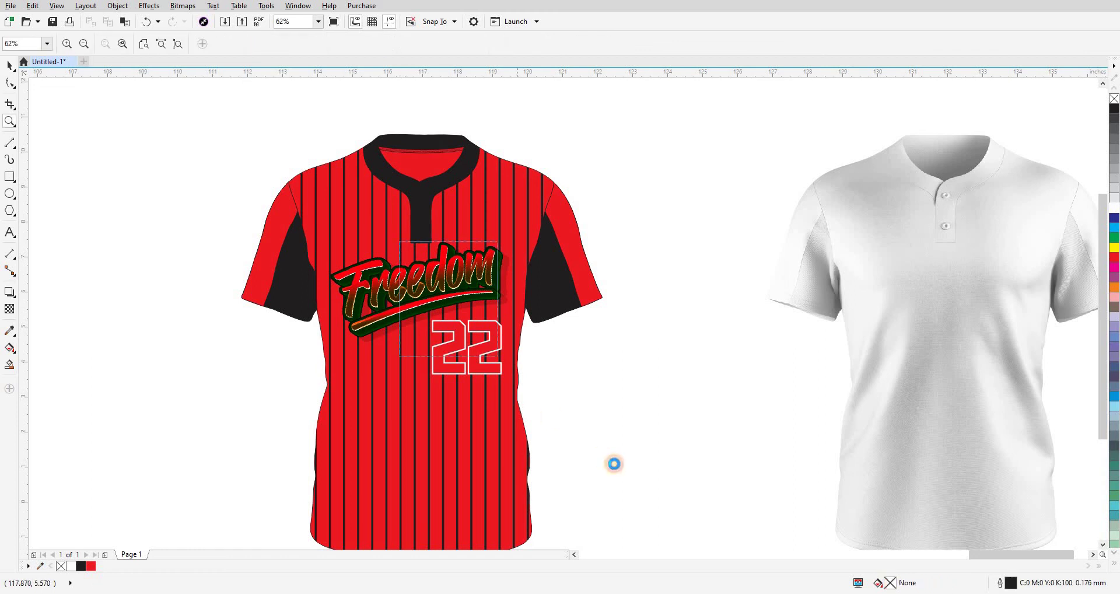
pyautogui.scroll(3, 457, 386)
pyautogui.press('F6')
# - Draw a black rectangle over the lower 22 with a vertical linear transparency fade
pyautogui.moveTo(362, 298); pyautogui.dragTo(581, 376)
pyautogui.press('space')
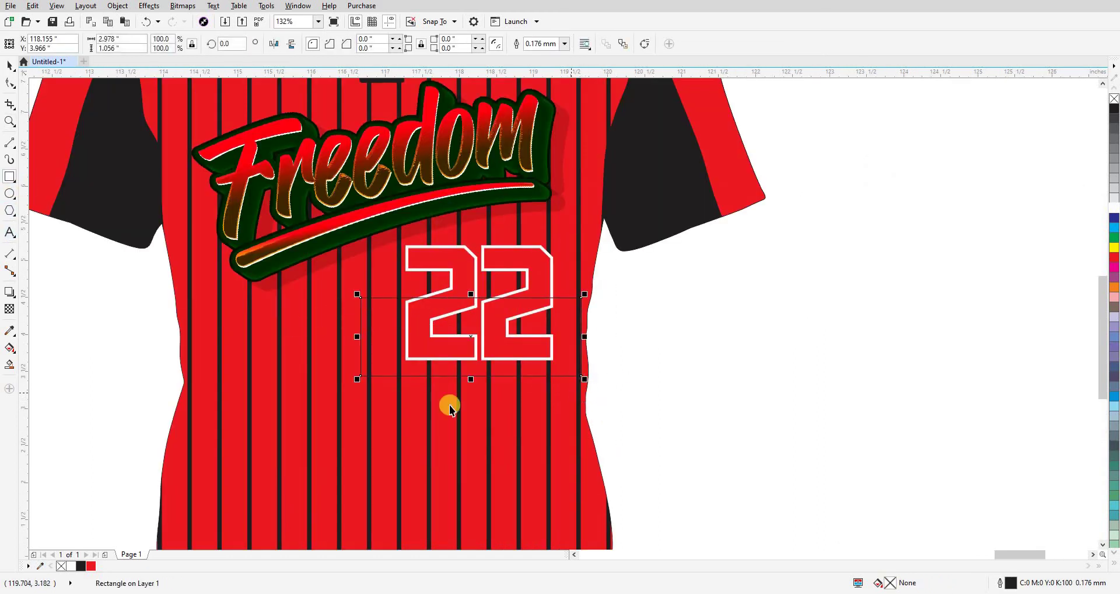
pyautogui.click(505, 339)
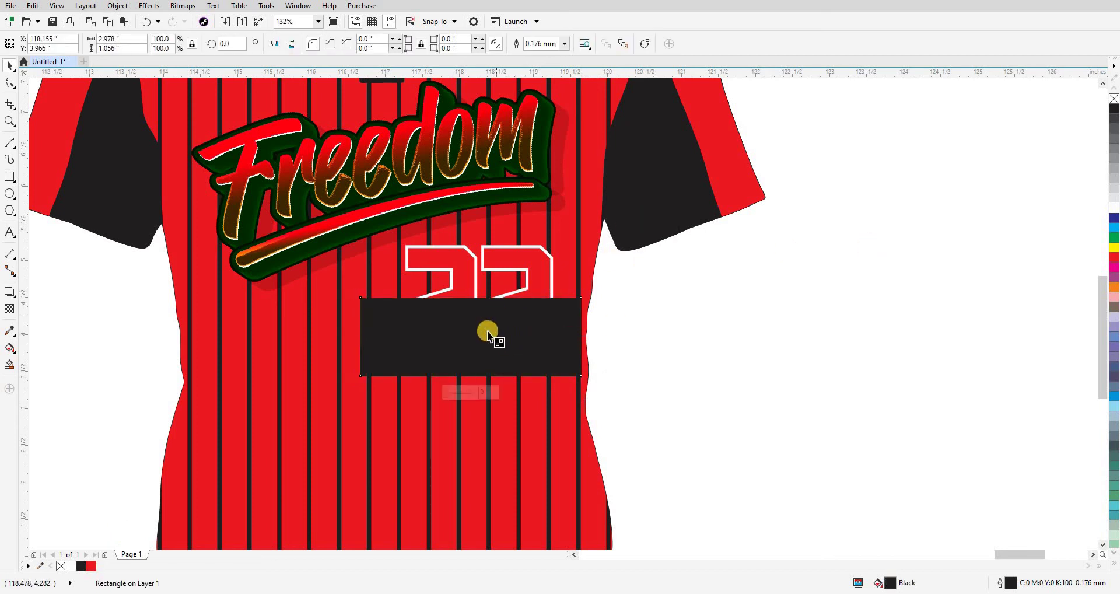
pyautogui.moveTo(486, 338)
pyautogui.mouseDown()
pyautogui.moveTo(489, 304)
pyautogui.moveTo(486, 354)
pyautogui.mouseUp()
pyautogui.moveTo(486, 301); pyautogui.dragTo(486, 298)
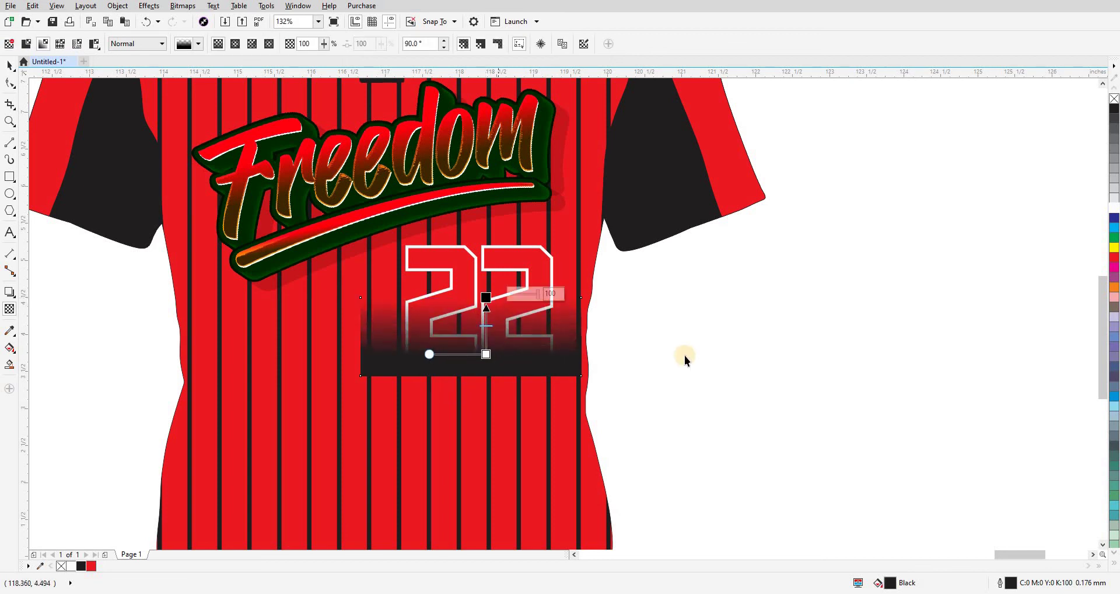
pyautogui.press('space')
# - Lengthen the faded rectangle downward and try to PowerClip it into the 22
pyautogui.click(546, 348)
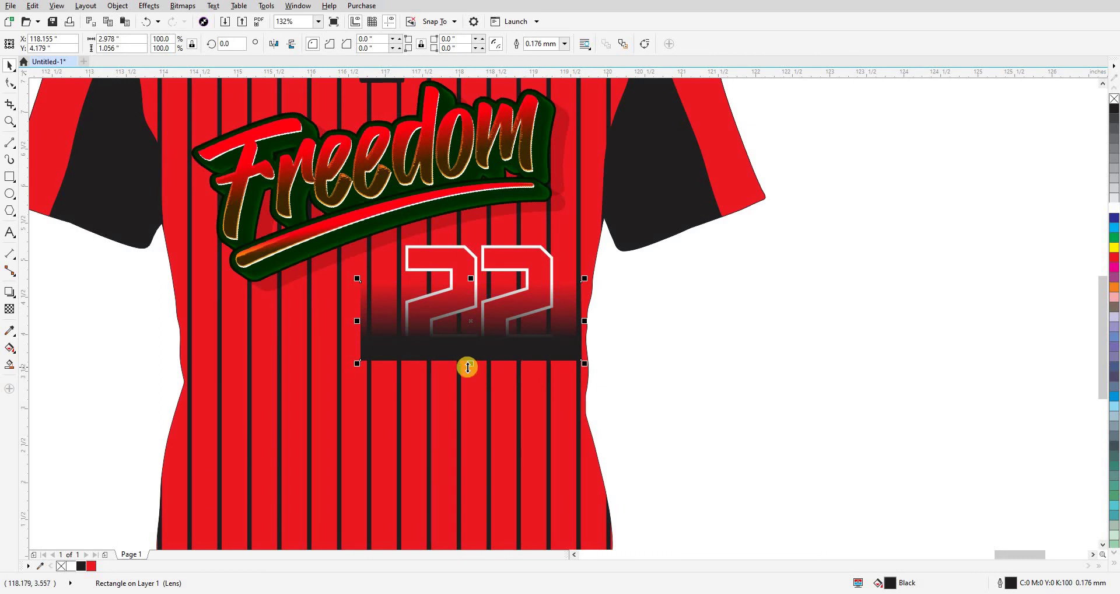
pyautogui.moveTo(467, 364); pyautogui.dragTo(465, 384)
pyautogui.press('Escape')
pyautogui.click(528, 258)
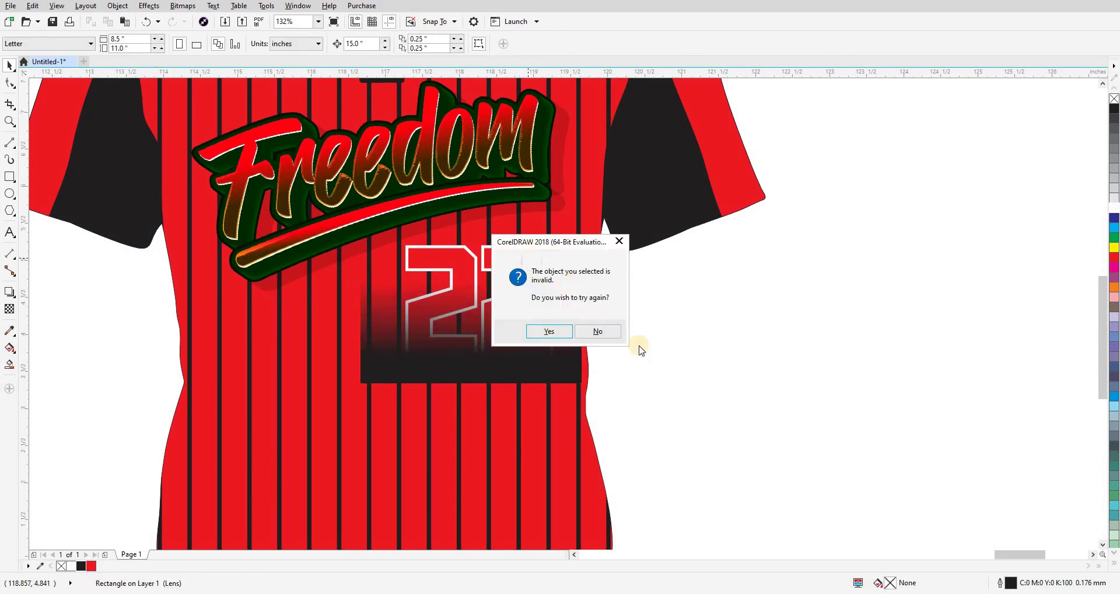
pyautogui.click(589, 328)
pyautogui.moveTo(500, 360); pyautogui.dragTo(650, 430)
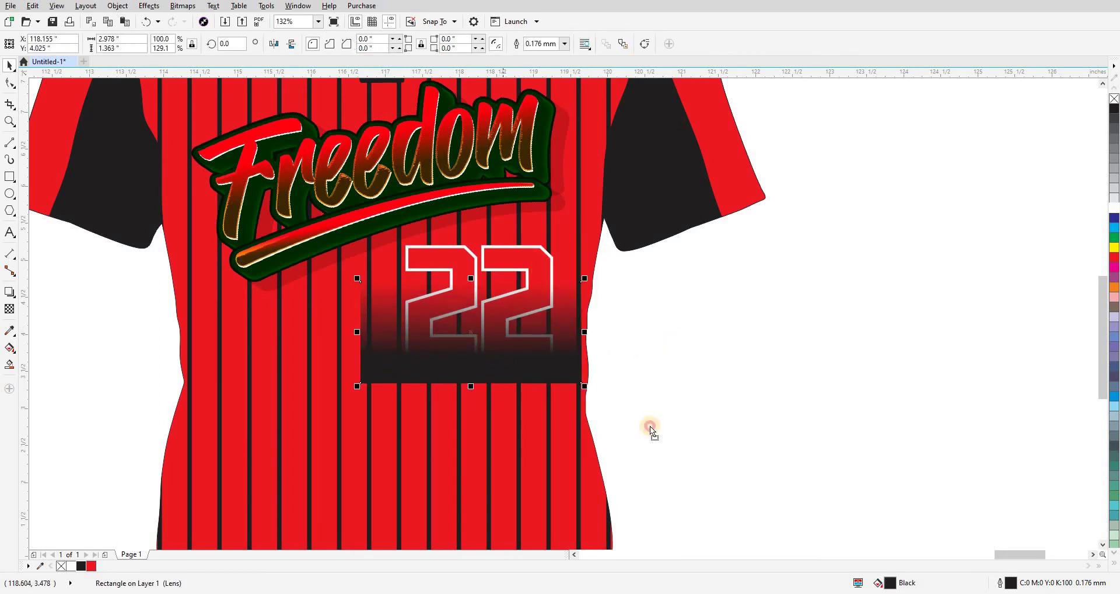
pyautogui.hotkey('ctrl', 'z')
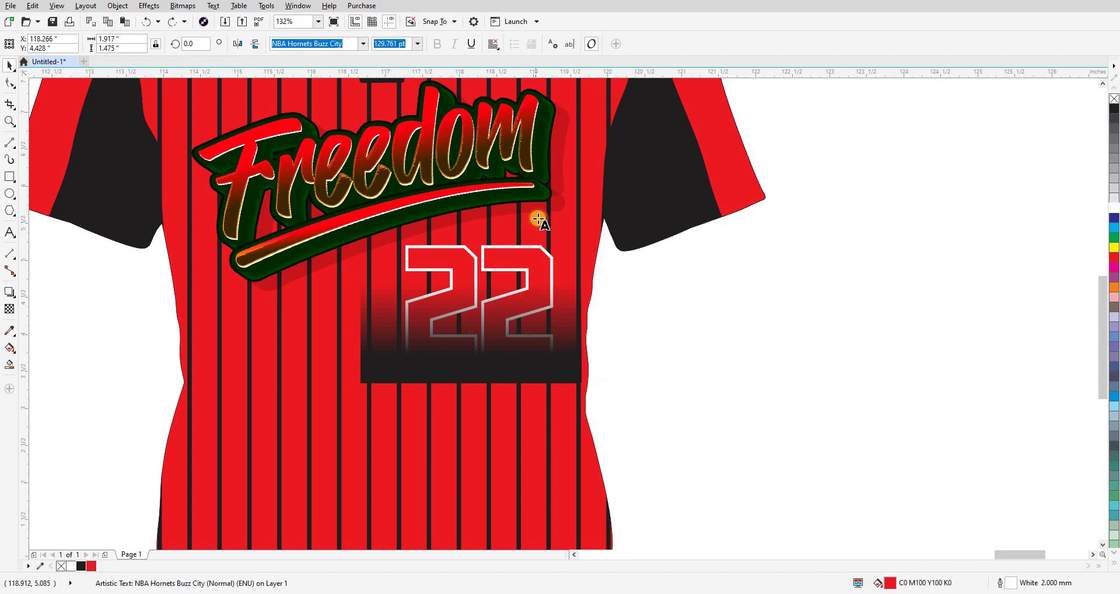
pyautogui.click(623, 373)
# - Reselect the 22 and the faded rectangle, testing a move and undoing it
pyautogui.scroll(-3, 623, 373)
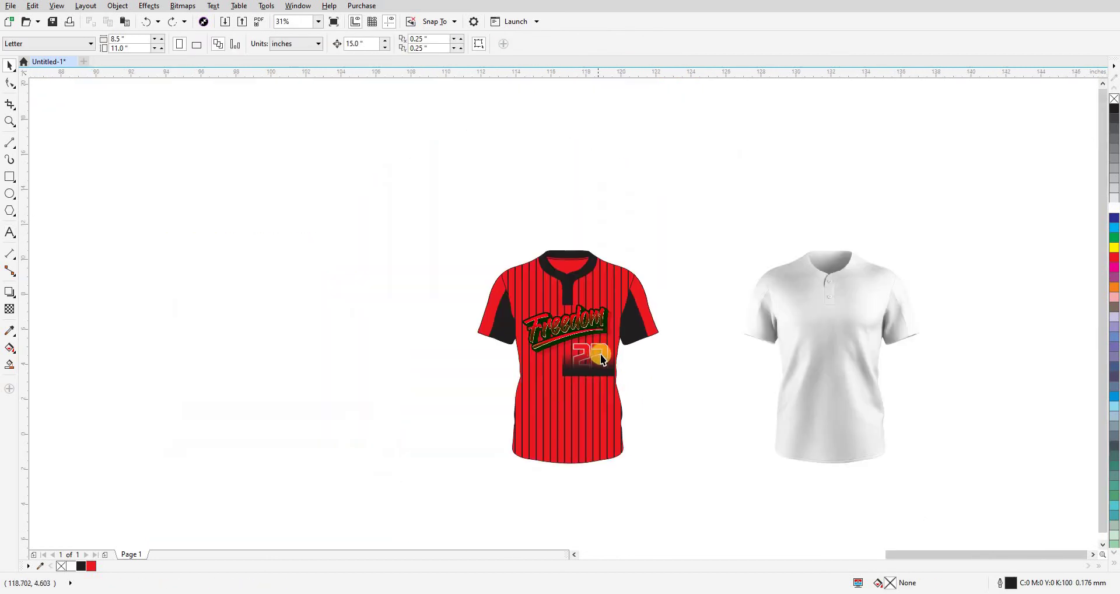
pyautogui.scroll(3, 609, 317)
pyautogui.click(621, 326)
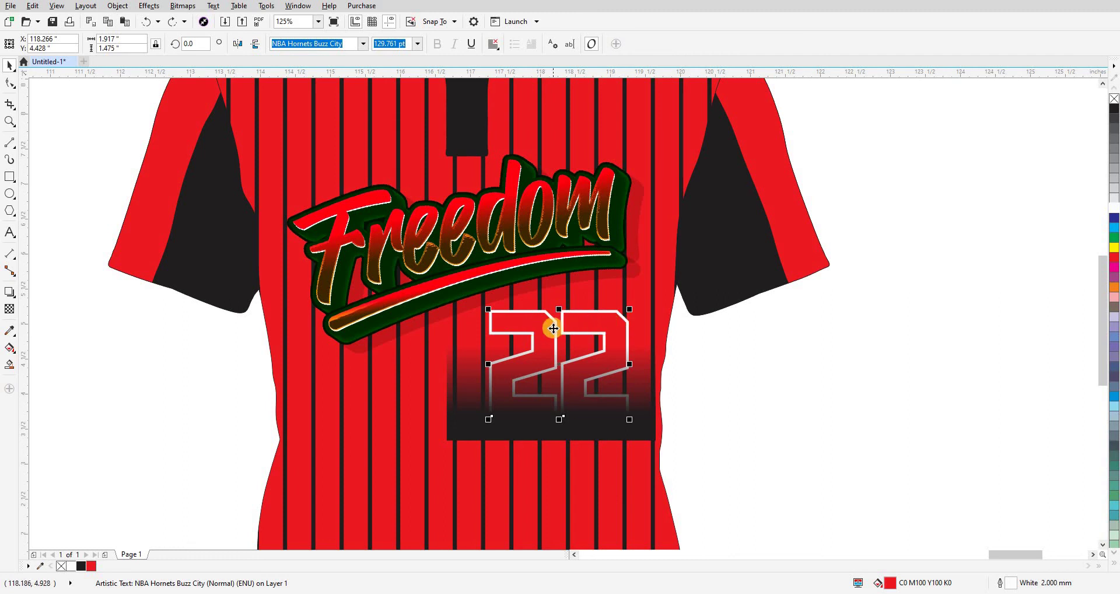
pyautogui.scroll(-3, 553, 329)
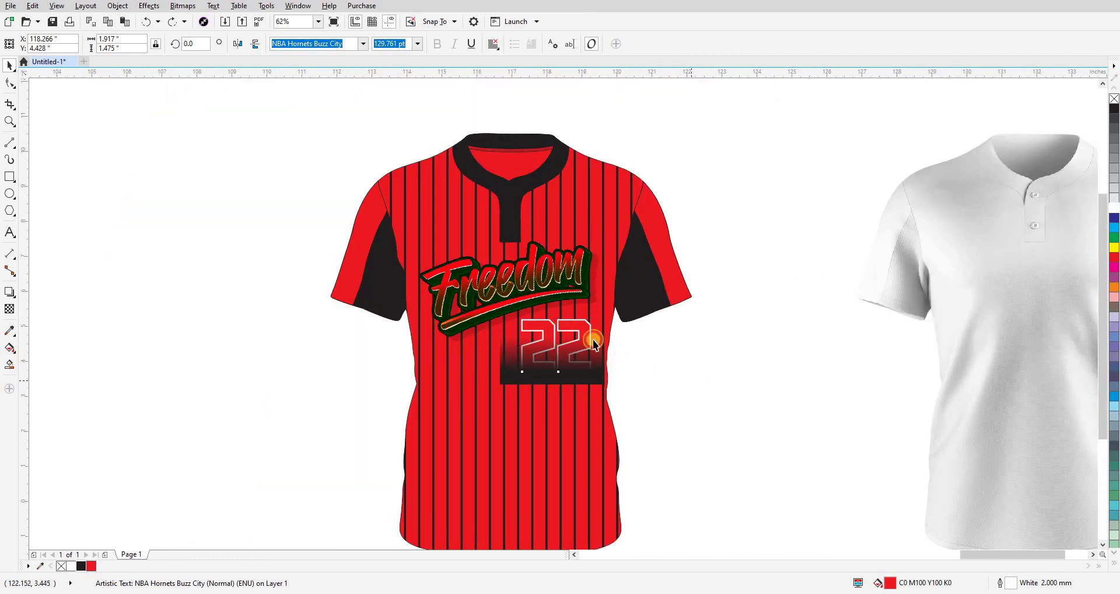
pyautogui.press('Escape')
pyautogui.scroll(3, 559, 309)
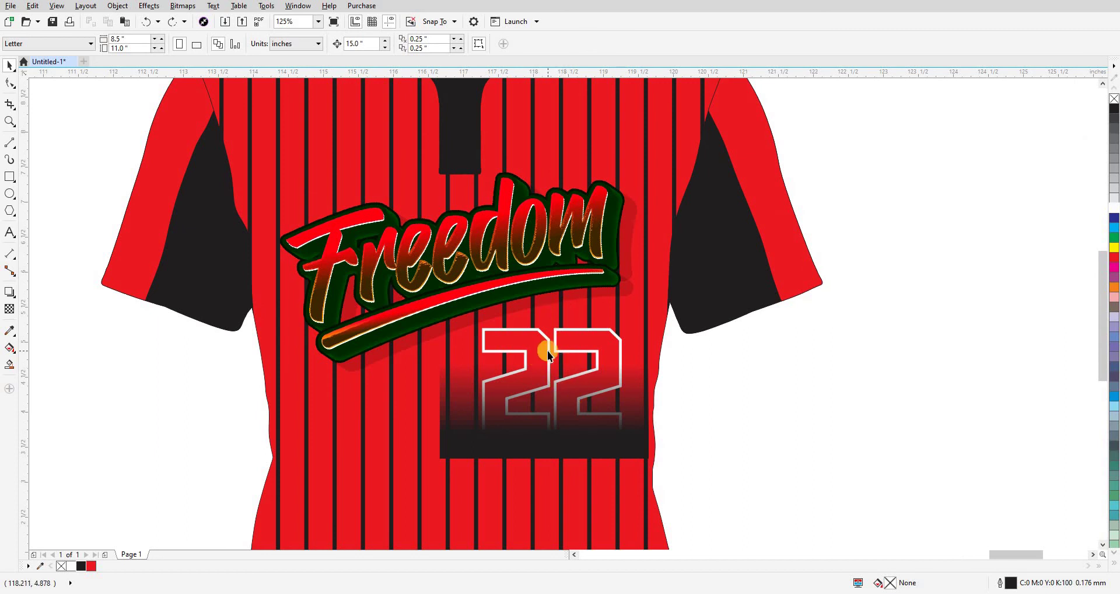
pyautogui.scroll(-3, 670, 410)
pyautogui.click(580, 403)
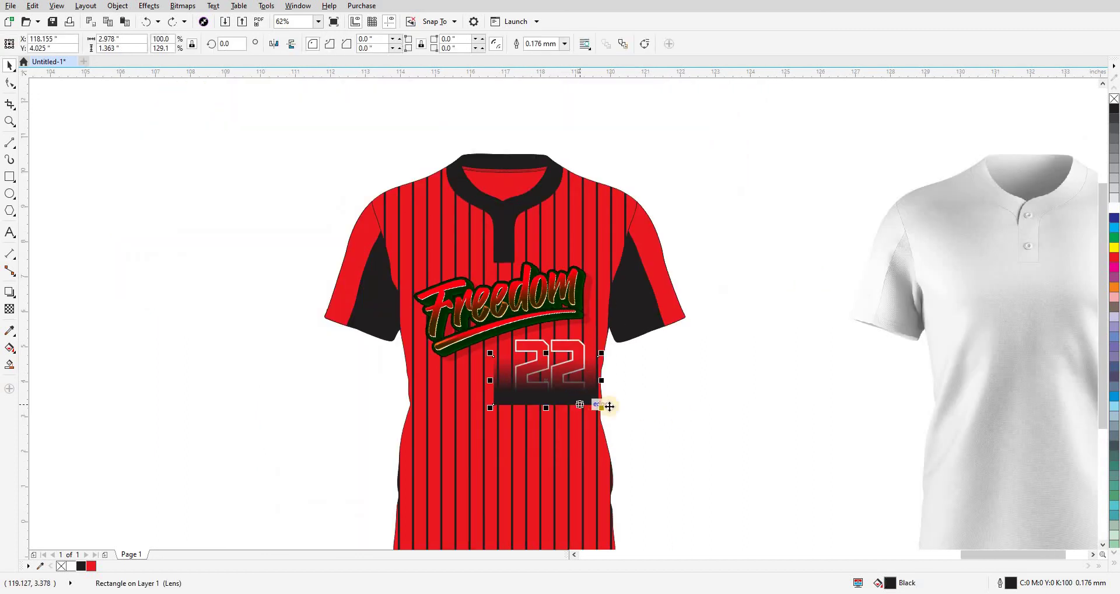
pyautogui.scroll(3, 610, 406)
pyautogui.moveTo(597, 398); pyautogui.dragTo(833, 457)
pyautogui.hotkey('ctrl', 'z')
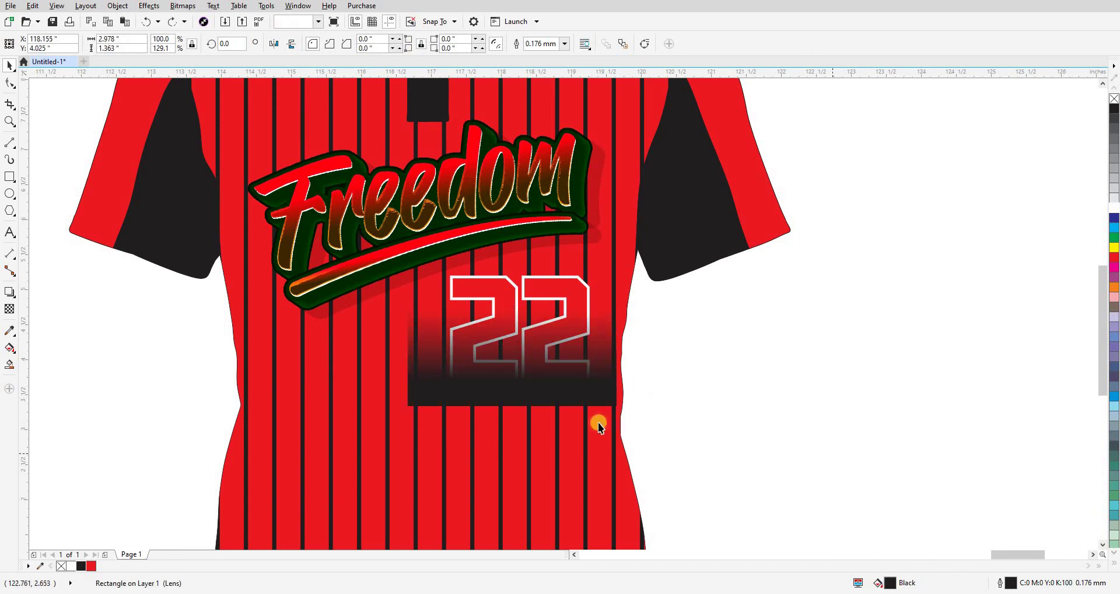
pyautogui.click(803, 447)
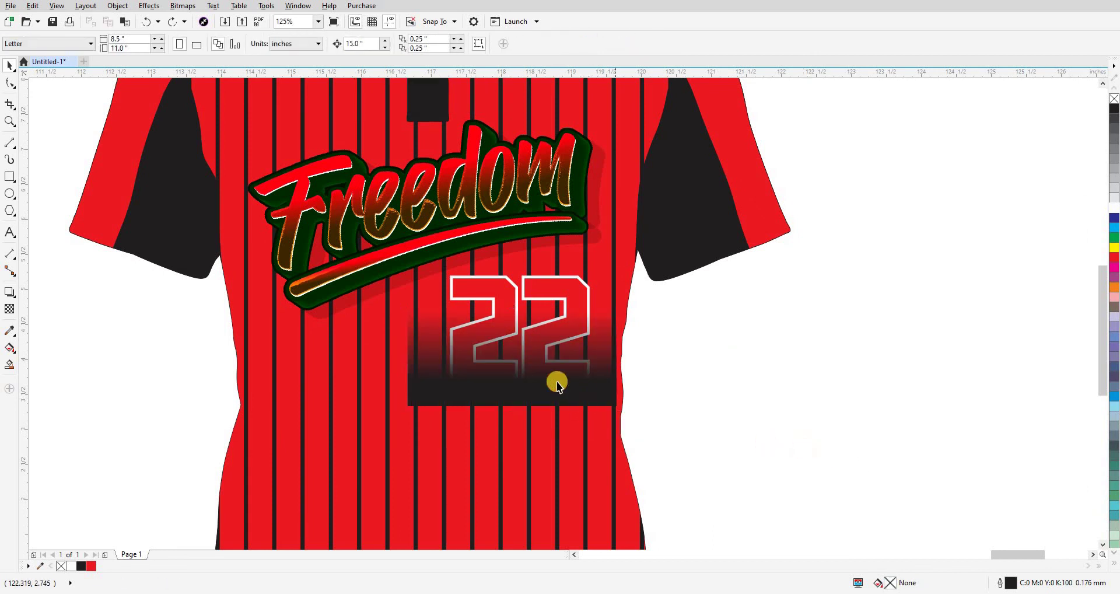
# - PowerClip the faded black rectangle inside the 22 text
pyautogui.click(567, 283)
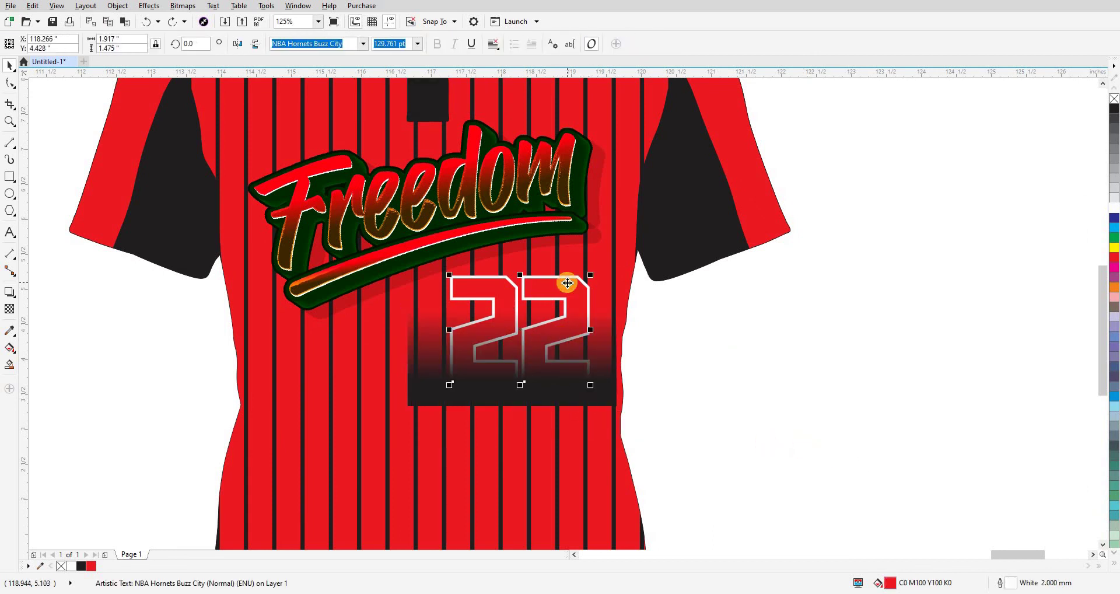
pyautogui.click(591, 394)
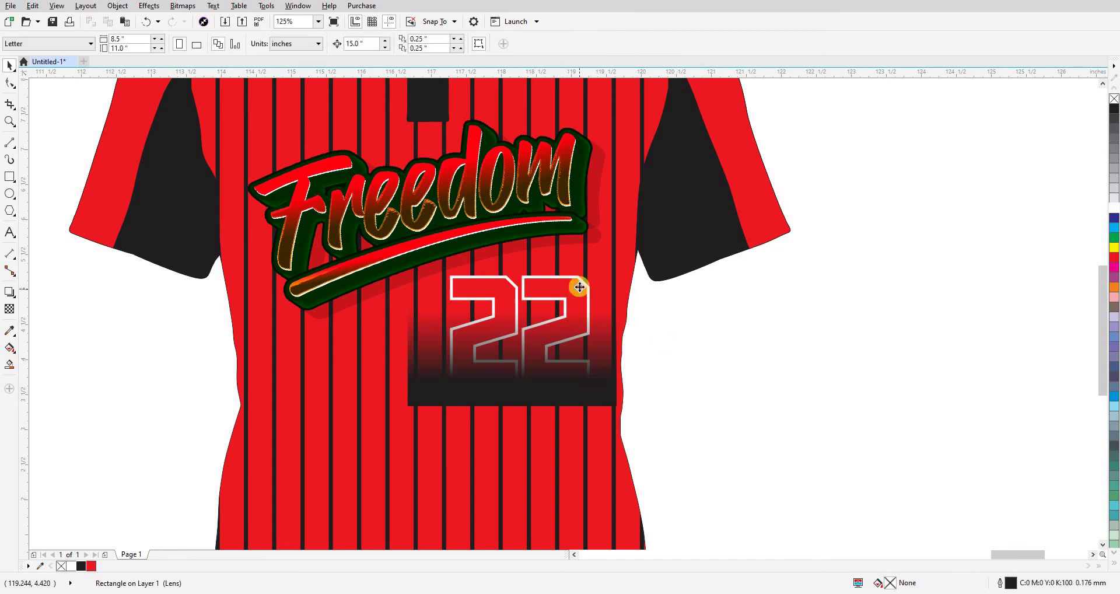
pyautogui.click(575, 287)
pyautogui.click(537, 368)
pyautogui.scroll(2, 533, 369)
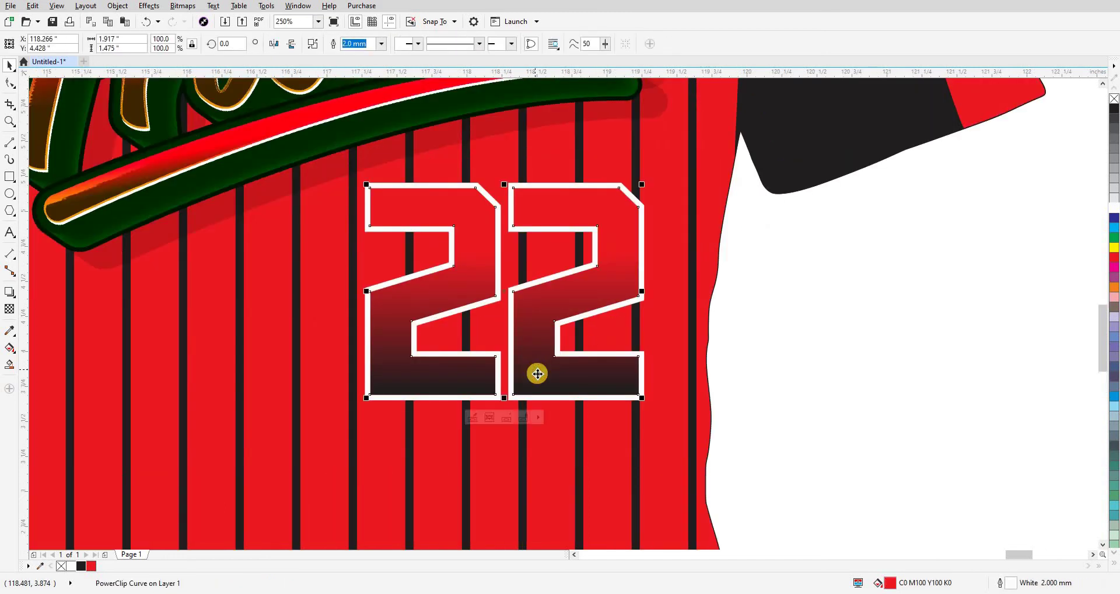
pyautogui.scroll(-2, 537, 374)
# - Place the white shading mockup shirt over the red jersey
pyautogui.click(635, 402)
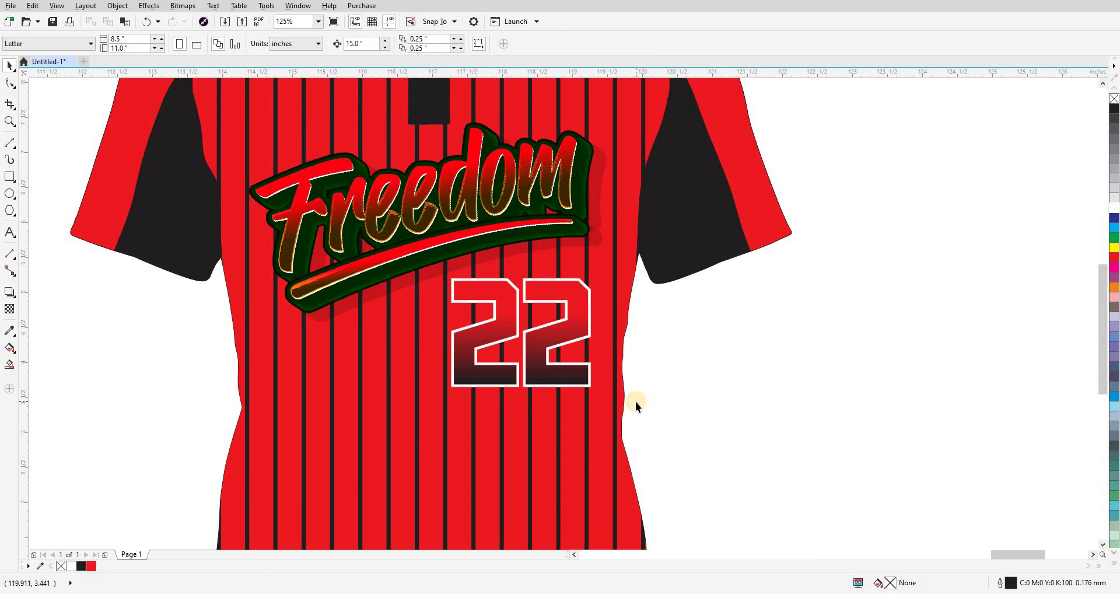
pyautogui.scroll(-2, 635, 402)
pyautogui.scroll(2, 633, 399)
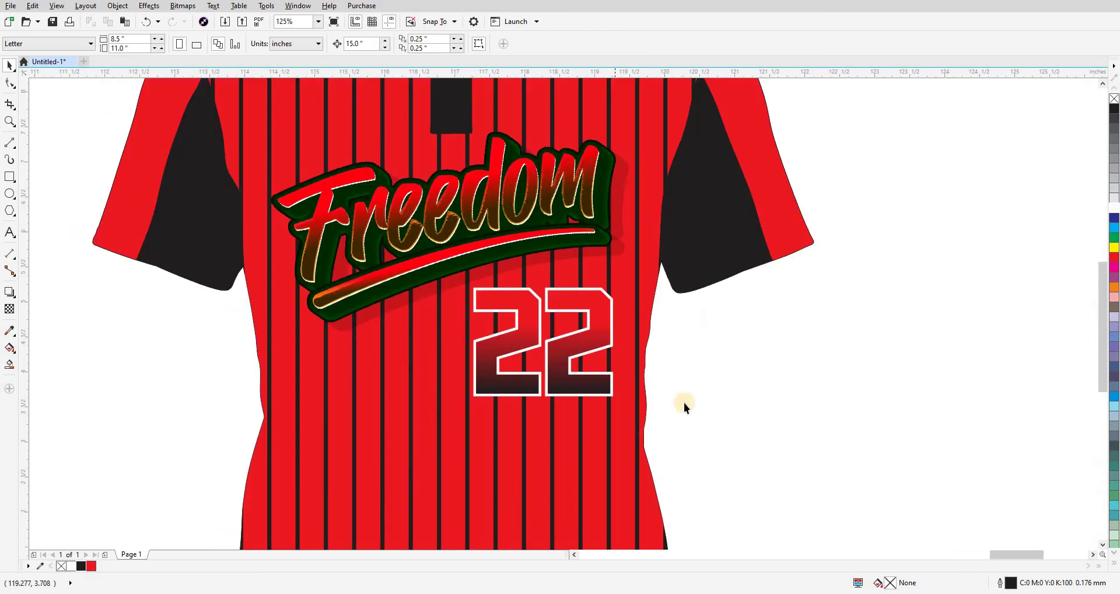
pyautogui.scroll(-2, 579, 352)
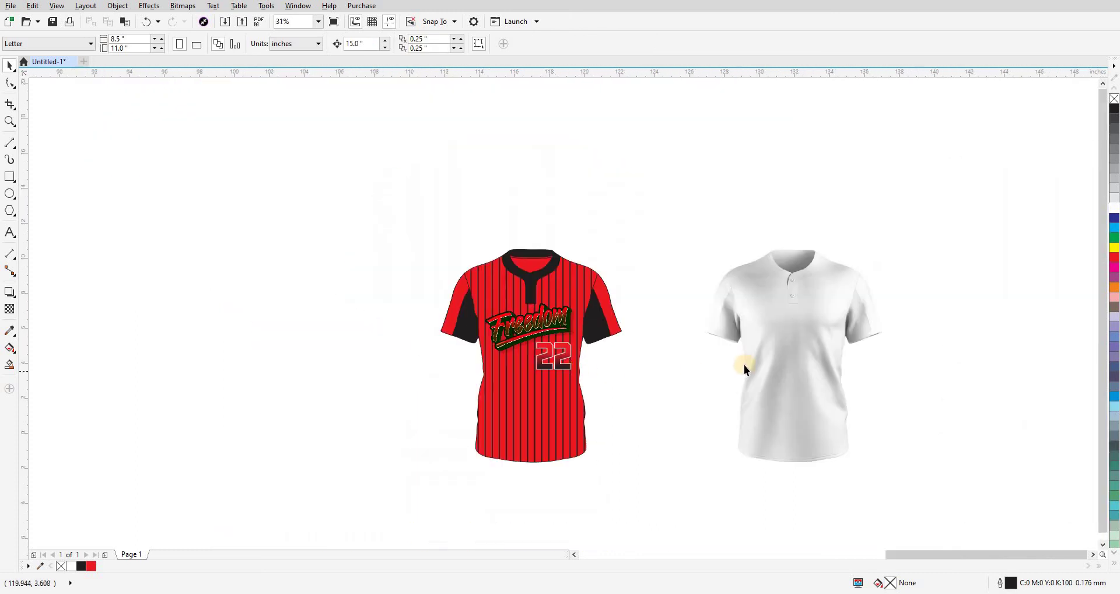
pyautogui.click(751, 367)
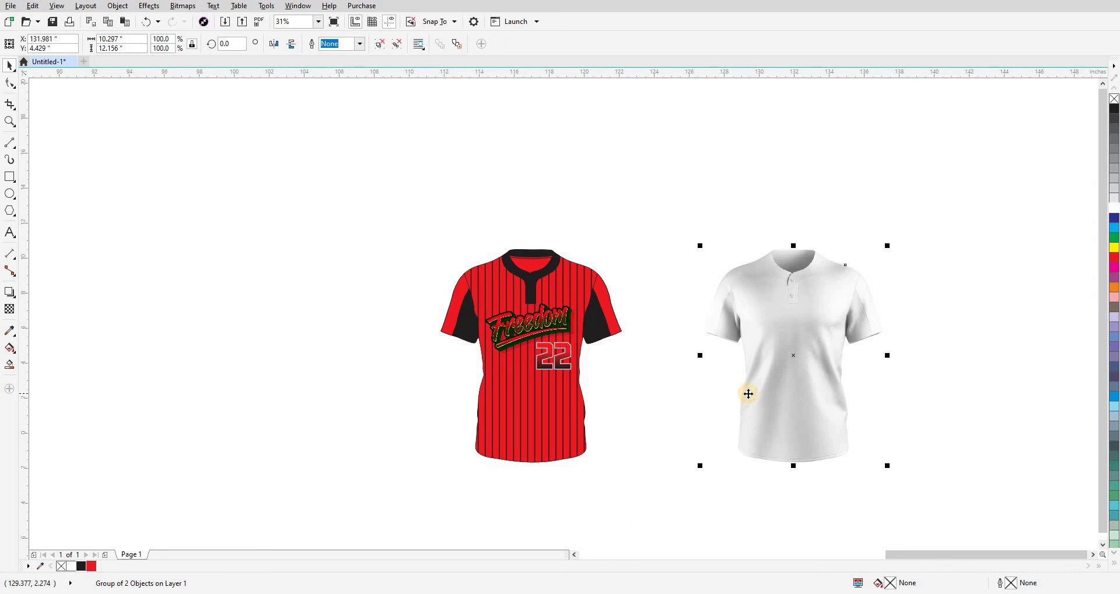
pyautogui.press('p')
# - Zoom in closely on the shaded jersey with a Zoom marquee
pyautogui.press('z')
pyautogui.moveTo(443, 238)
pyautogui.mouseDown()
pyautogui.moveTo(630, 431)
pyautogui.moveTo(726, 461)
pyautogui.mouseUp()
pyautogui.press('space')
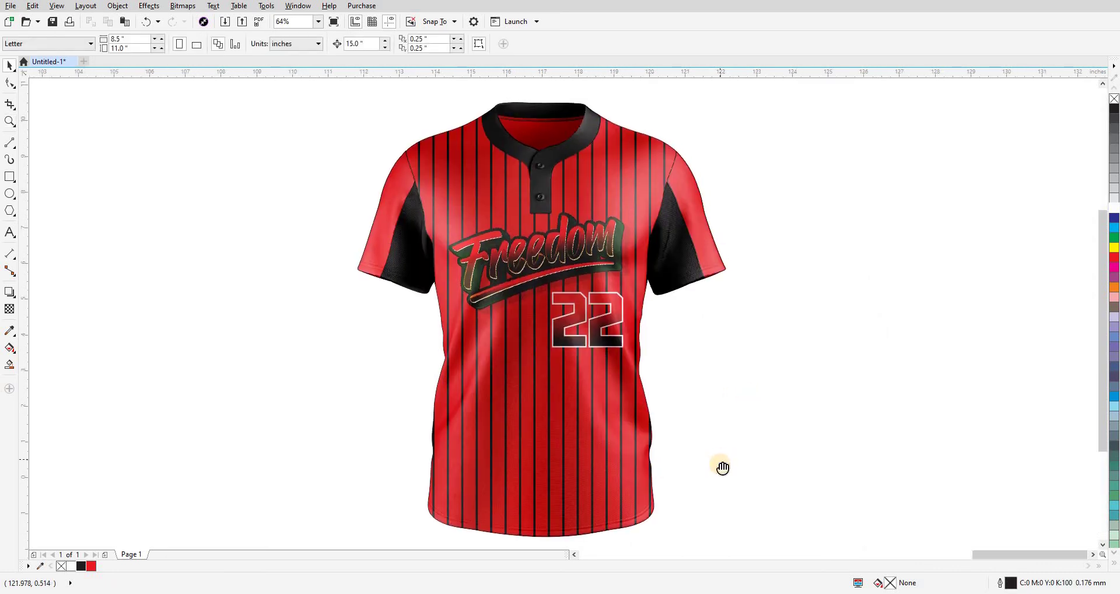
# - Draw a rectangle around the jersey and centre it on the shirt
pyautogui.click(10, 177)
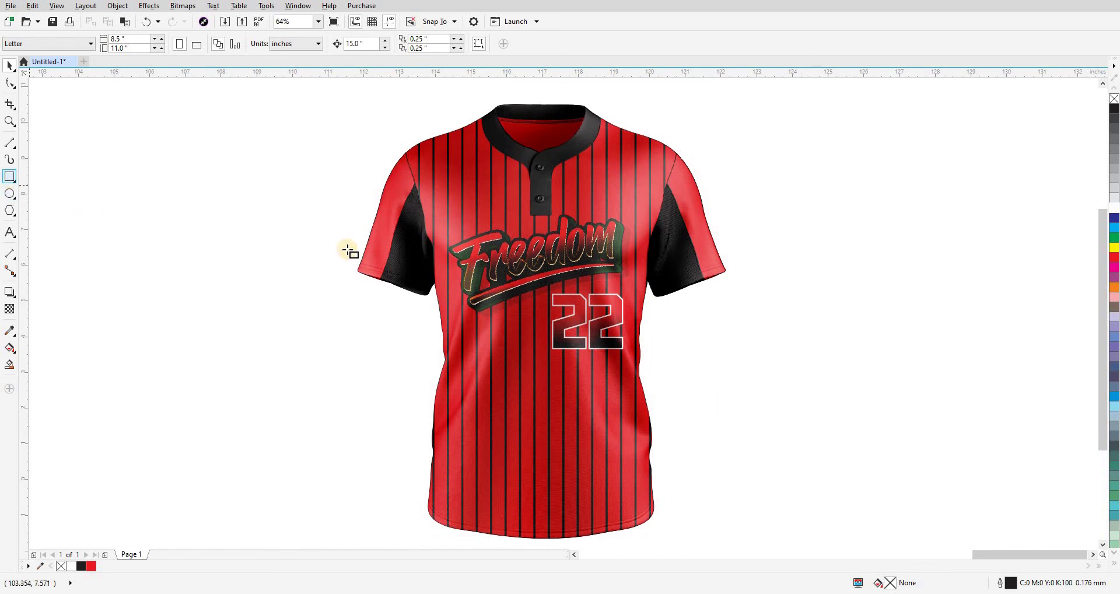
pyautogui.scroll(-2, 308, 187)
pyautogui.moveTo(322, 170); pyautogui.dragTo(600, 406)
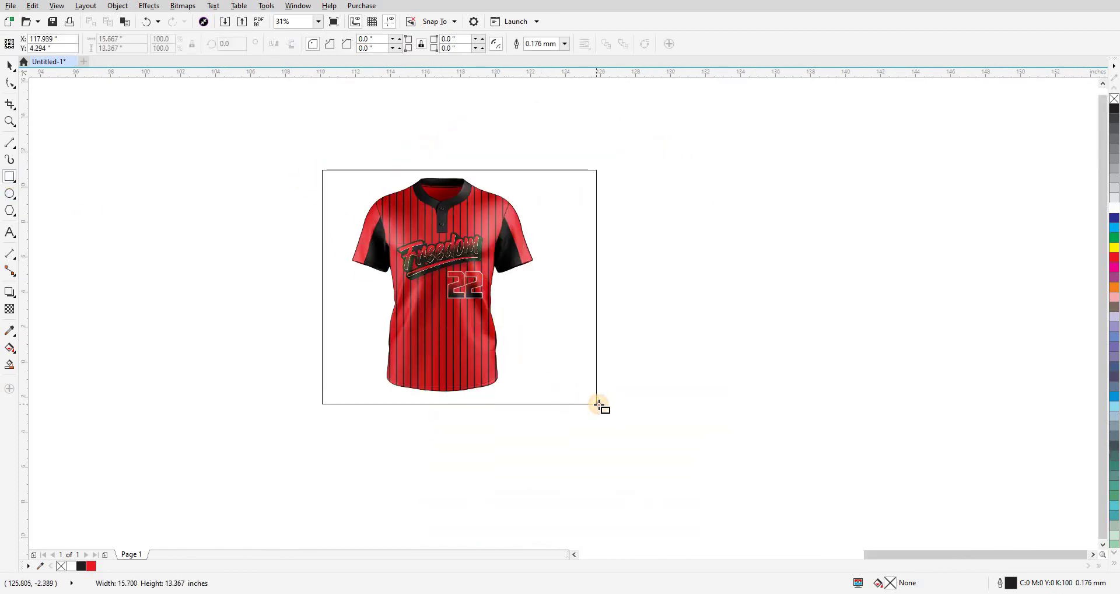
pyautogui.press('space')
pyautogui.moveTo(553, 370); pyautogui.dragTo(833, 368)
pyautogui.keyDown('shift'); pyautogui.click(500, 388); pyautogui.keyUp('shift')
pyautogui.press('c')
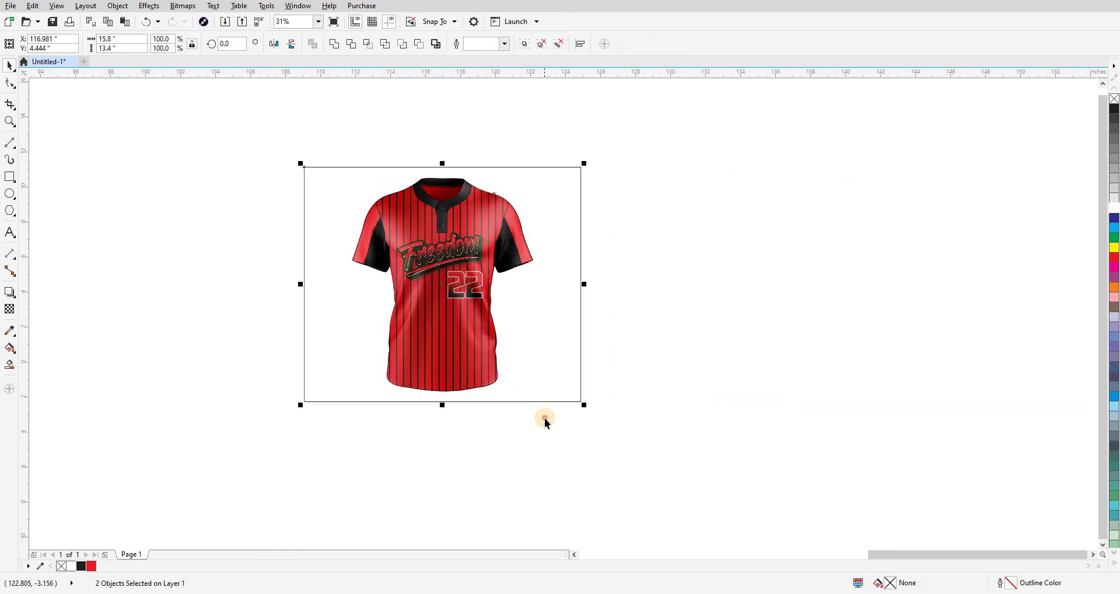
# - Narrow the rectangle, fill it light gray and send it behind the jersey
pyautogui.click(583, 275)
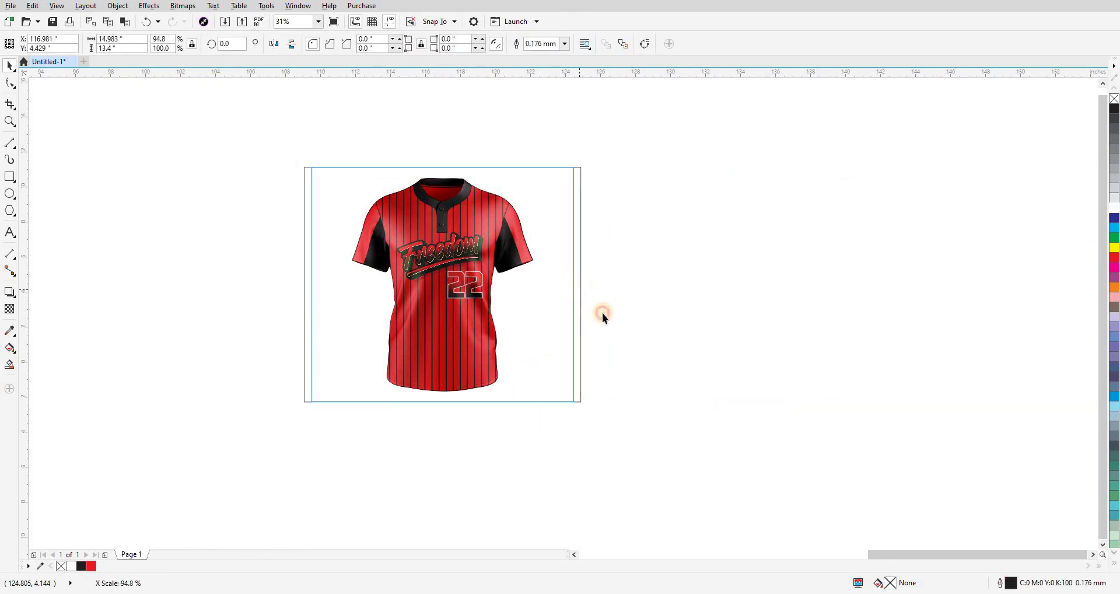
pyautogui.moveTo(582, 288); pyautogui.dragTo(574, 292)
pyautogui.click(1115, 189)
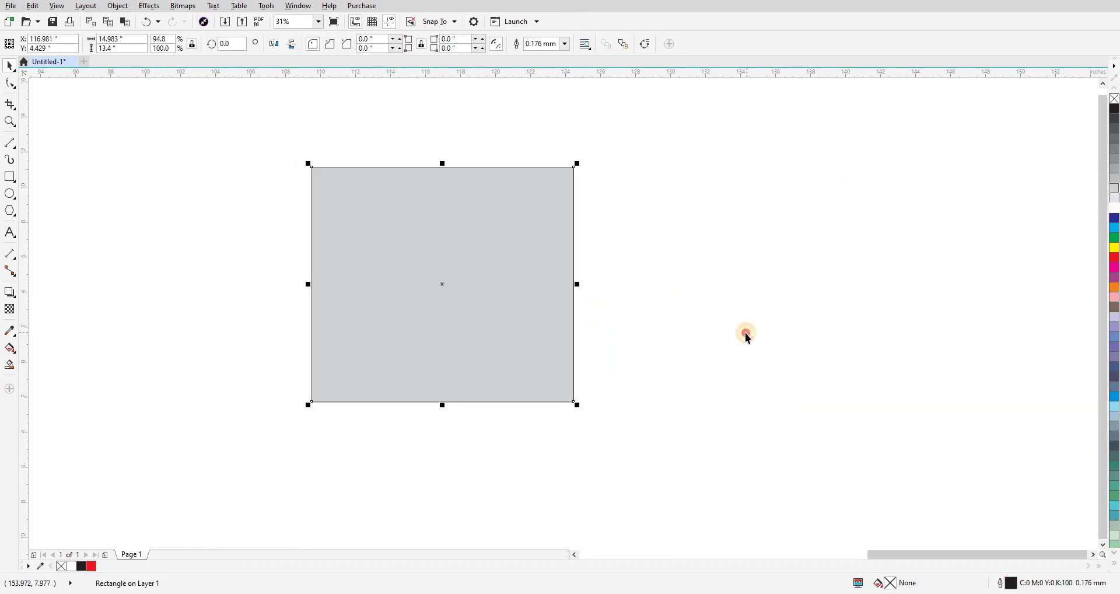
pyautogui.hotkey('shift', 'pagedown')
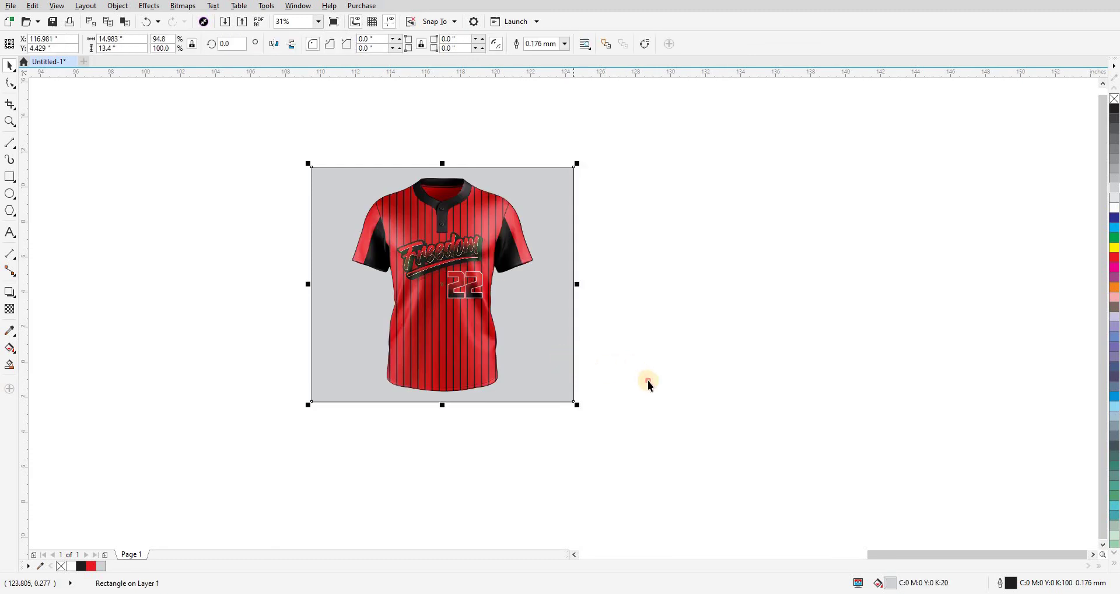
# - Zoom in on the jersey and its gray backdrop
pyautogui.press('z')
pyautogui.moveTo(306, 160); pyautogui.dragTo(582, 408)
pyautogui.press('space')
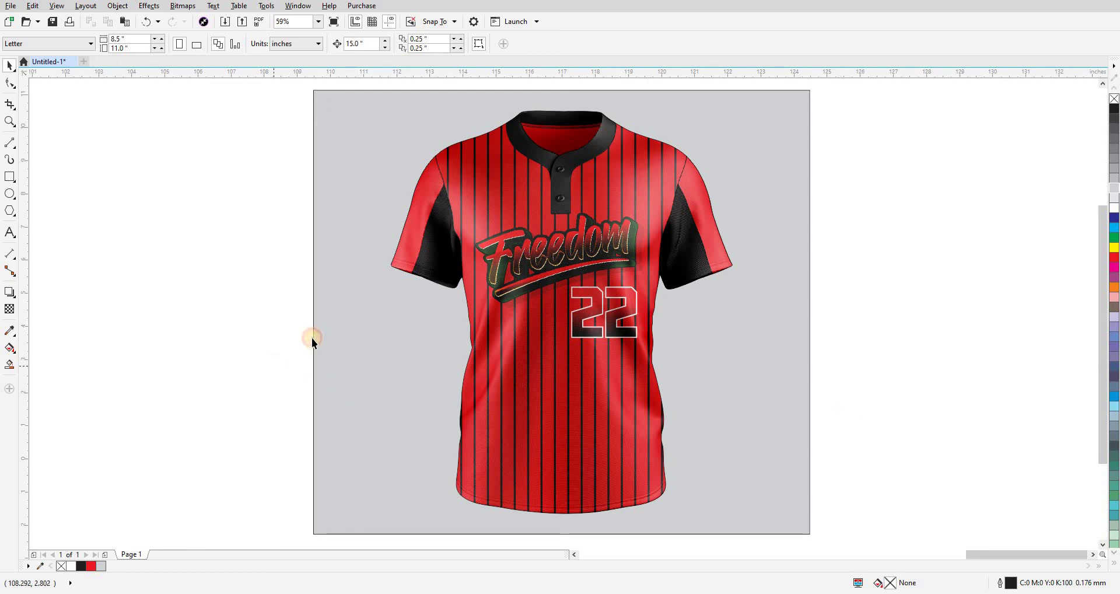
pyautogui.scroll(-2, 311, 338)
pyautogui.press('z')
pyautogui.moveTo(305, 195); pyautogui.dragTo(595, 453)
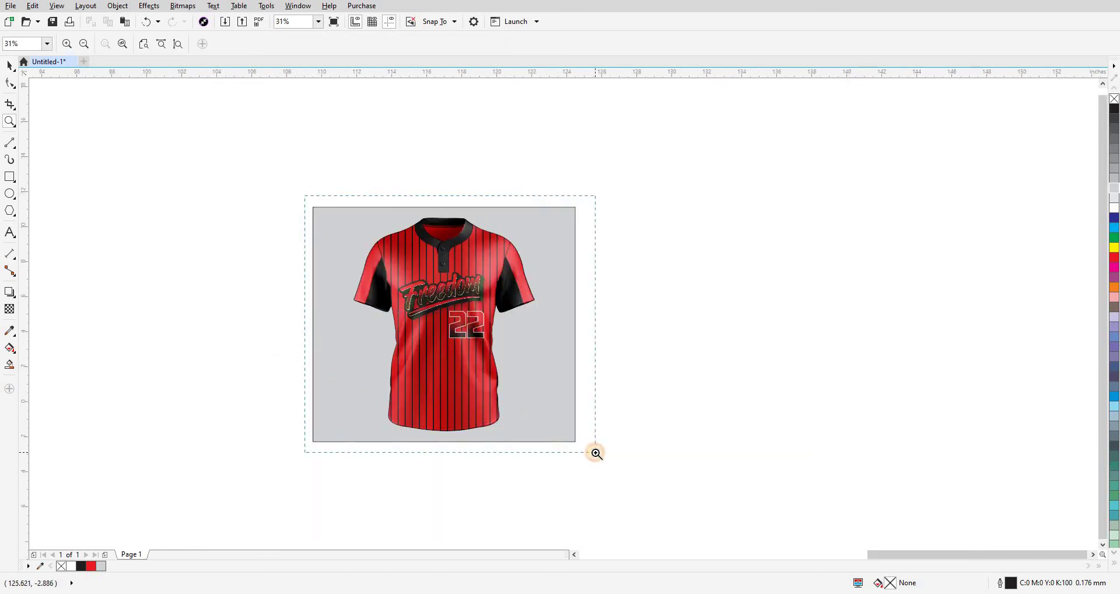
pyautogui.press('space')
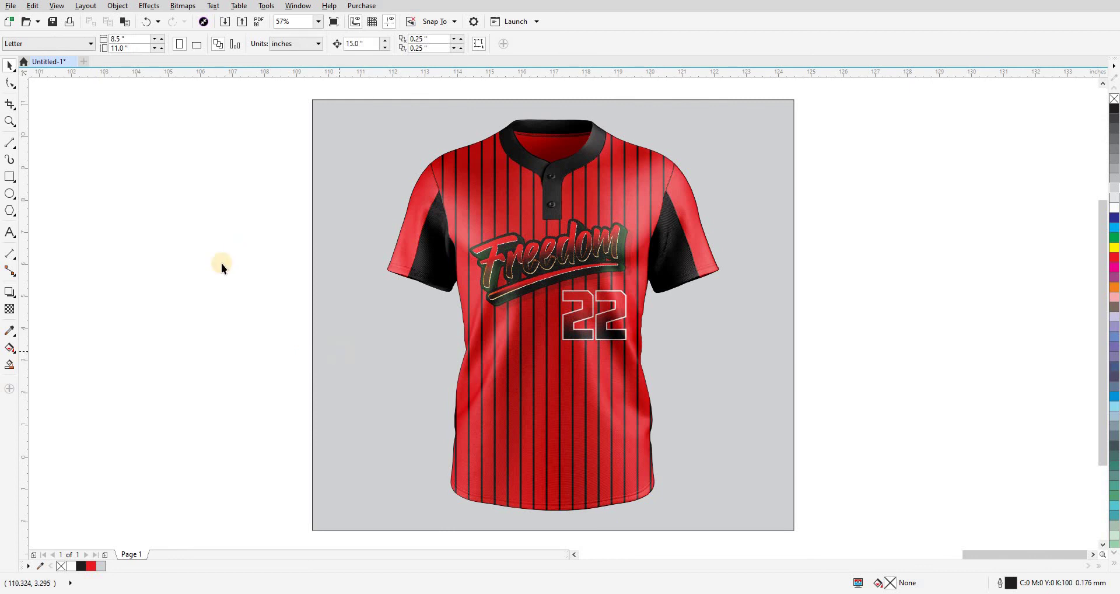
# - Add the password word left of the jersey and enlarge it about threefold
pyautogui.click(9, 232)
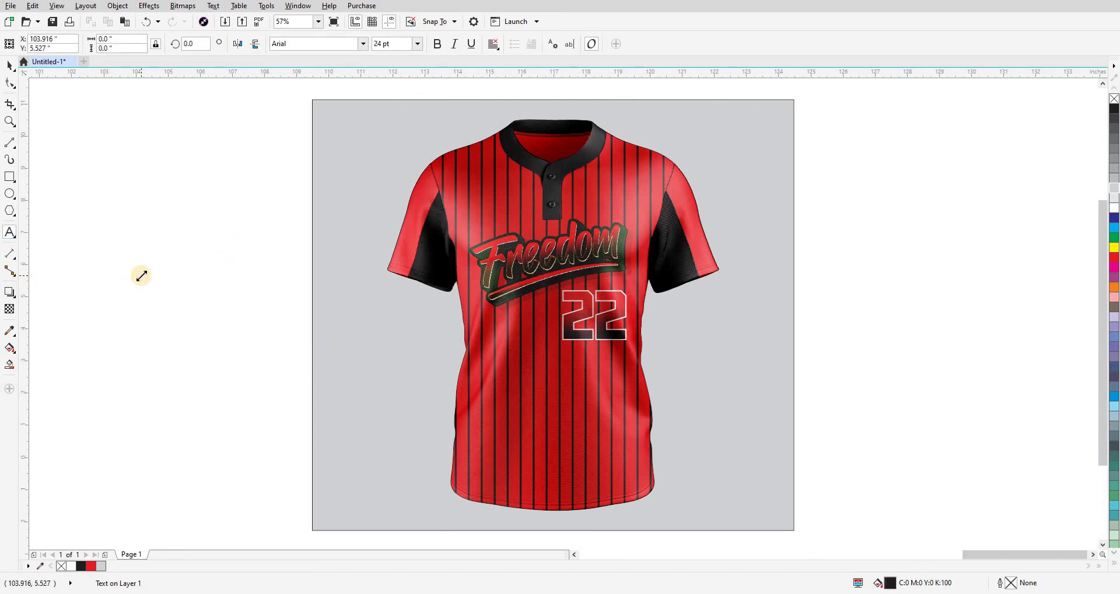
pyautogui.click(140, 276)
pyautogui.write('decent')
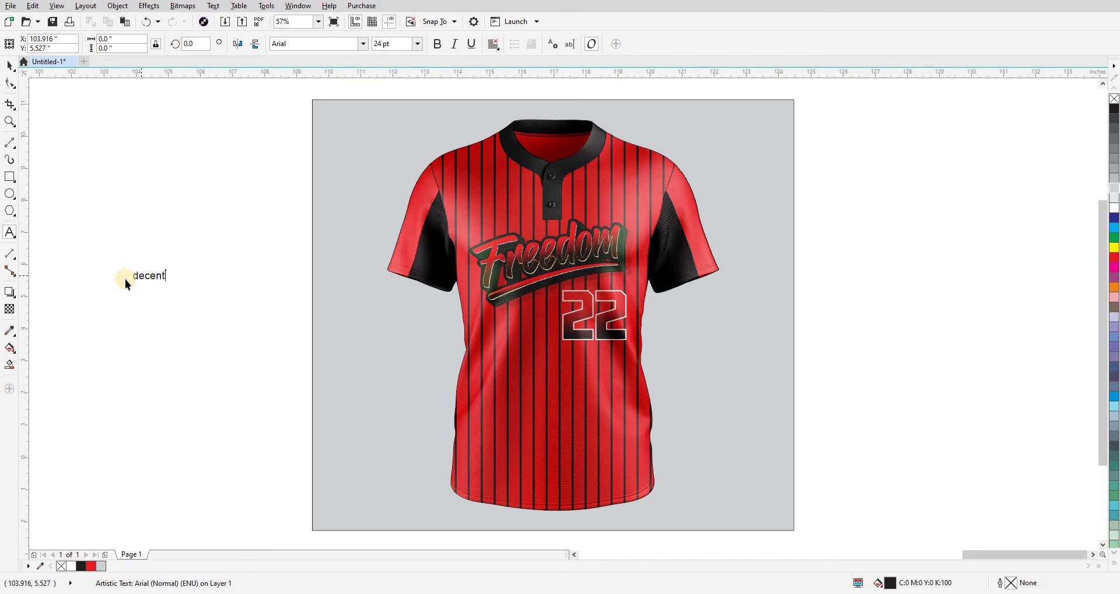
pyautogui.hotkey('ctrl', 'space')
pyautogui.moveTo(167, 289)
pyautogui.mouseDown()
pyautogui.moveTo(232, 327)
pyautogui.moveTo(511, 335)
pyautogui.mouseUp()
pyautogui.click(487, 331)
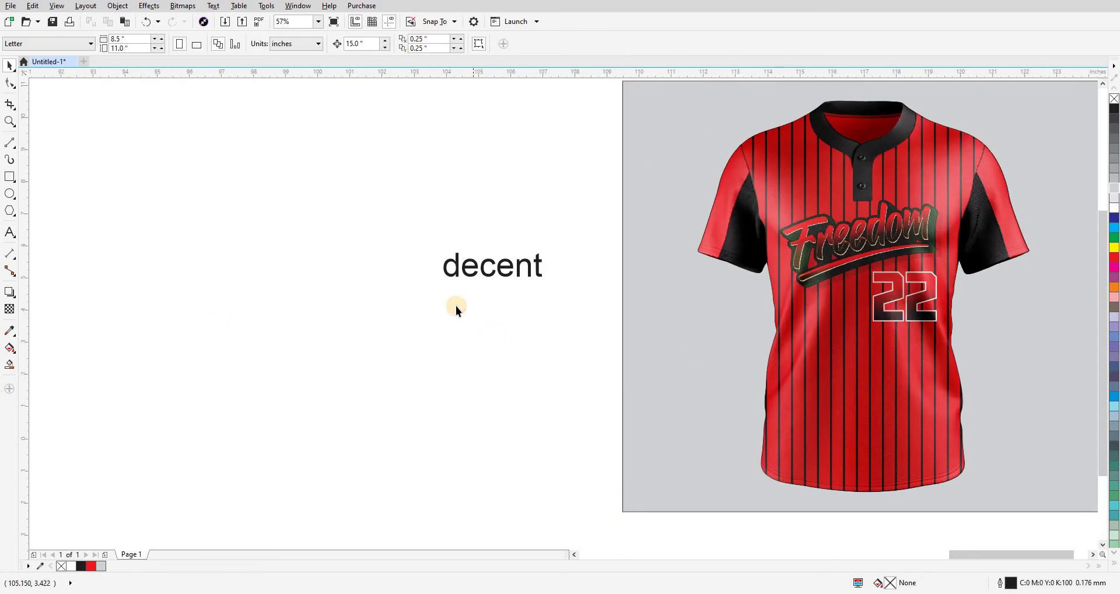
# - Add and enlarge 'watch the complete video for the full password' below the word, then select both
pyautogui.click(10, 232)
pyautogui.click(145, 366)
pyautogui.write('wa')
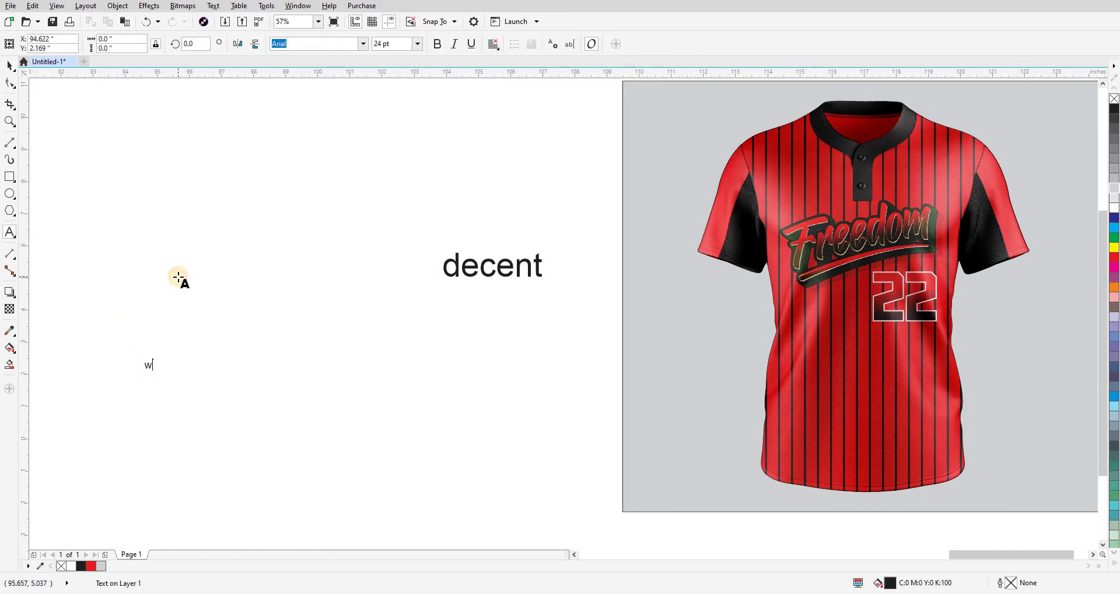
pyautogui.write('tch the c')
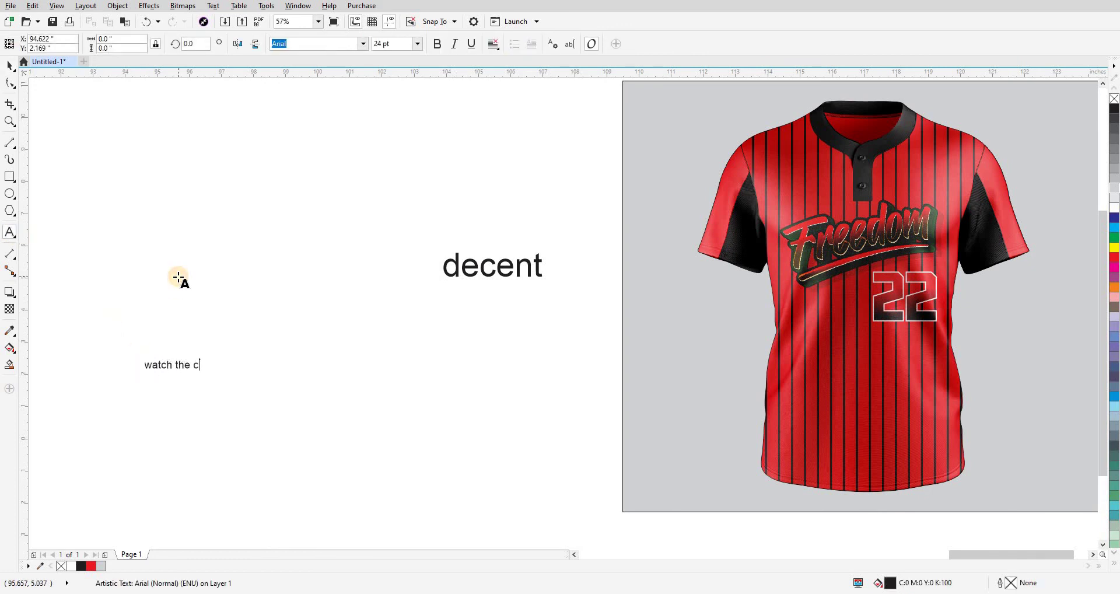
pyautogui.write('omp')
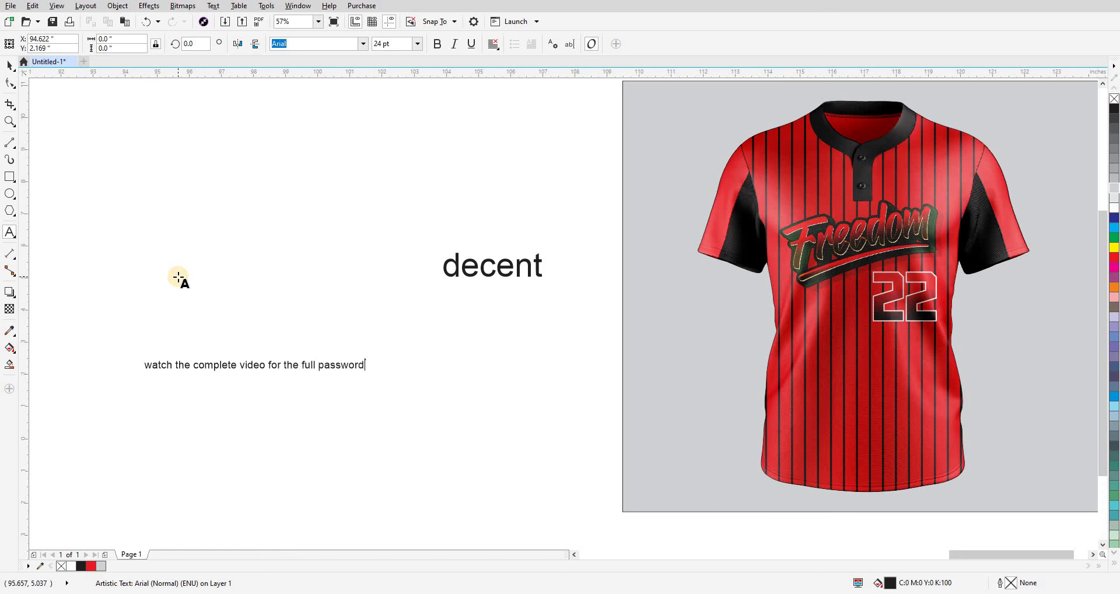
pyautogui.hotkey('ctrl', 'space')
pyautogui.moveTo(369, 378); pyautogui.dragTo(472, 380)
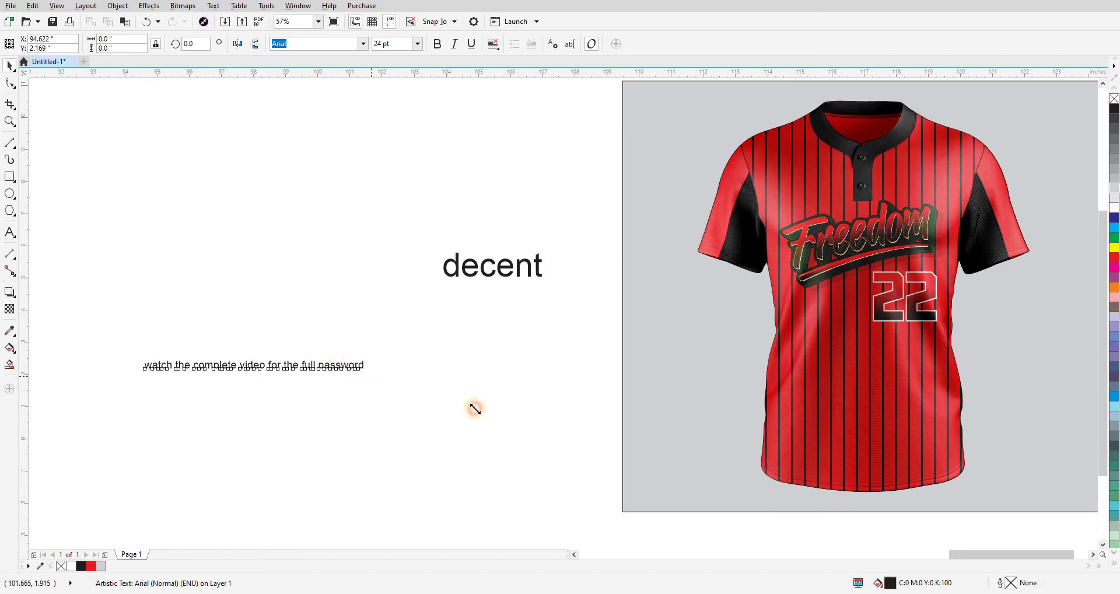
pyautogui.click(491, 282)
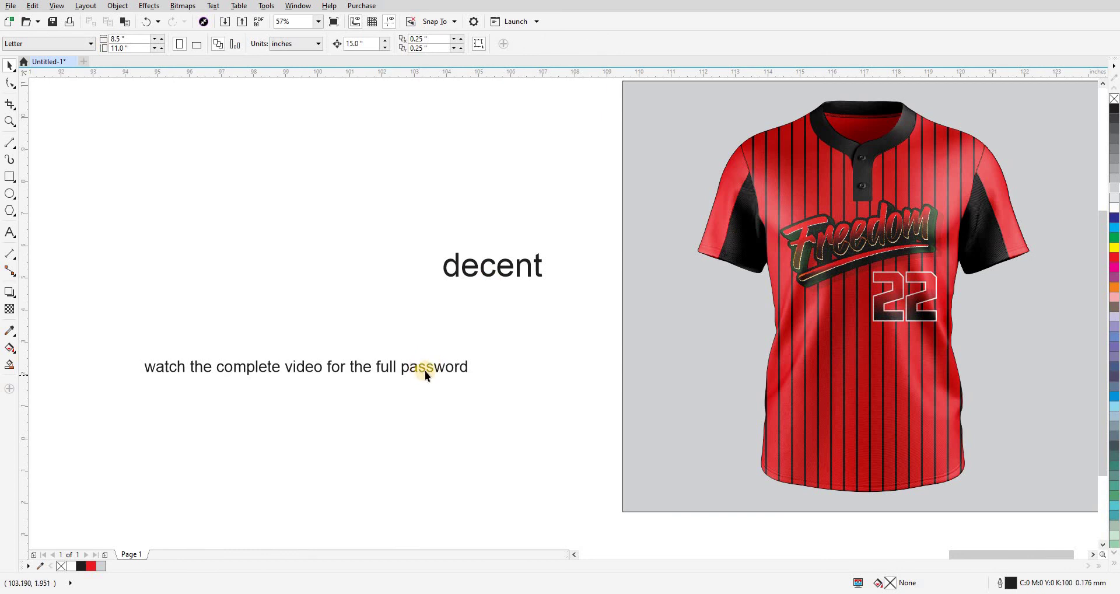
pyautogui.click(425, 369)
pyautogui.scroll(-2, 424, 370)
pyautogui.keyDown('shift'); pyautogui.click(442, 317); pyautogui.keyUp('shift')
# - Move the word and note line above the jersey and centre them
pyautogui.moveTo(441, 318)
pyautogui.mouseDown()
pyautogui.moveTo(621, 169)
pyautogui.moveTo(685, 178)
pyautogui.mouseUp()
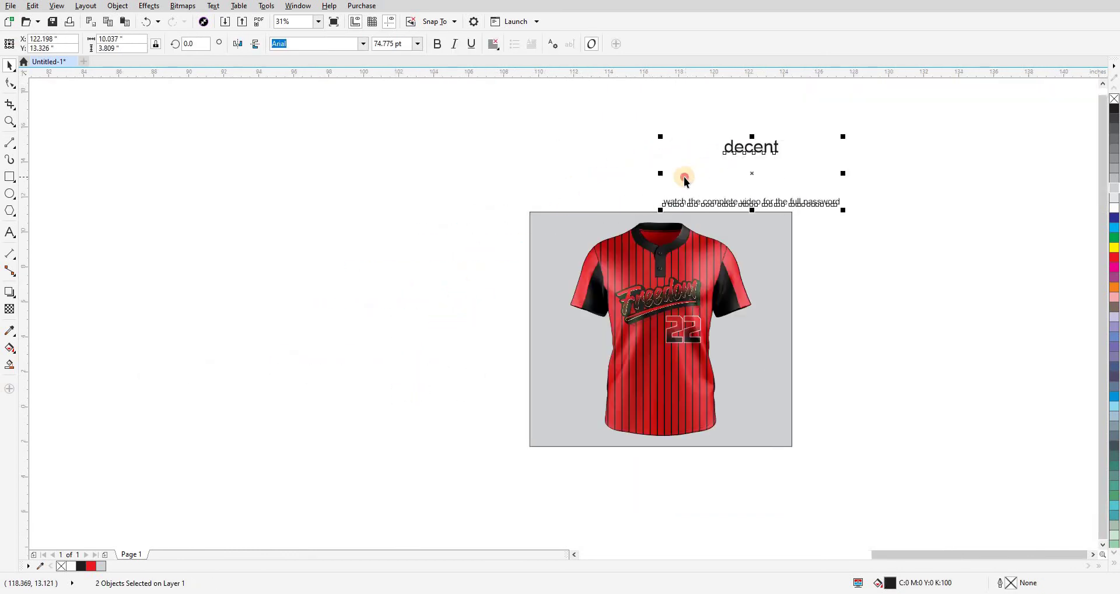
pyautogui.click(835, 296)
pyautogui.scroll(5, 835, 295)
pyautogui.moveTo(618, 123)
pyautogui.mouseDown()
pyautogui.moveTo(619, 236)
pyautogui.moveTo(567, 269)
pyautogui.moveTo(611, 296)
pyautogui.mouseUp()
pyautogui.keyDown('shift'); pyautogui.click(611, 267); pyautogui.keyUp('shift')
pyautogui.scroll(-5, 610, 267)
pyautogui.press('c')
pyautogui.click(735, 335)
# - Copy the word upward, retype it as 'password', and centre the heading
pyautogui.scroll(5, 553, 313)
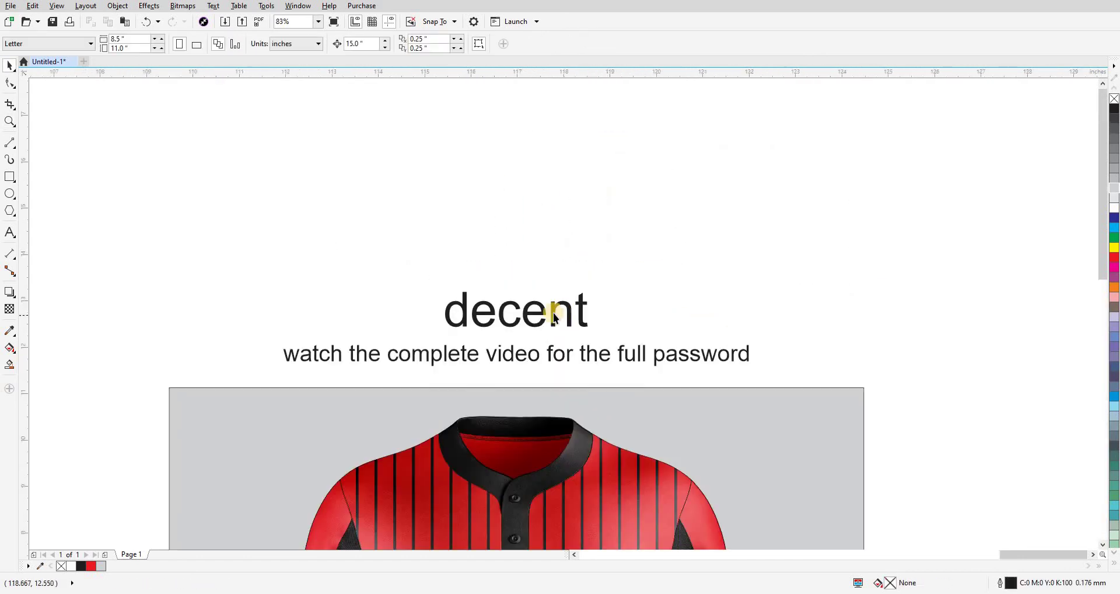
pyautogui.moveTo(544, 311); pyautogui.dragTo(545, 233)
pyautogui.doubleClick(547, 235)
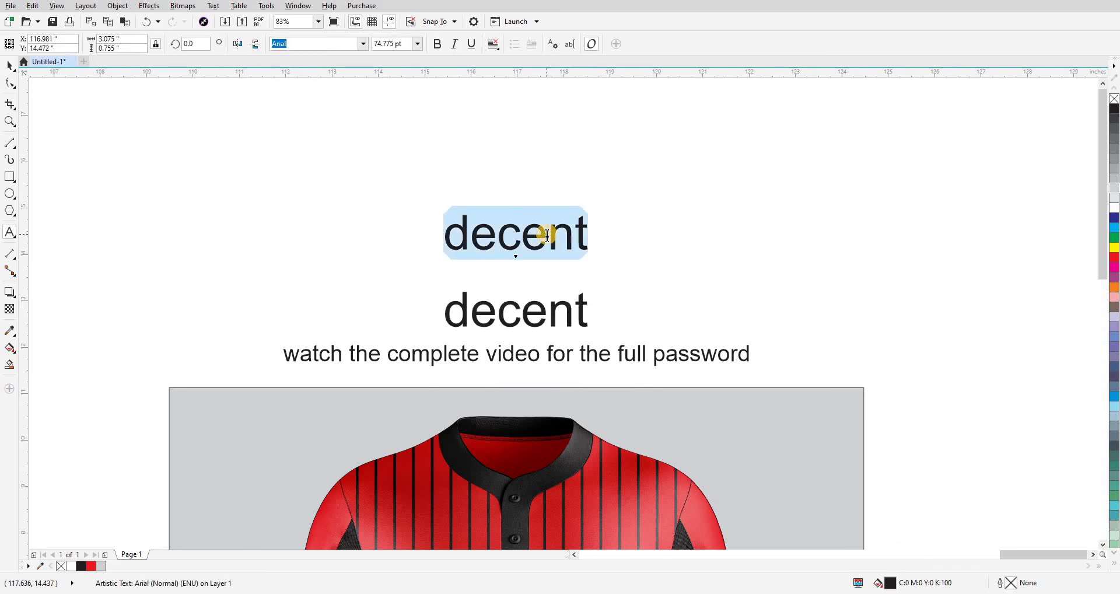
pyautogui.write('passwor')
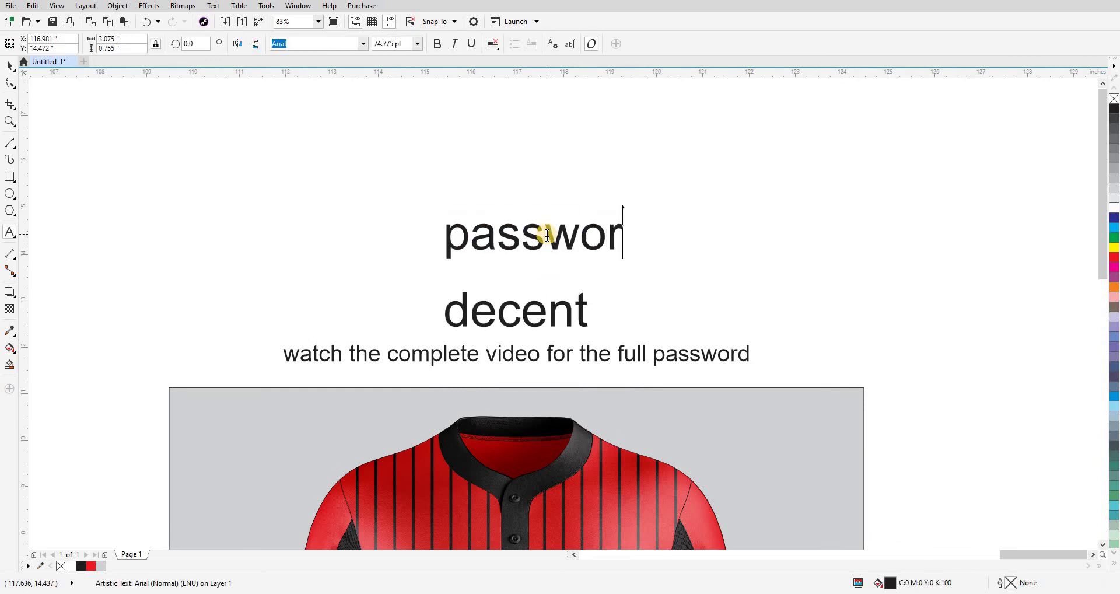
pyautogui.write('d')
pyautogui.hotkey('ctrl', 'space')
pyautogui.keyDown('shift'); pyautogui.click(543, 307); pyautogui.keyUp('shift')
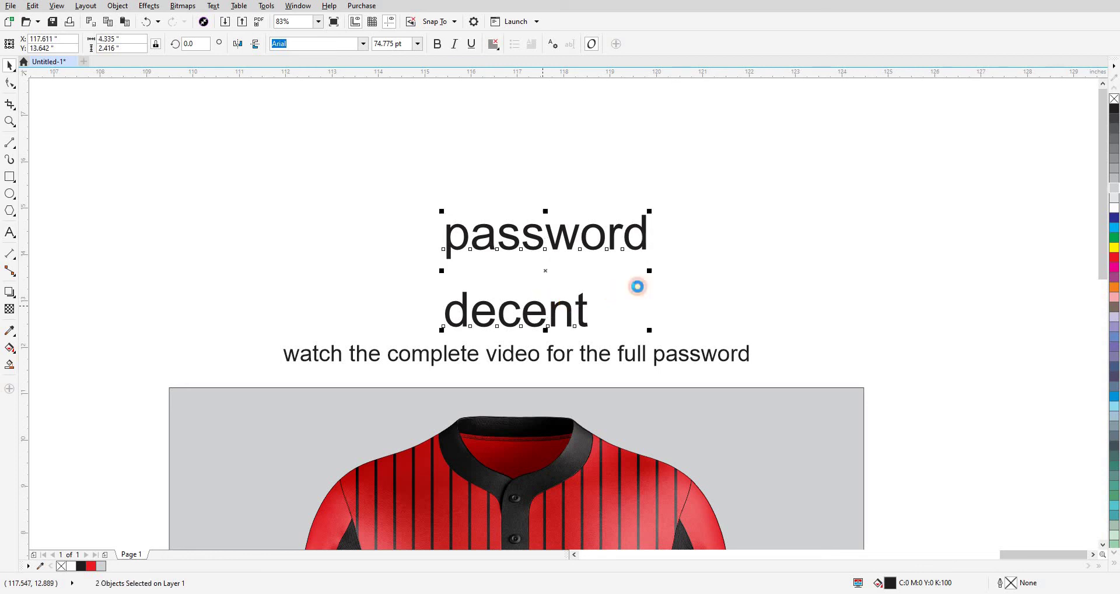
pyautogui.press('c')
pyautogui.click(563, 254)
pyautogui.scroll(-2, 563, 254)
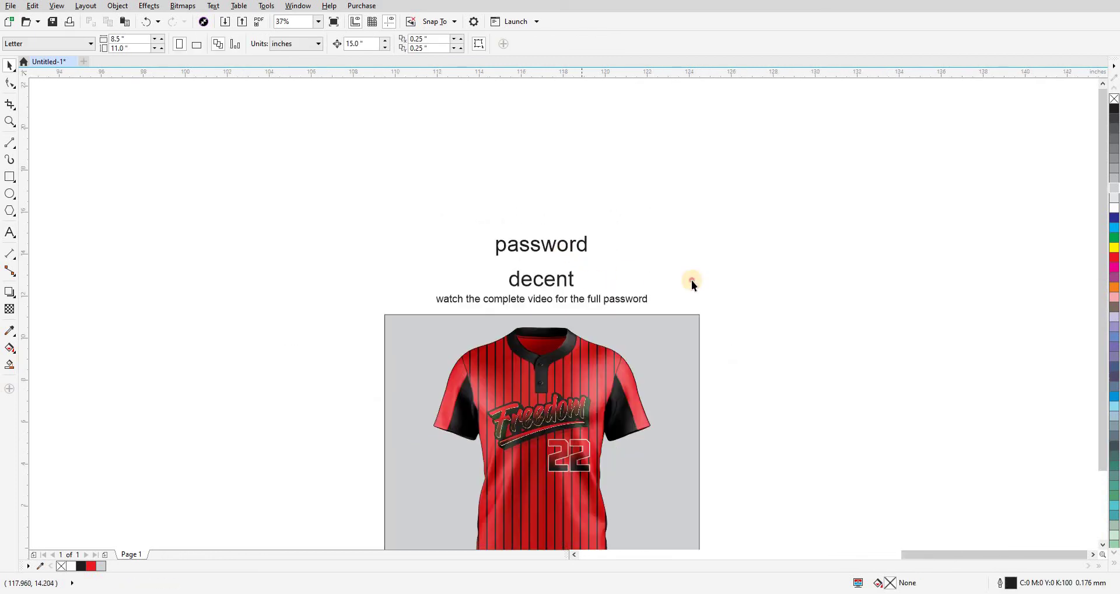
# - Adjust the zoom and pan to recentre the finished design
pyautogui.press('z')
pyautogui.scroll(2, 714, 387)
pyautogui.press('space')
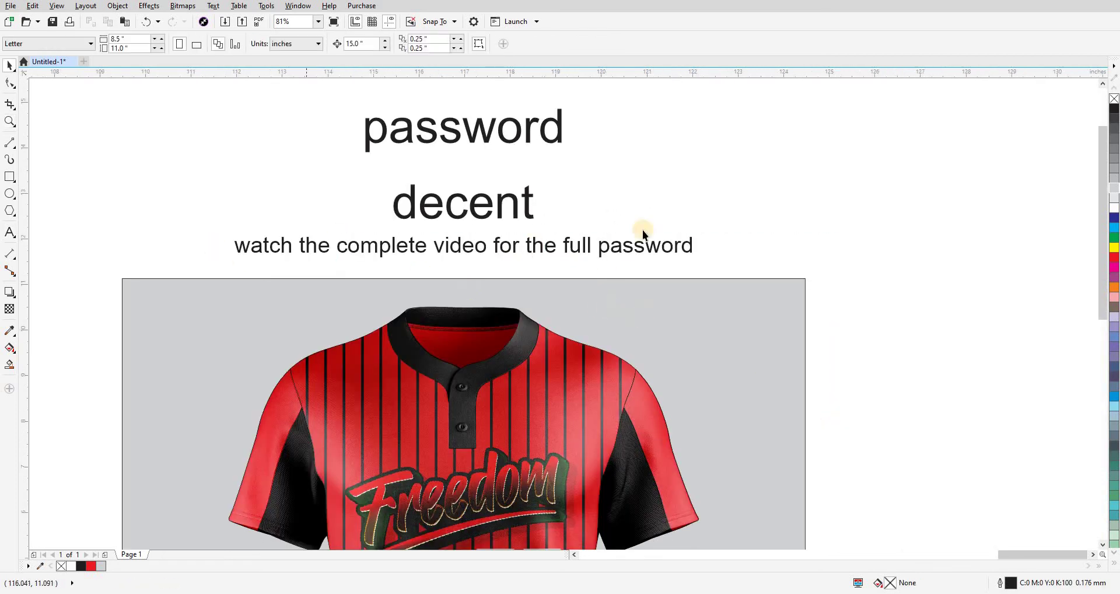
pyautogui.scroll(-2, 527, 235)
pyautogui.scroll(-1, 688, 328)
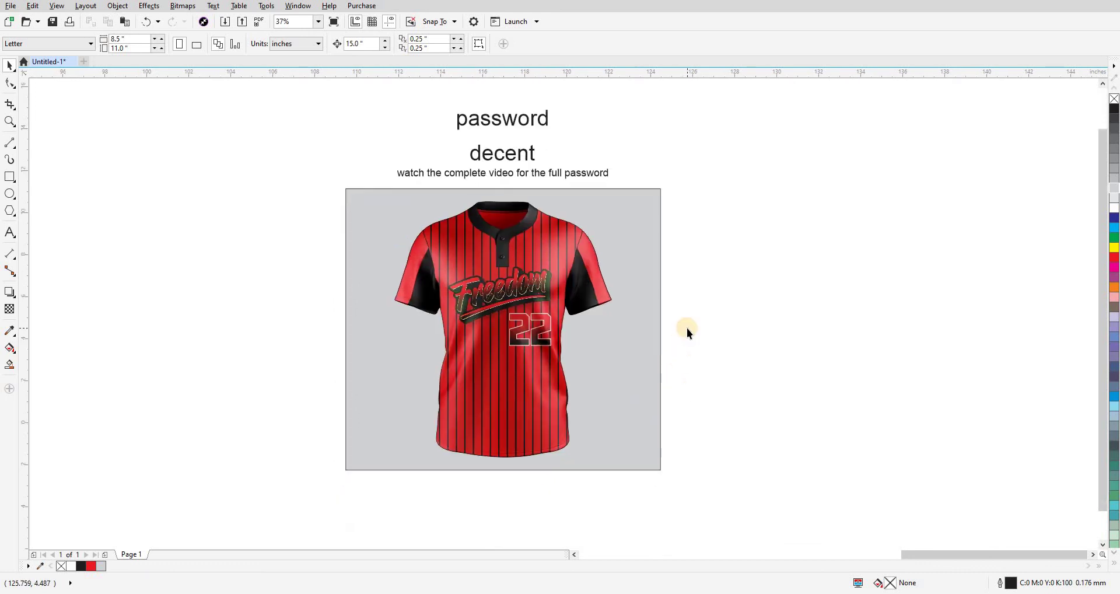
pyautogui.moveTo(688, 328); pyautogui.dragTo(696, 339)
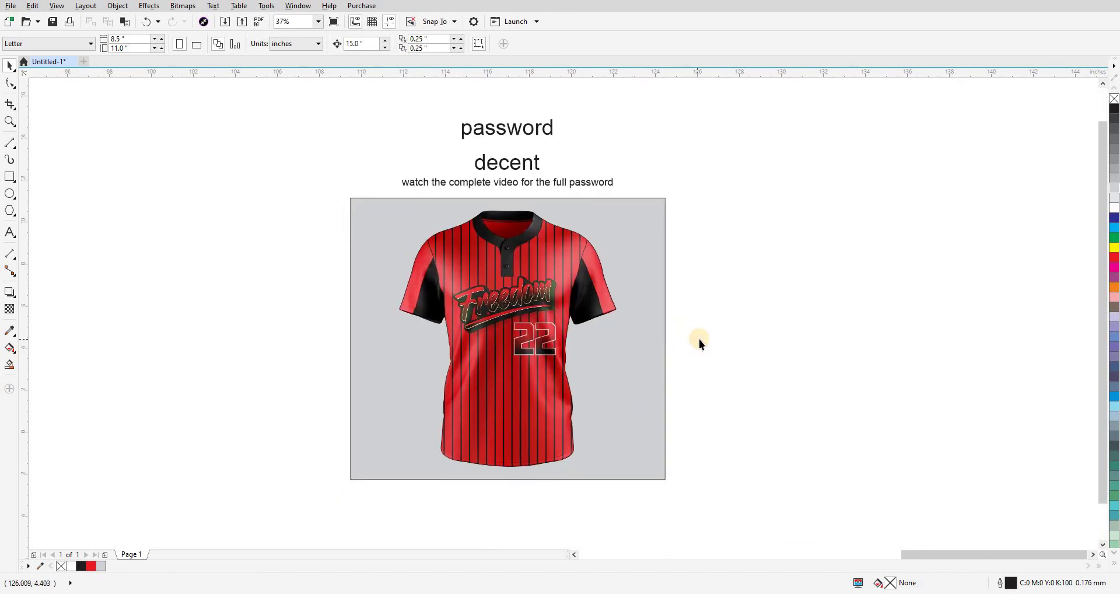